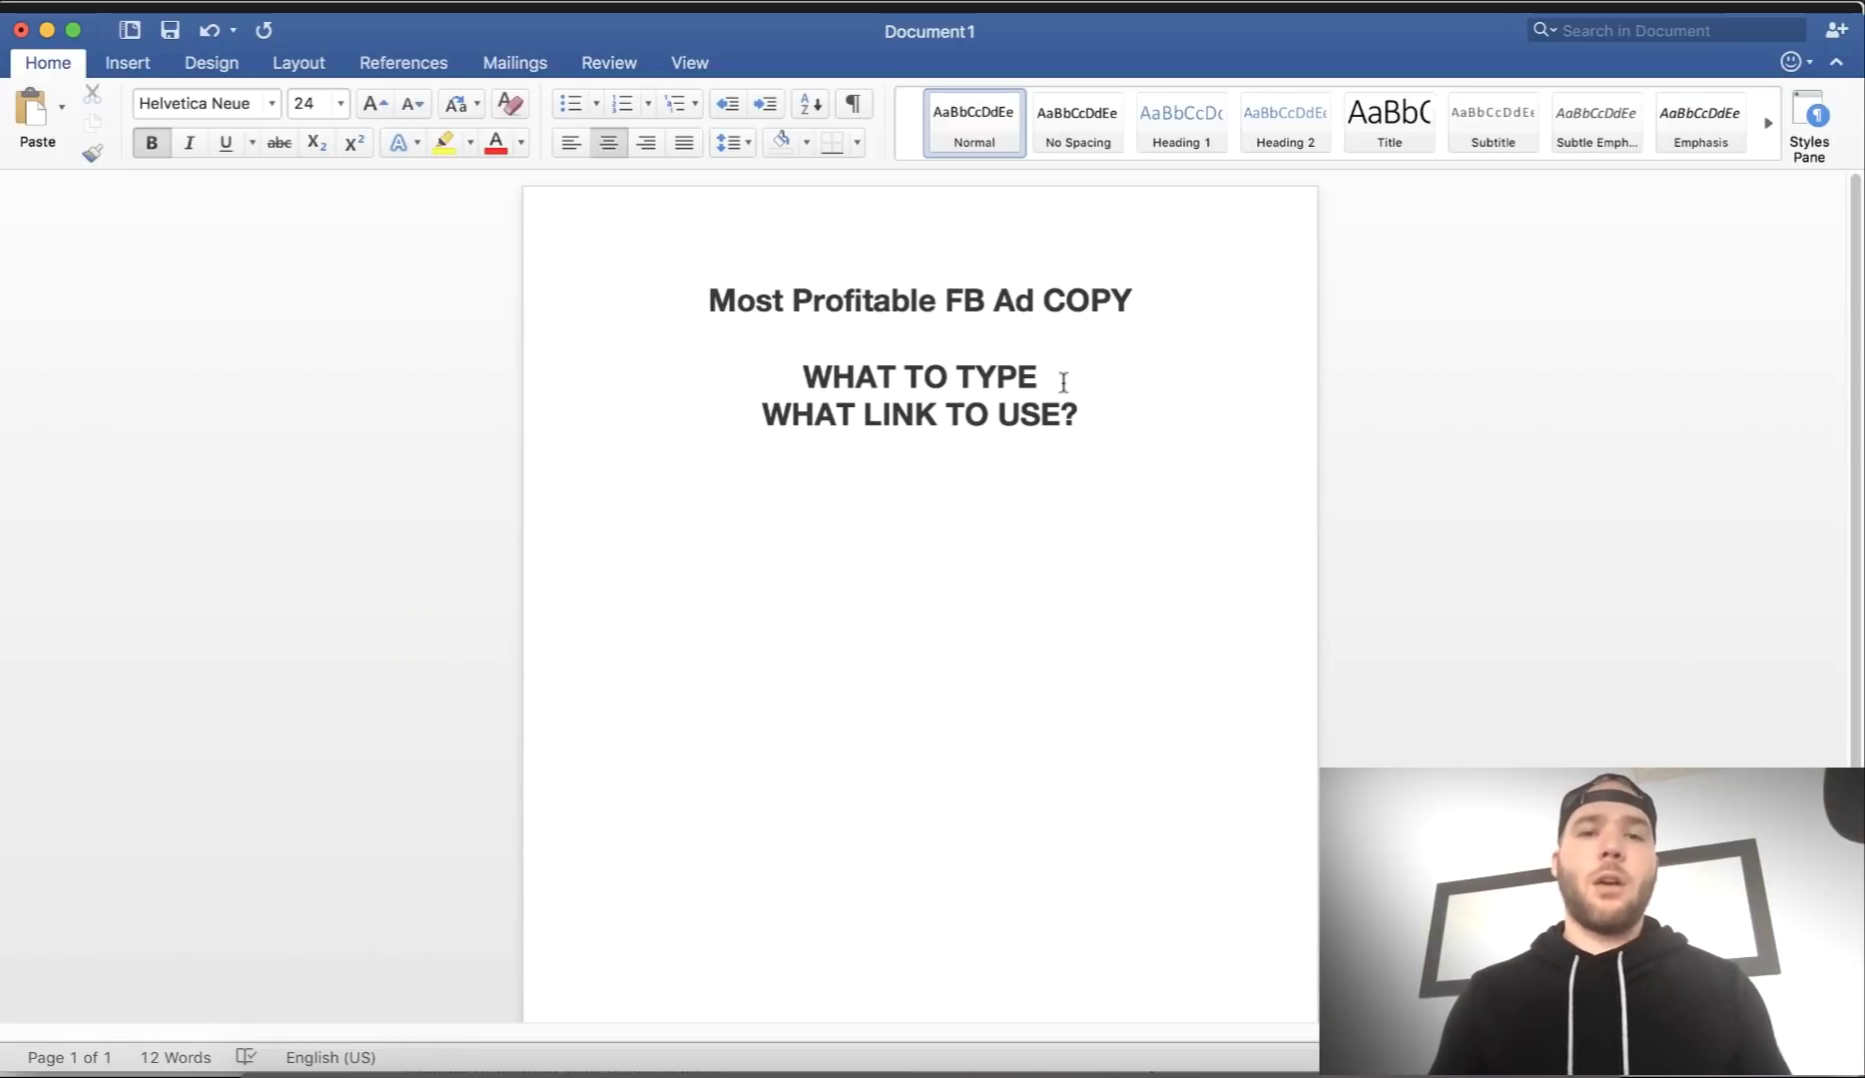
Step: Add a '1200x1200 PHOTO' line under WHAT TO TYPE, removing the stray S and capitalising the p
key(Return)
text(1200x1200)
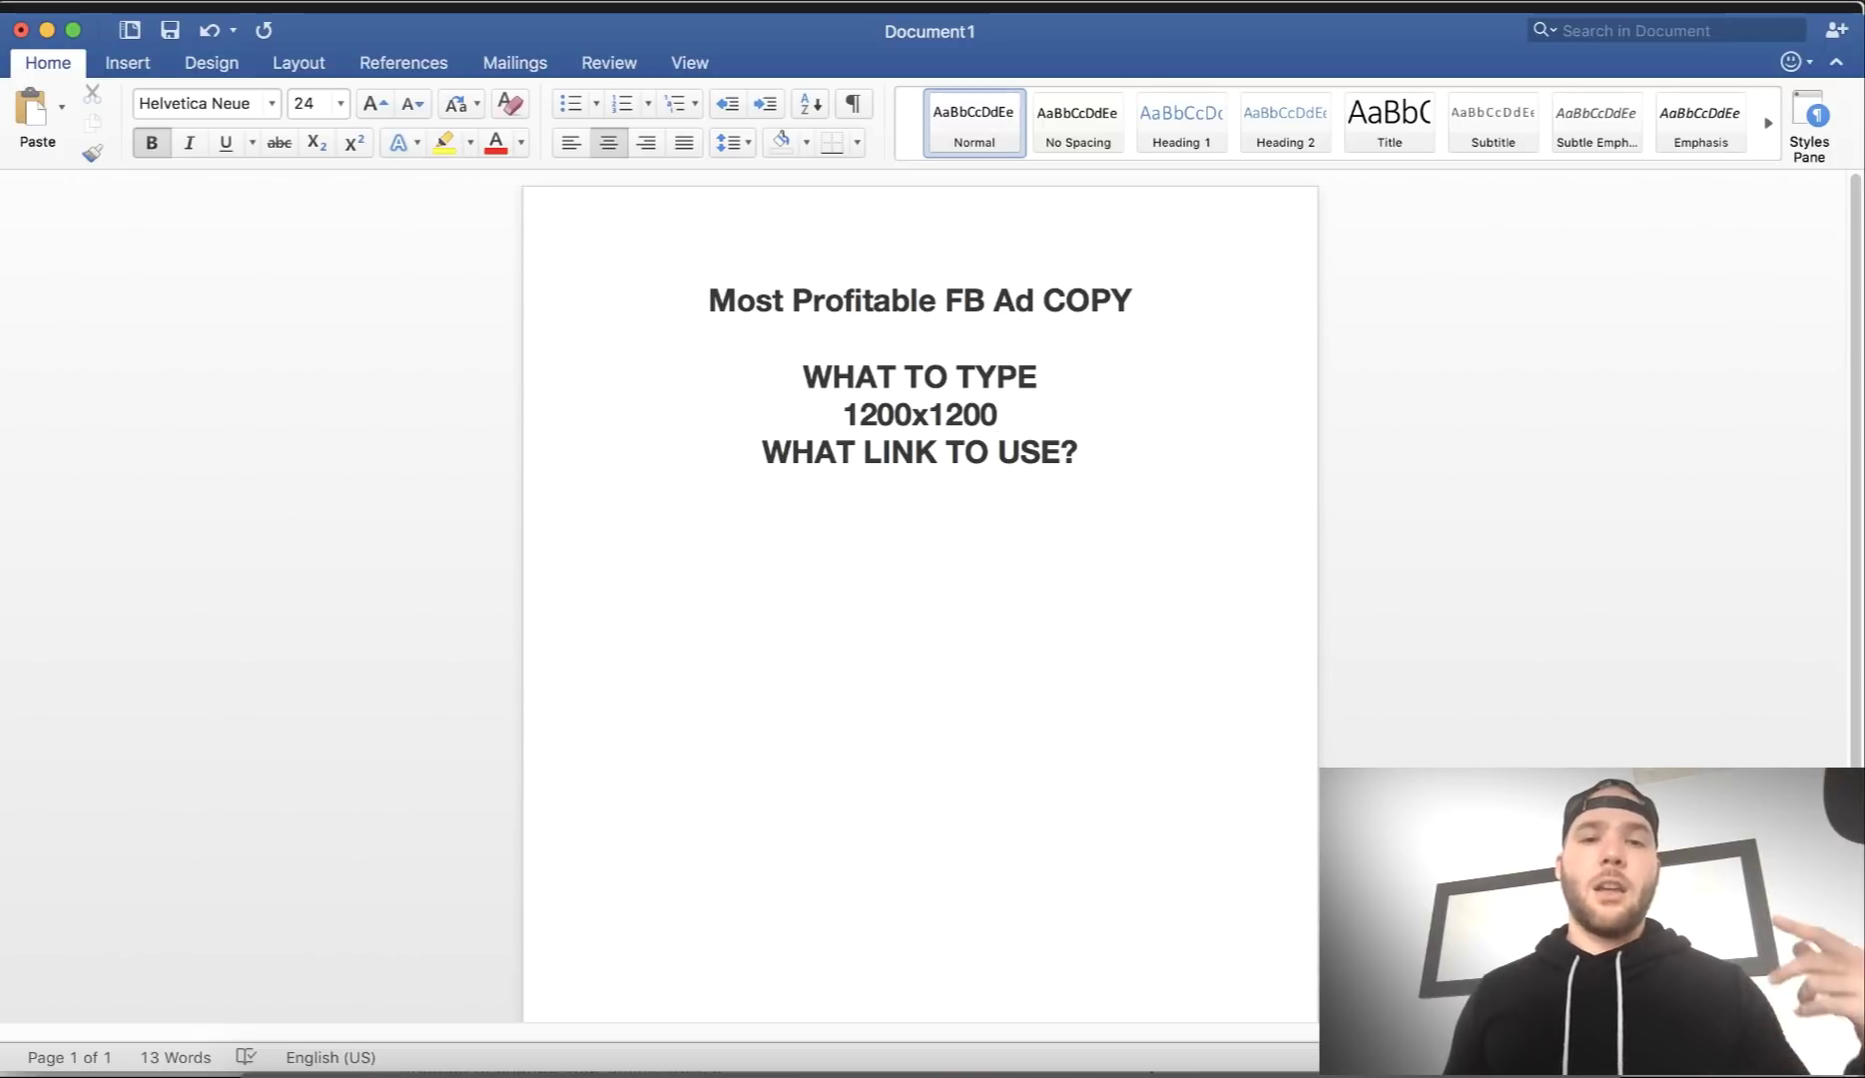
text(pHOTOS)
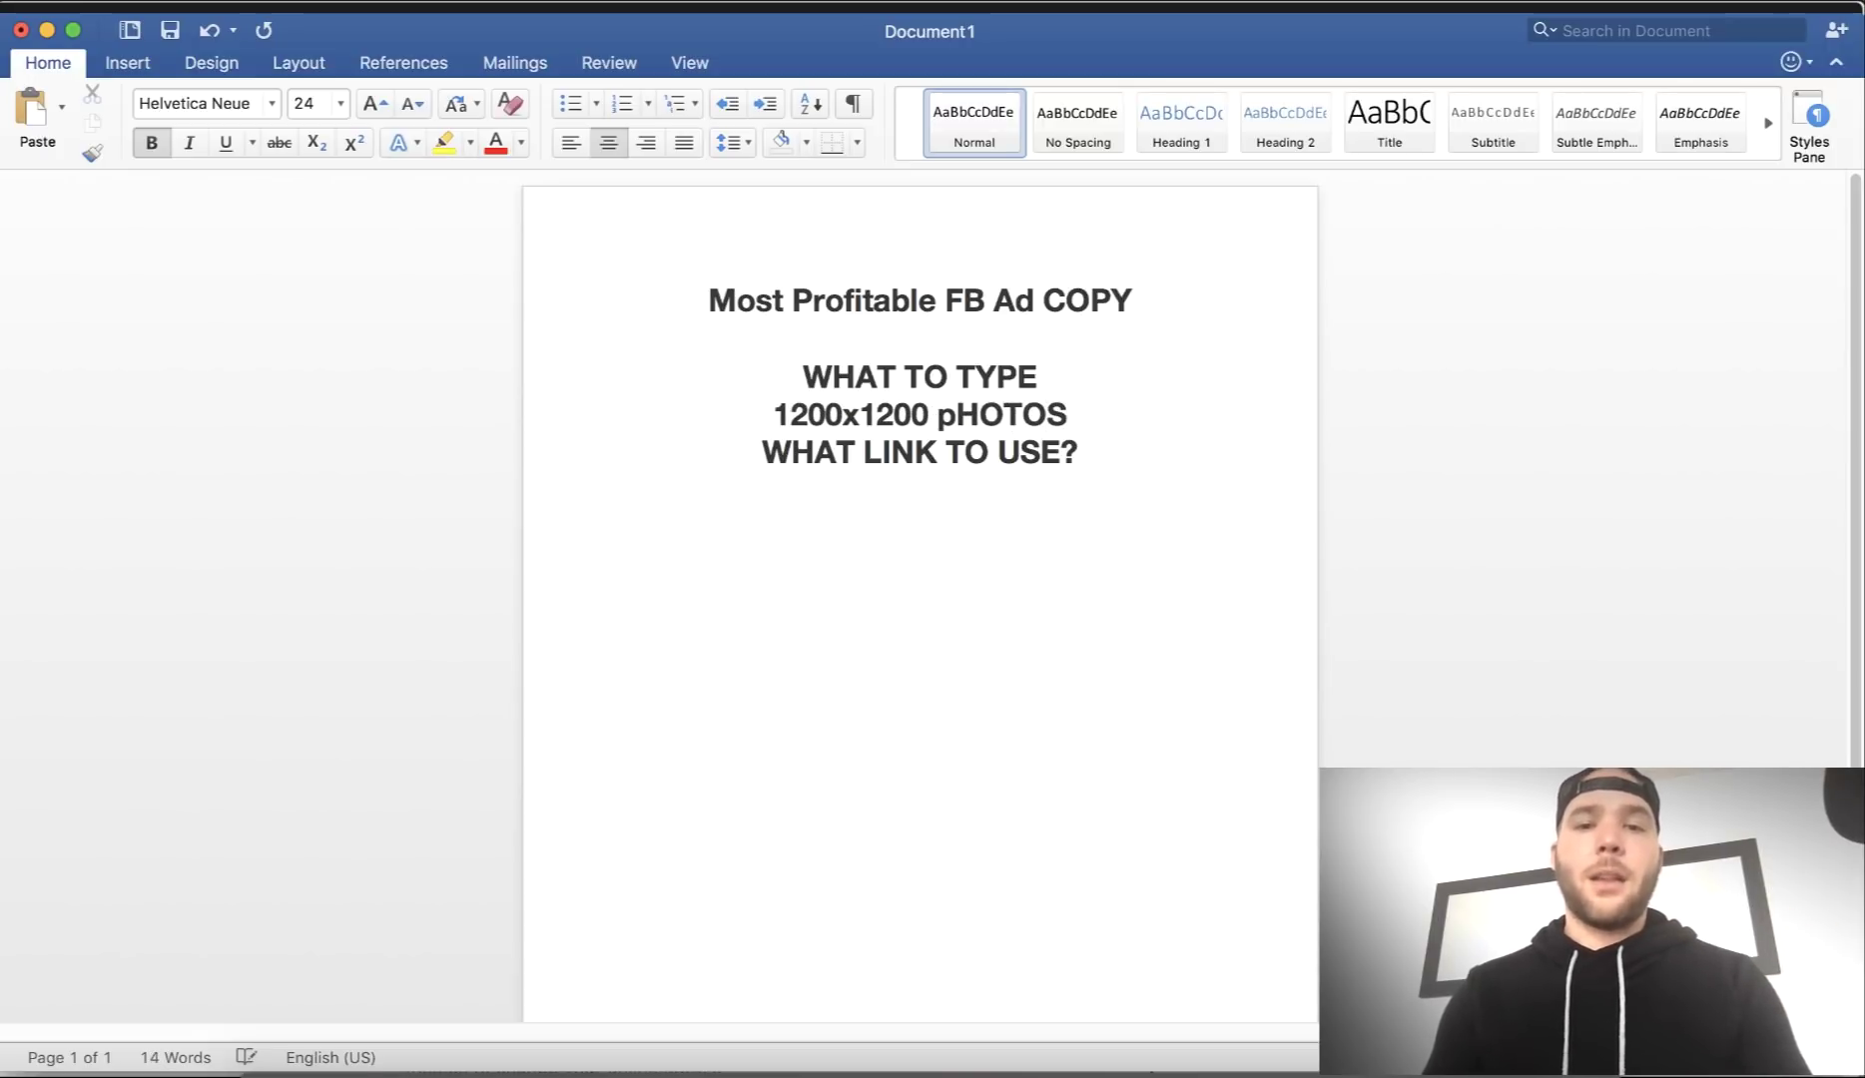
key(BackSpace)
click(963, 415)
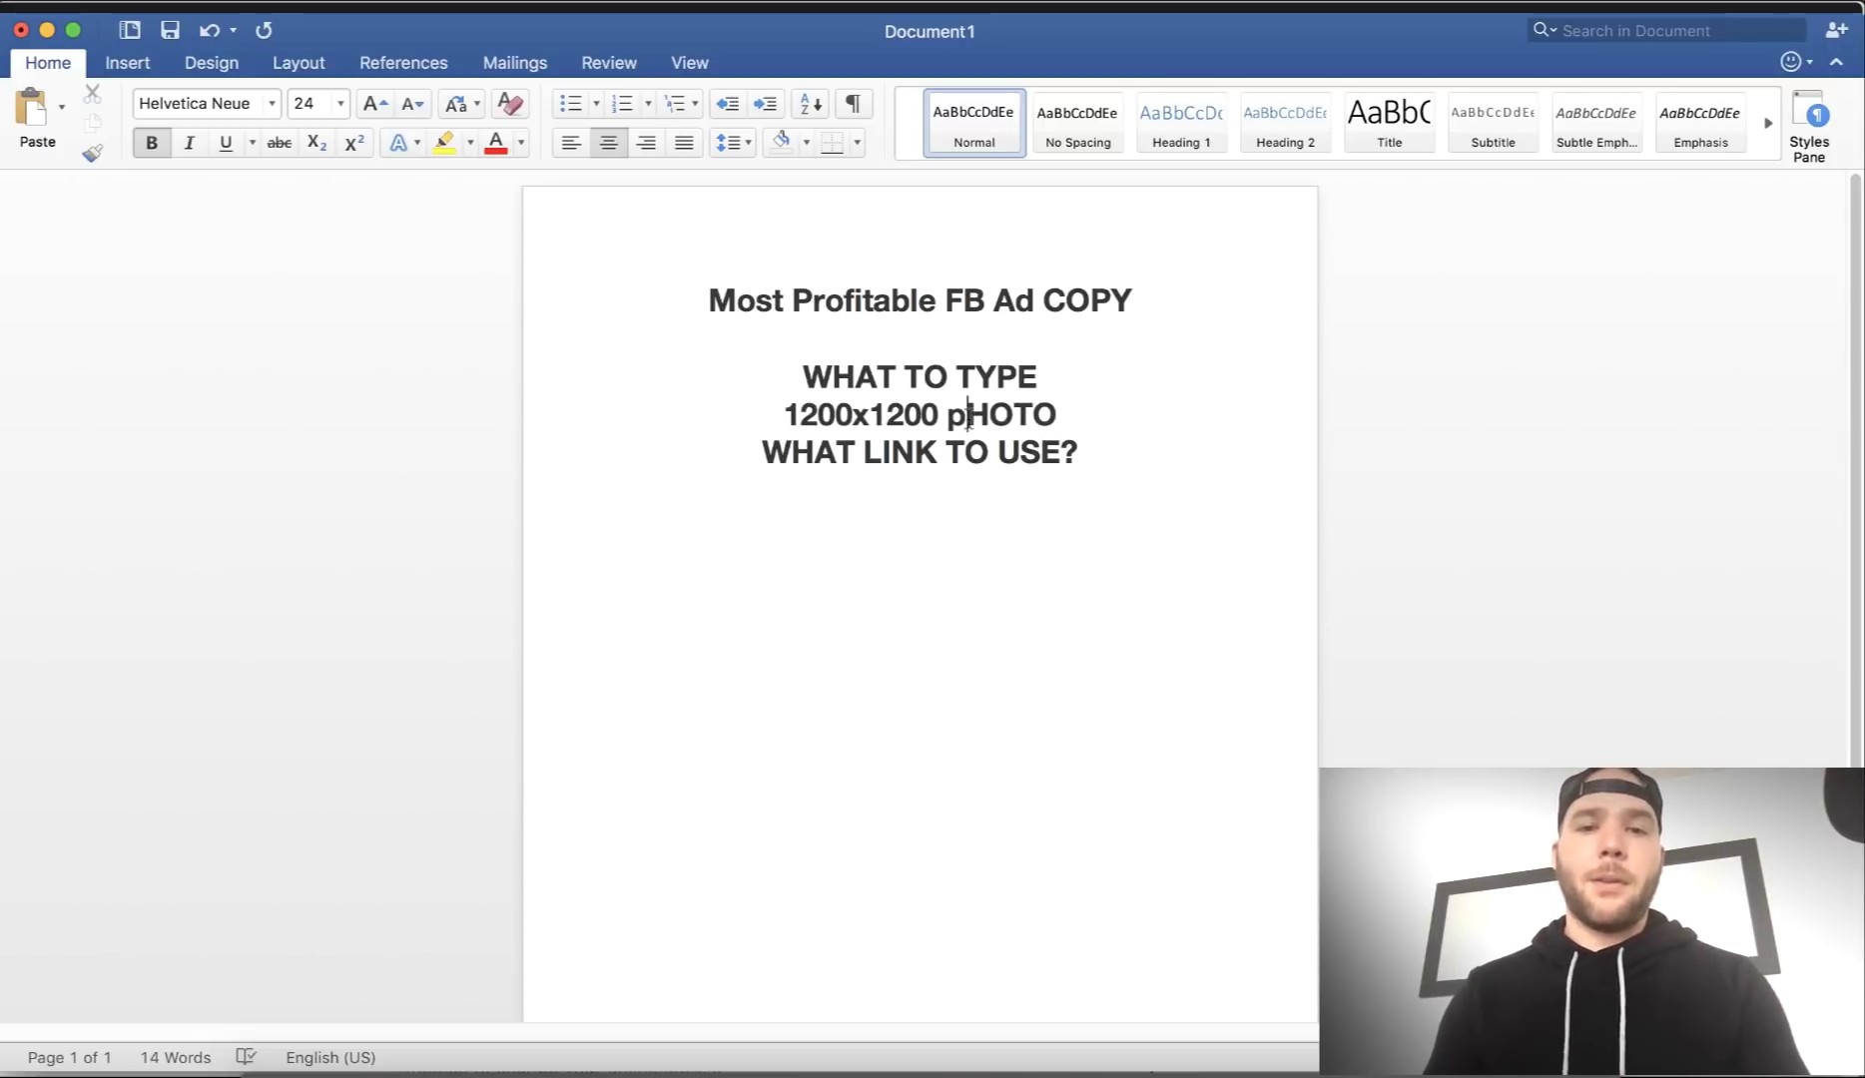
key(BackSpace)
text(P)
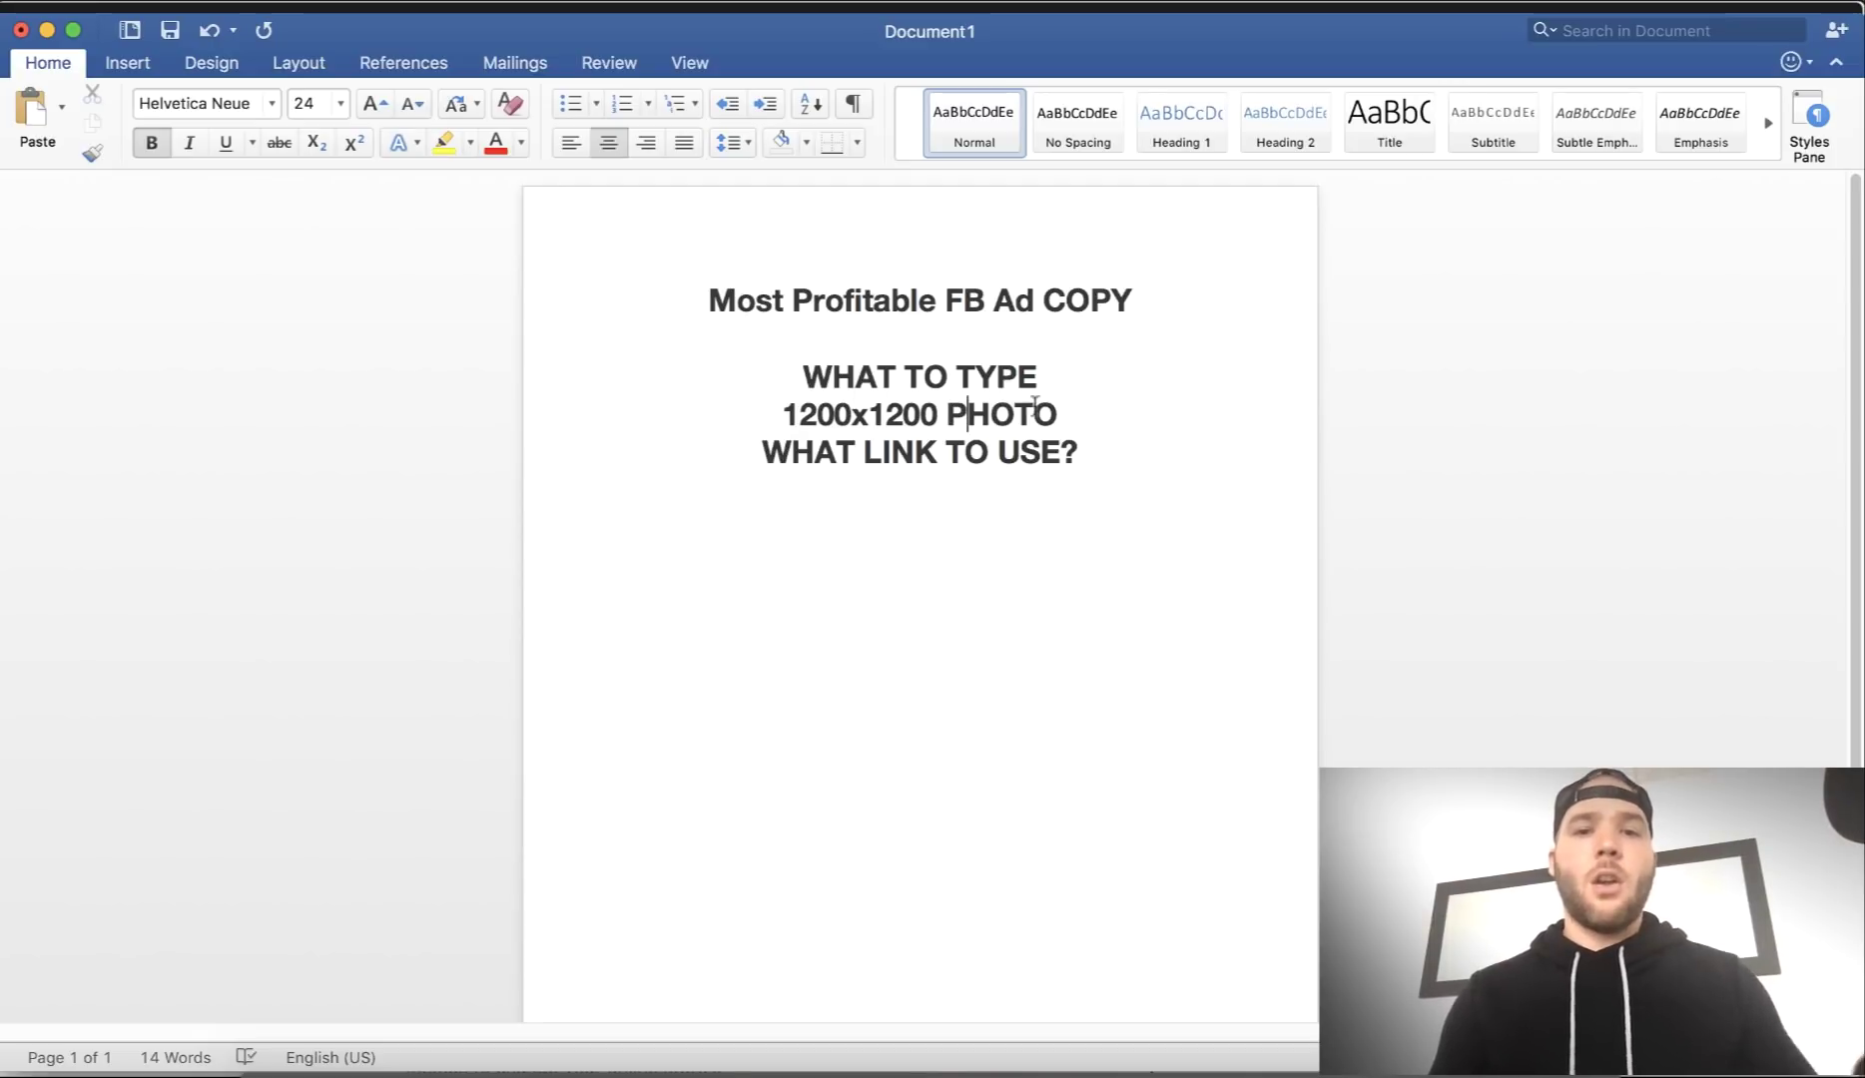
click(1077, 412)
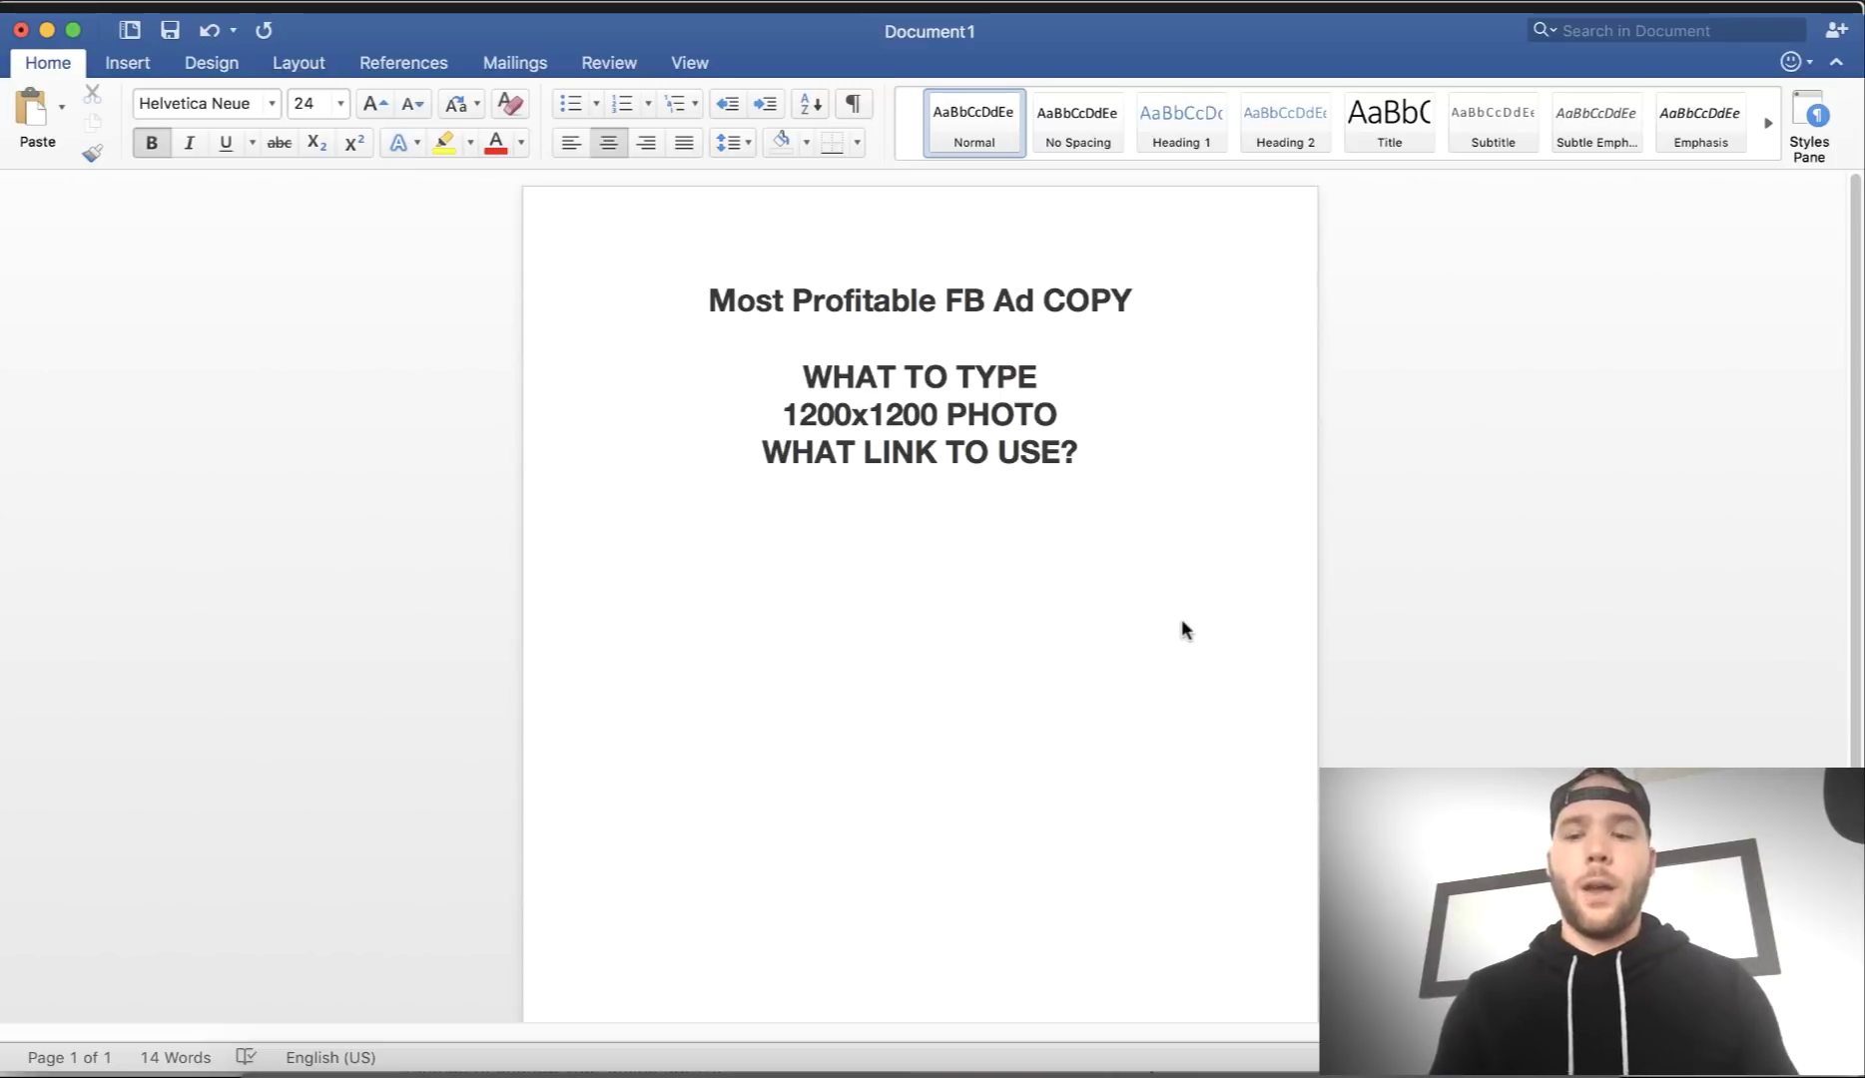
Step: Discard the template ad set edits in Ads Manager, leaving 'ad copy - Copy' in the ads list
key(Return)
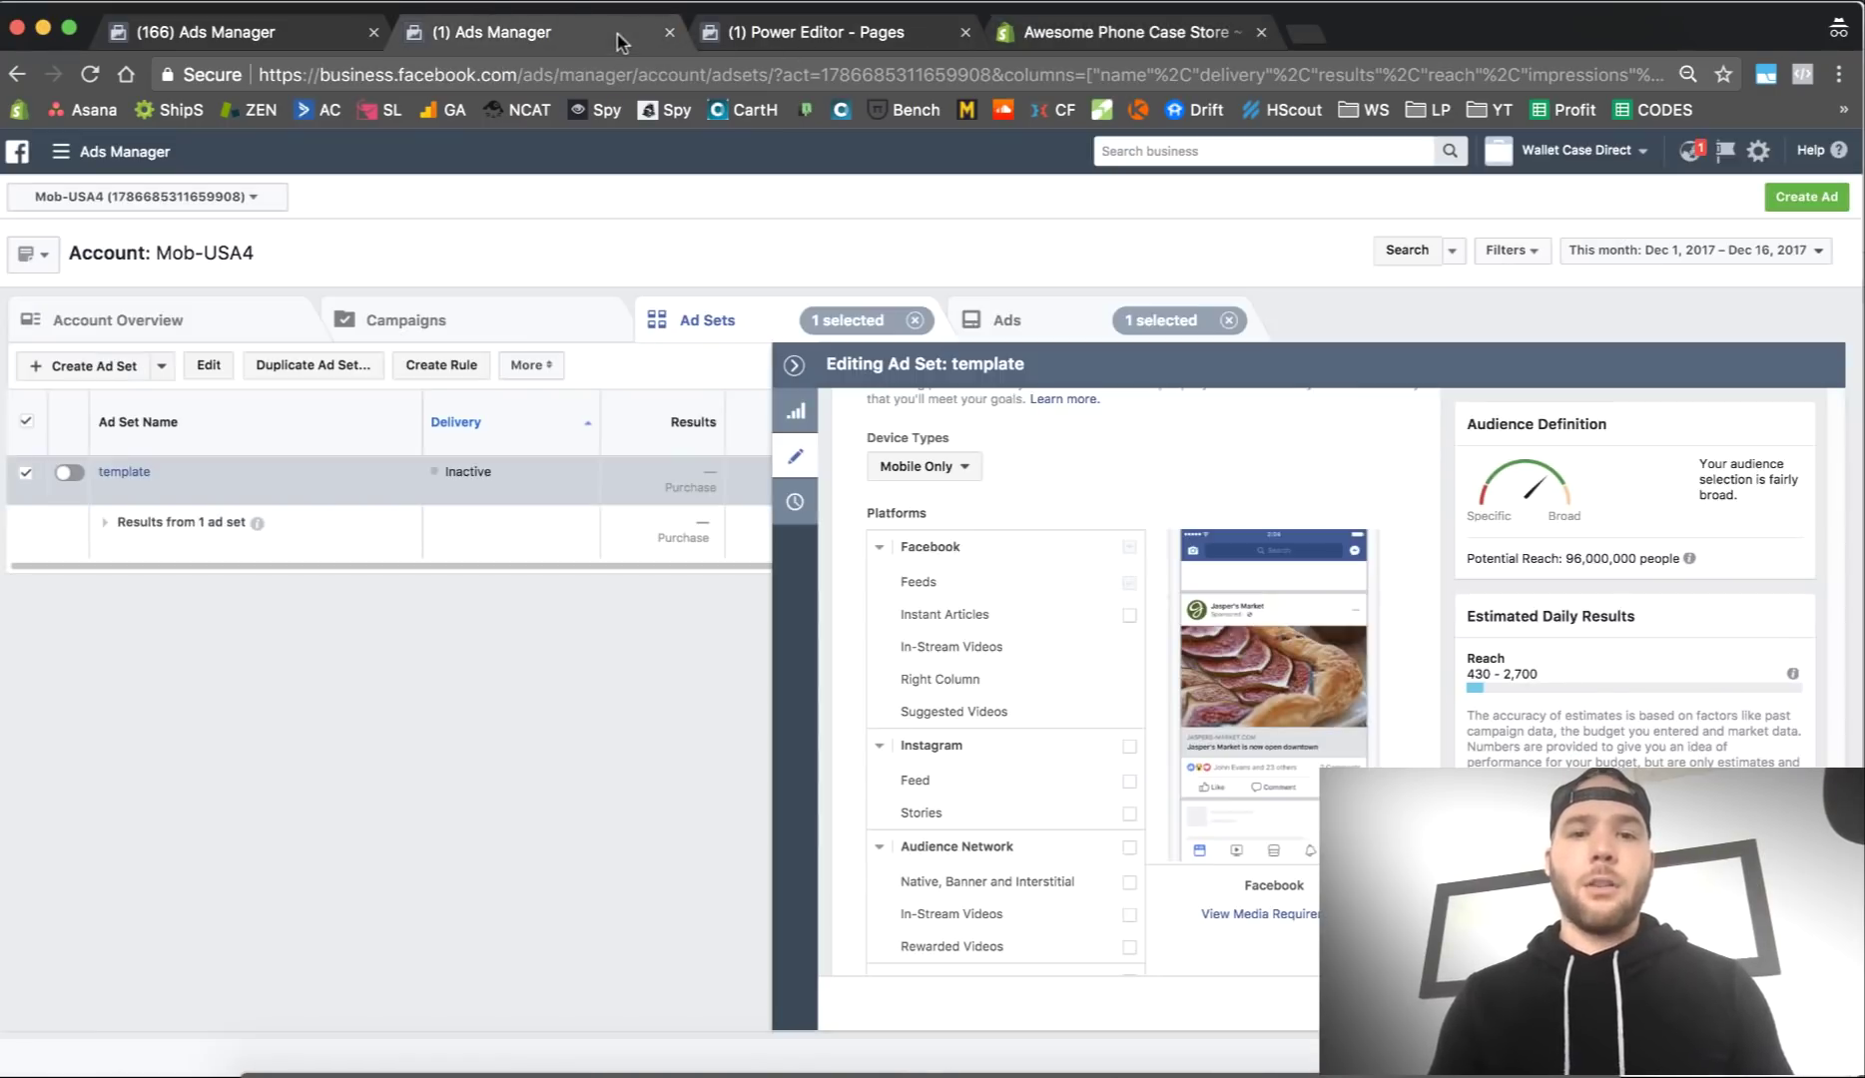
click(621, 33)
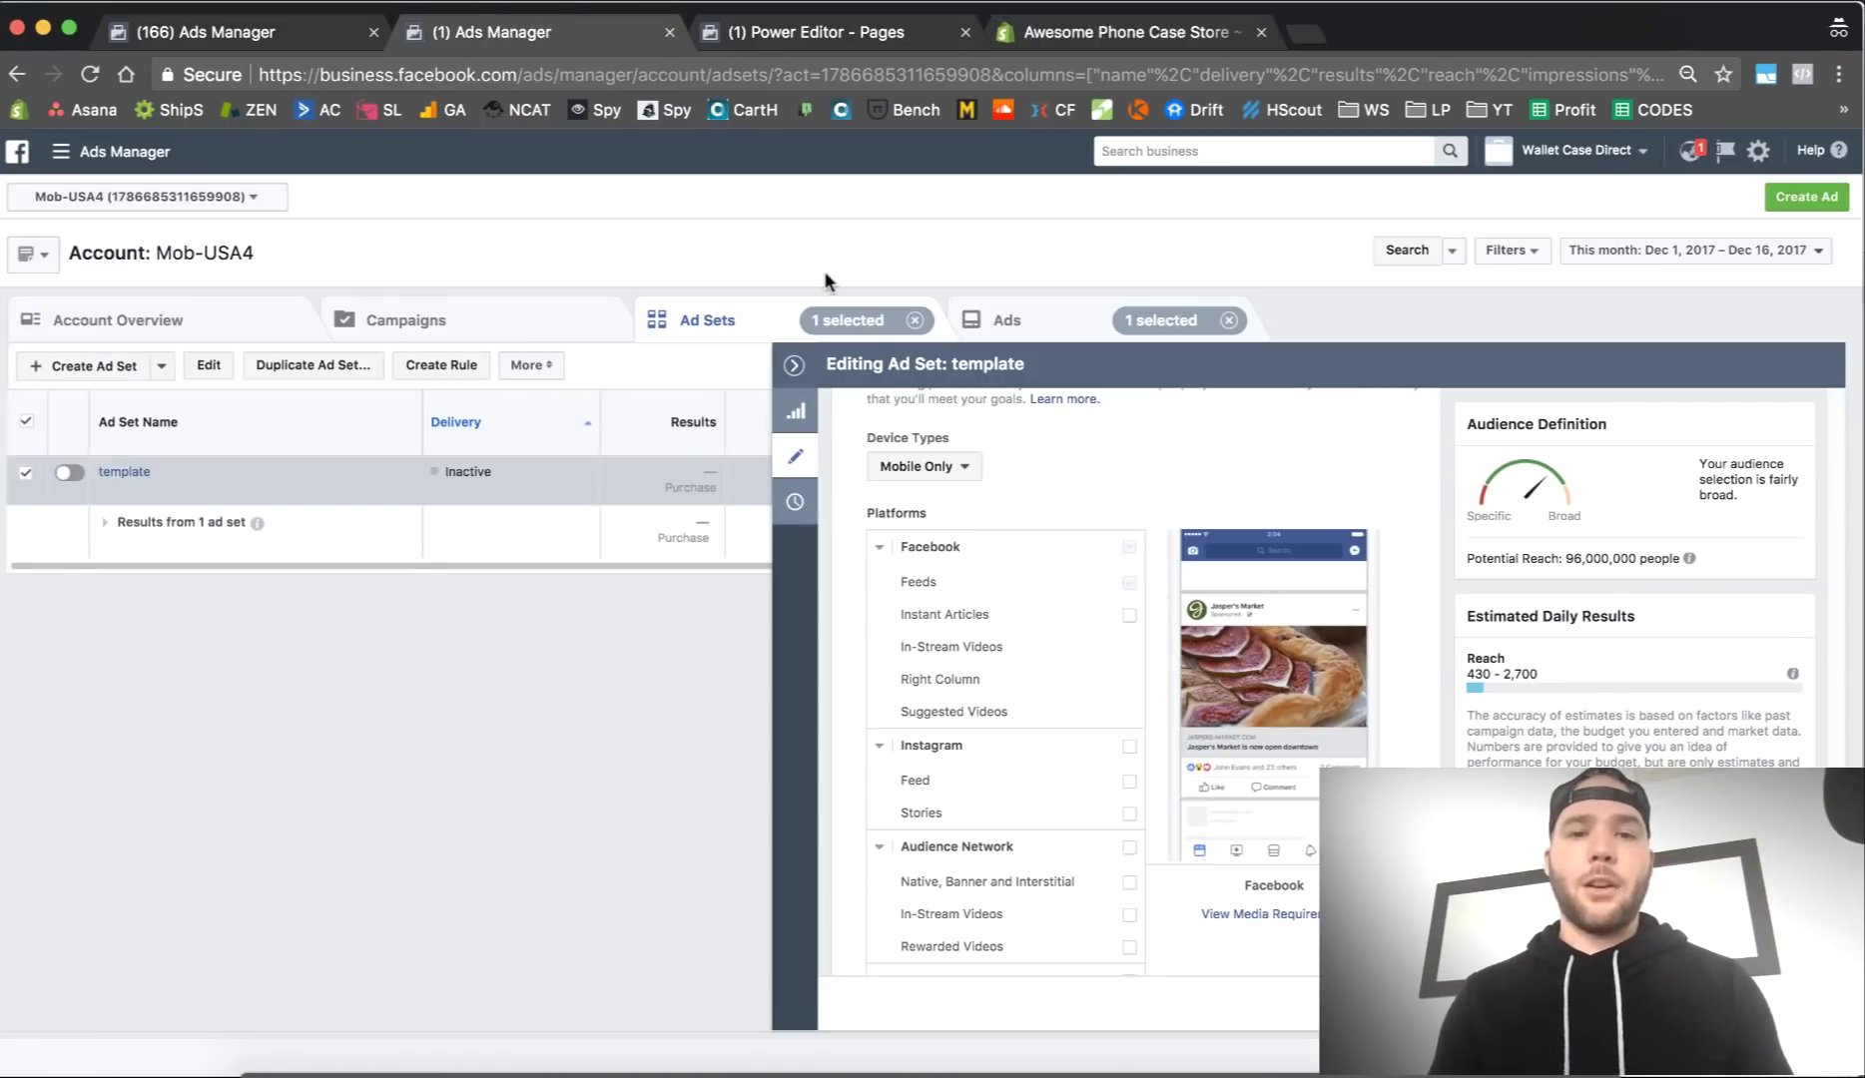
click(793, 366)
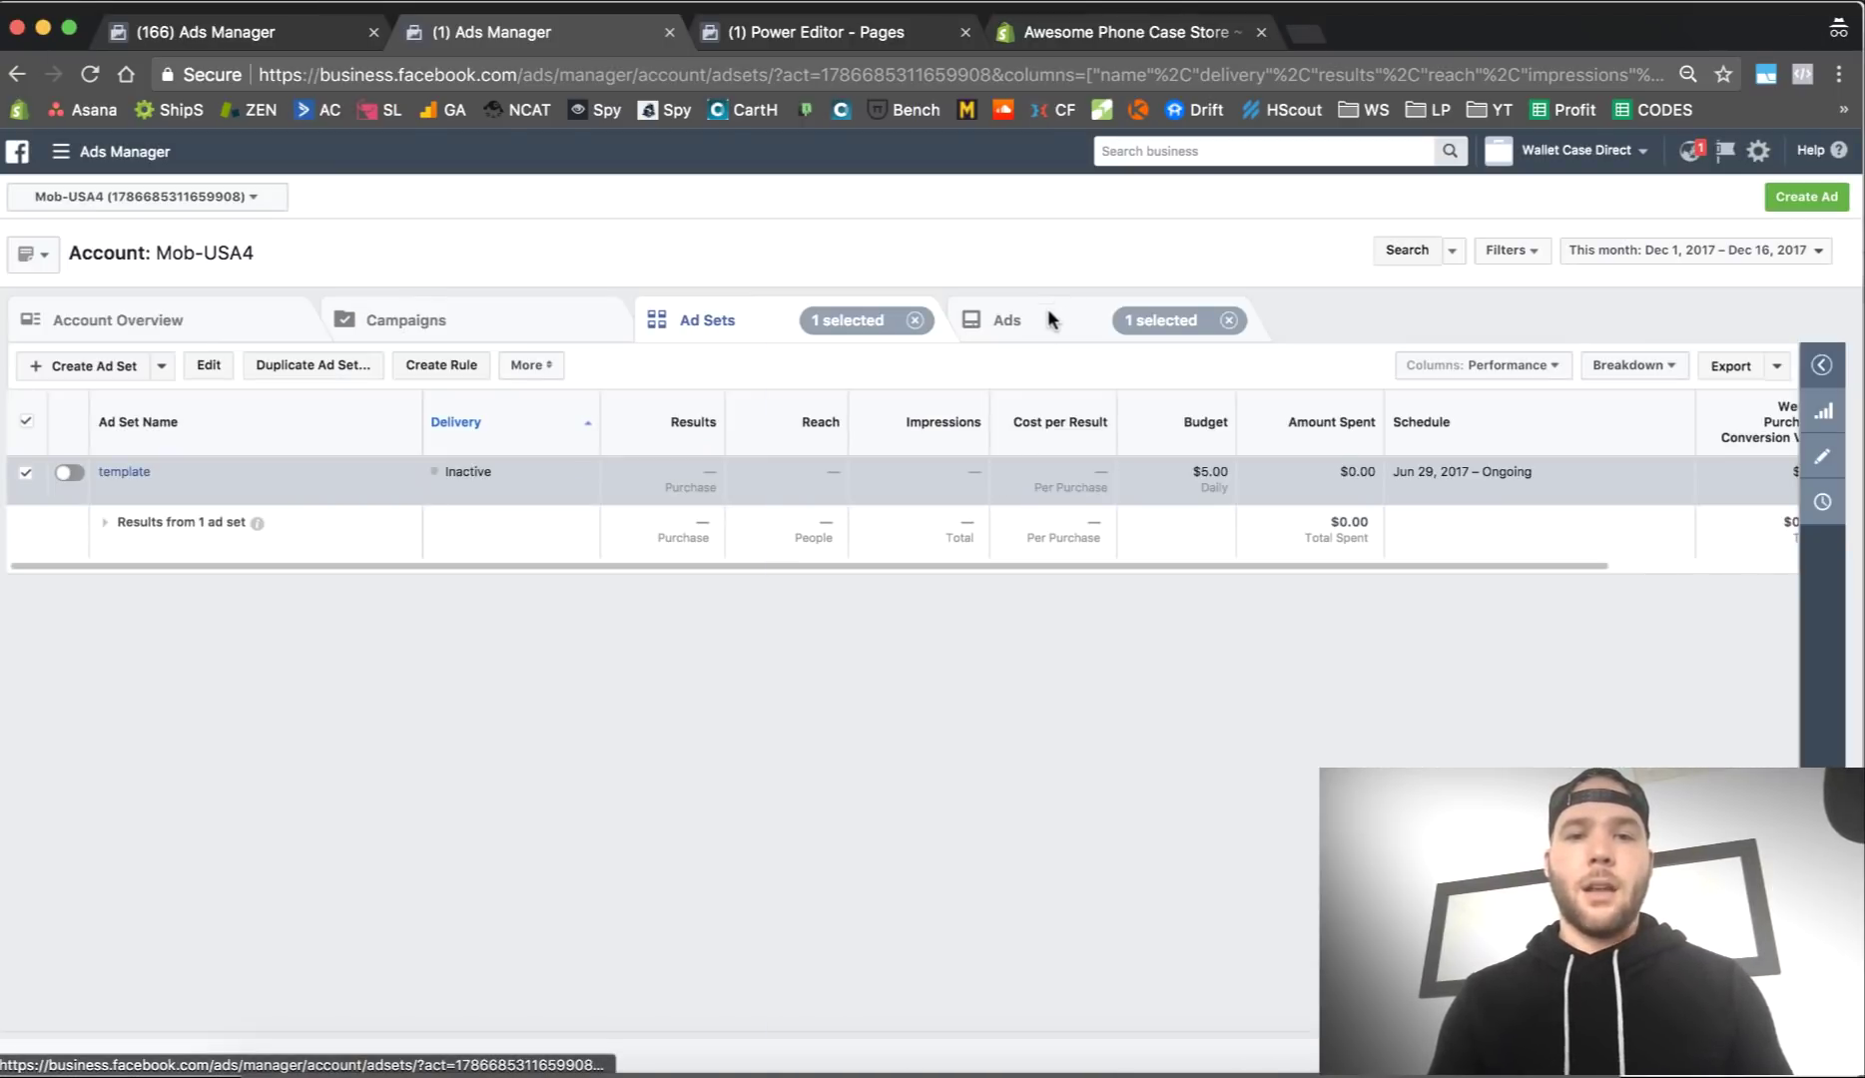
click(1048, 317)
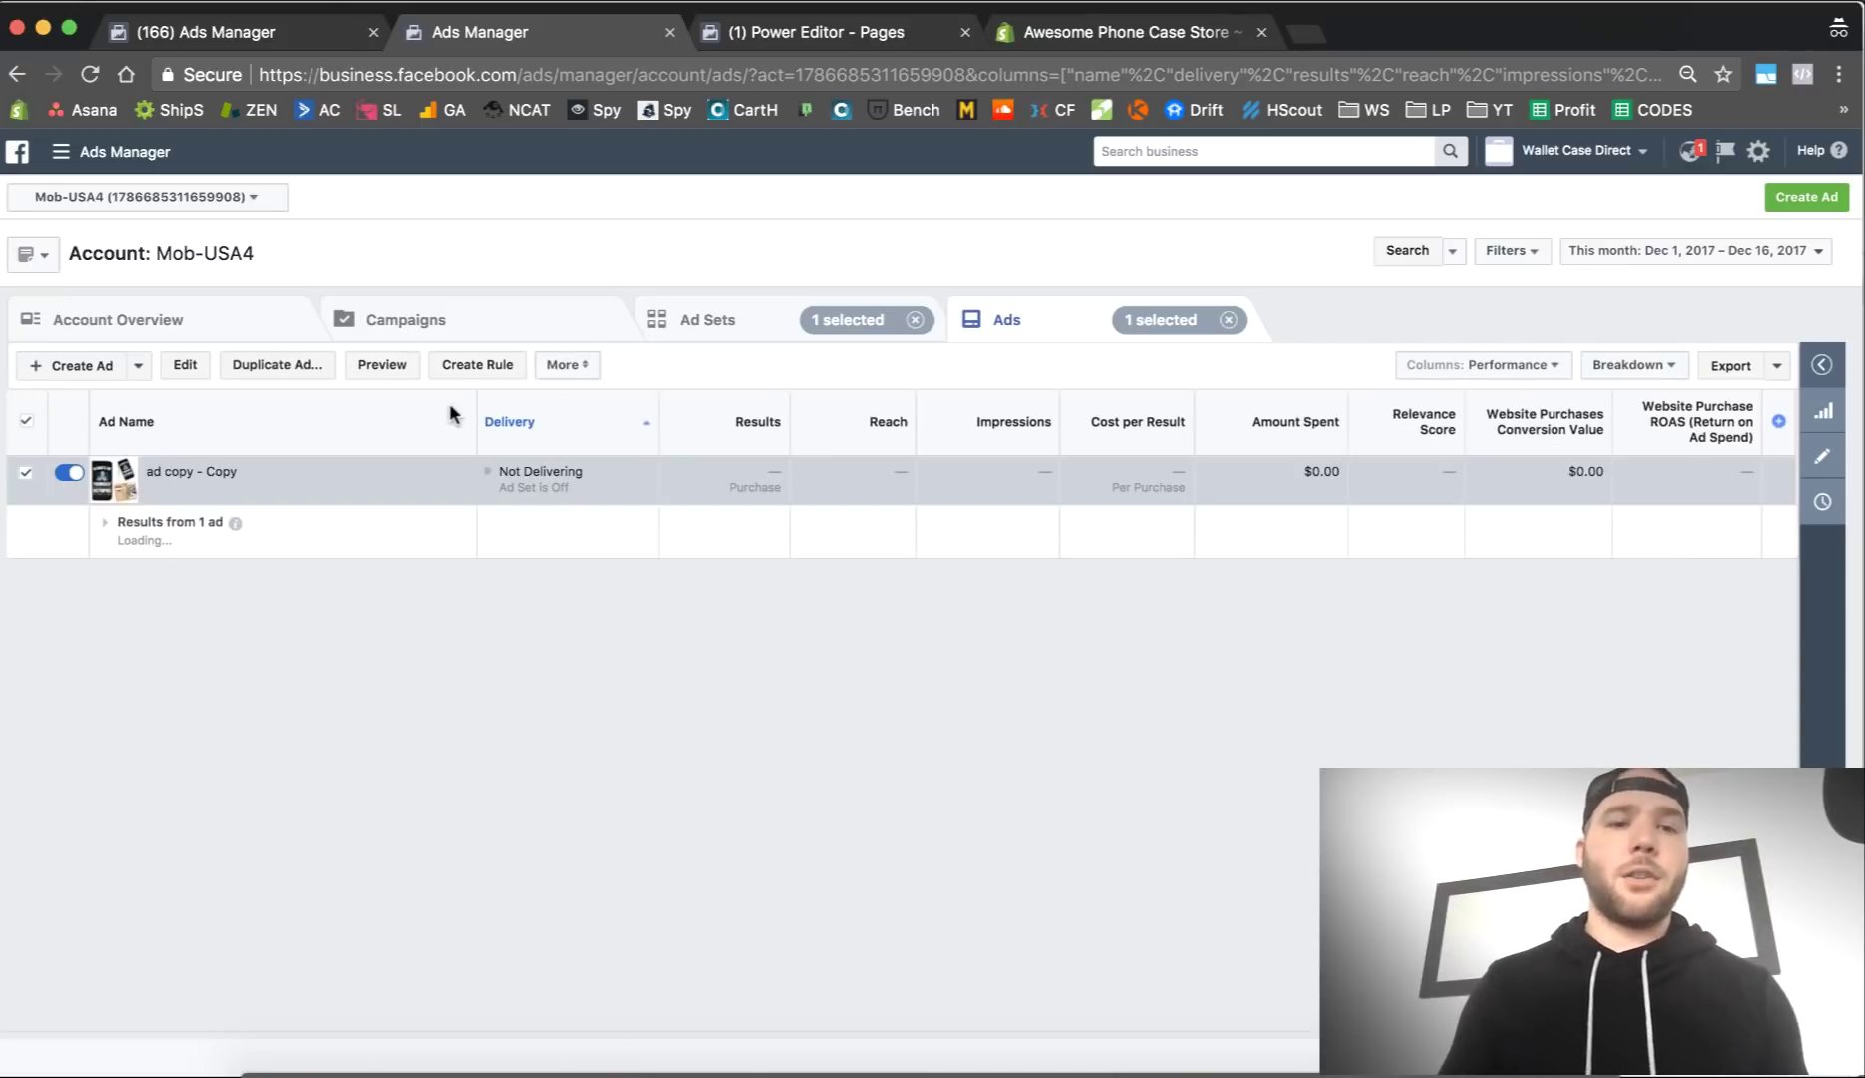
Step: Preview the 'Like this? Want one?' ad in Mobile News Feed, then go back to Shopify's Themes page
click(381, 366)
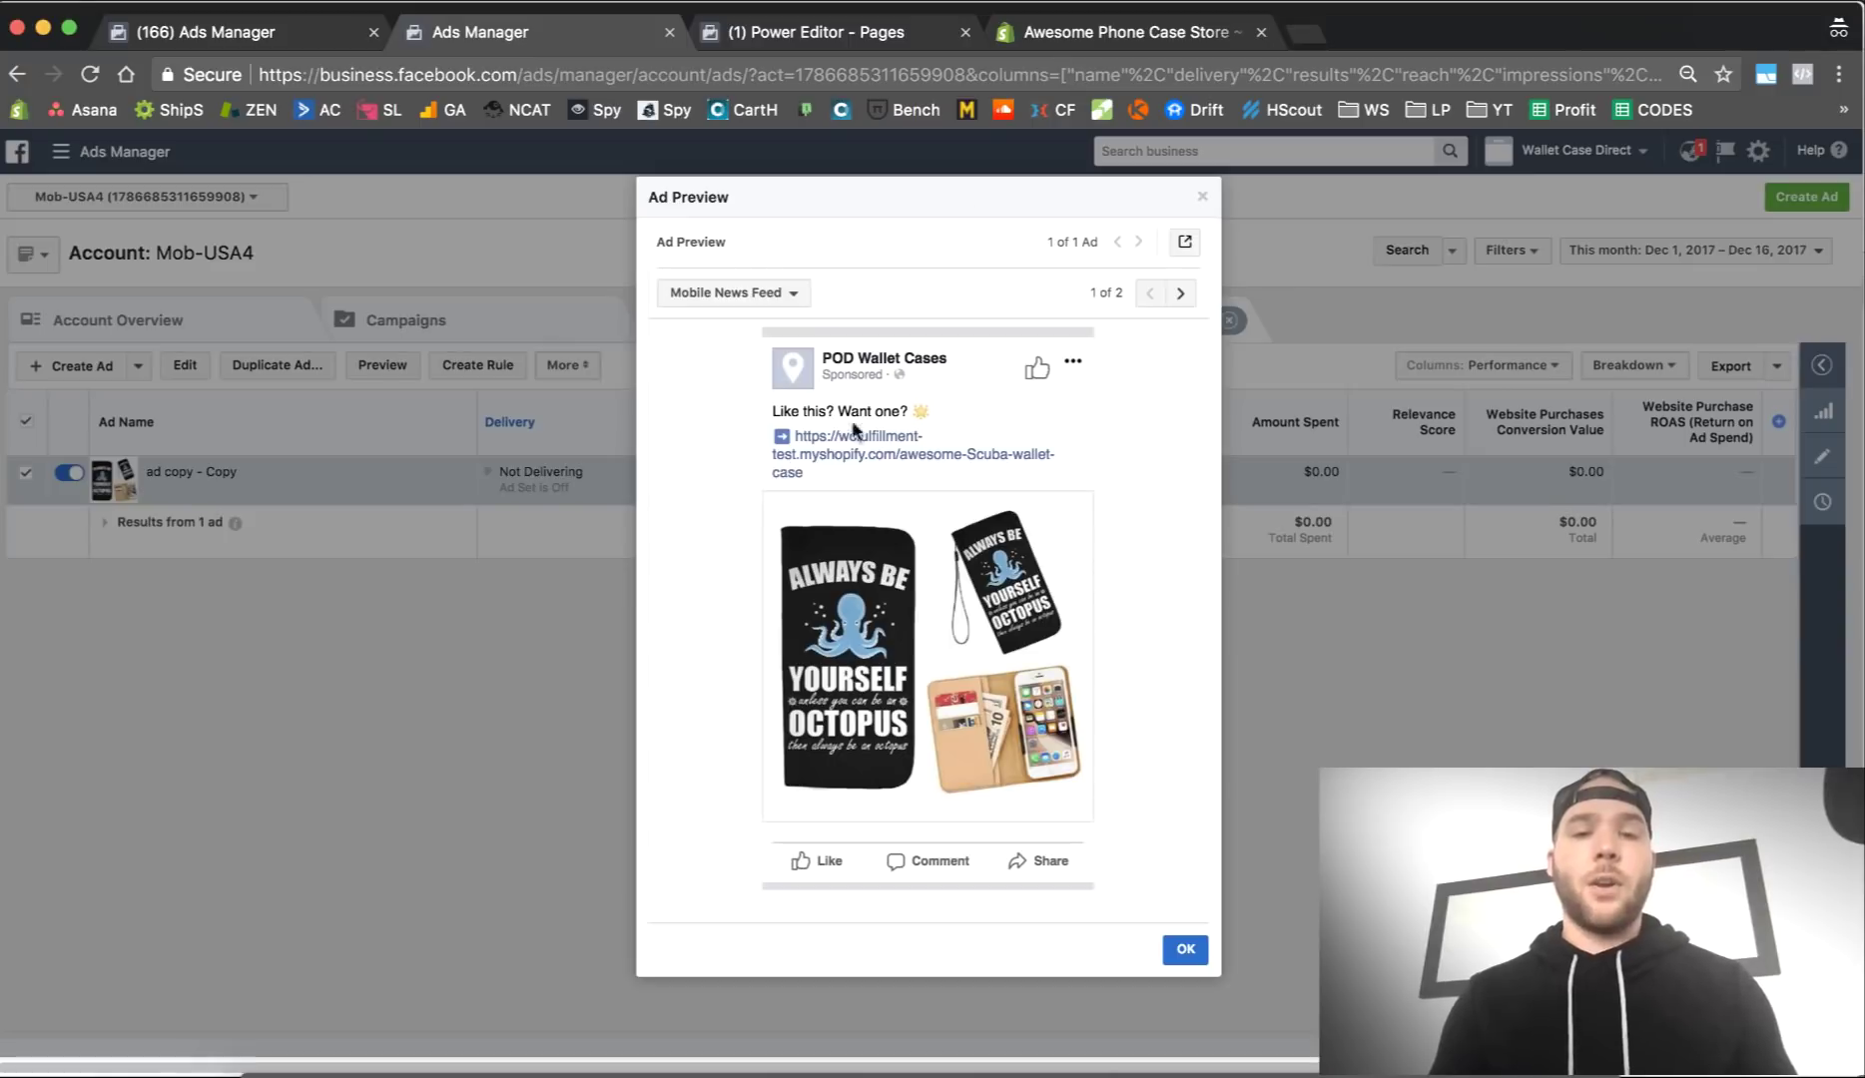
click(1103, 36)
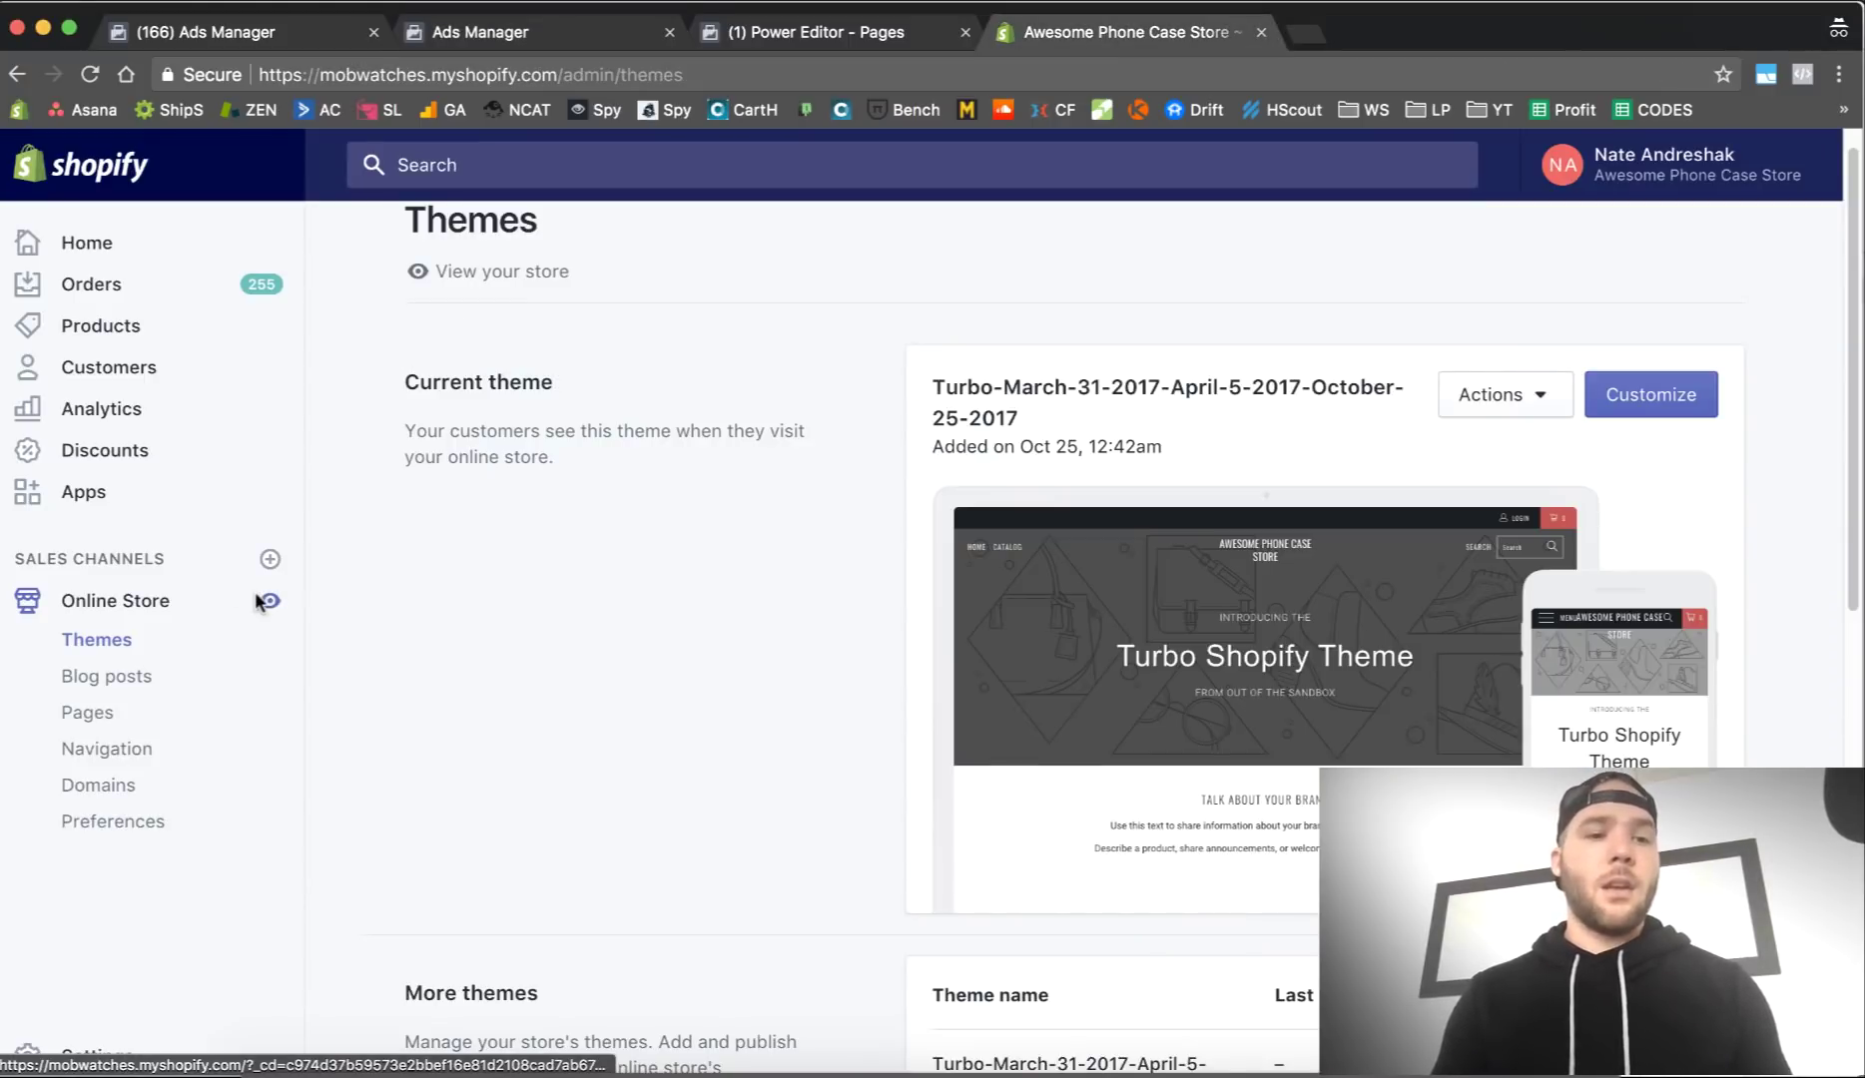
Step: Open the URL redirects list under Navigation and highlight the store's myshopify domain in the address
click(101, 751)
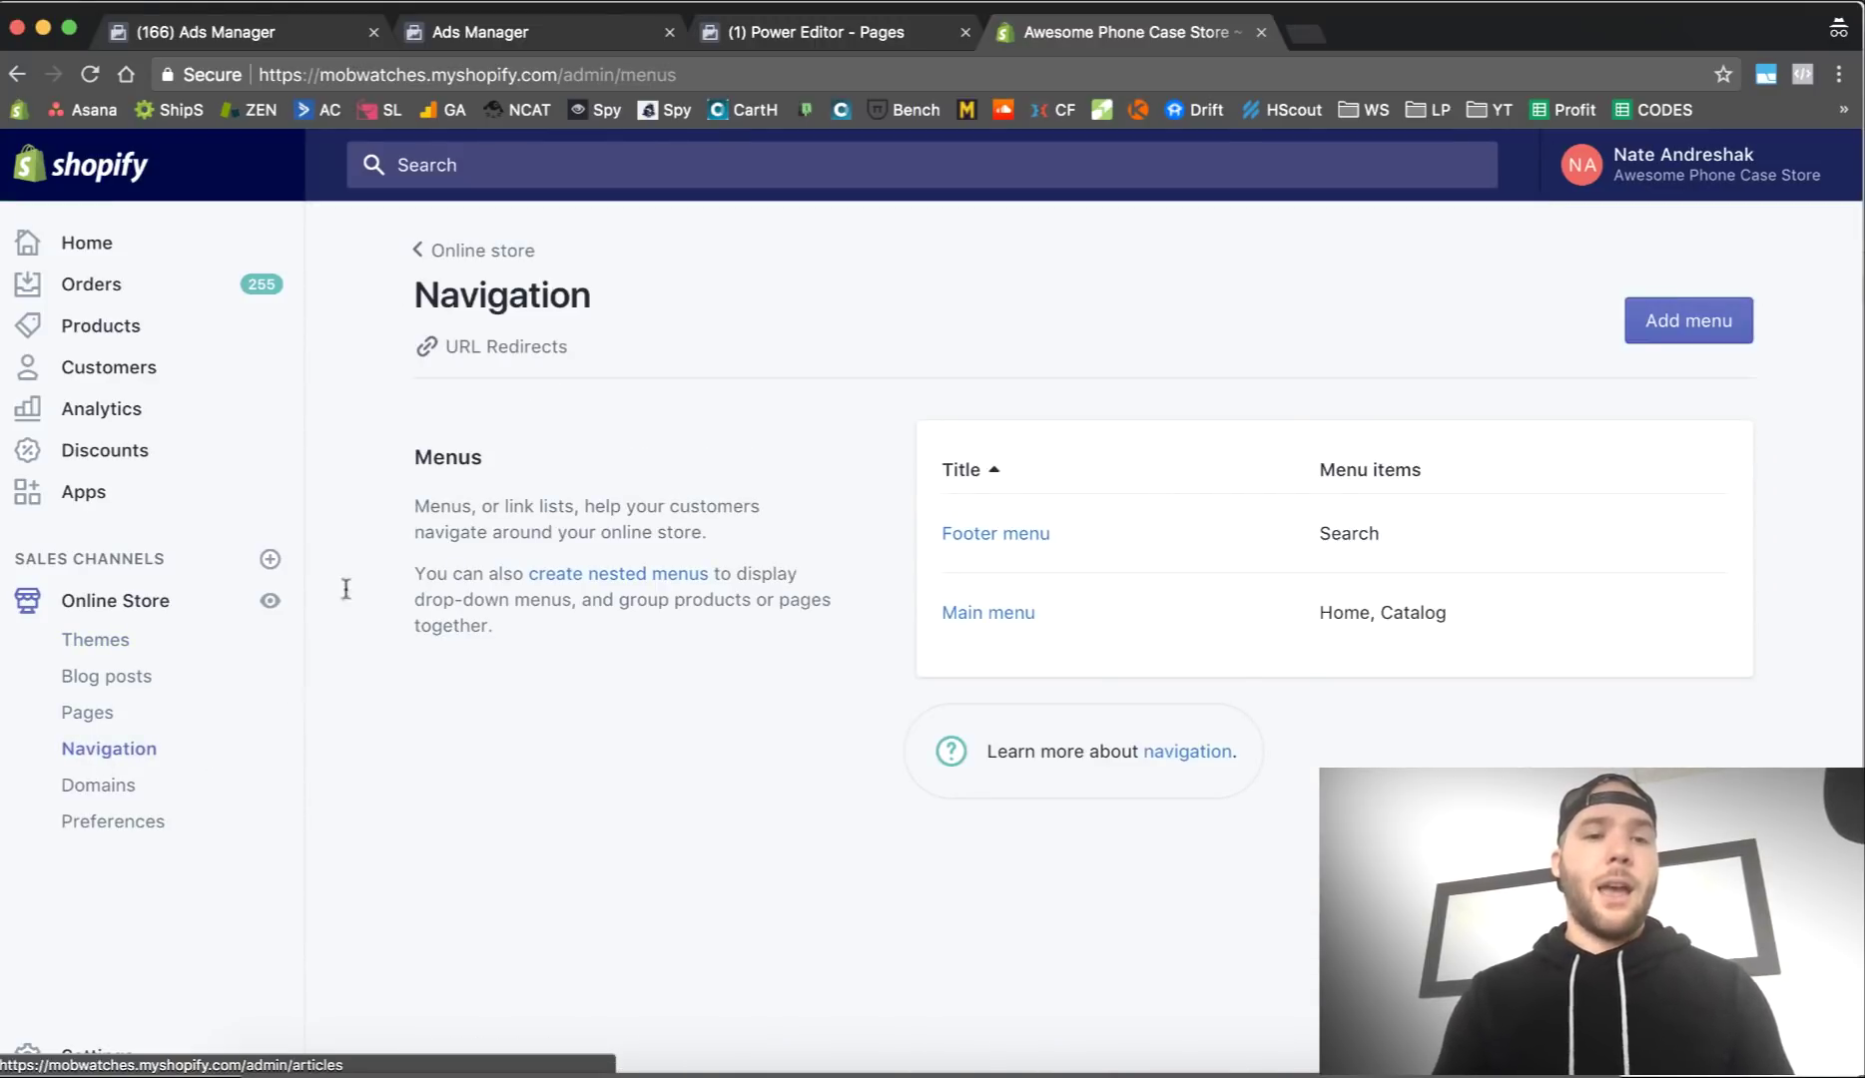
click(526, 350)
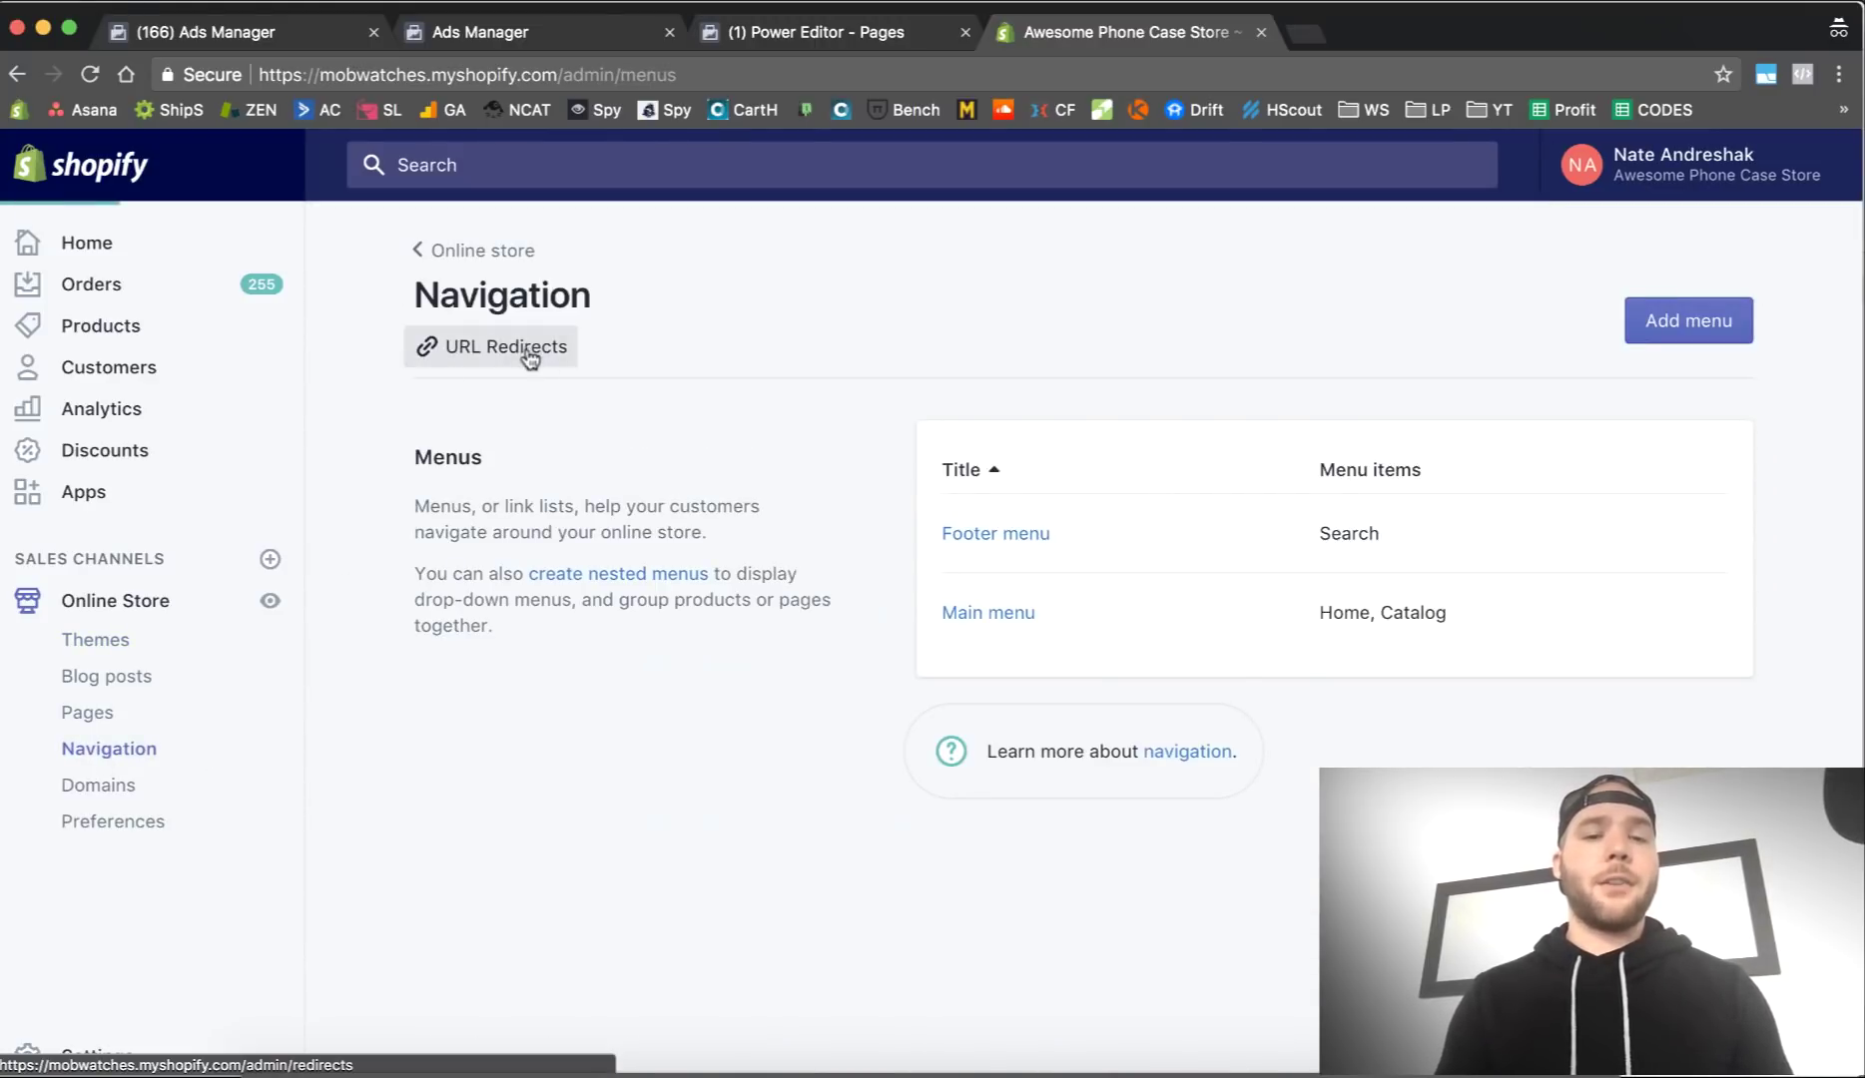
drag(320, 75, 555, 80)
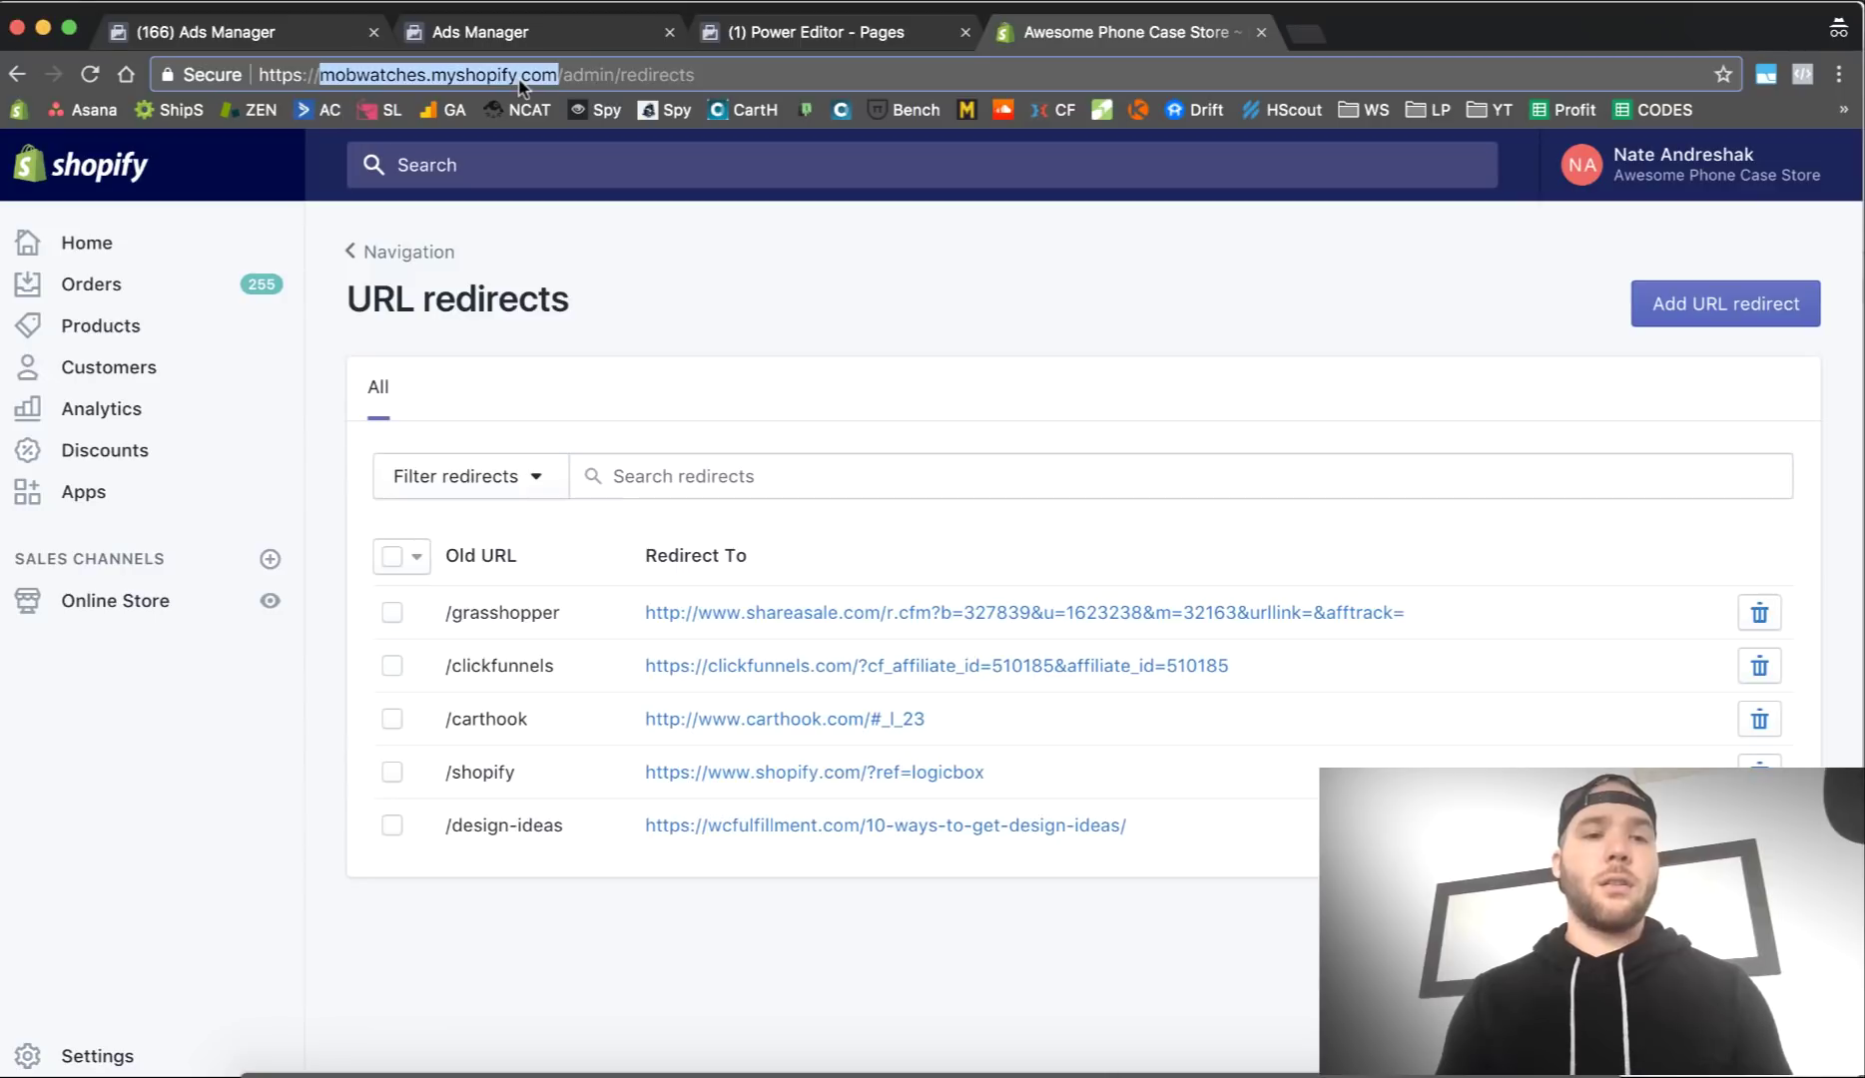
click(345, 80)
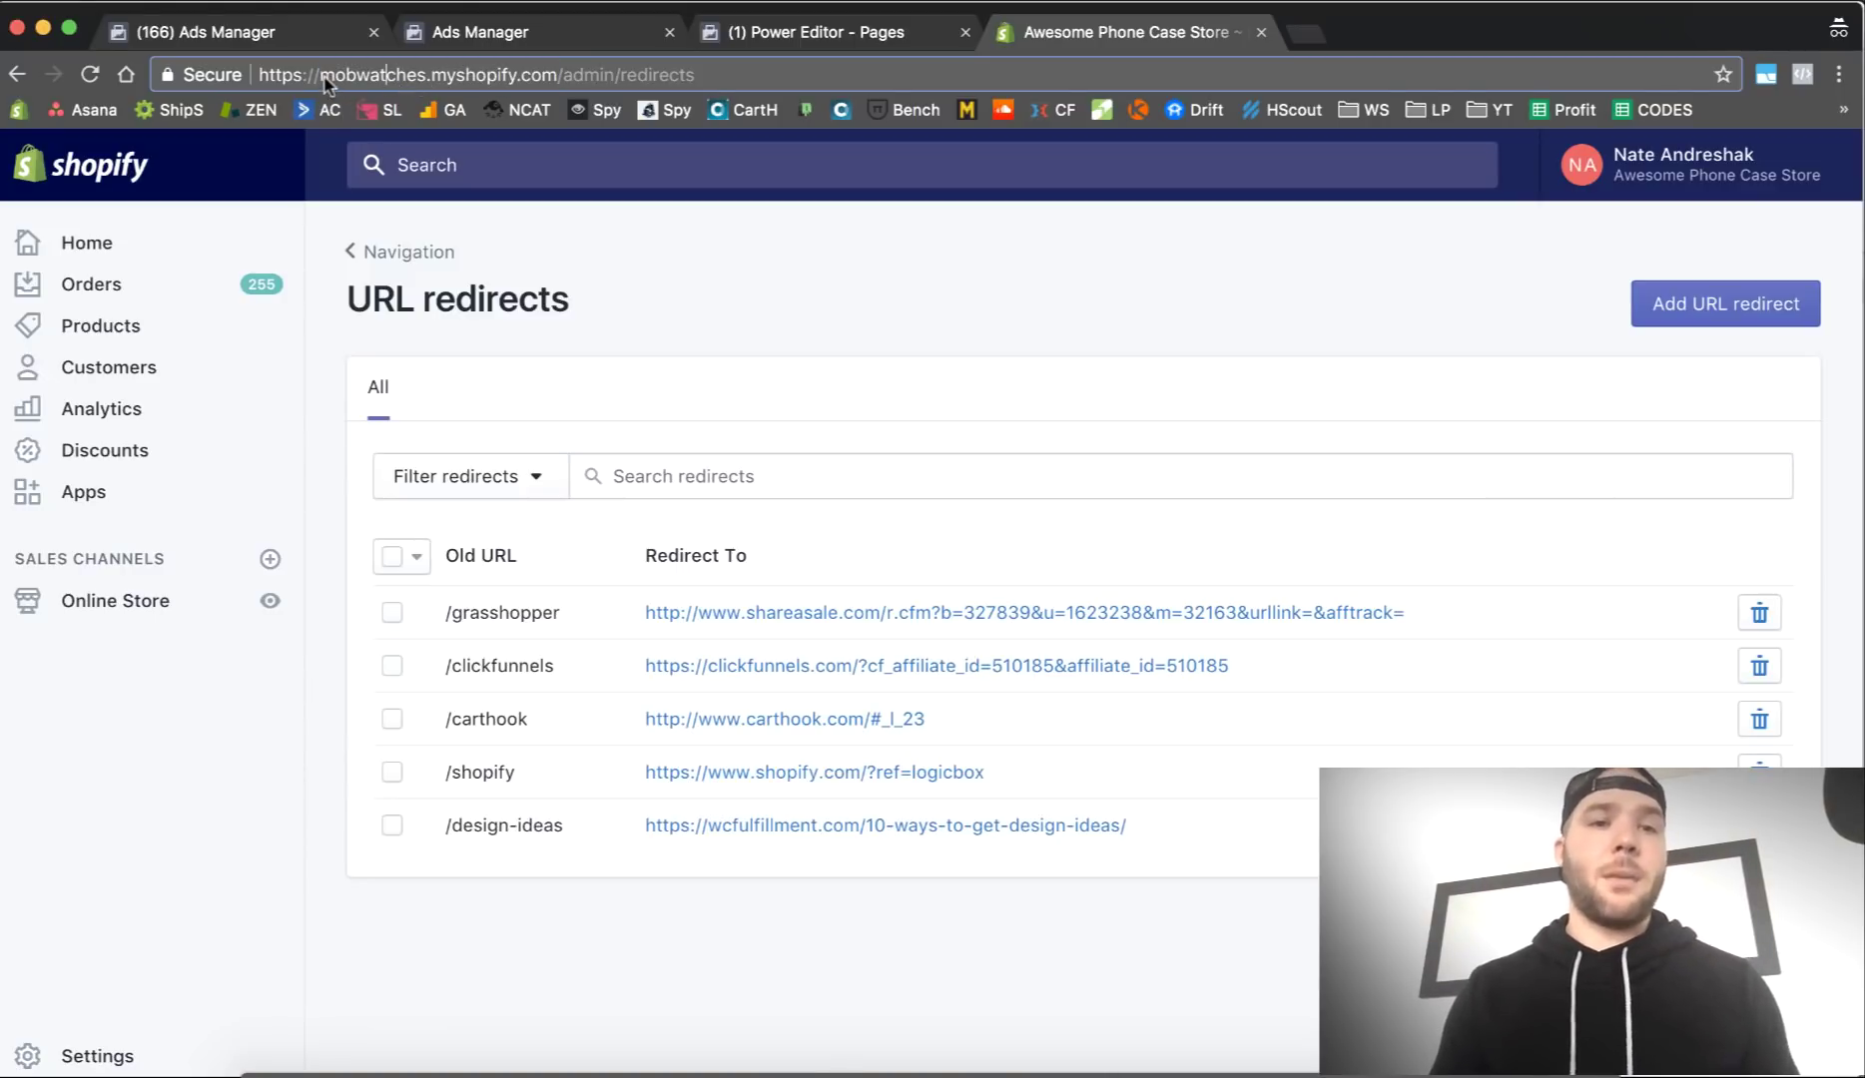
drag(319, 80, 545, 80)
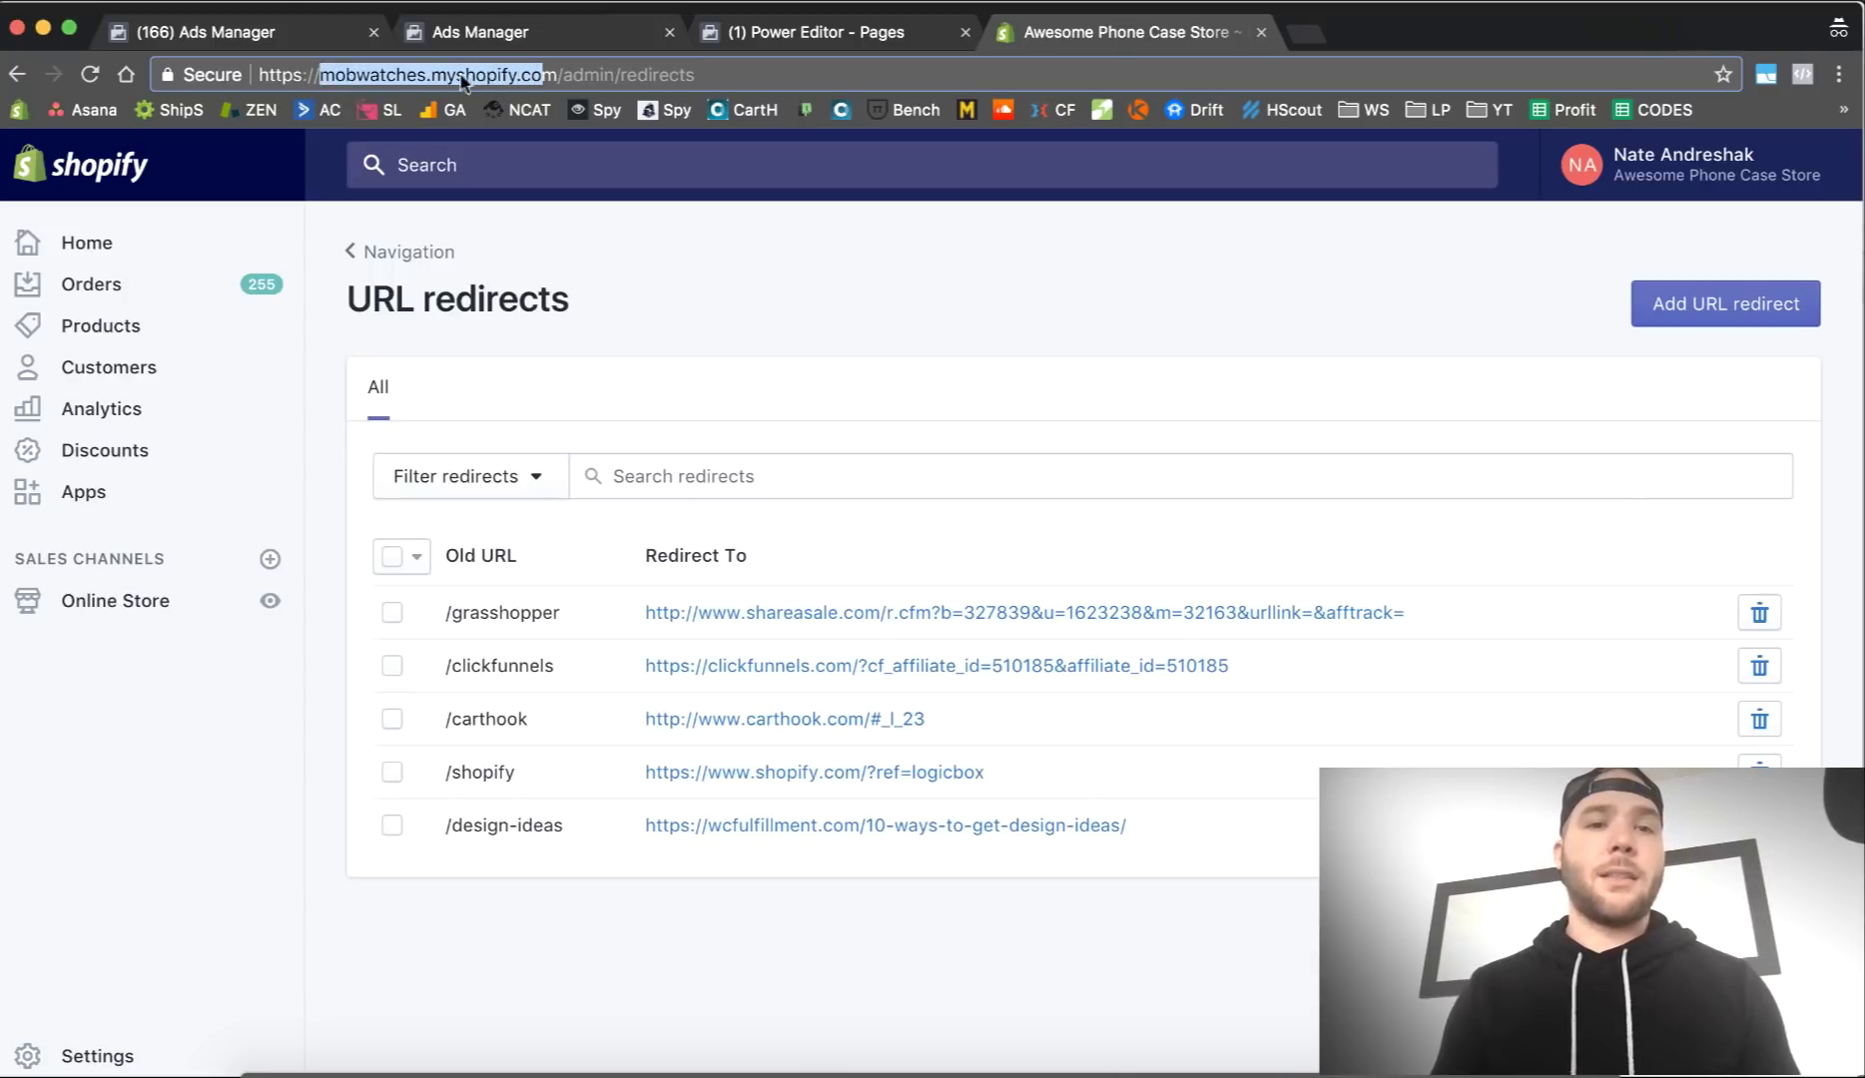
click(345, 80)
drag(320, 80, 547, 80)
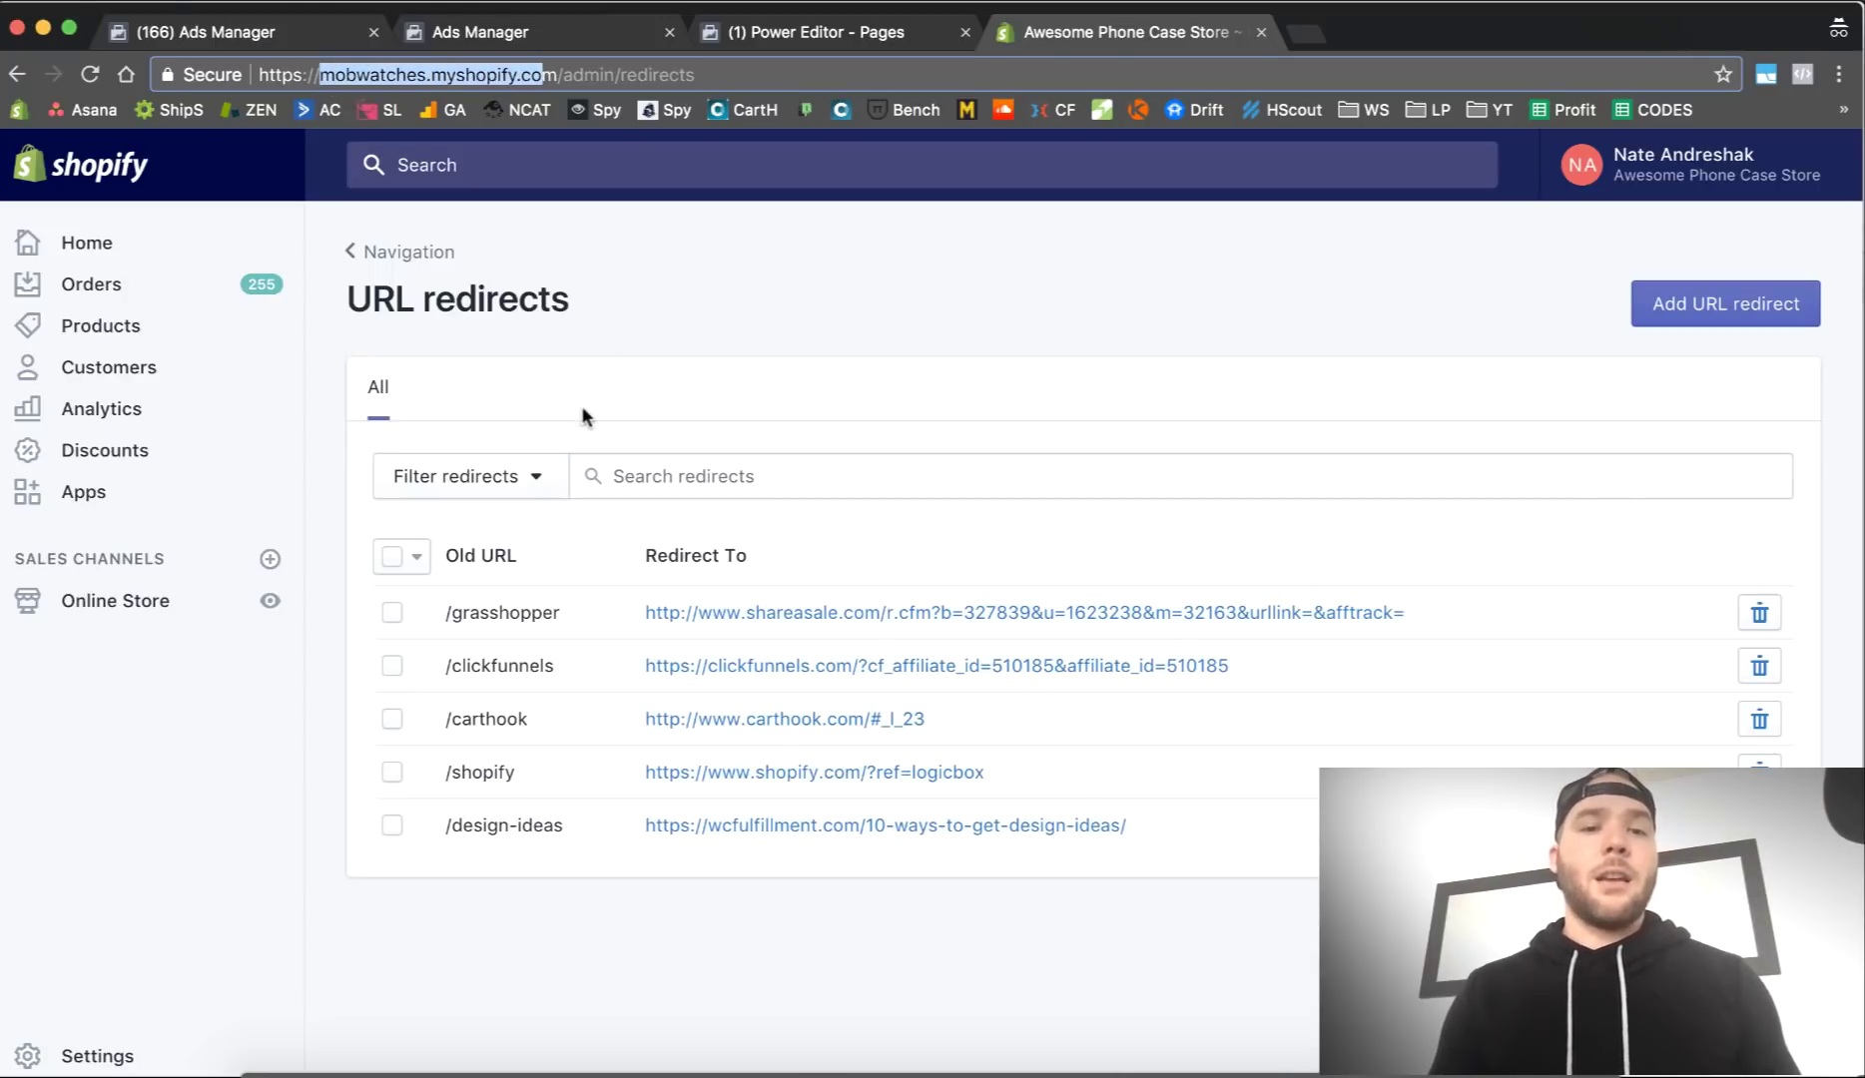
Step: Open the Add URL redirect form and close it without adding anything
click(1759, 304)
click(994, 597)
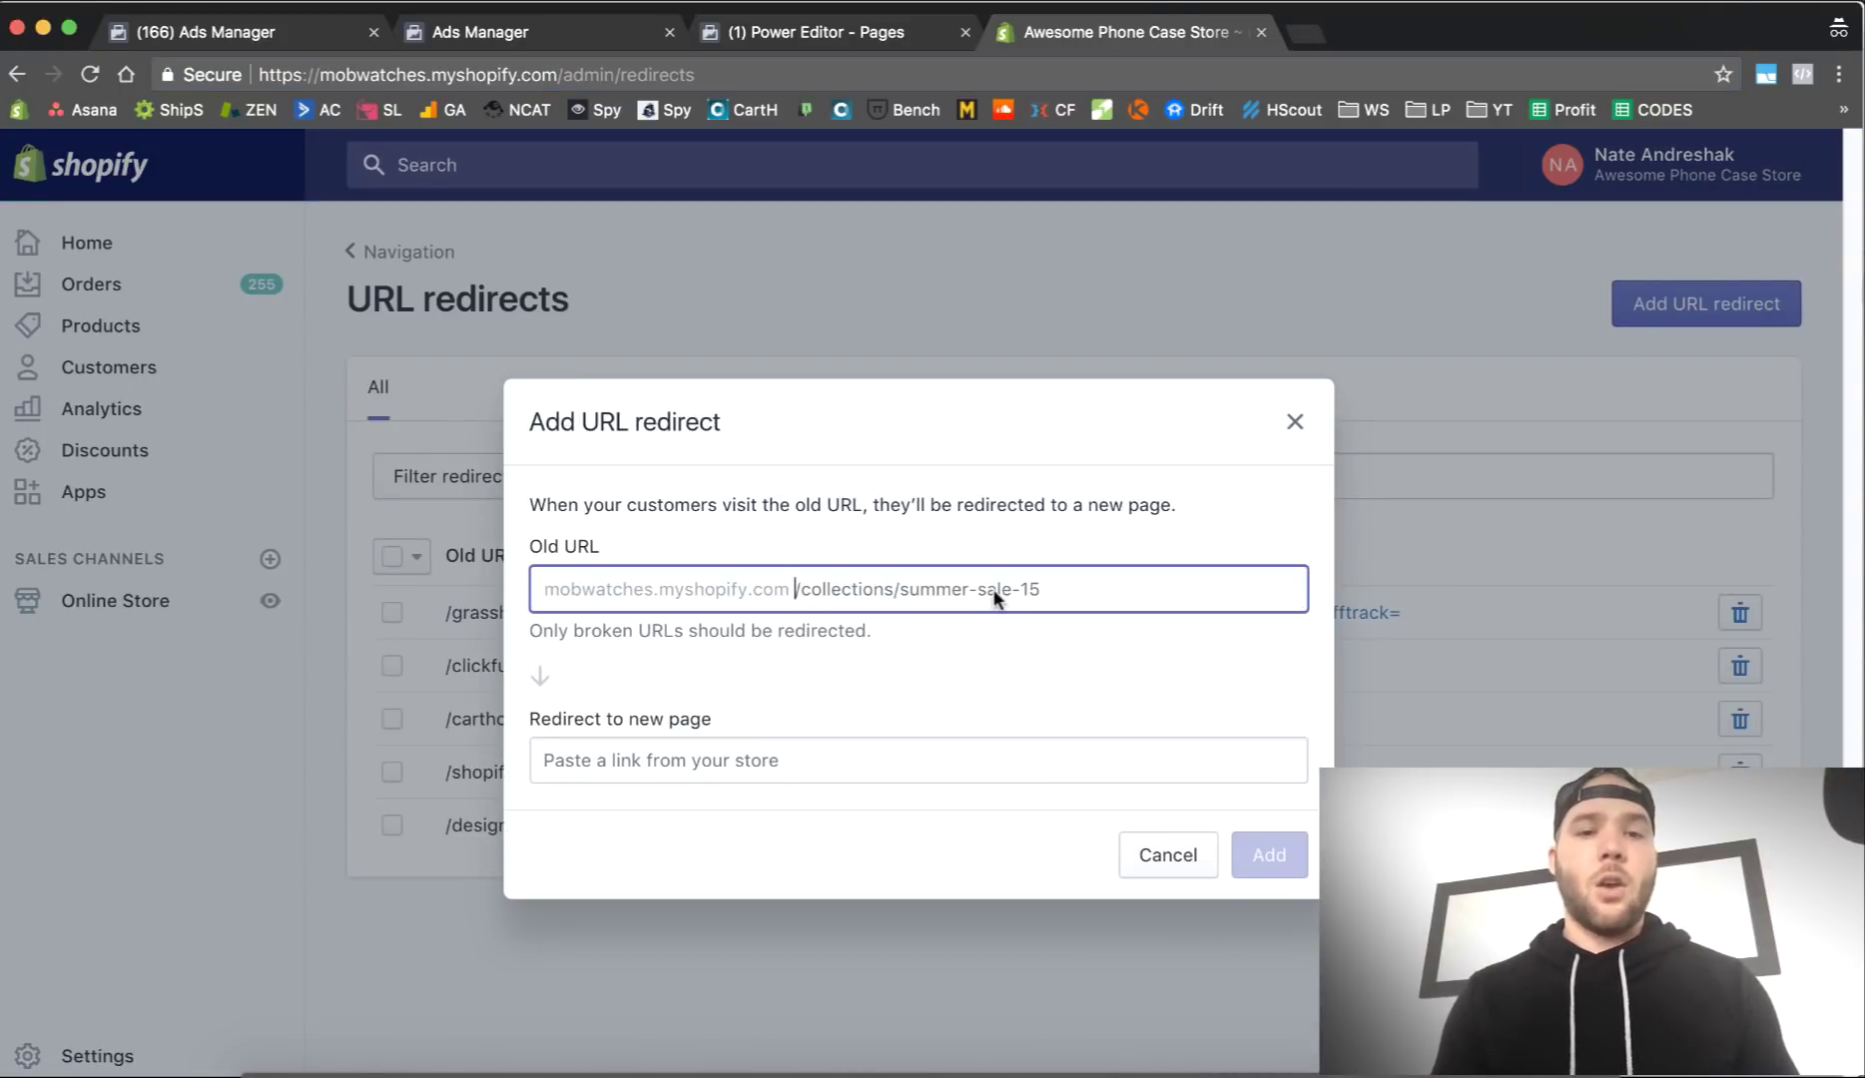
click(874, 772)
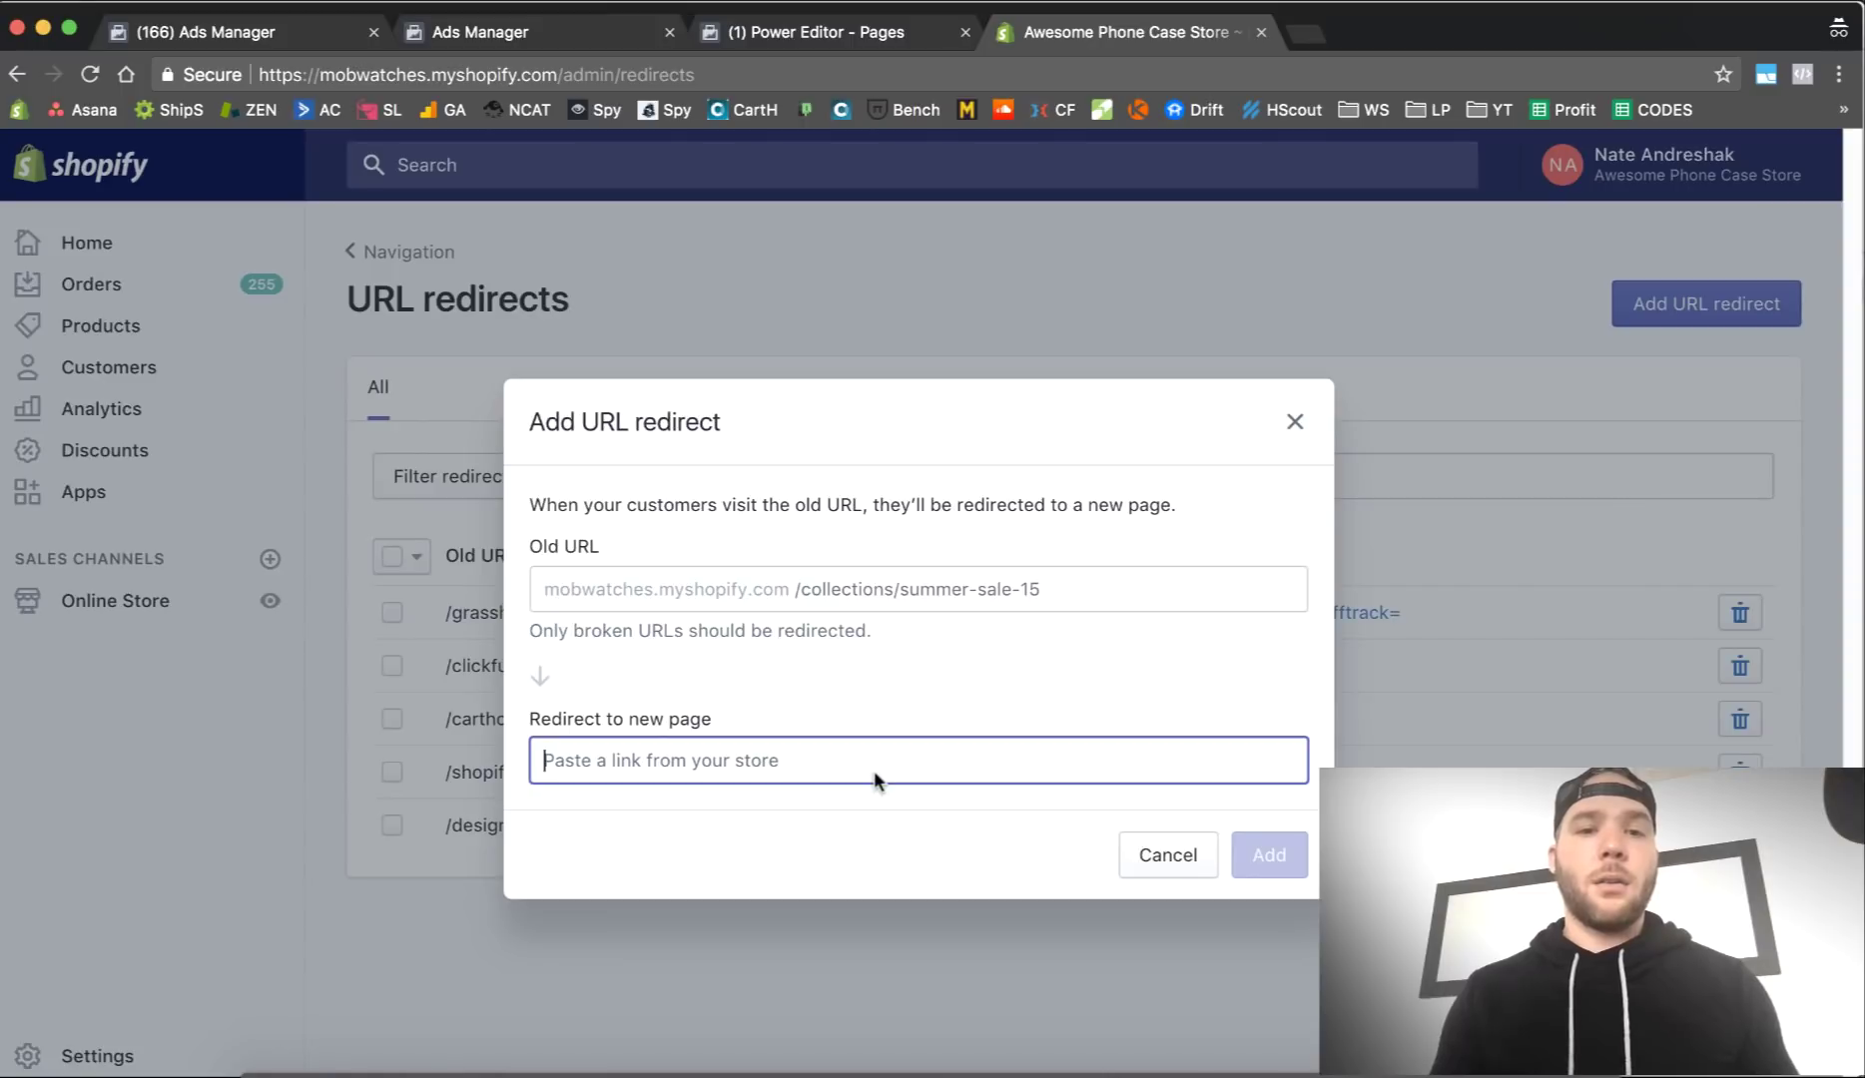
click(1295, 421)
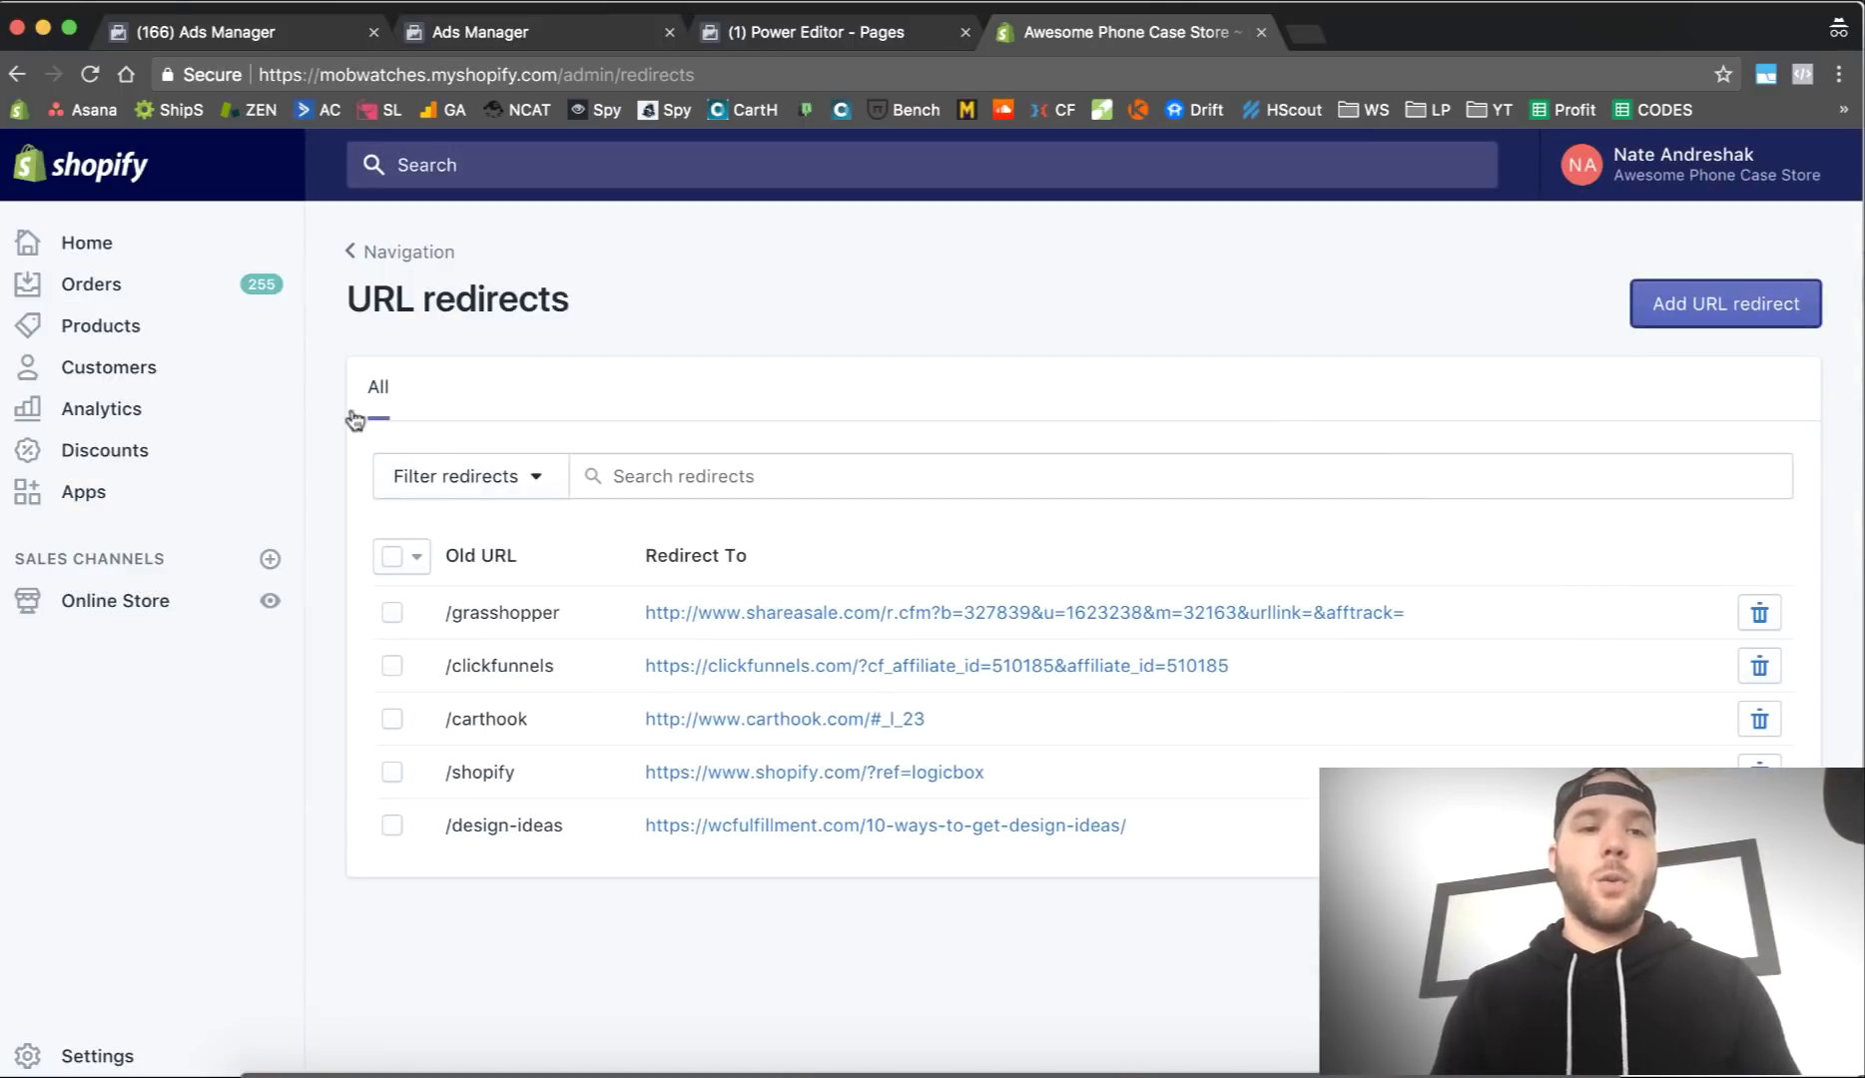
Step: Open the Awesome Mechanical Potter Watch product and check its preview page
super+click(137, 332)
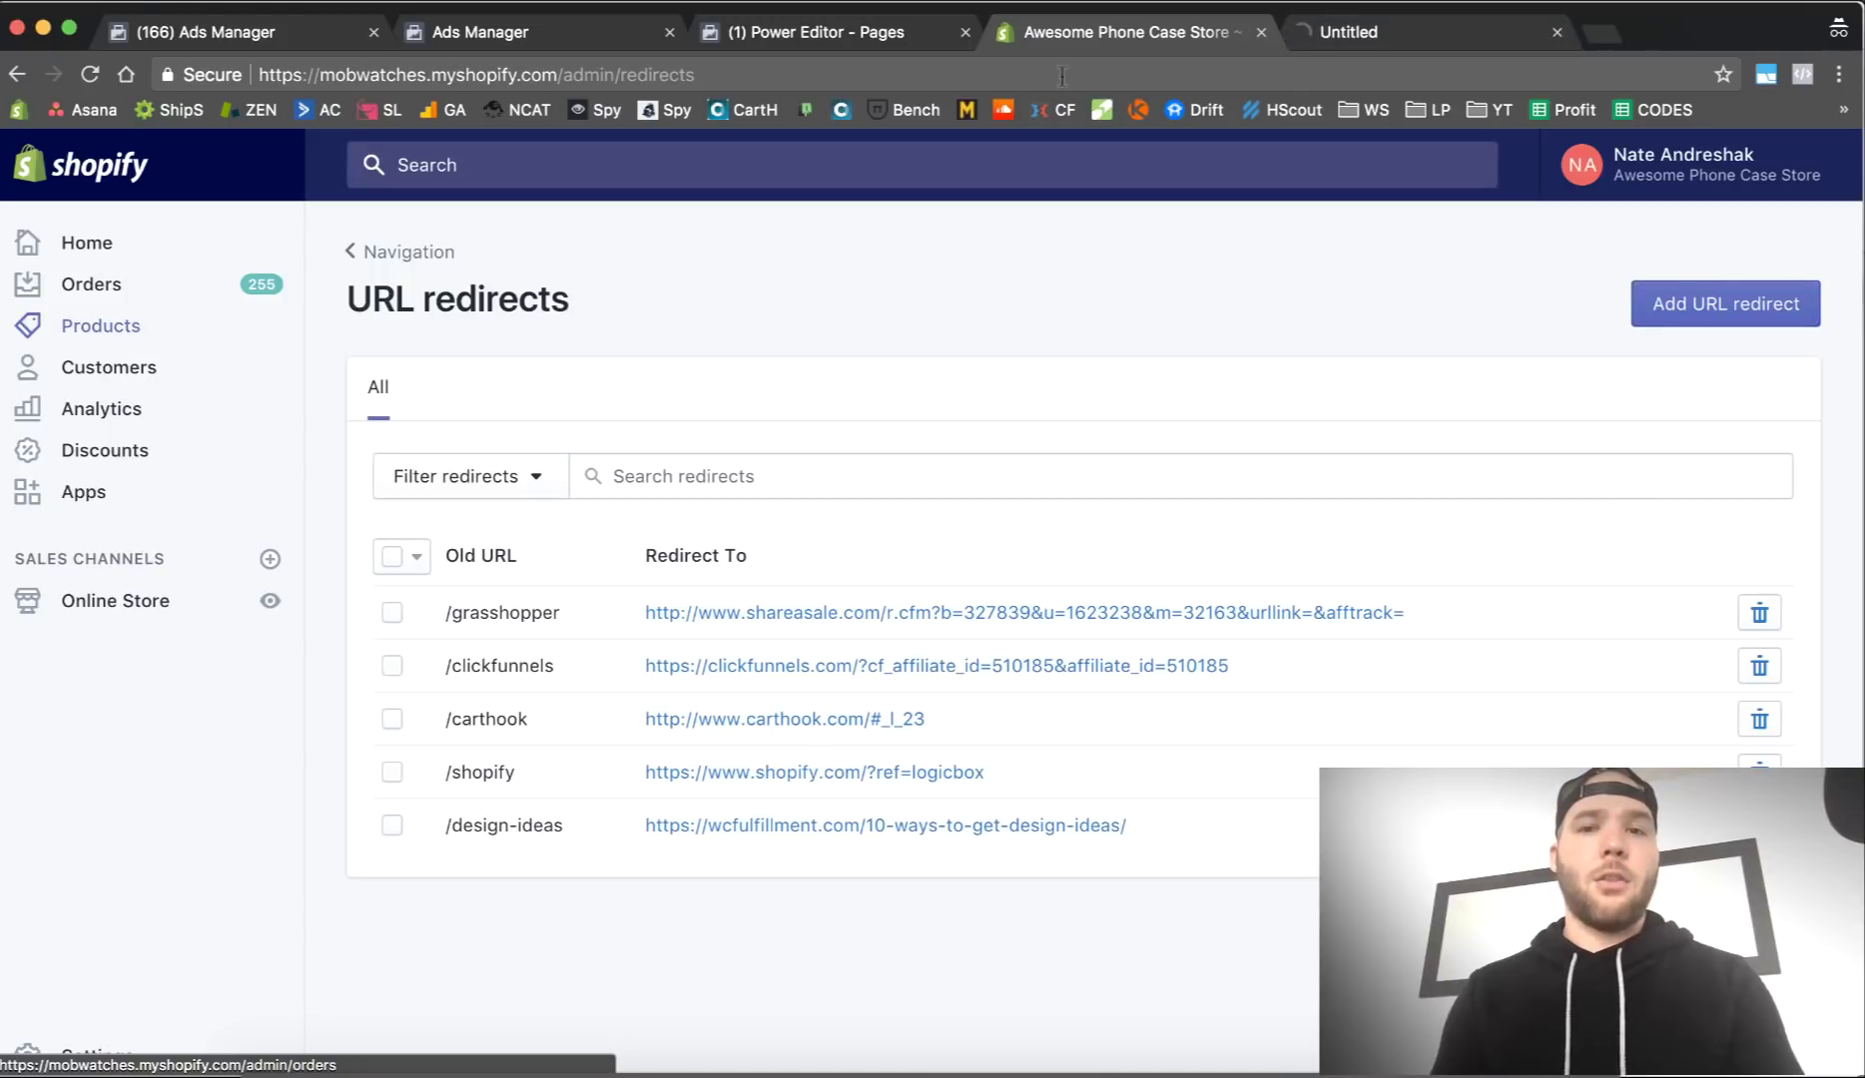
click(1386, 42)
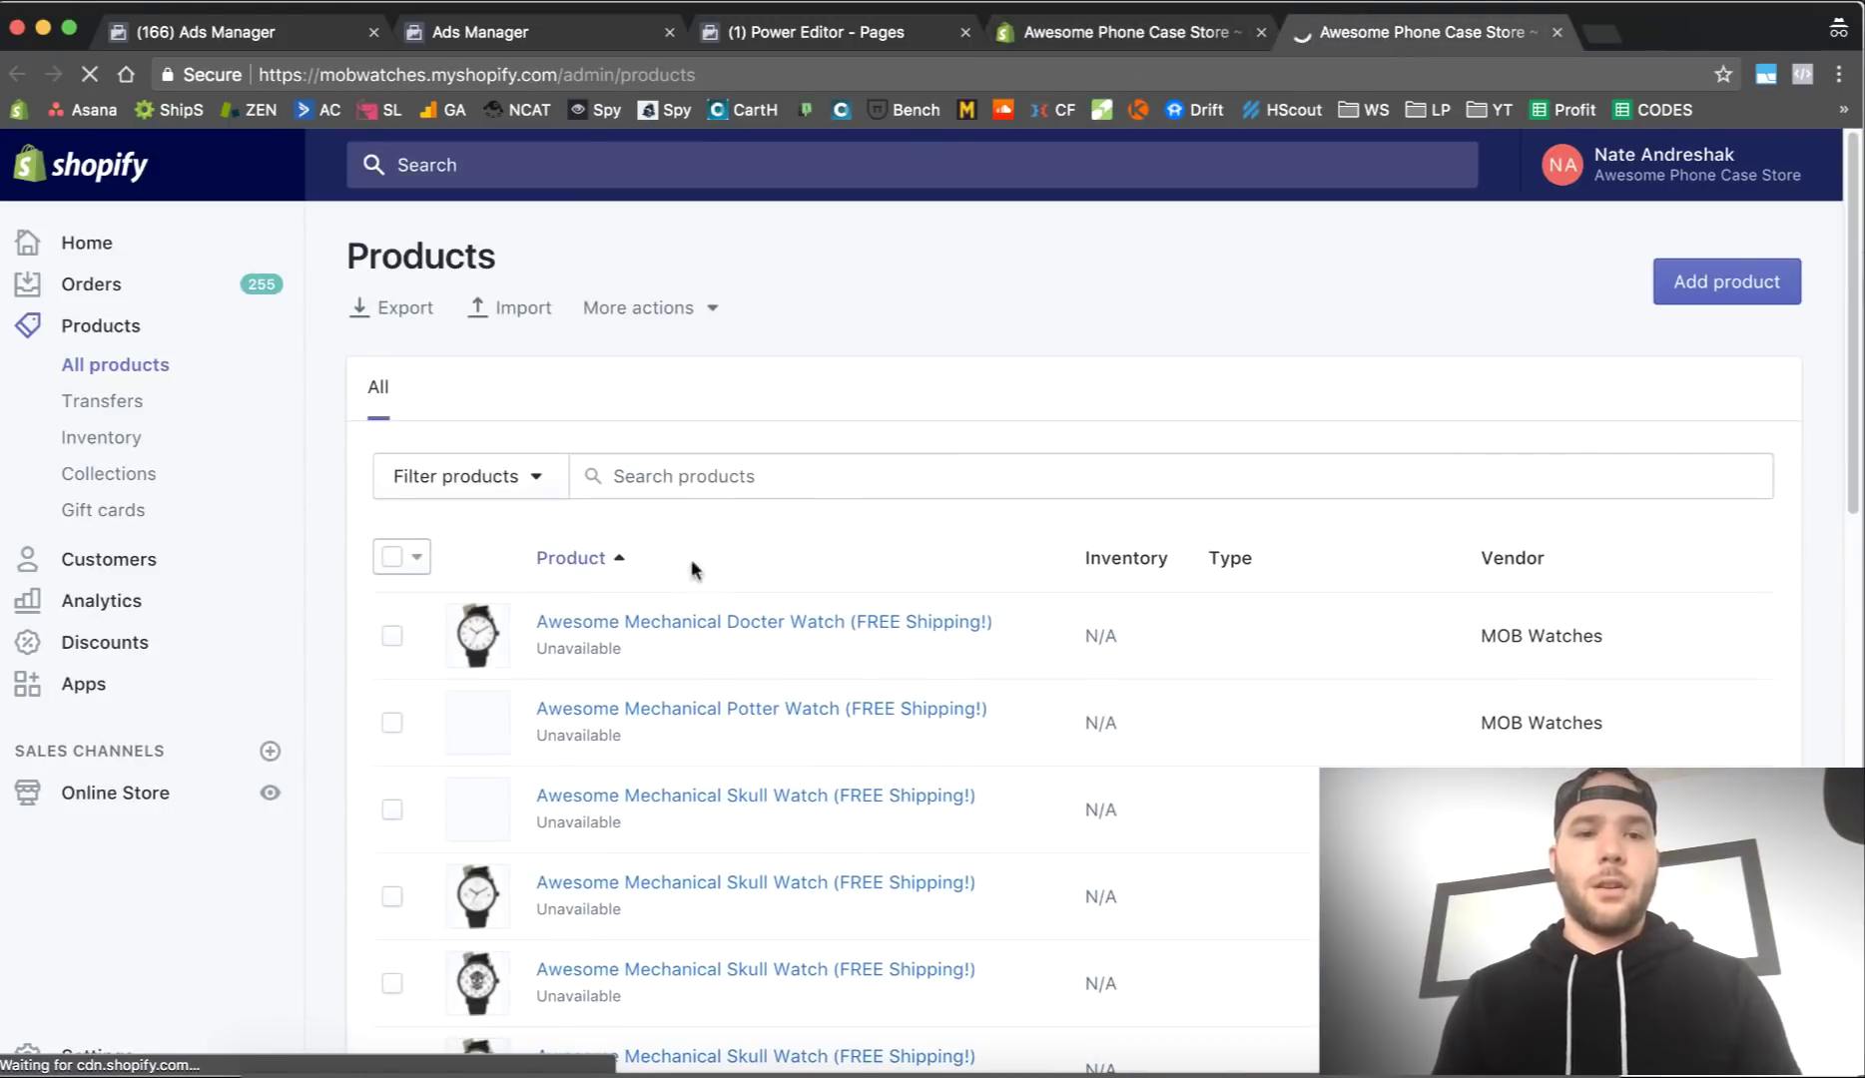
click(620, 709)
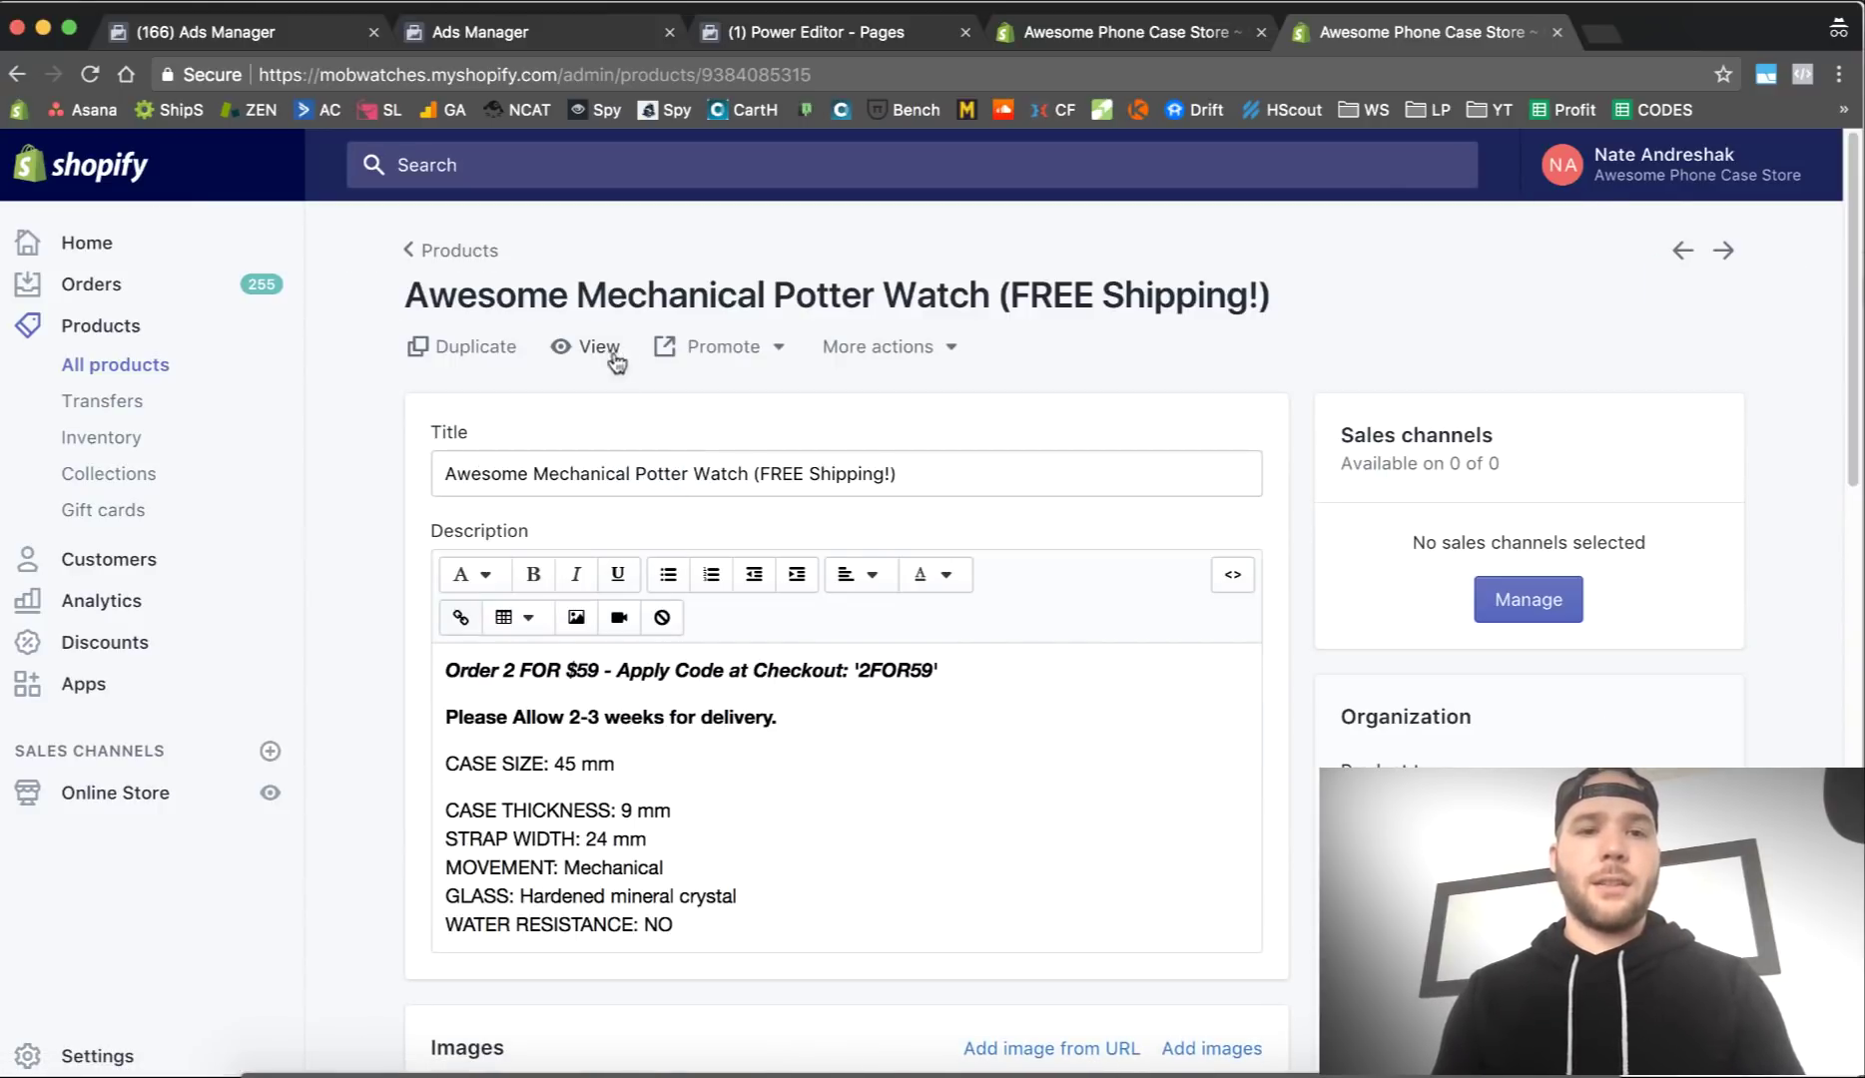
click(606, 347)
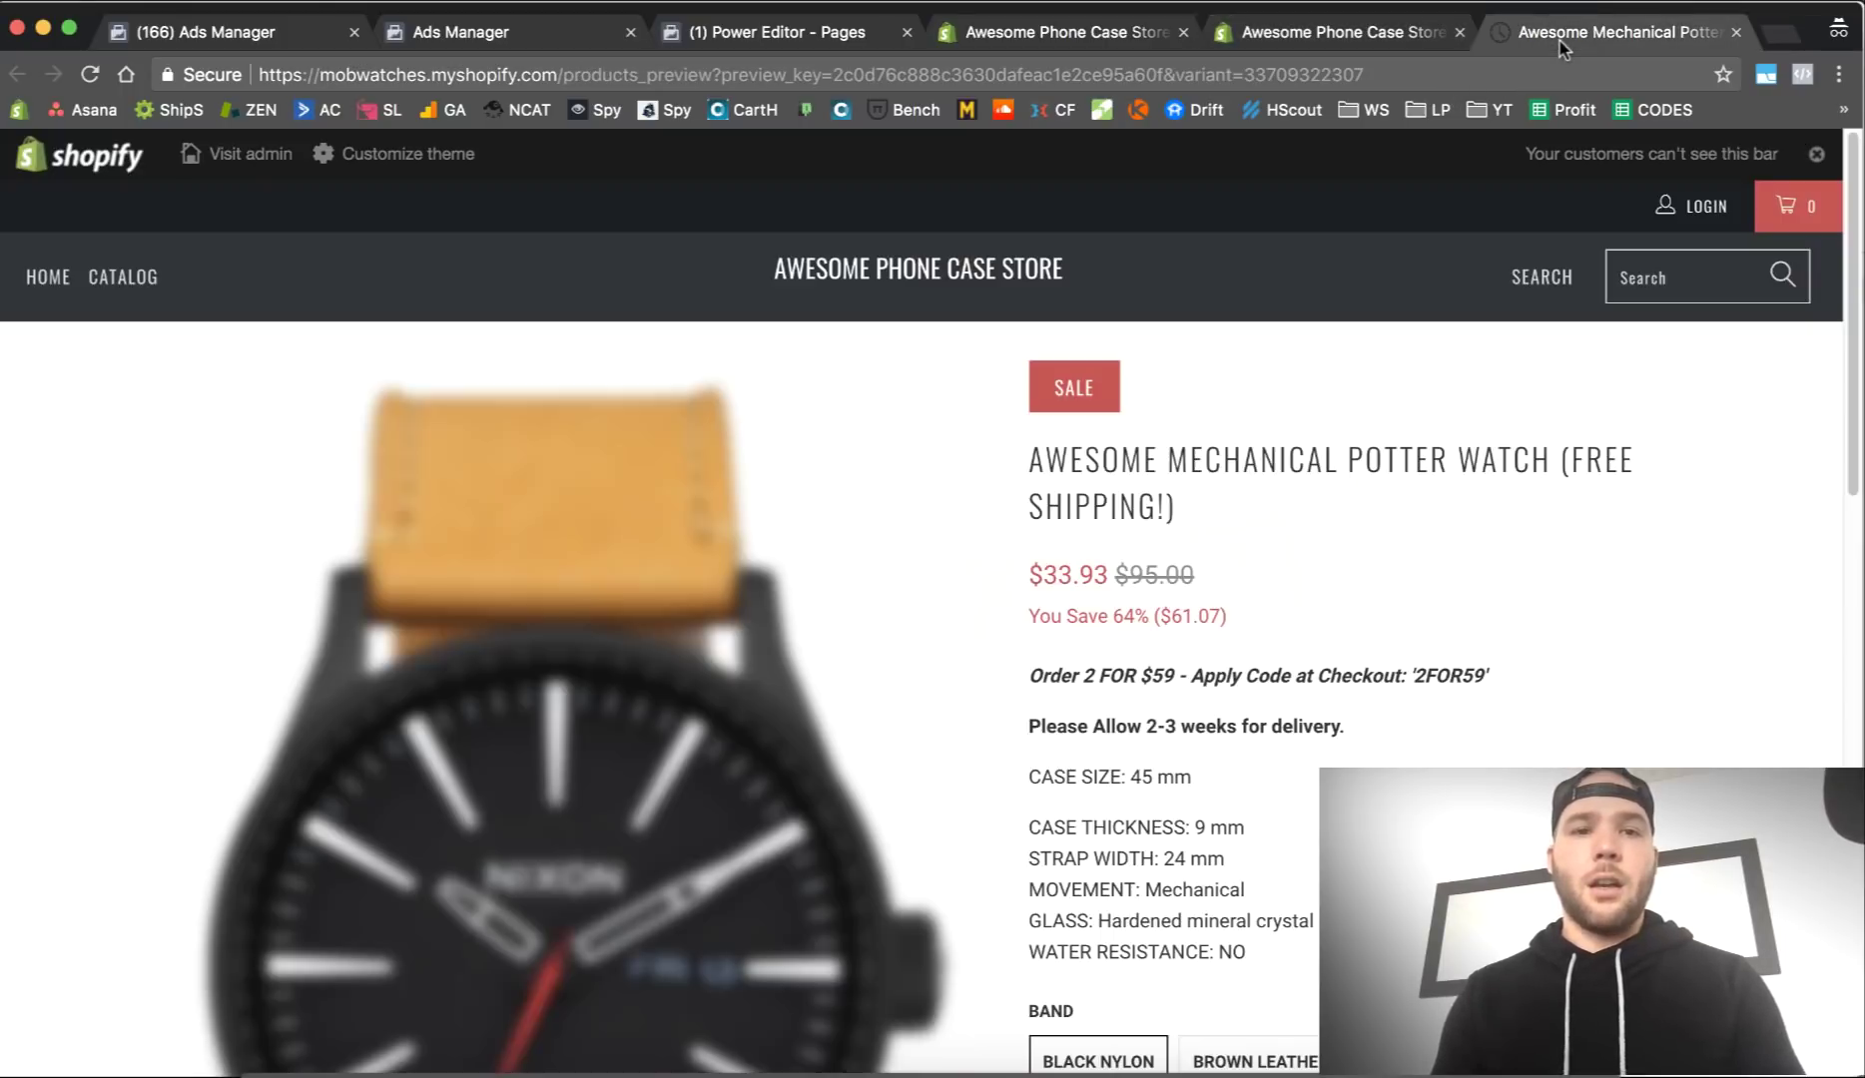
click(751, 75)
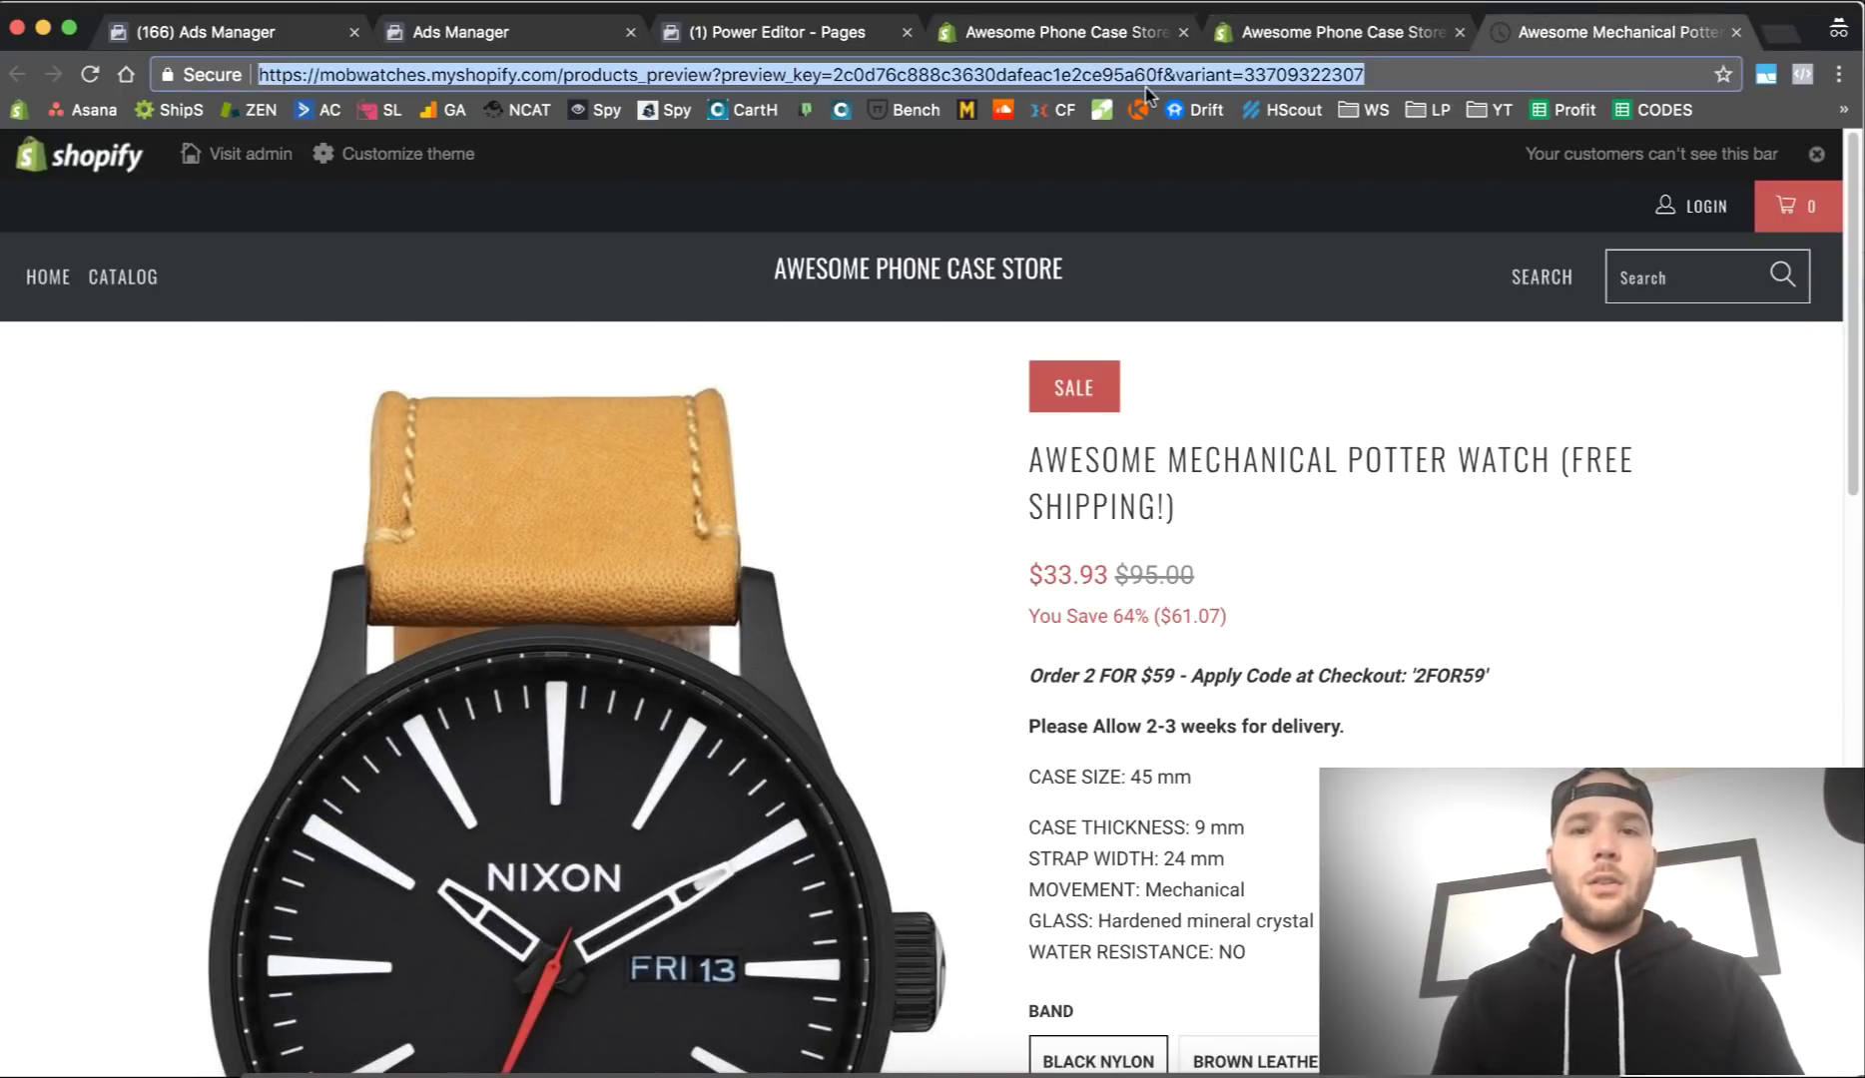
click(751, 75)
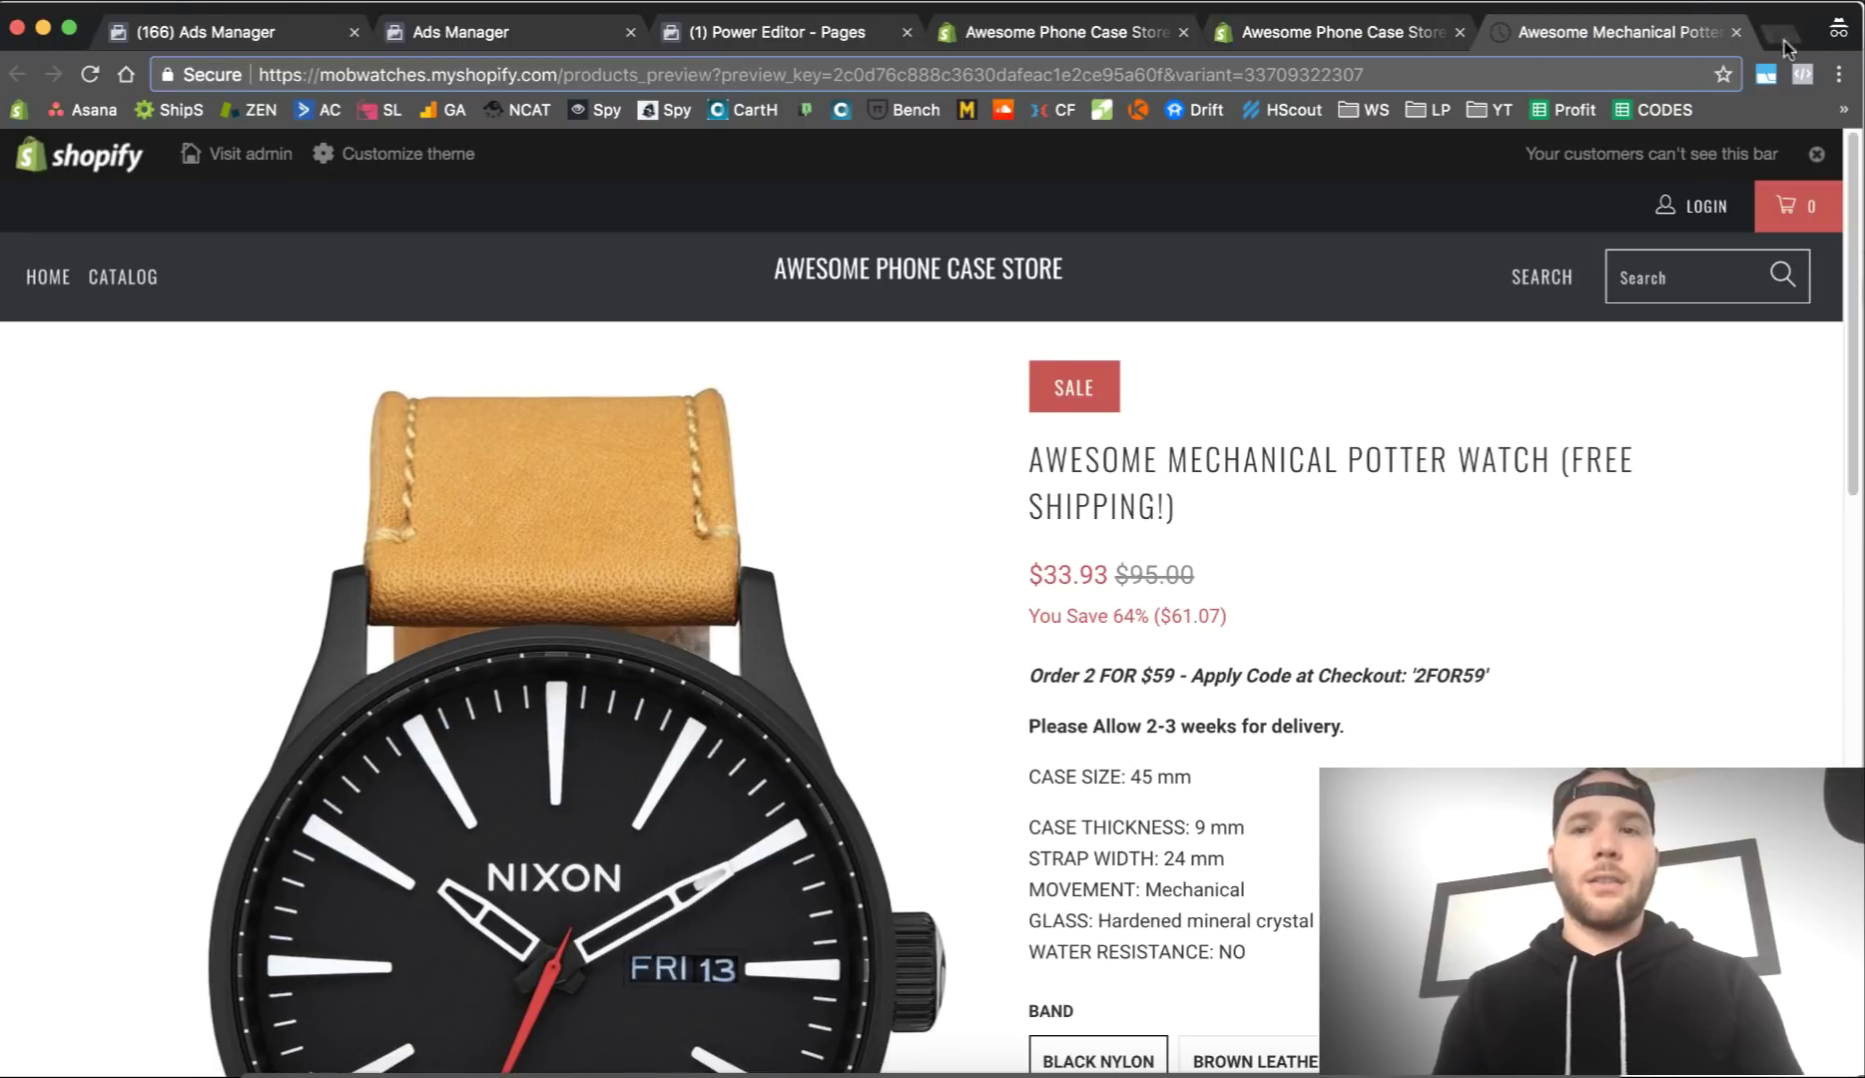
click(1736, 32)
Step: Make the watch available on Online Store, save it, and view its live product page
click(1556, 603)
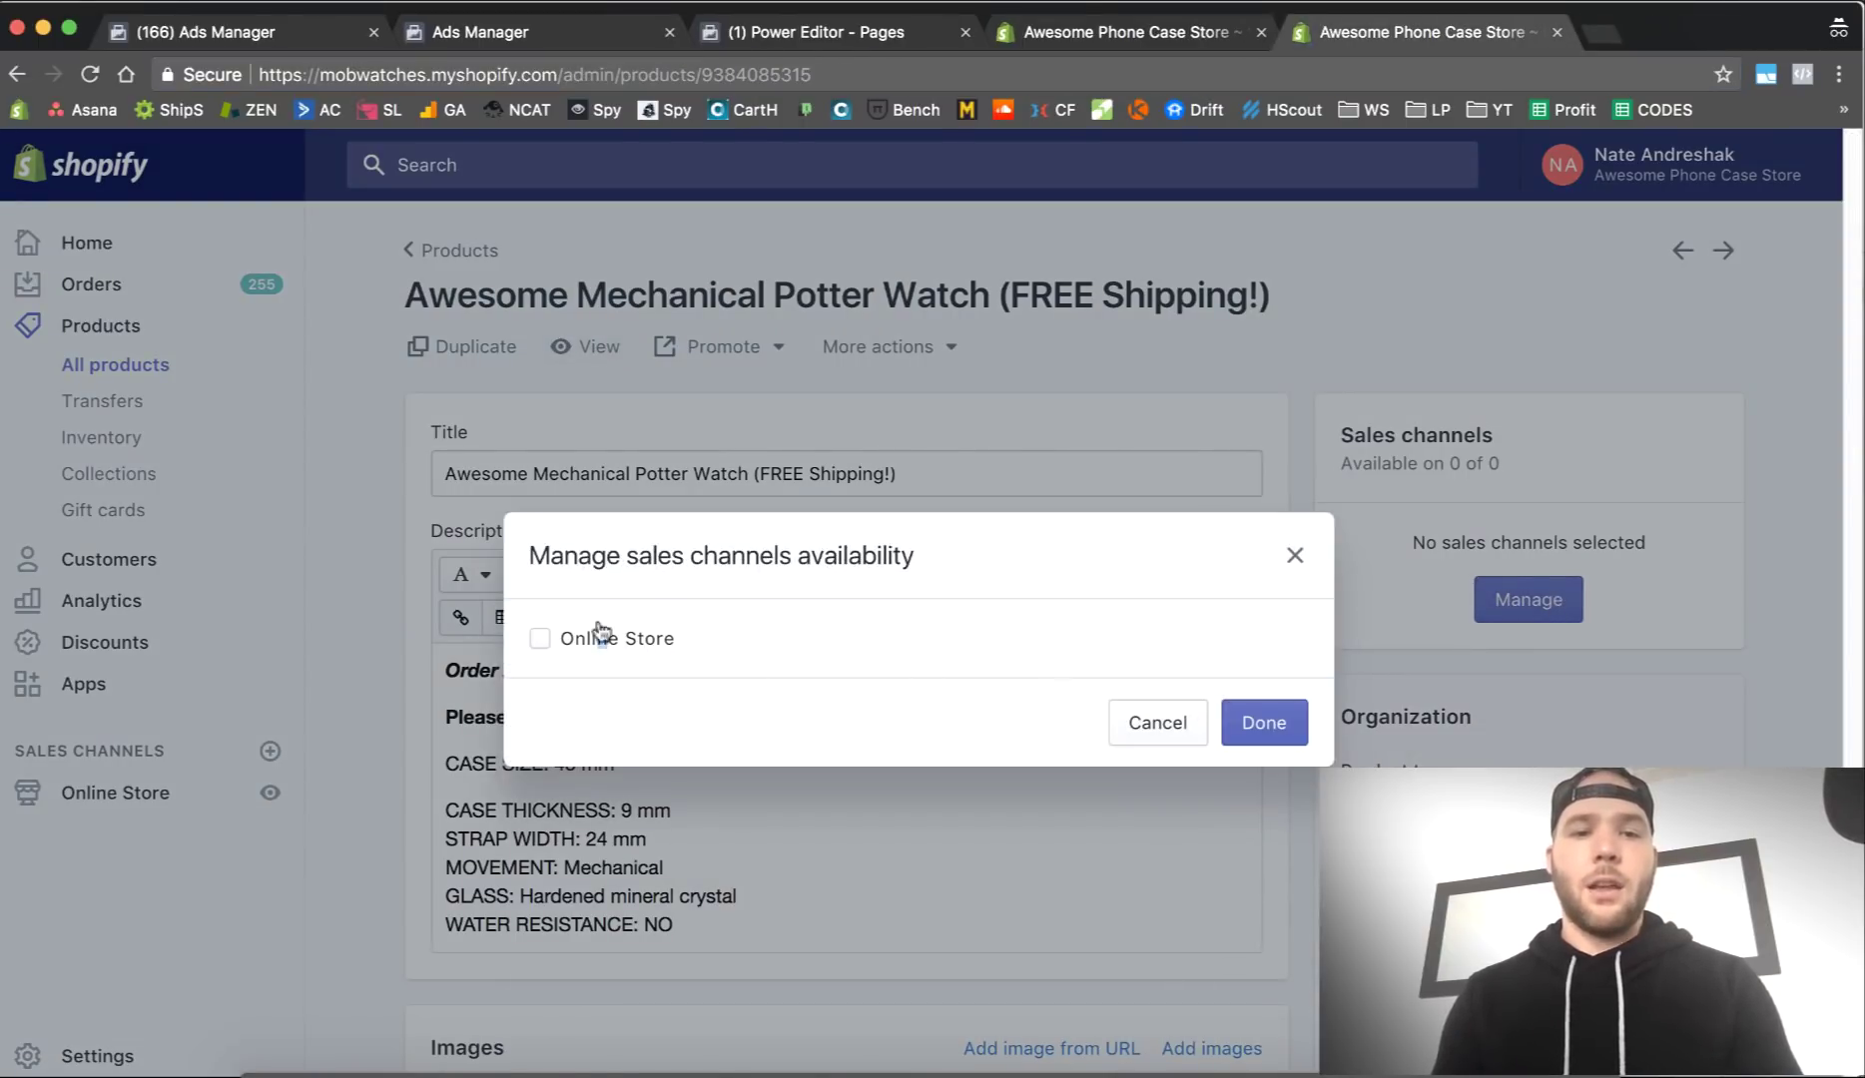
click(539, 639)
click(1266, 727)
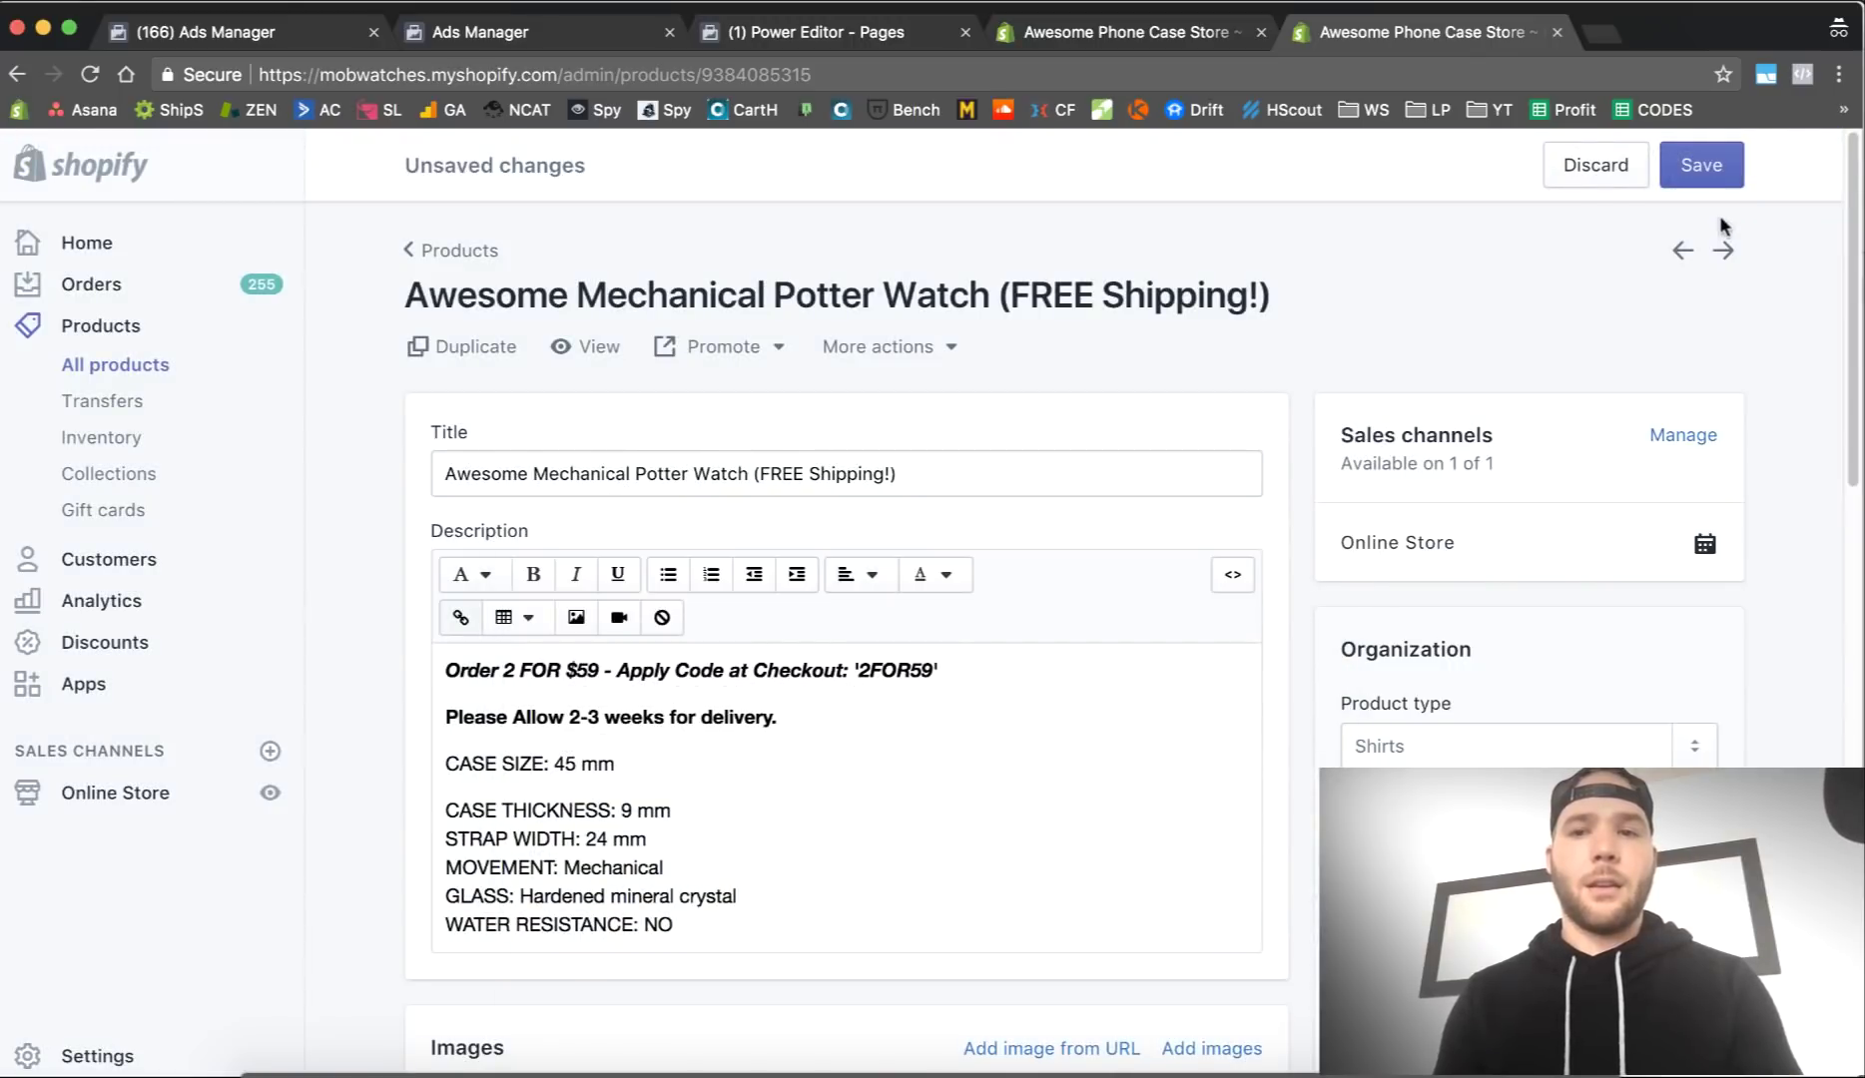
click(1703, 168)
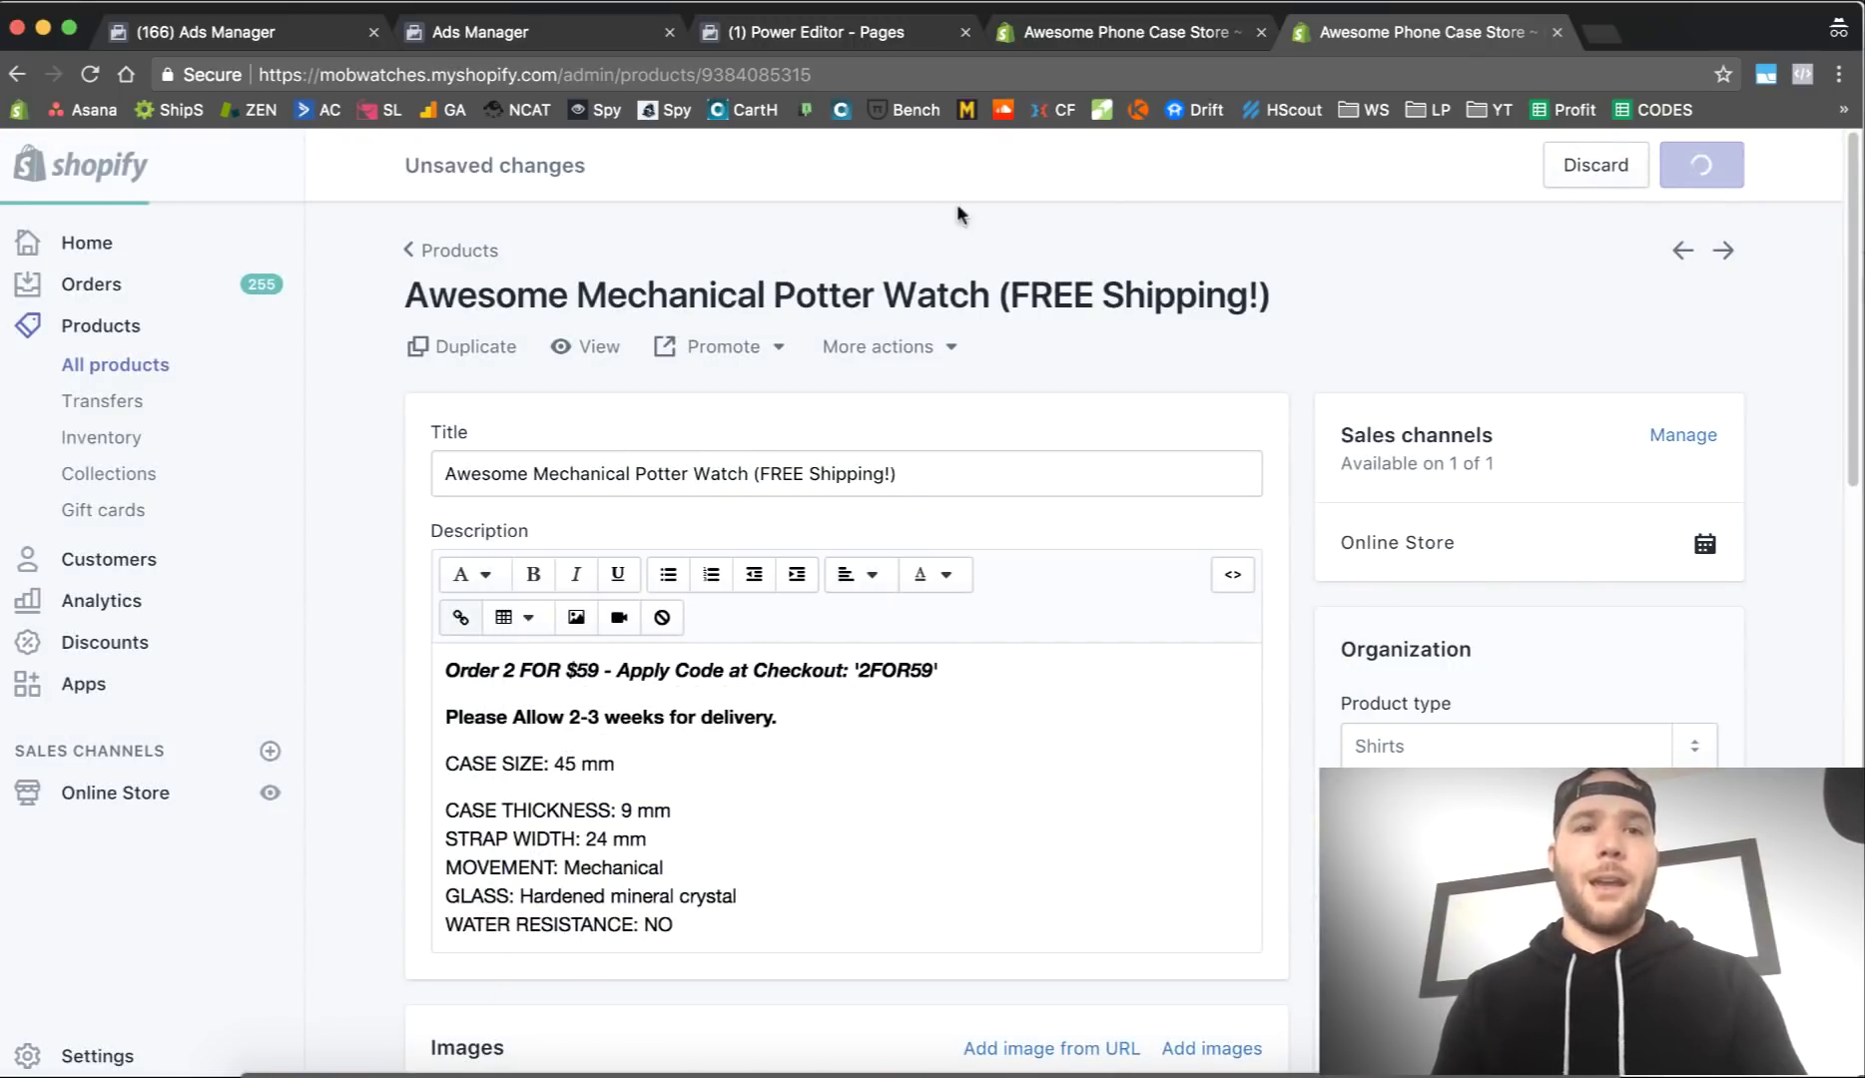
click(595, 352)
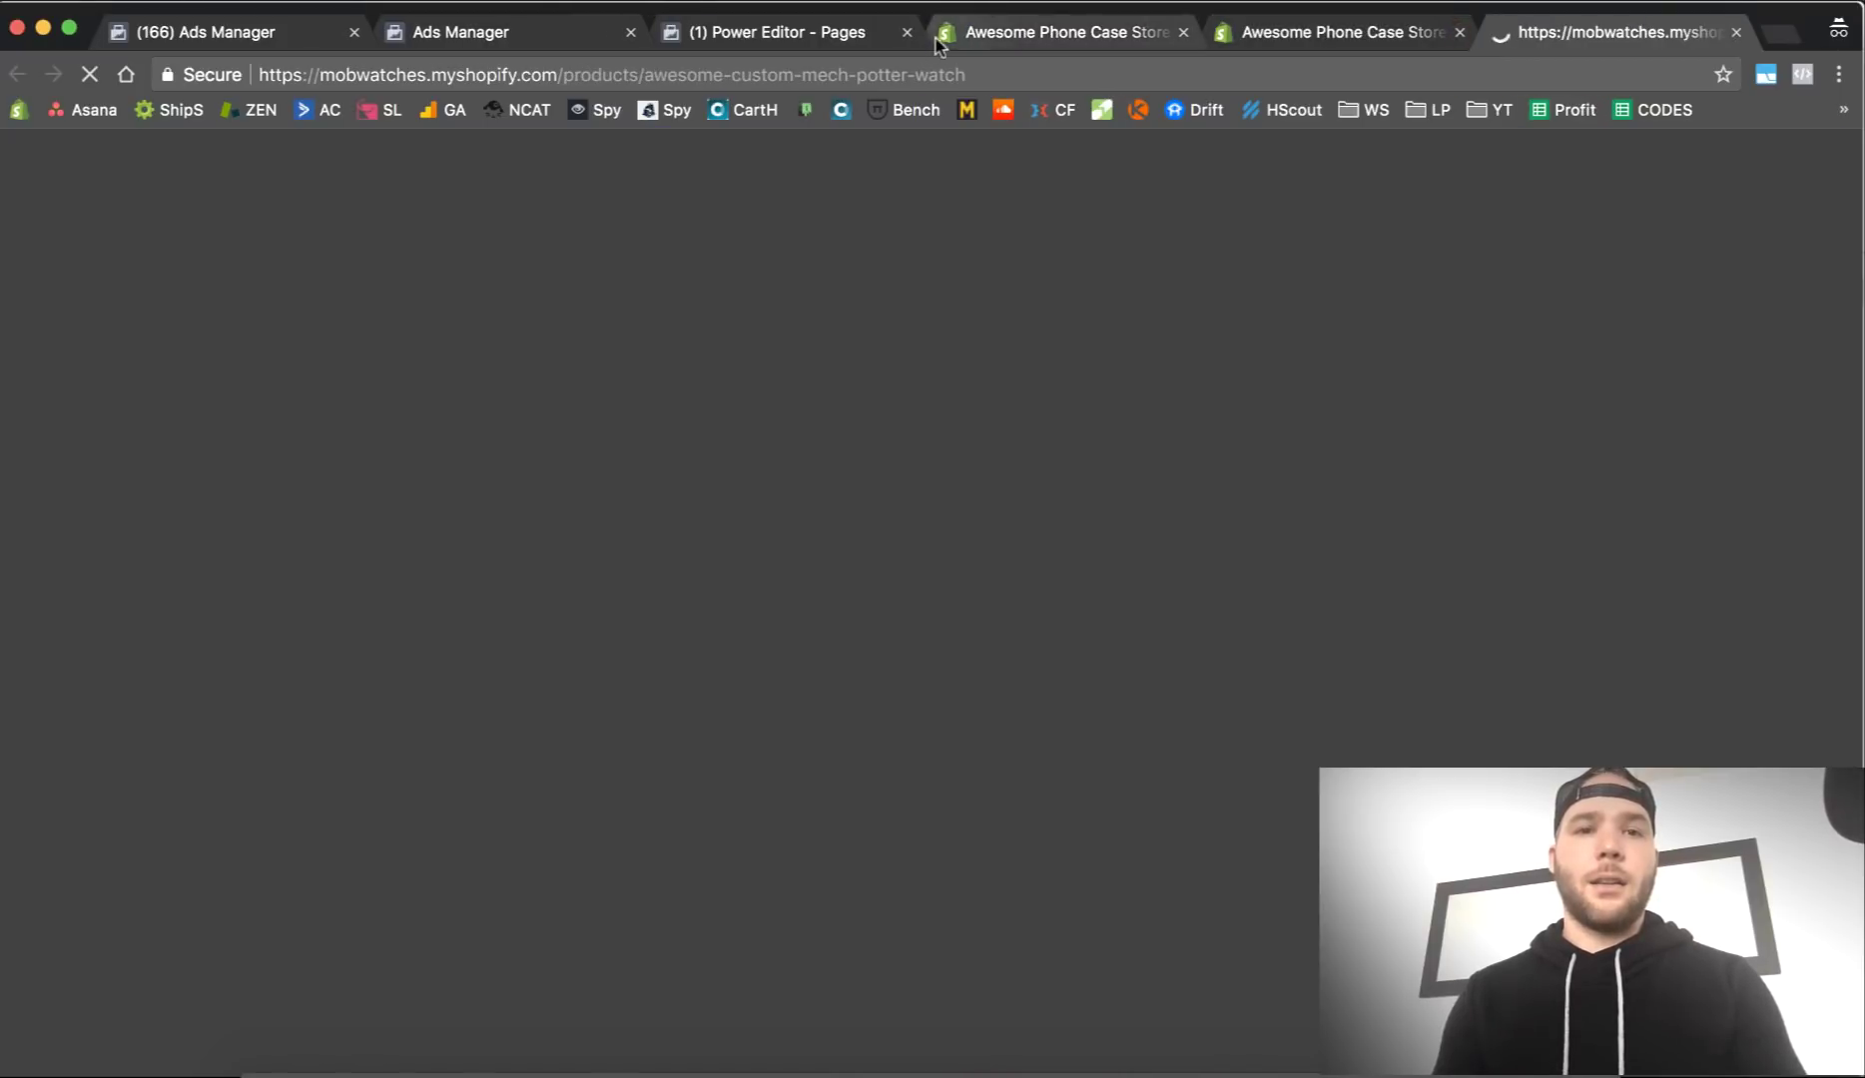
Step: Select the watch page URL up to 'awesome-custom-mech-potter-watch', leaving out the ?variant= part
click(589, 76)
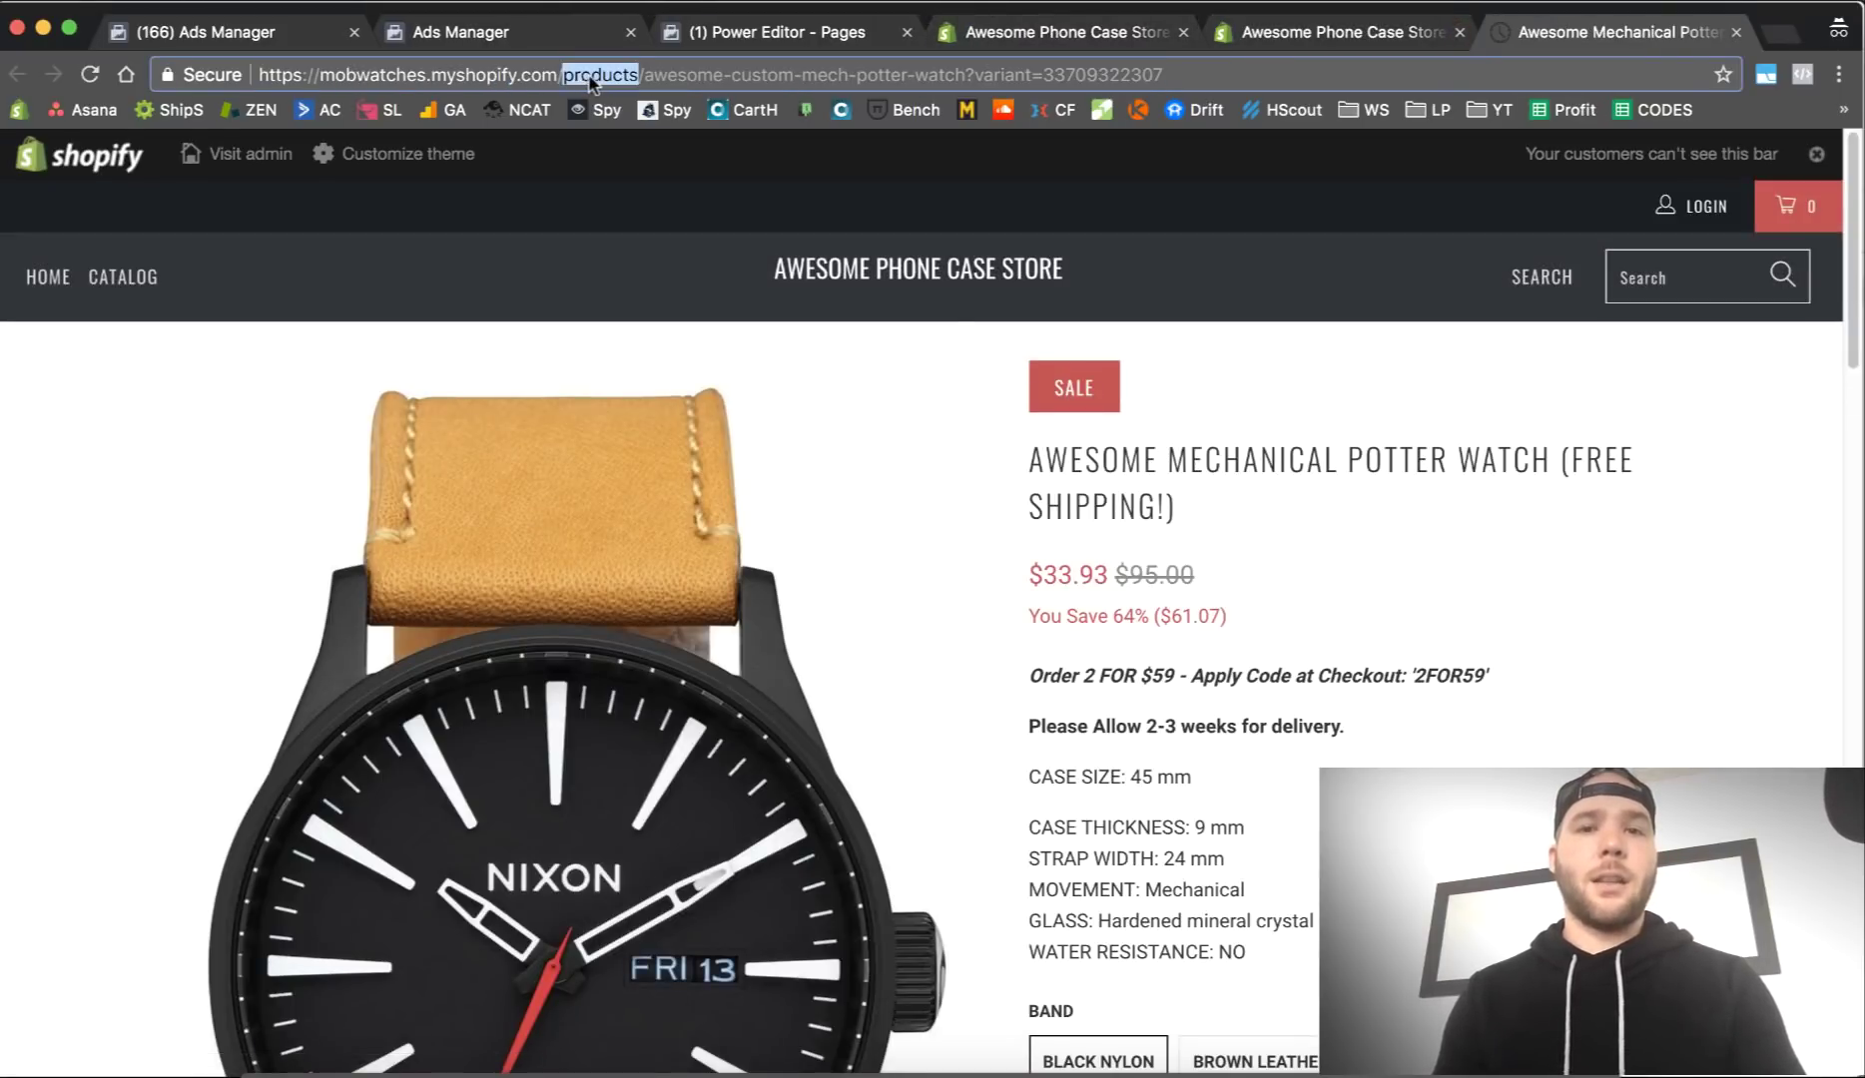
click(966, 76)
key(shift+Home)
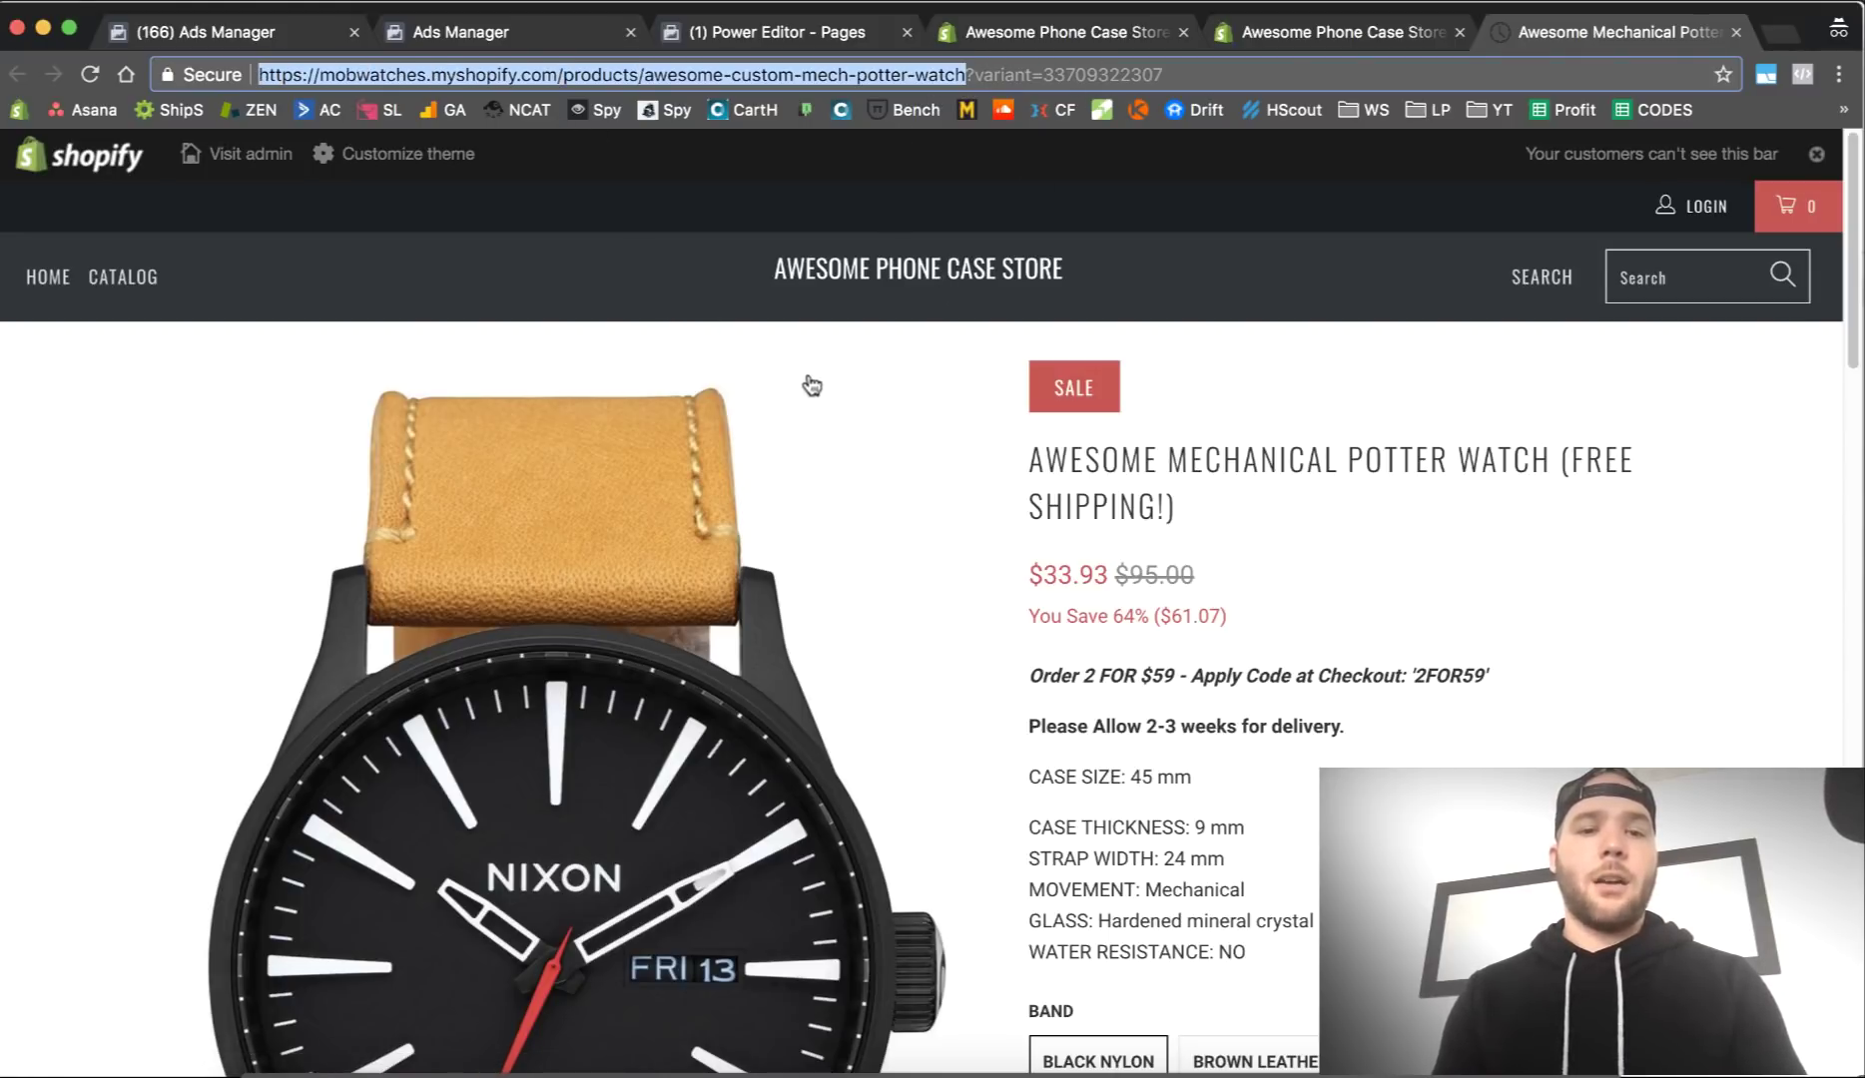
click(539, 80)
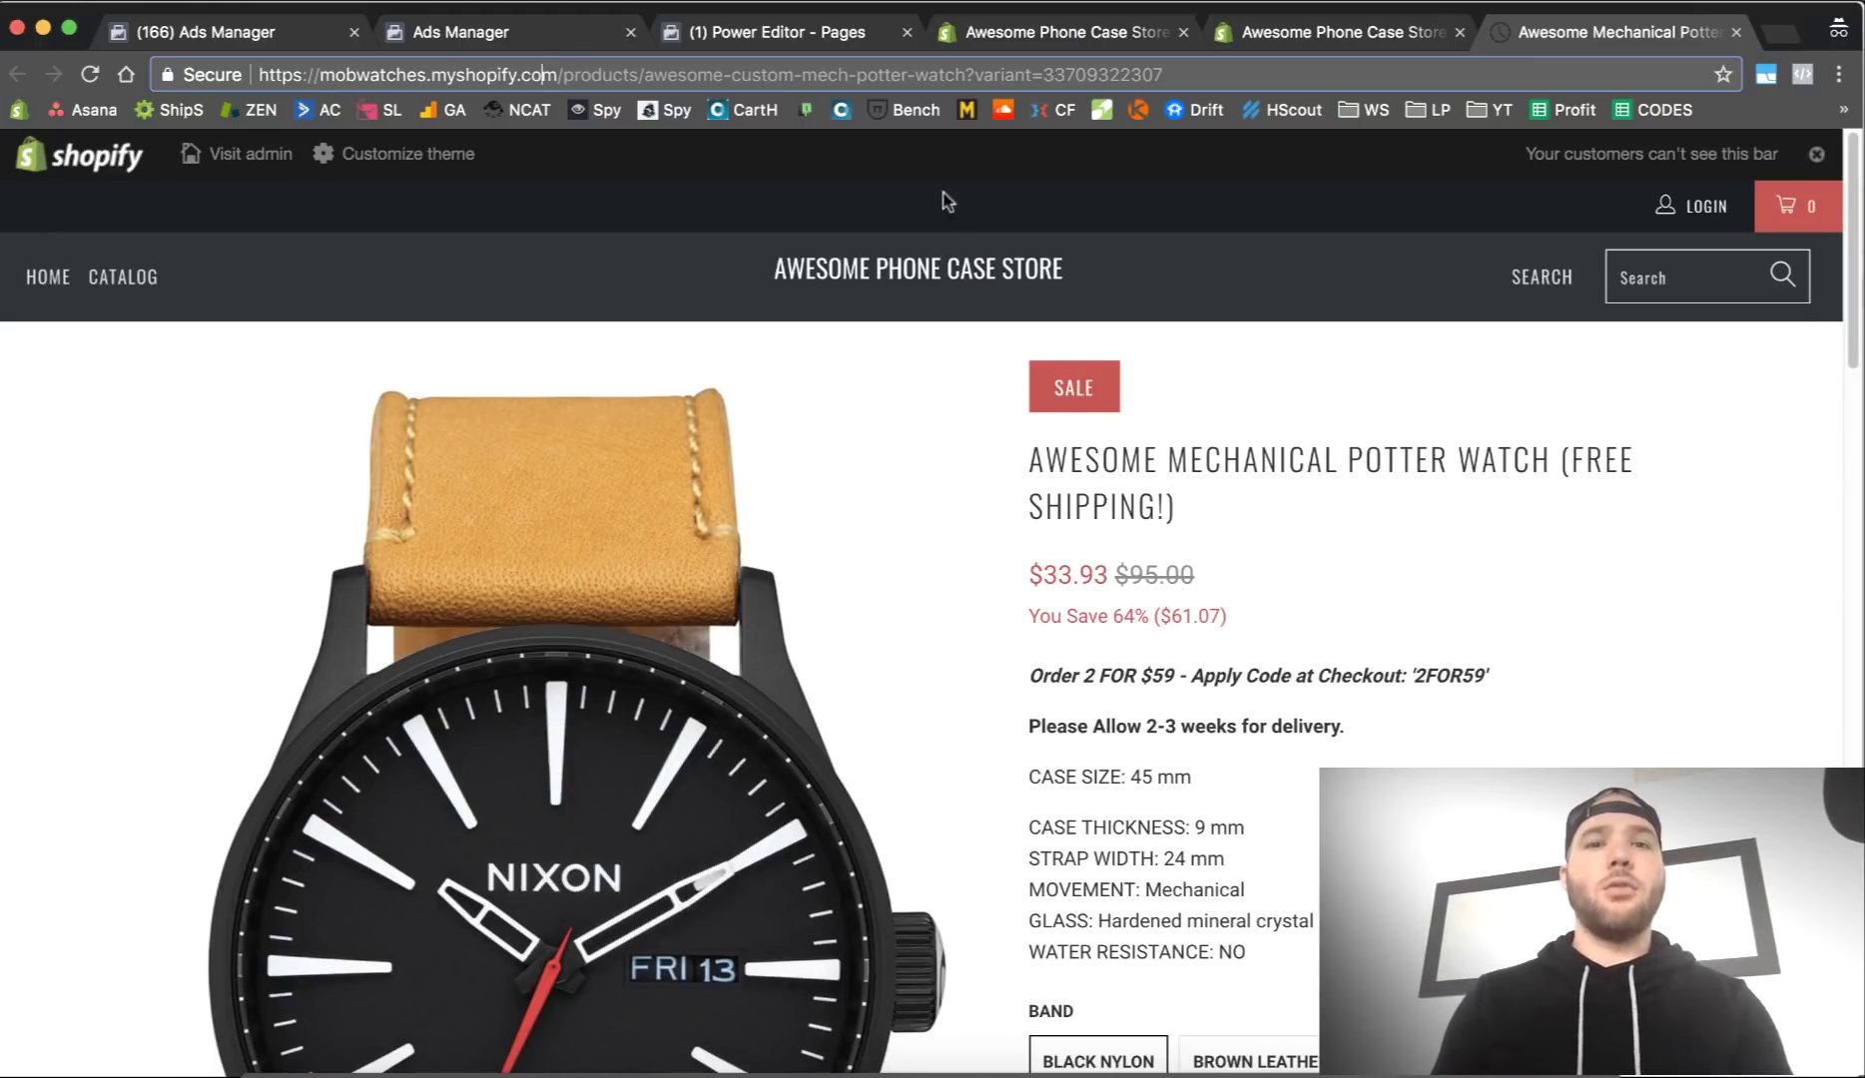
click(725, 79)
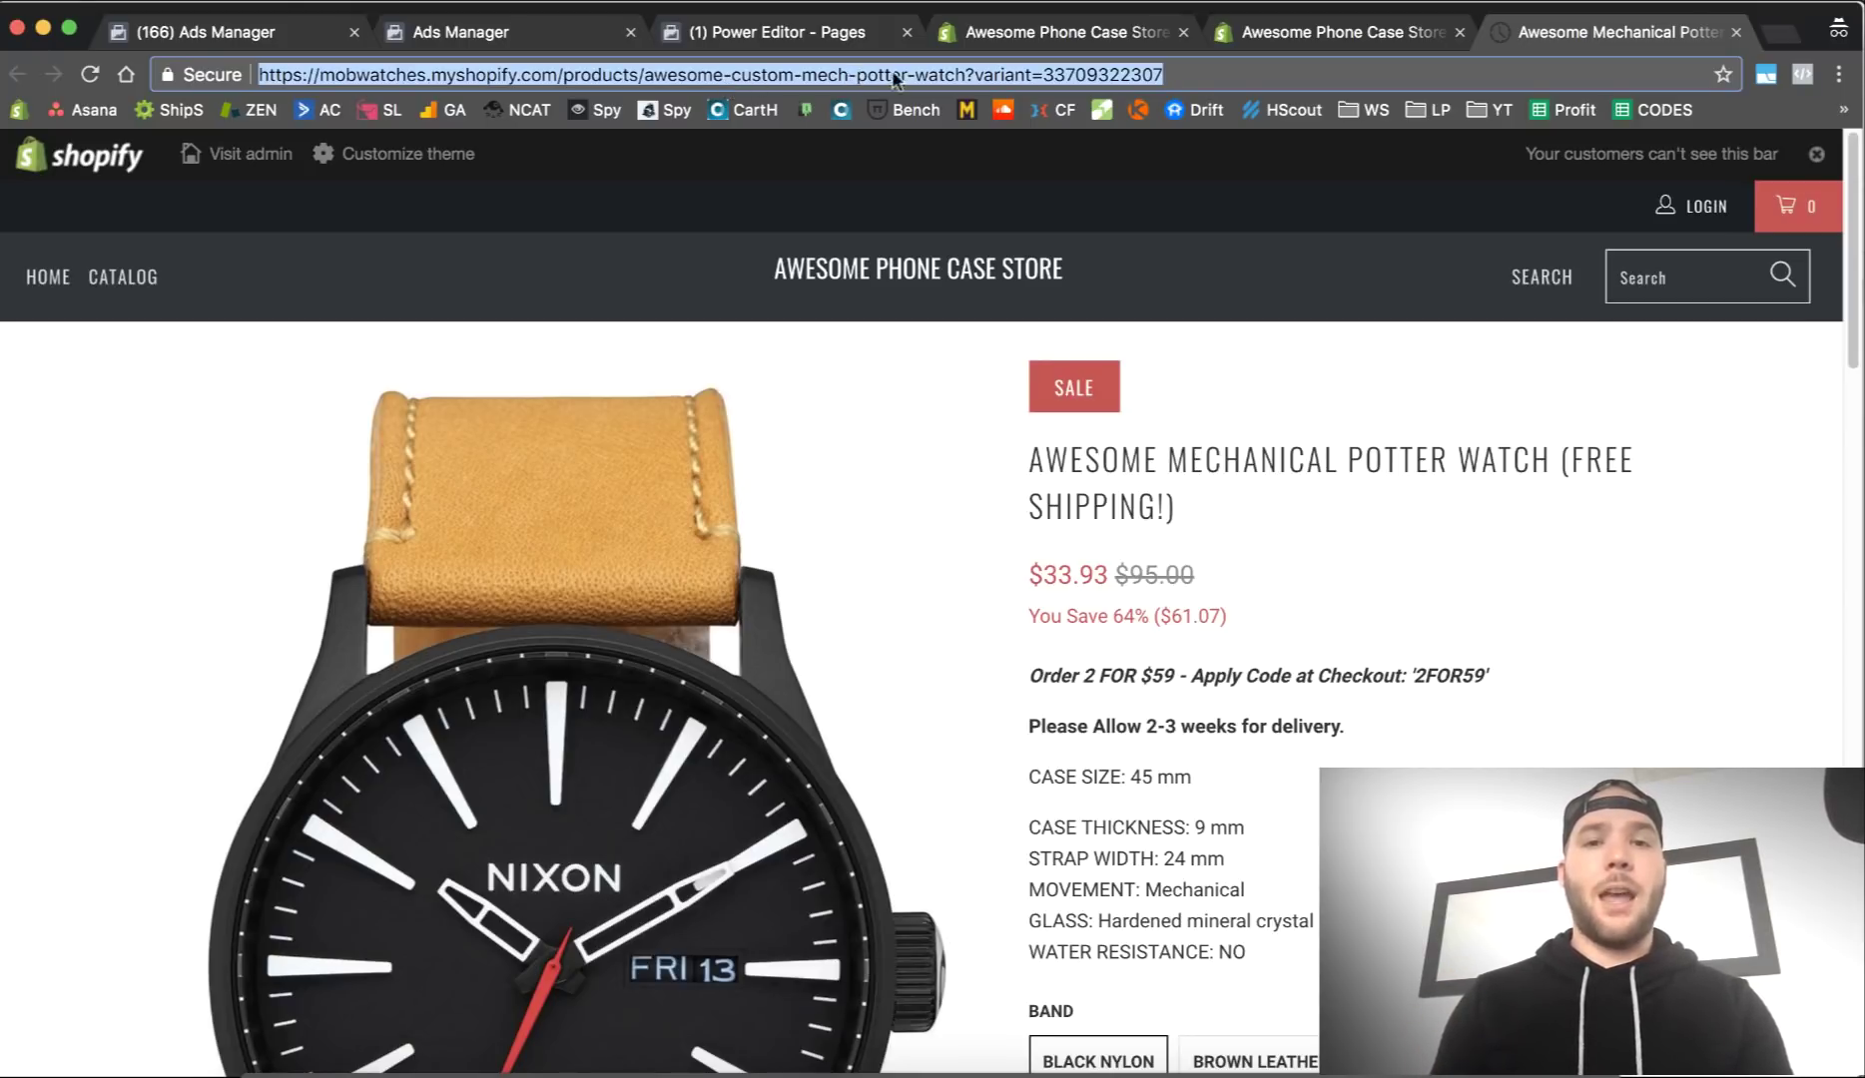
click(964, 74)
drag(964, 75, 286, 95)
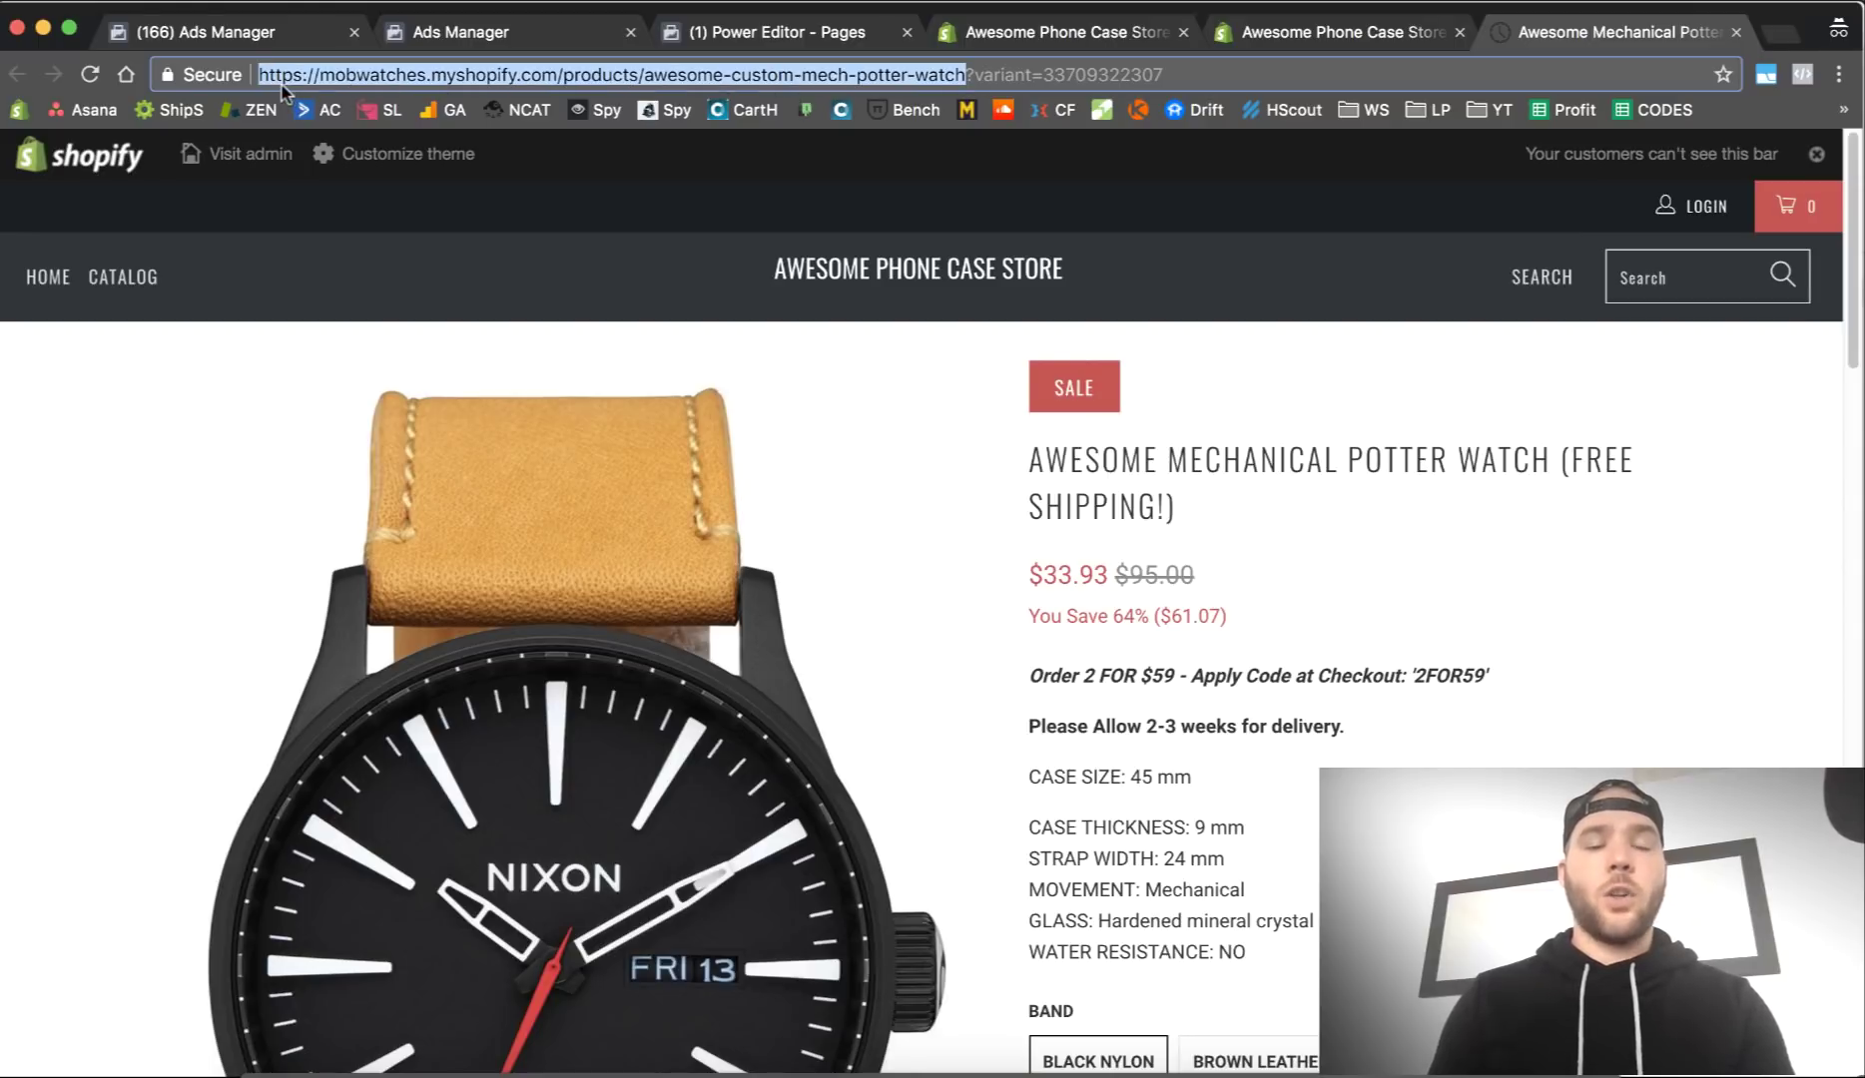
Step: Get back to the store admin and open the URL redirects list under Navigation
click(655, 33)
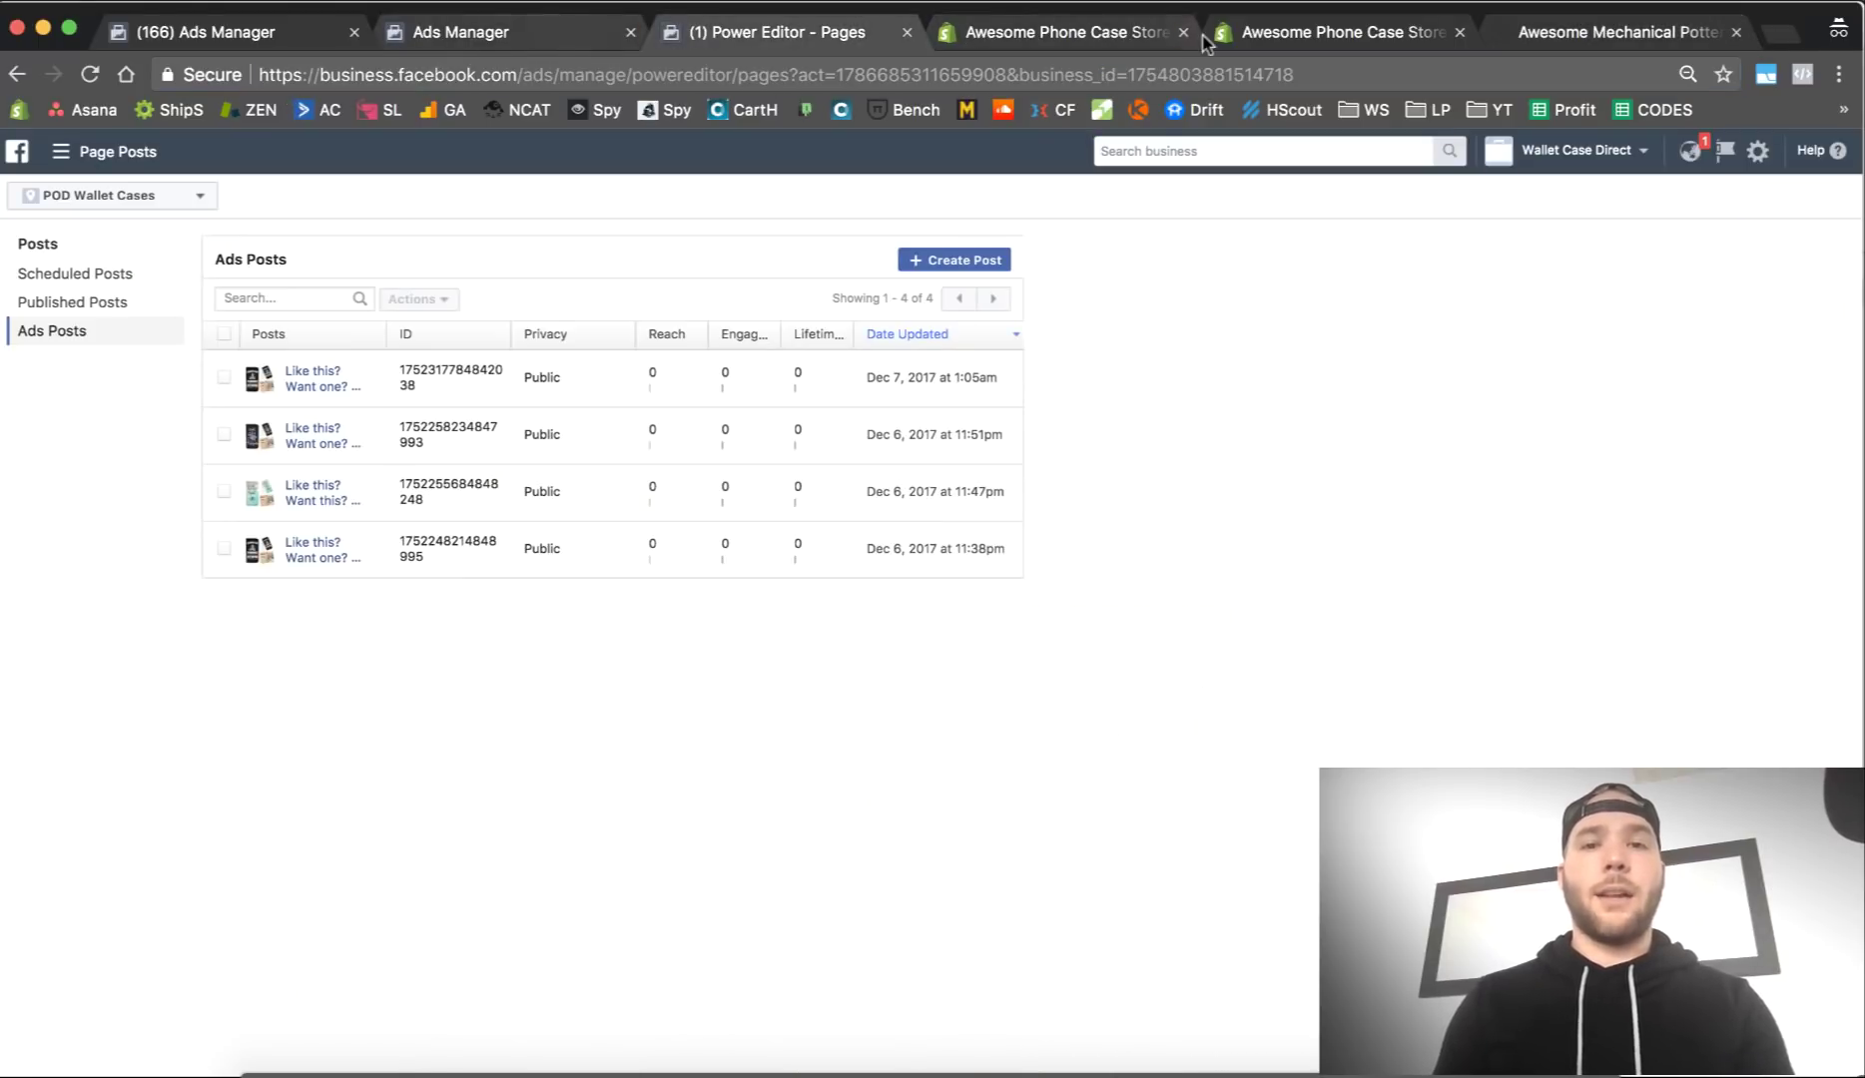
click(1298, 33)
click(1035, 40)
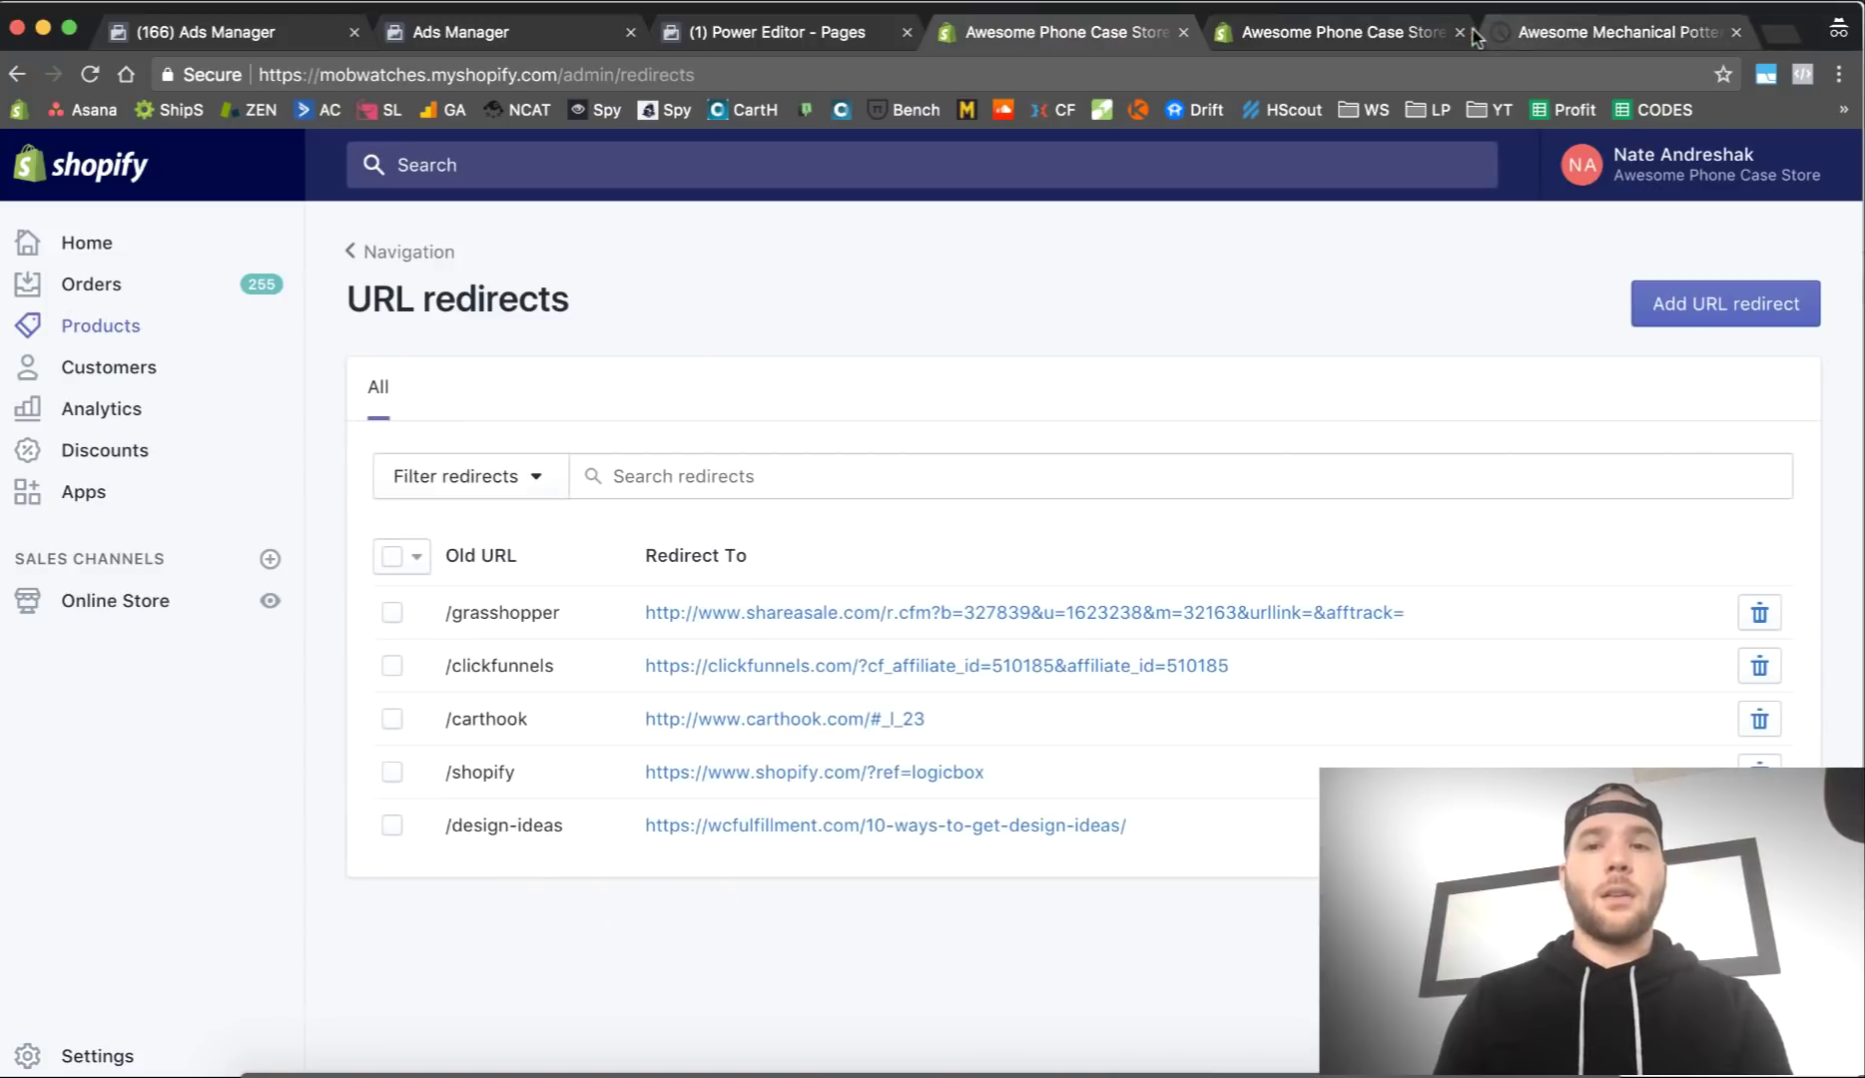
click(1460, 32)
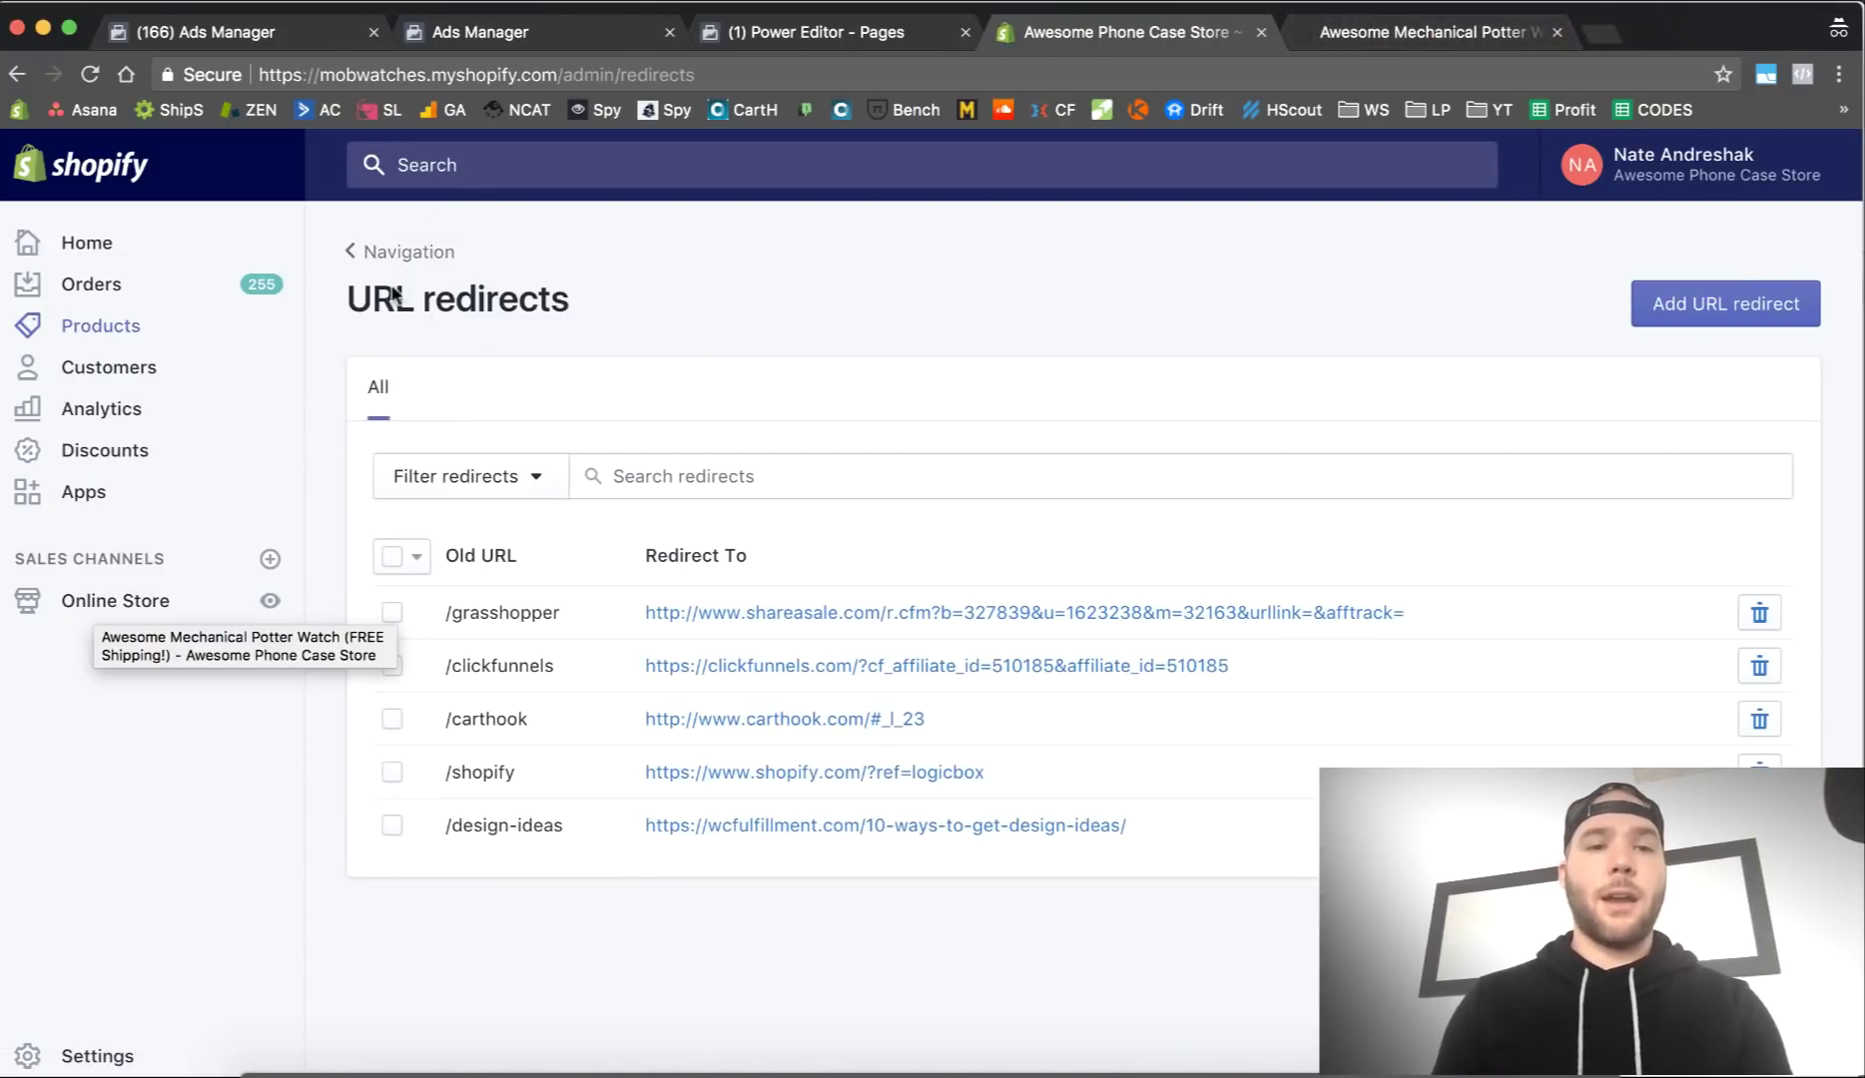
click(392, 255)
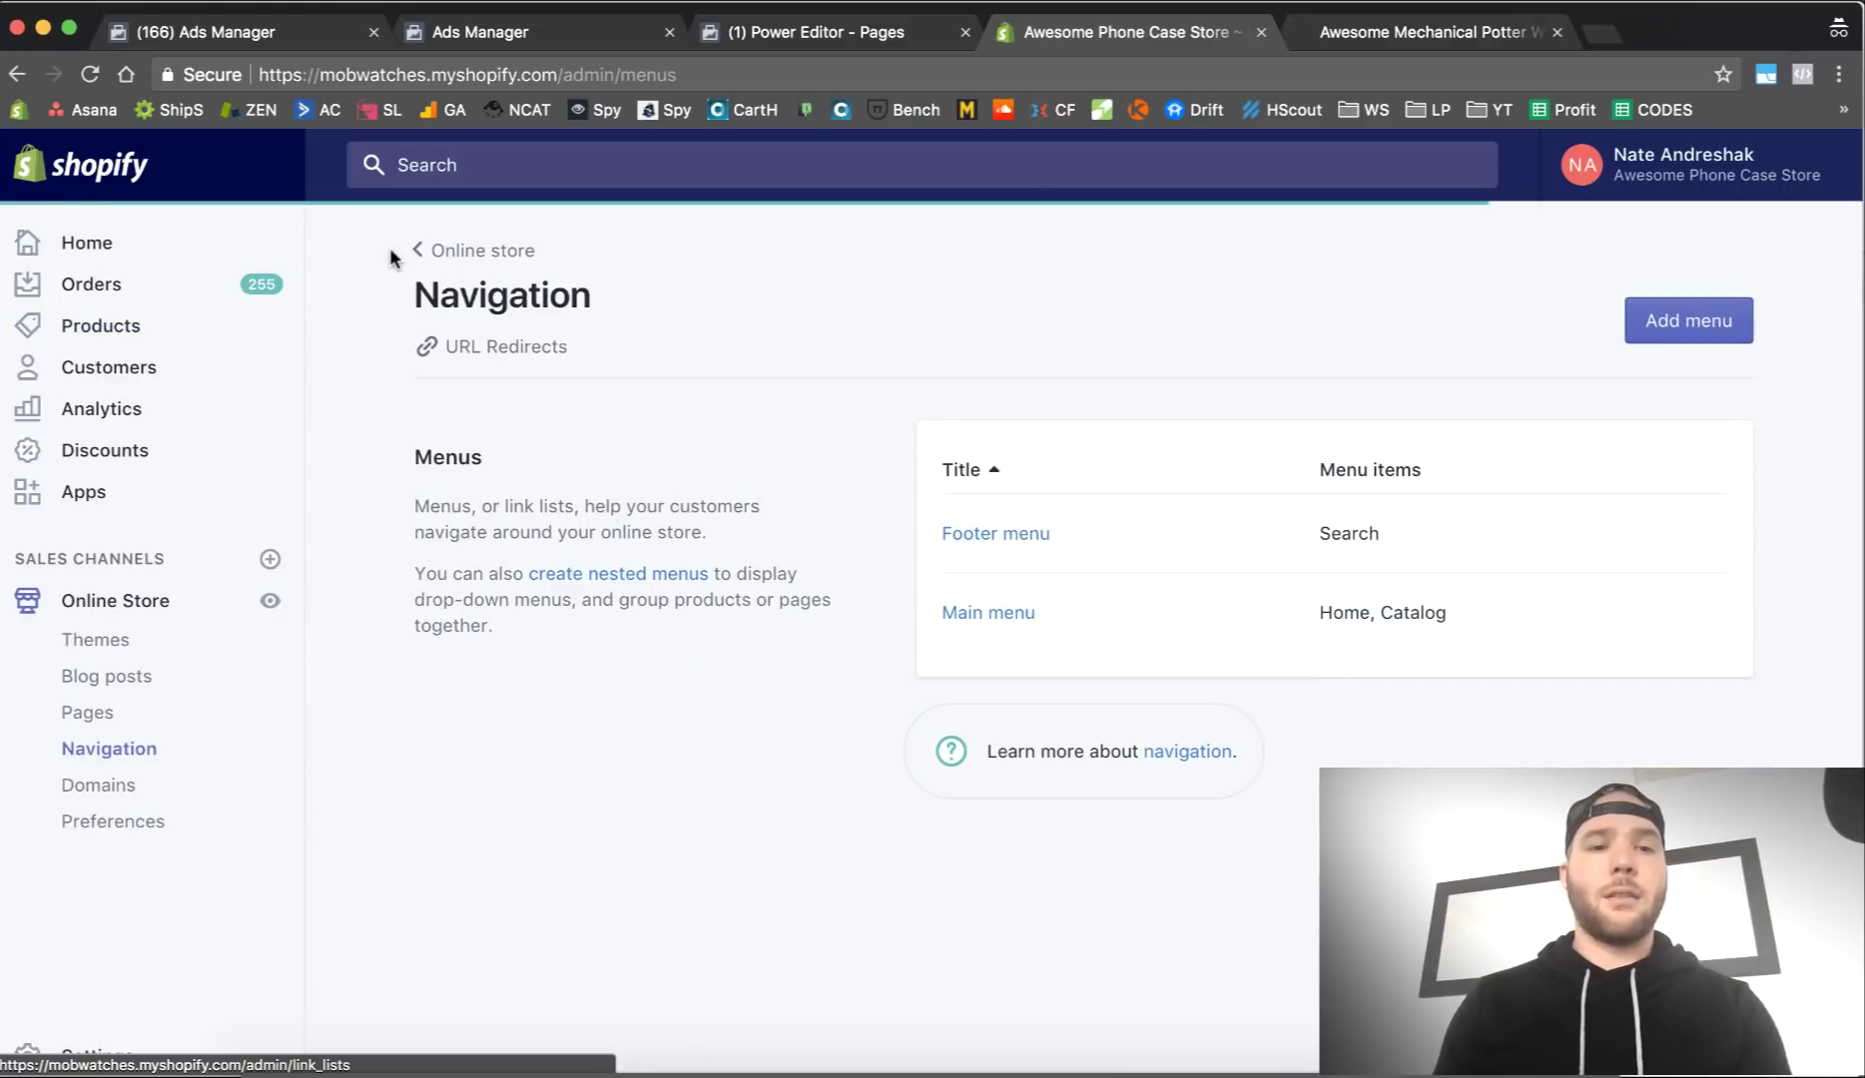
click(529, 347)
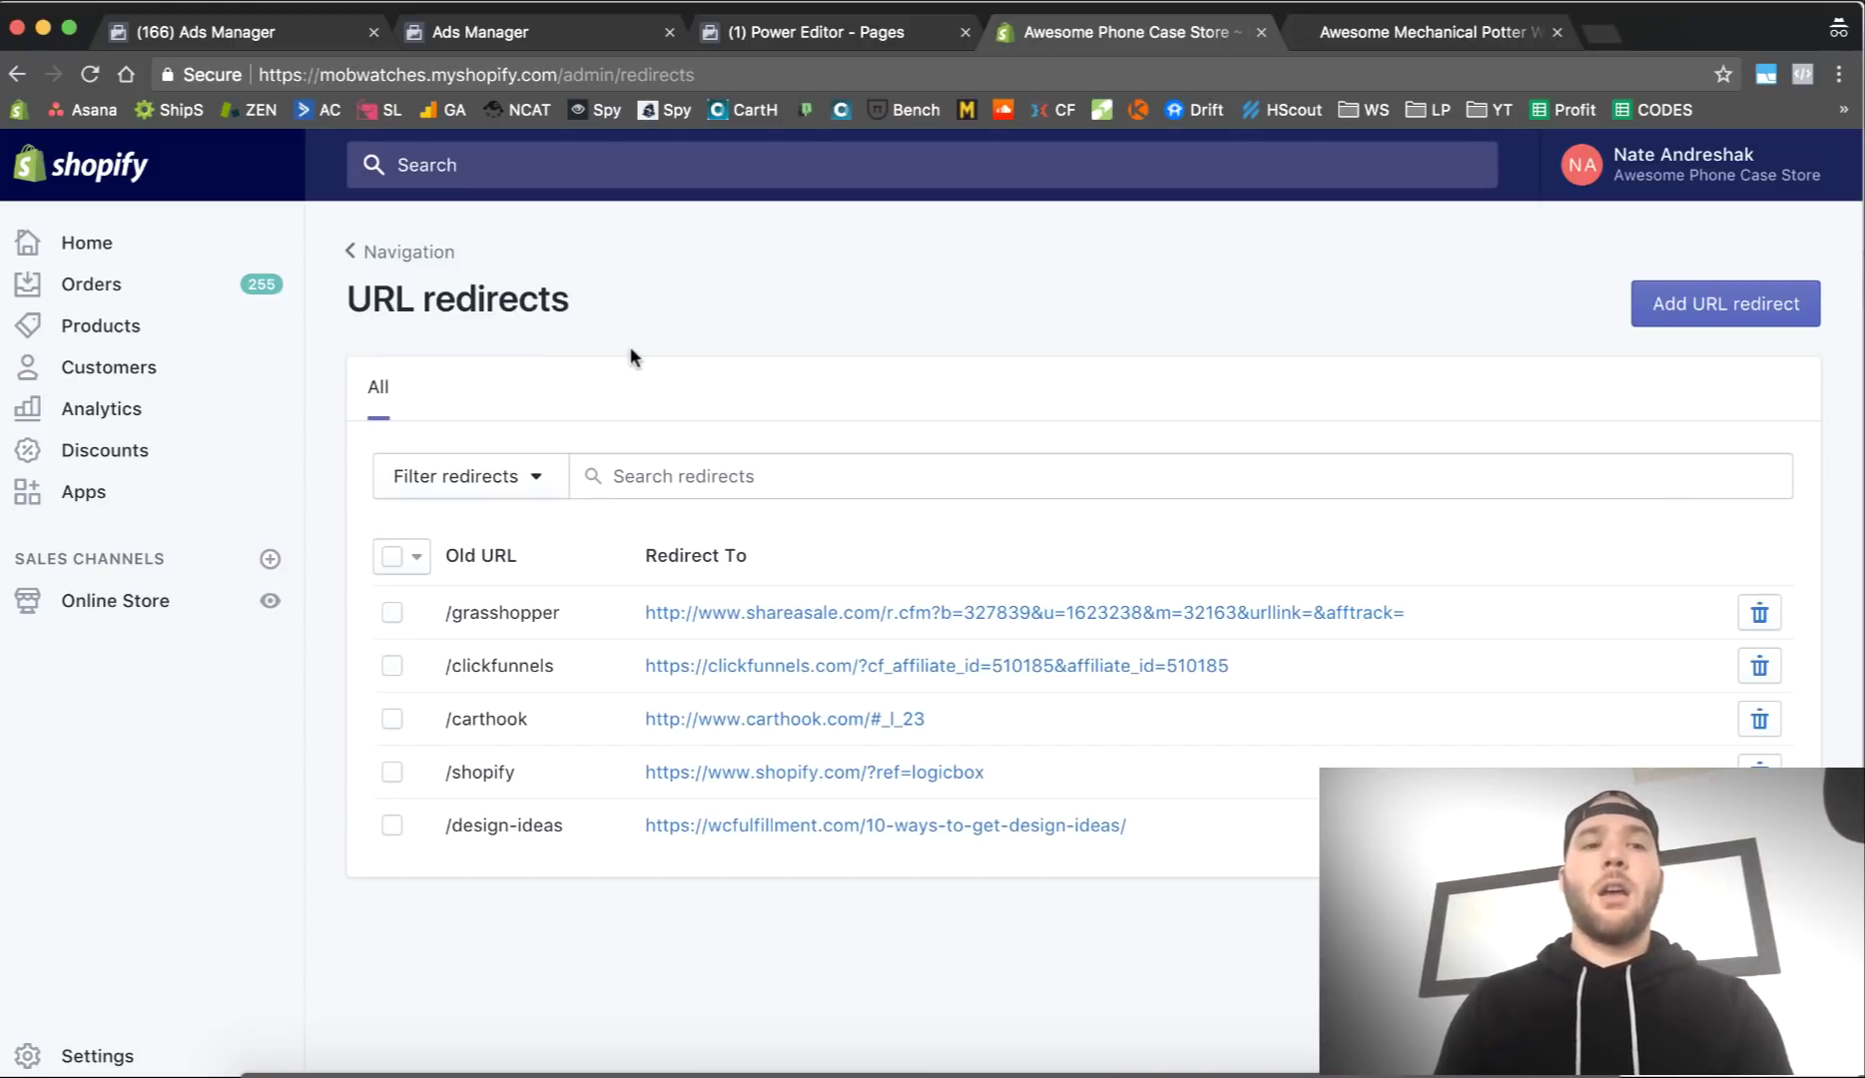
Step: Start a new redirect to the pasted watch link with old path /AWESOME-WATCH DEAL OF THE DAY
click(1742, 302)
click(825, 763)
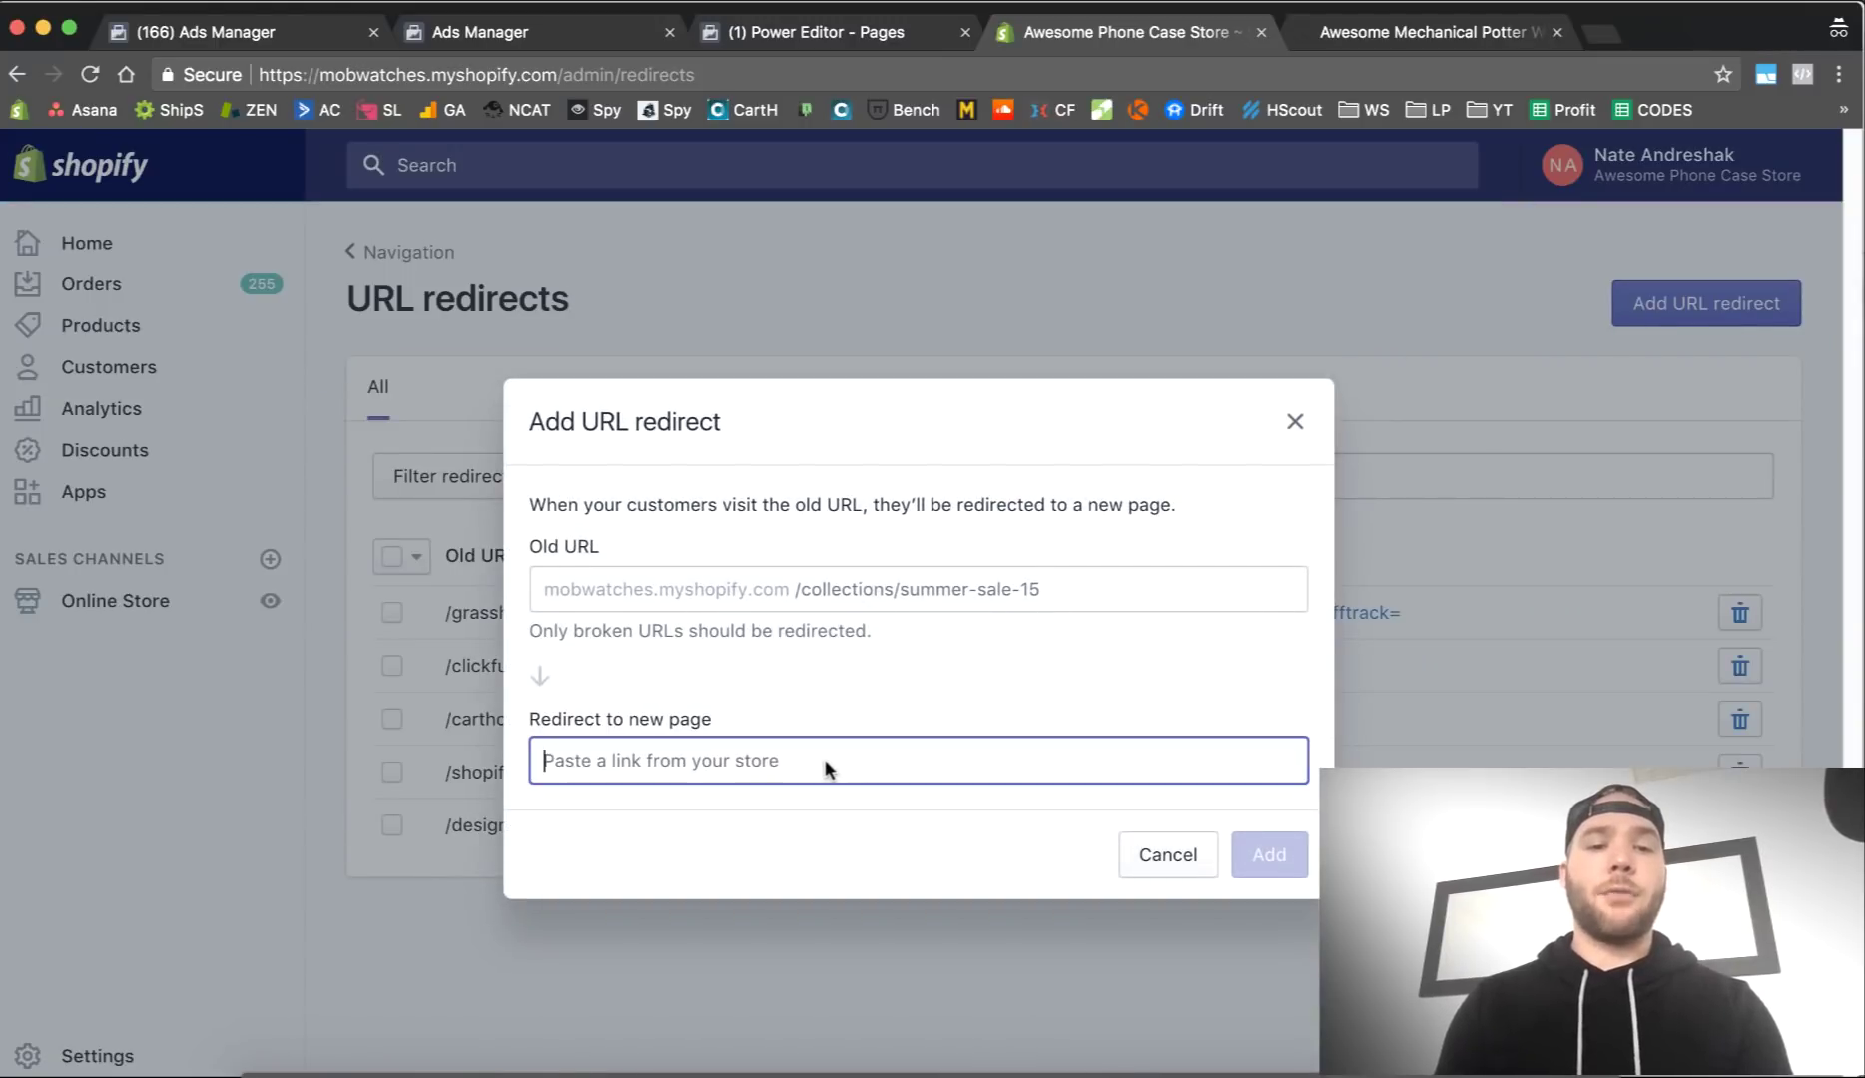
text(https://mobwatches.myshopify.com/products/awesome-custom-mech-potter-watch)
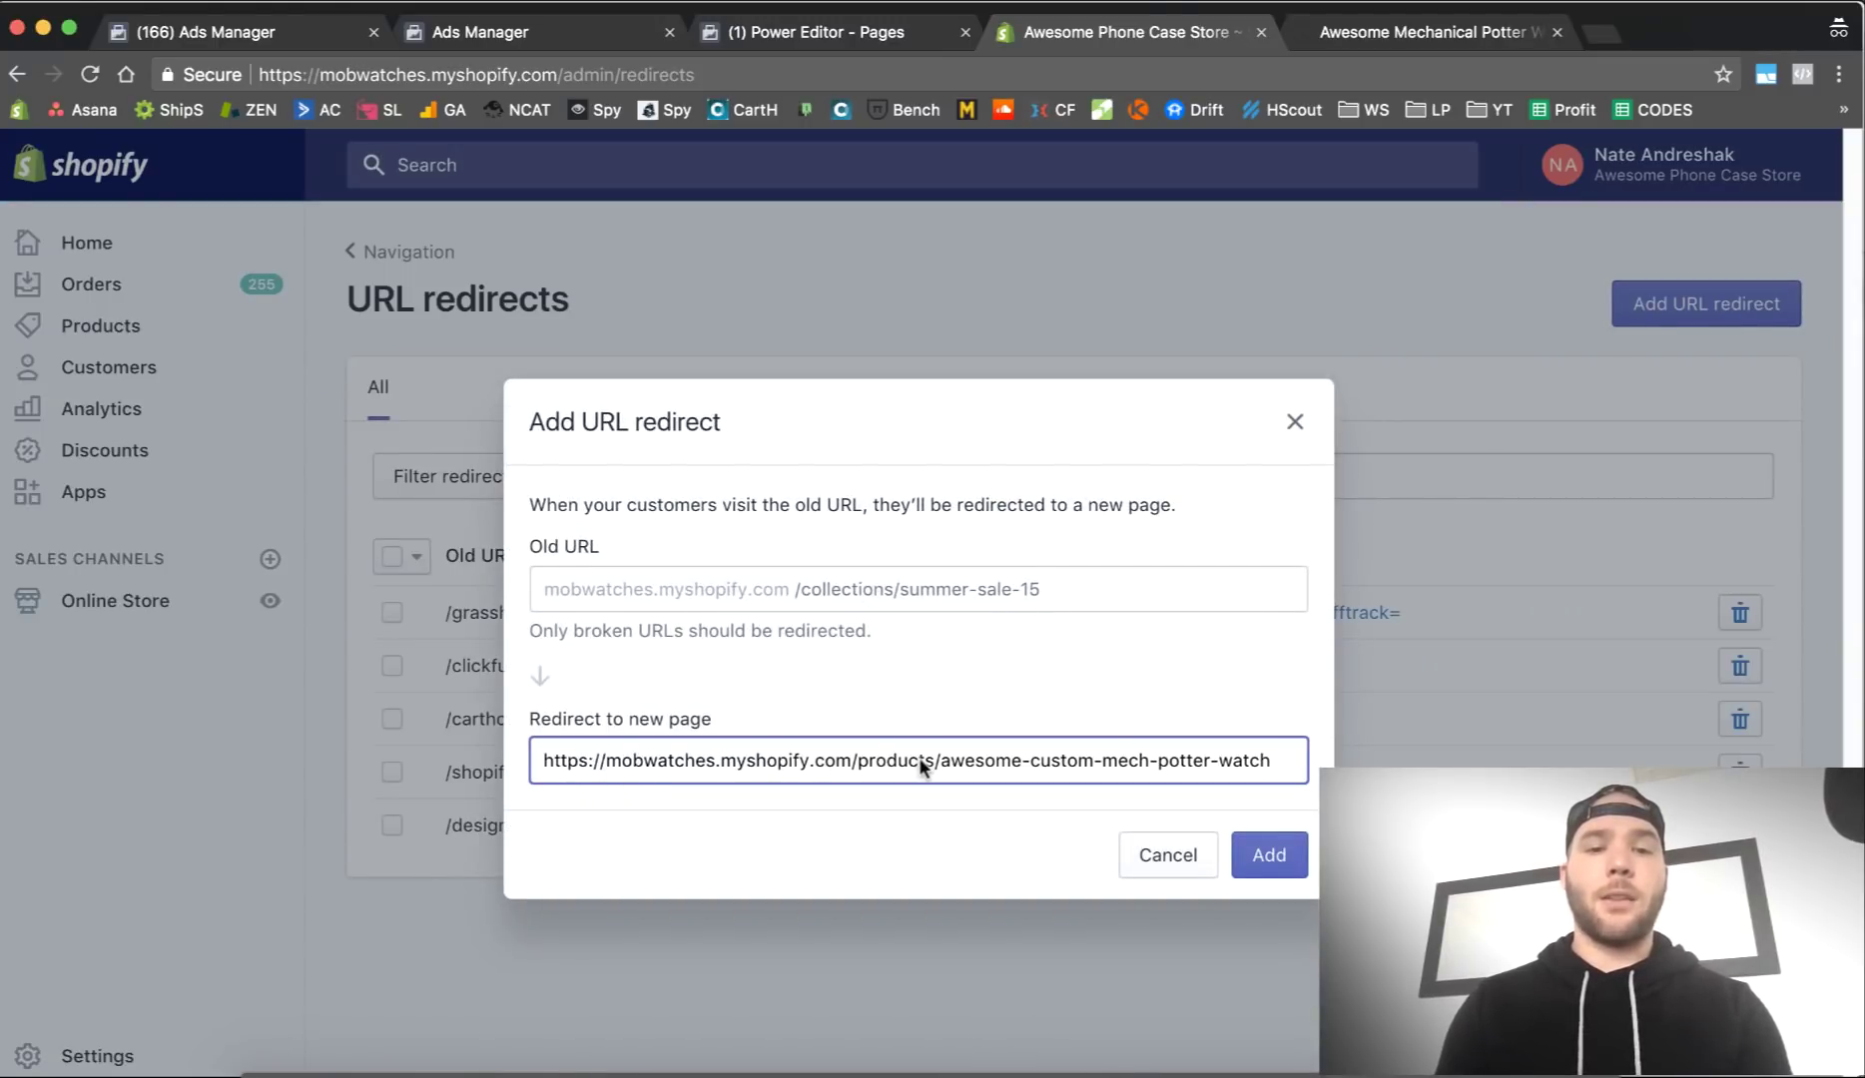
click(809, 585)
text(/)
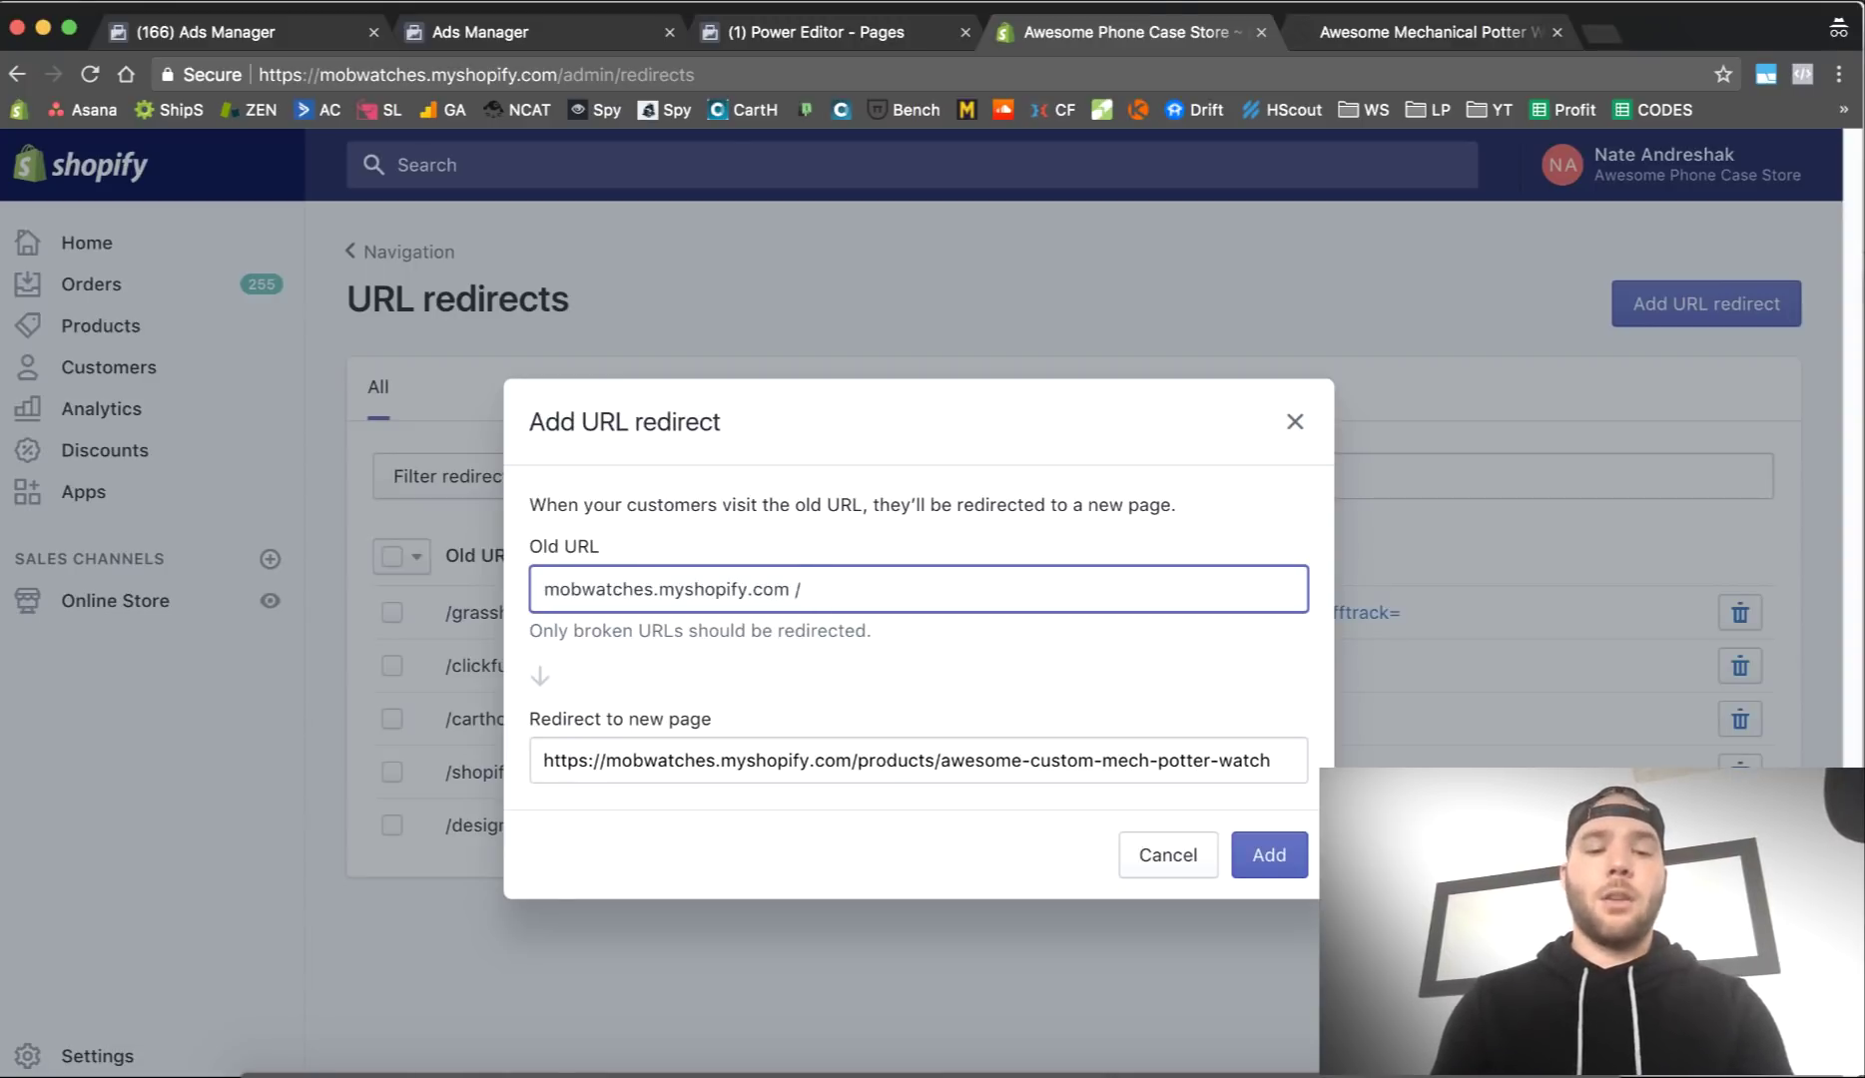
text(AWESOME)
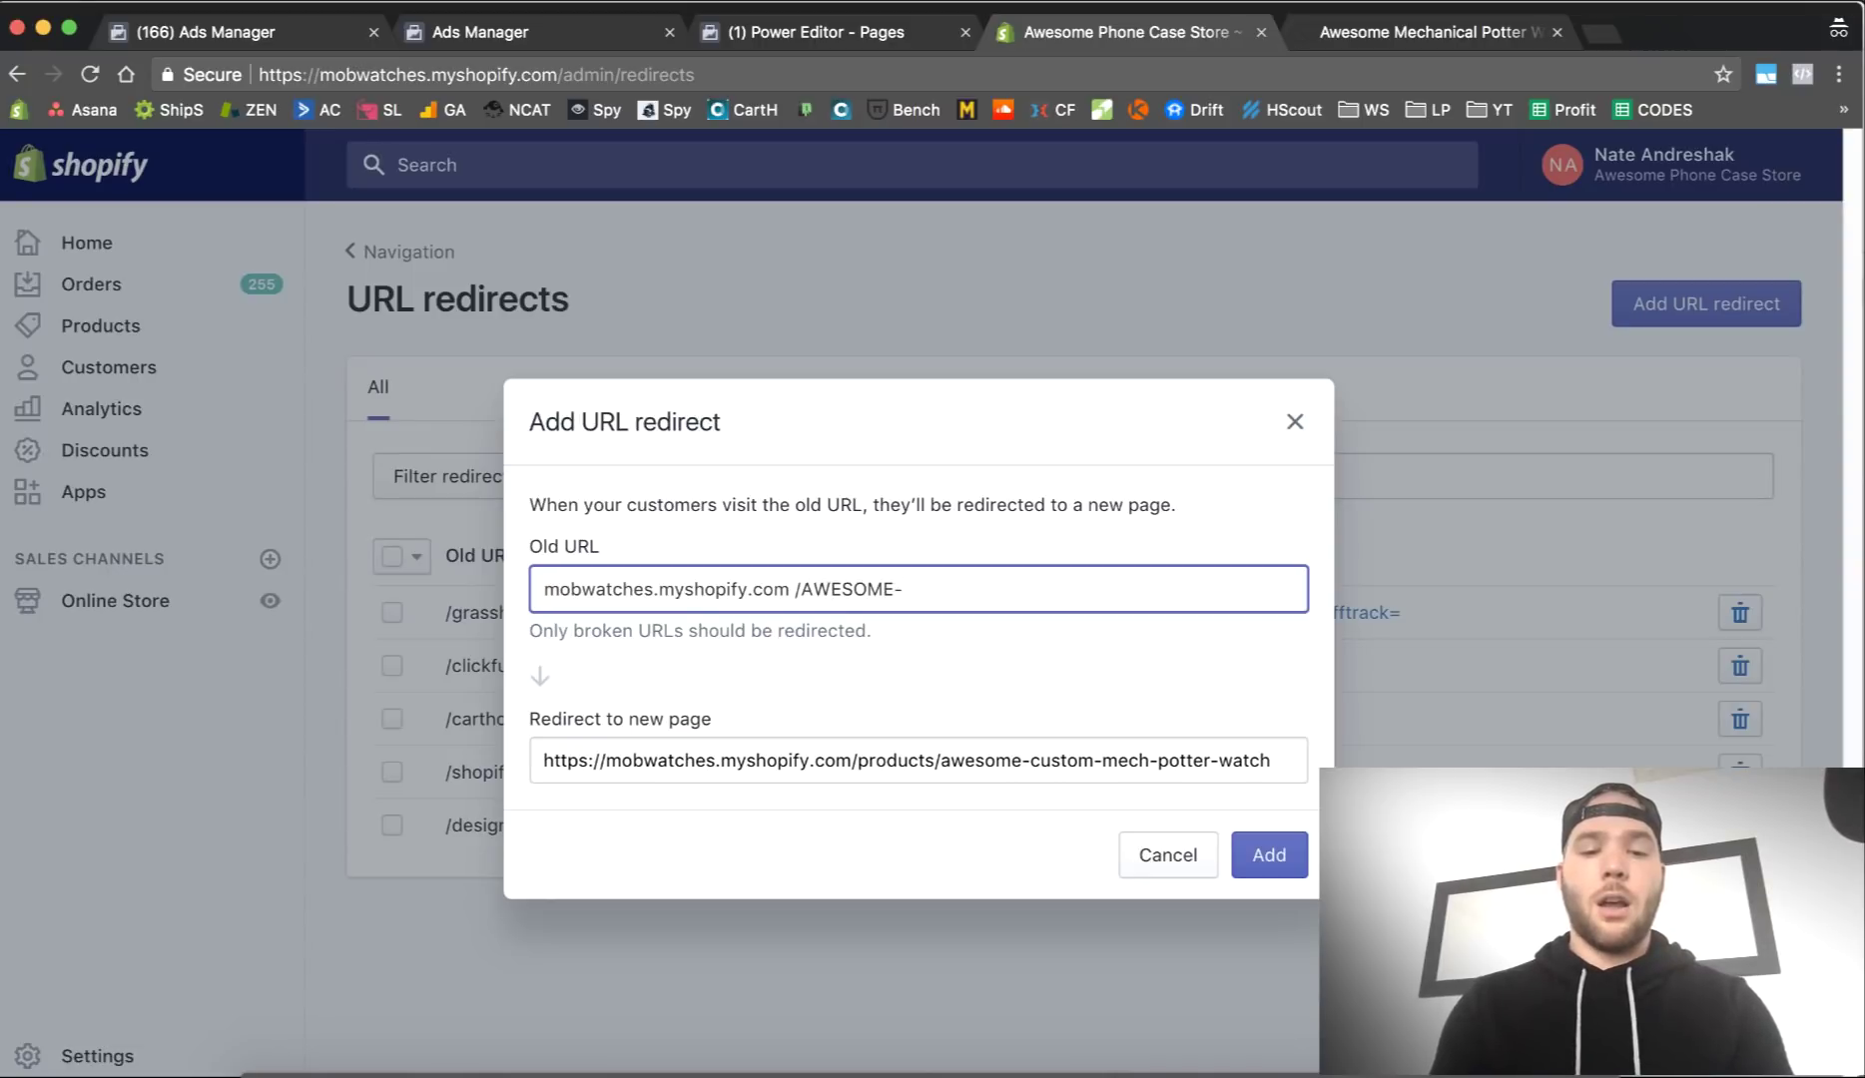
text(-W)
key(BackSpace)
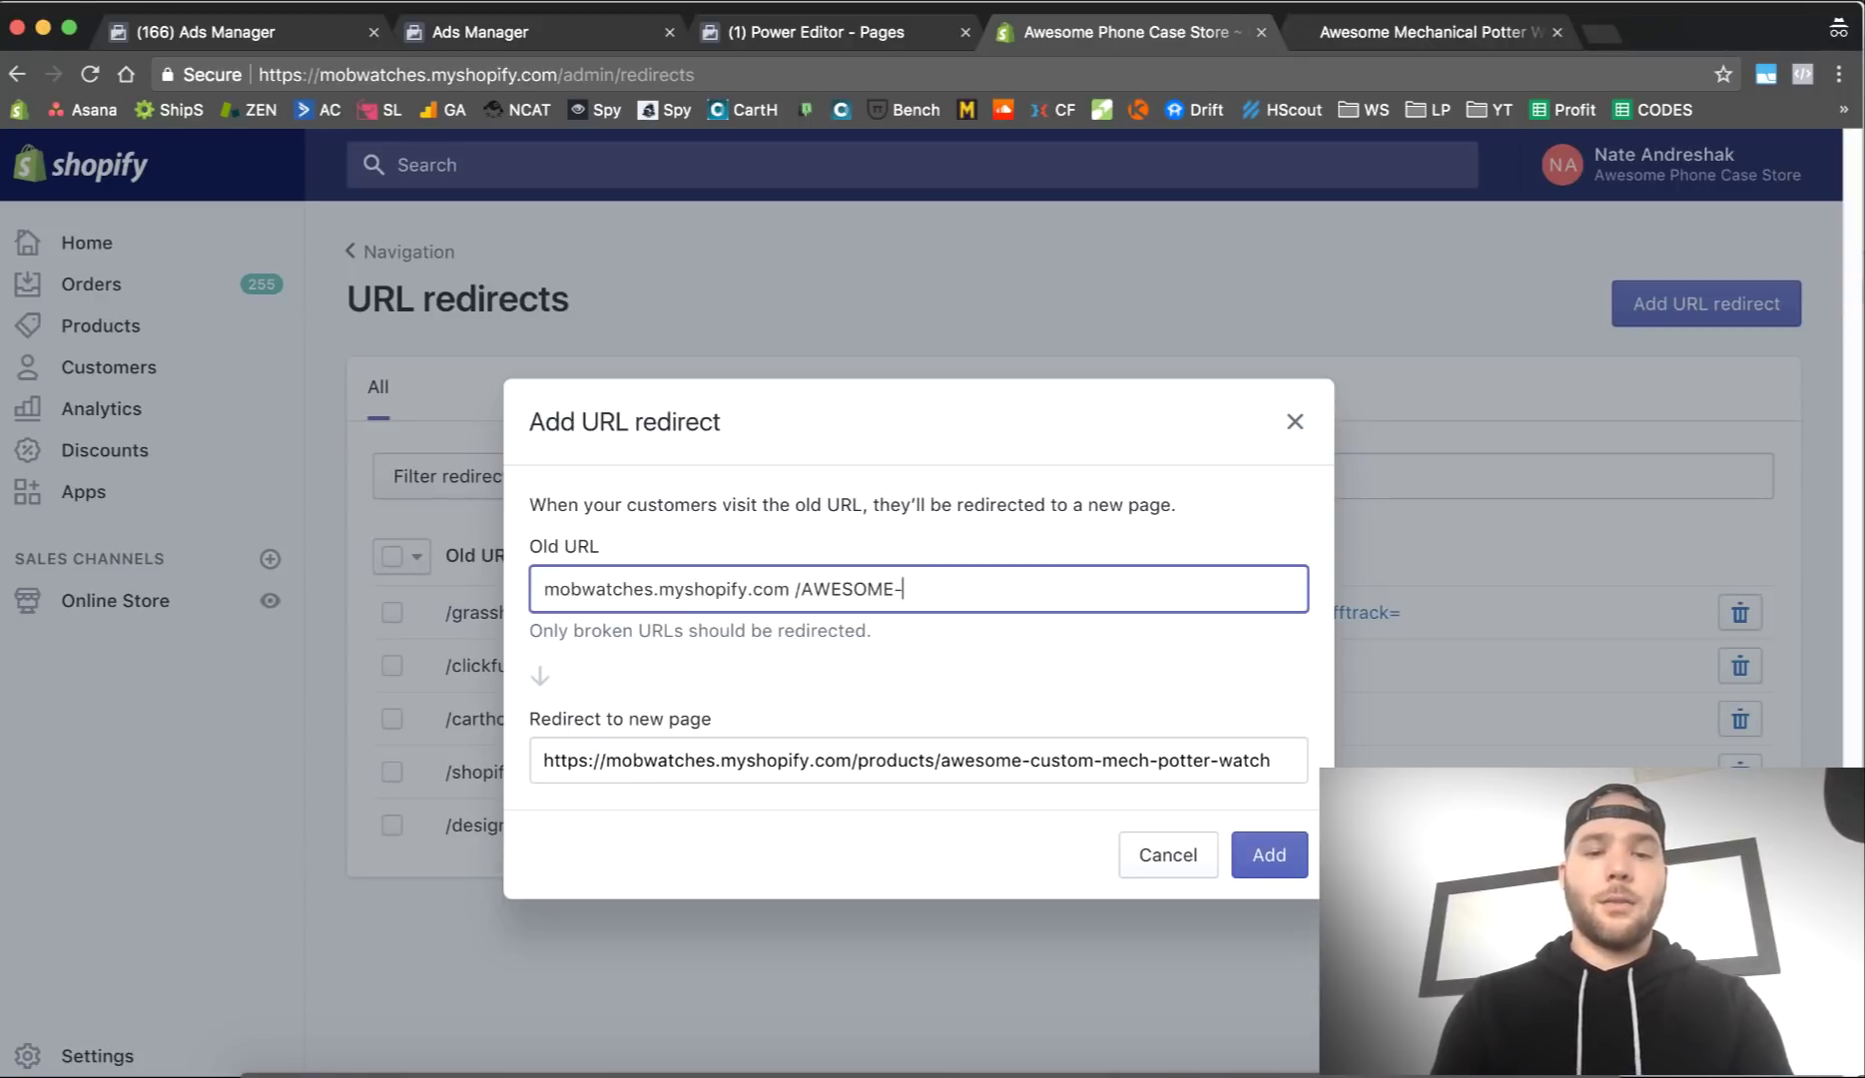
text(WATC)
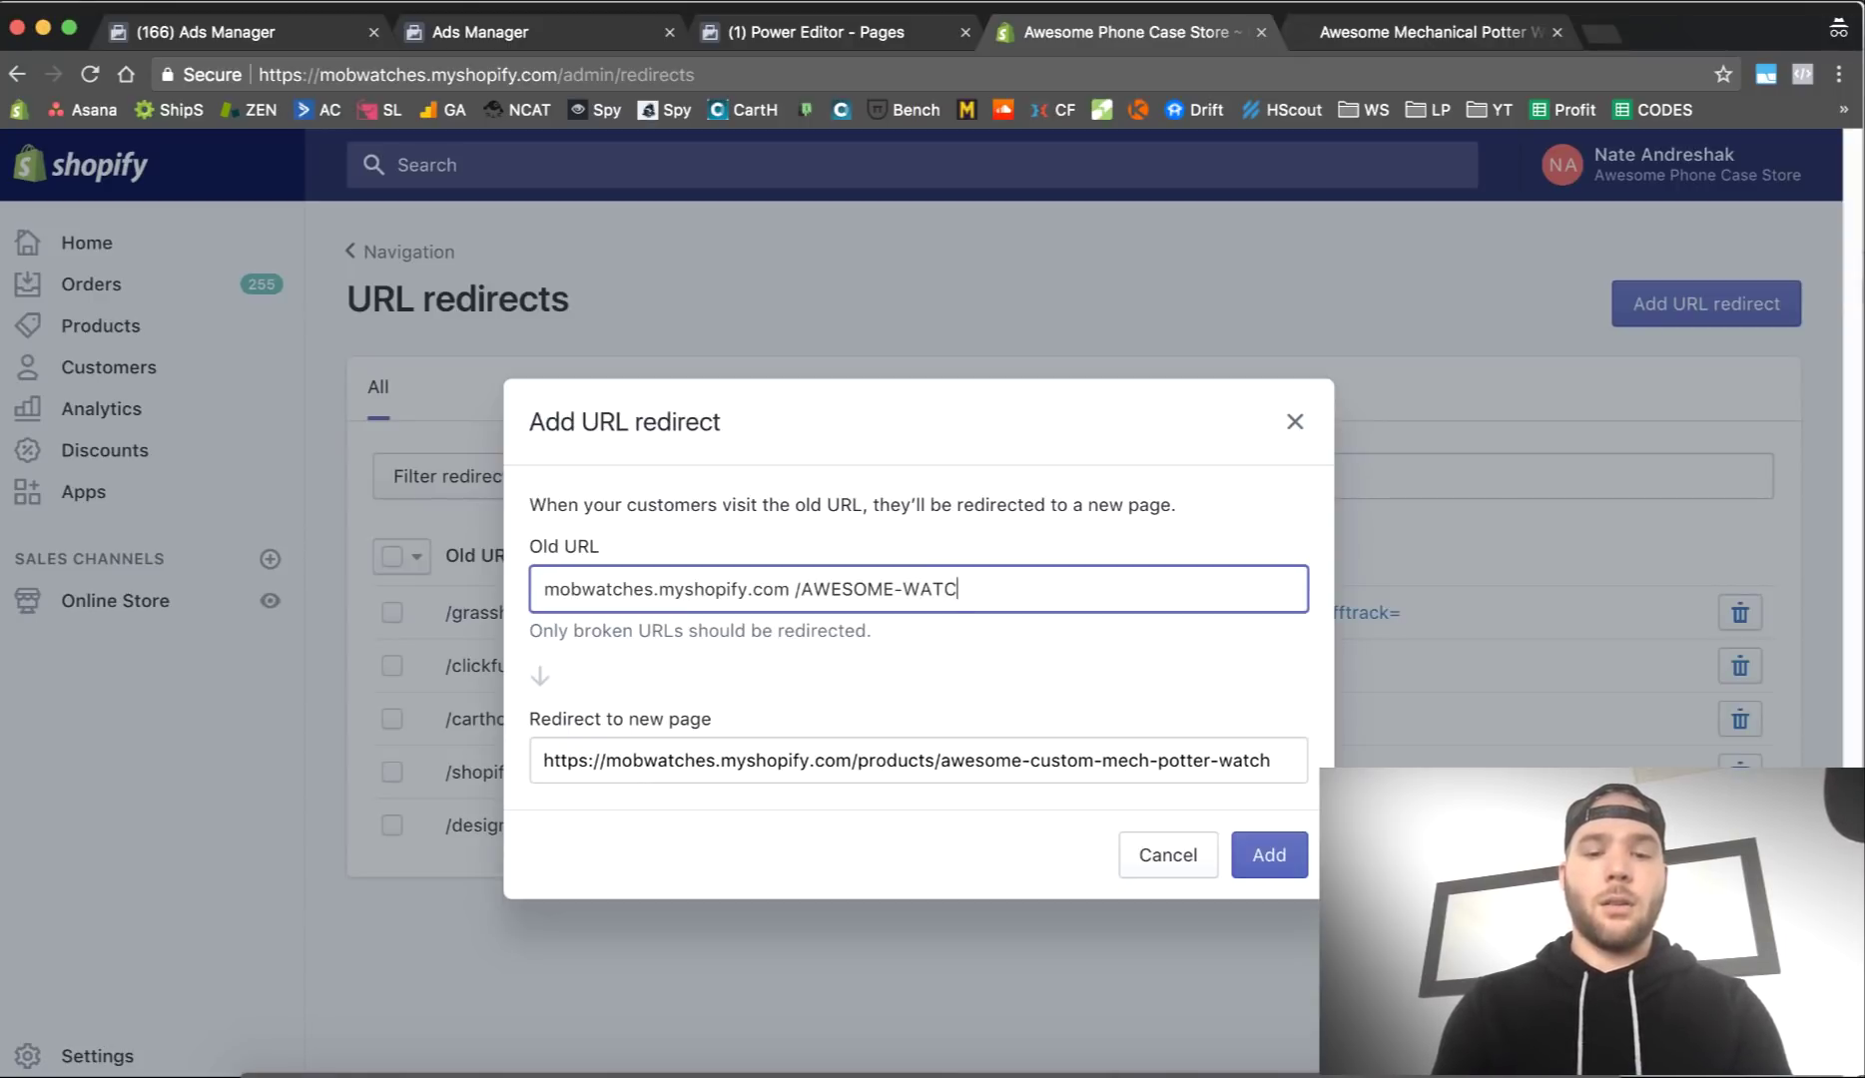
text(H DEAL)
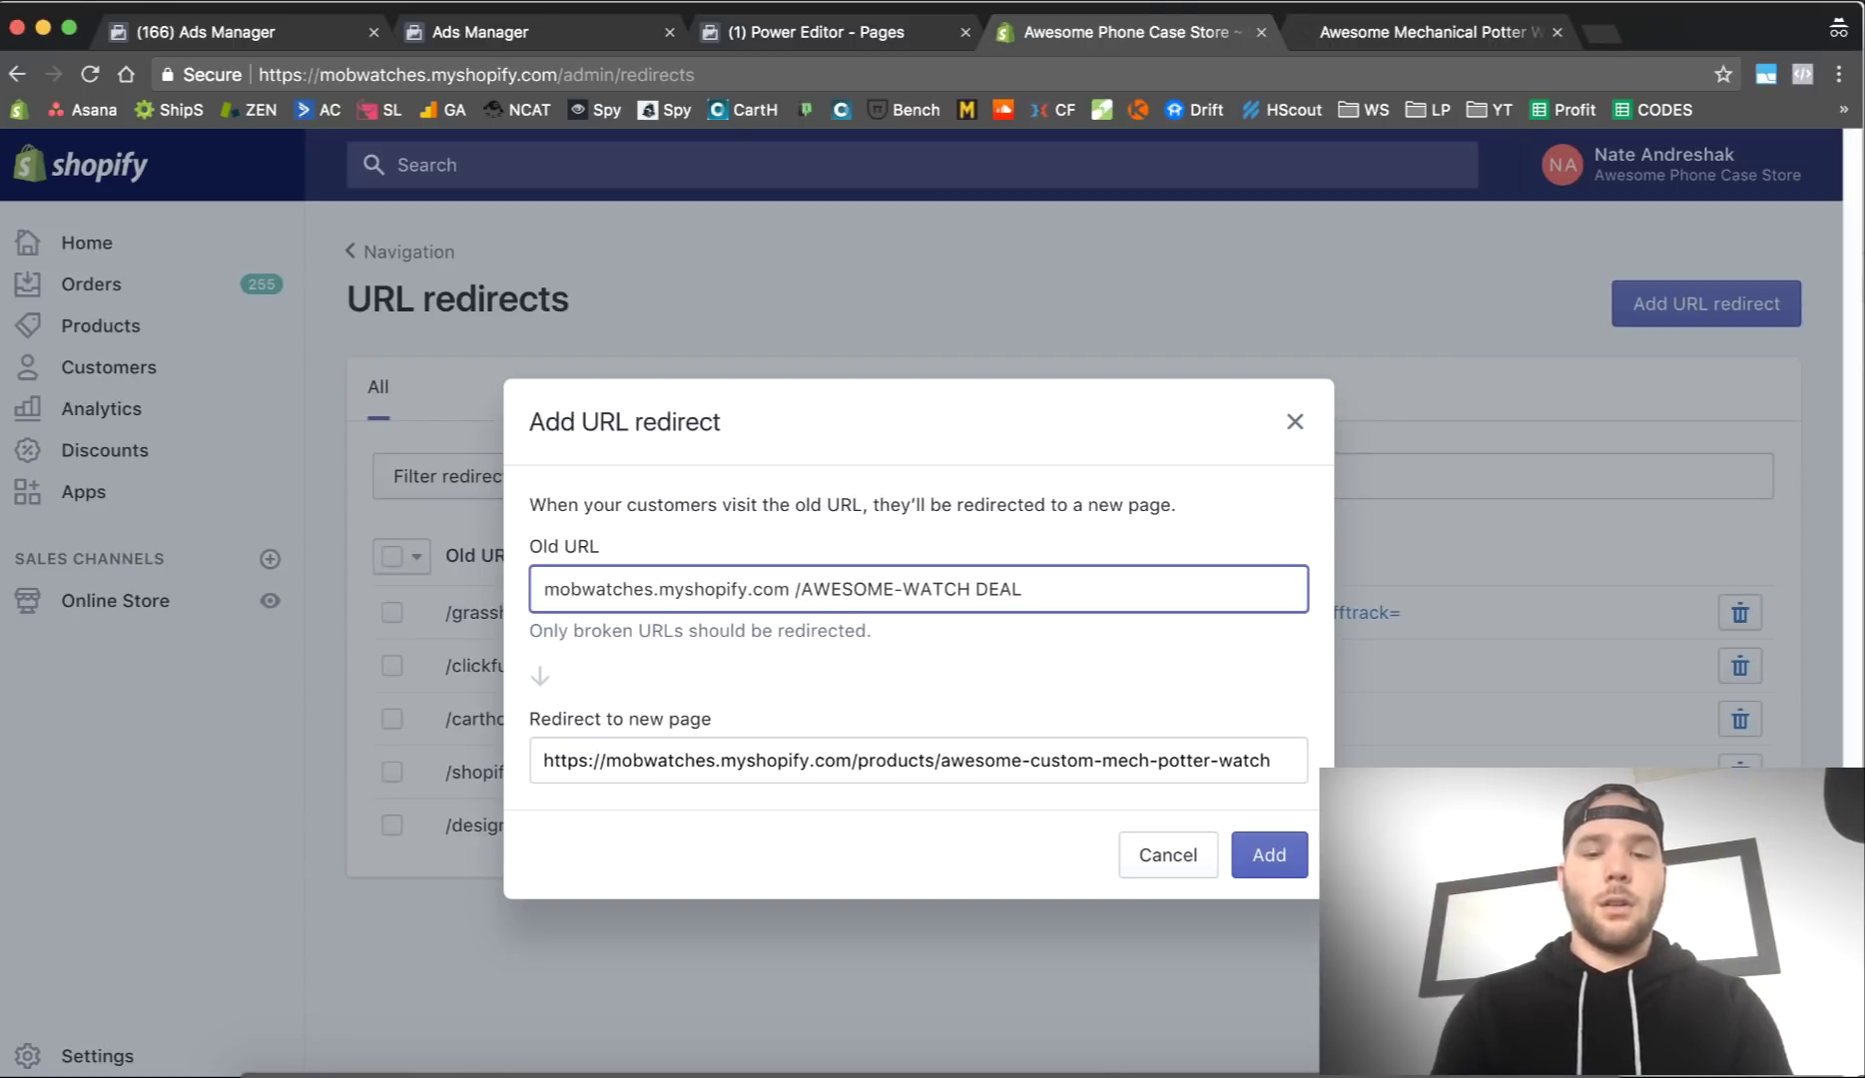
text( OF THE DAY)
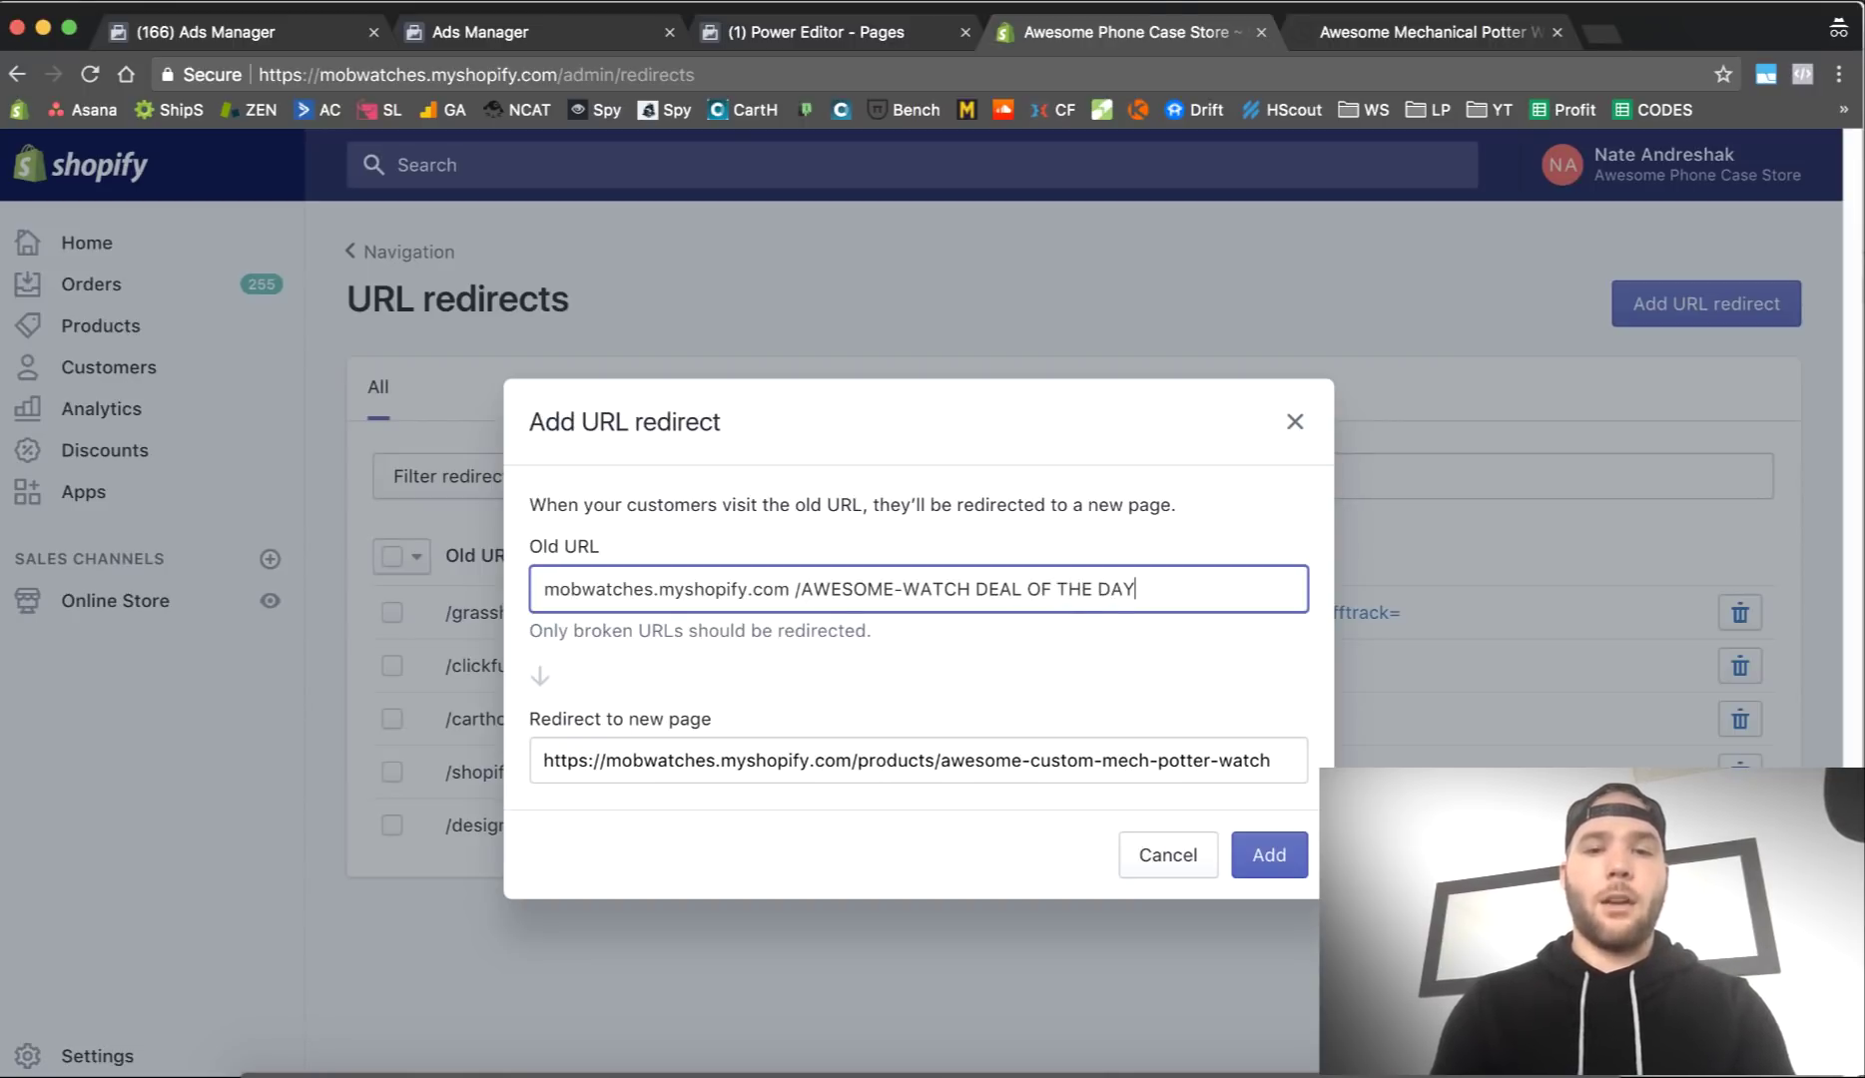
Step: Check the old path and store domain prefix, then add the redirect
click(796, 599)
key(super+shift+Right)
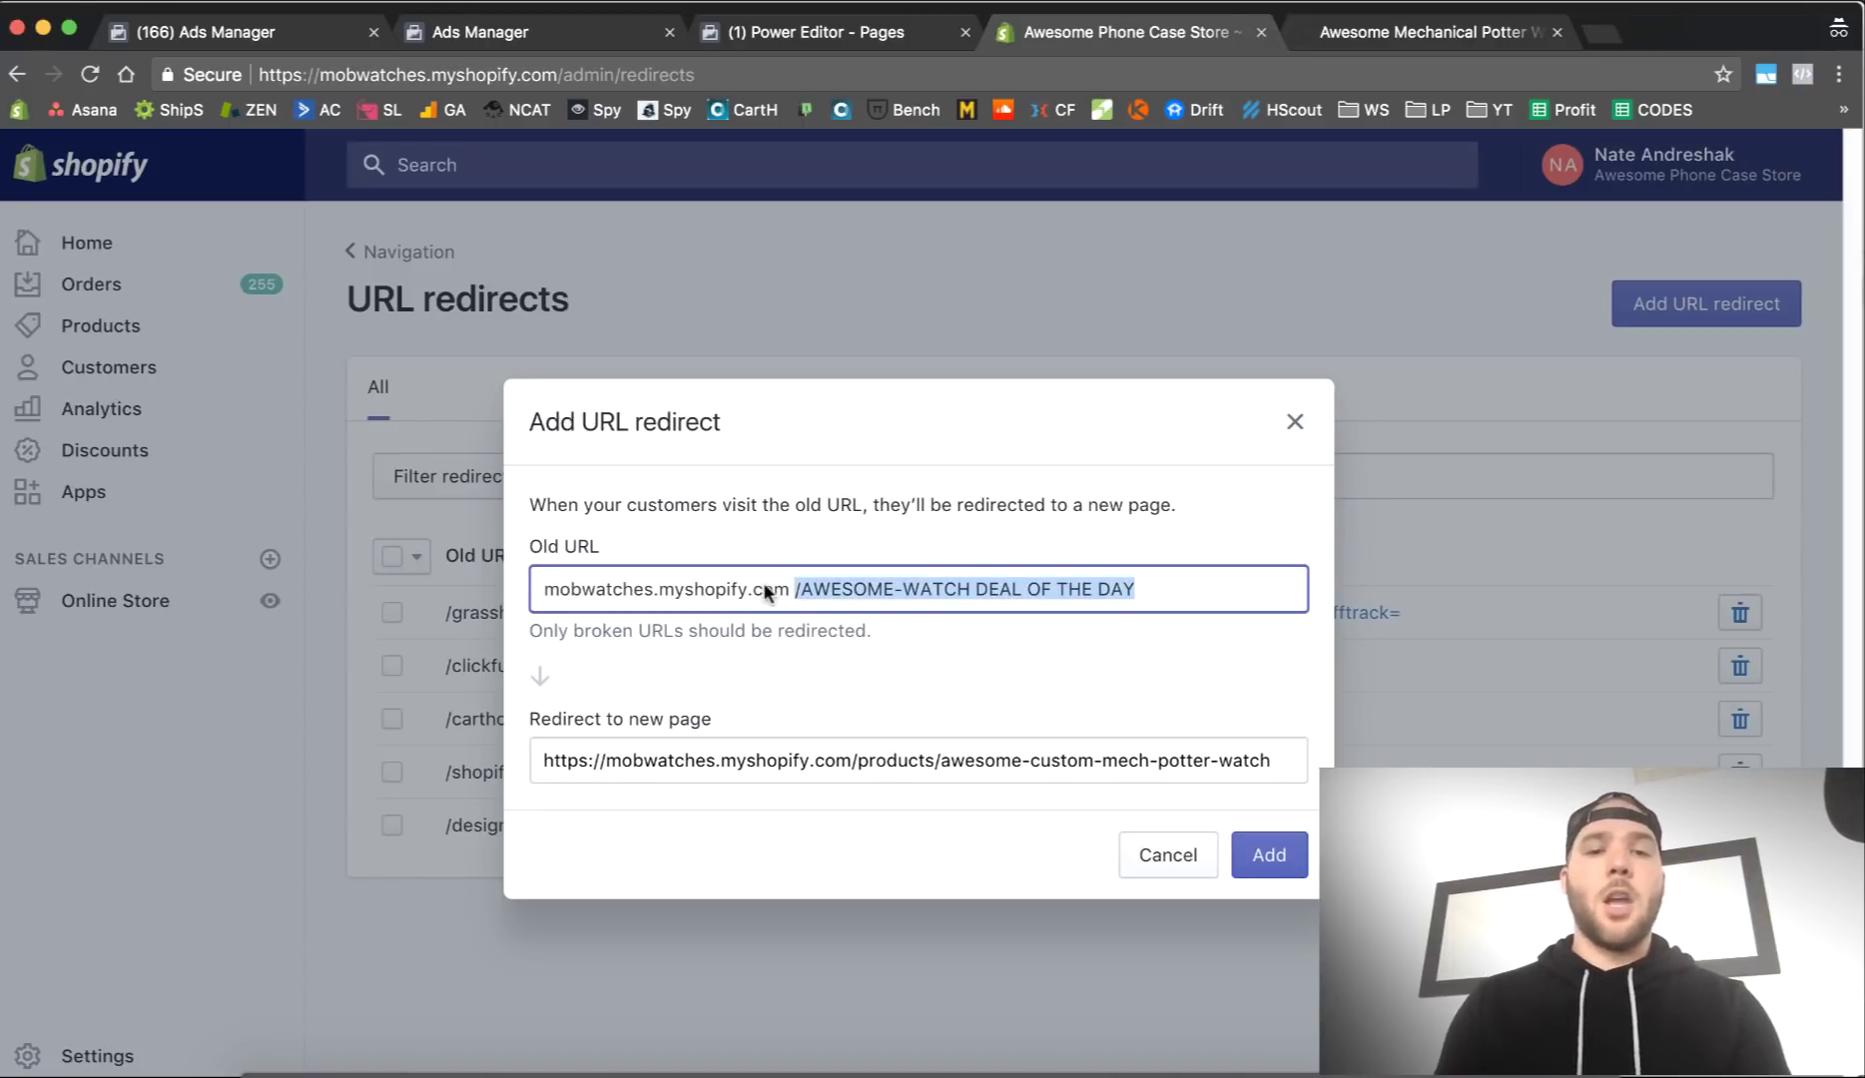
key(Right)
drag(544, 597, 794, 589)
key(super+Right)
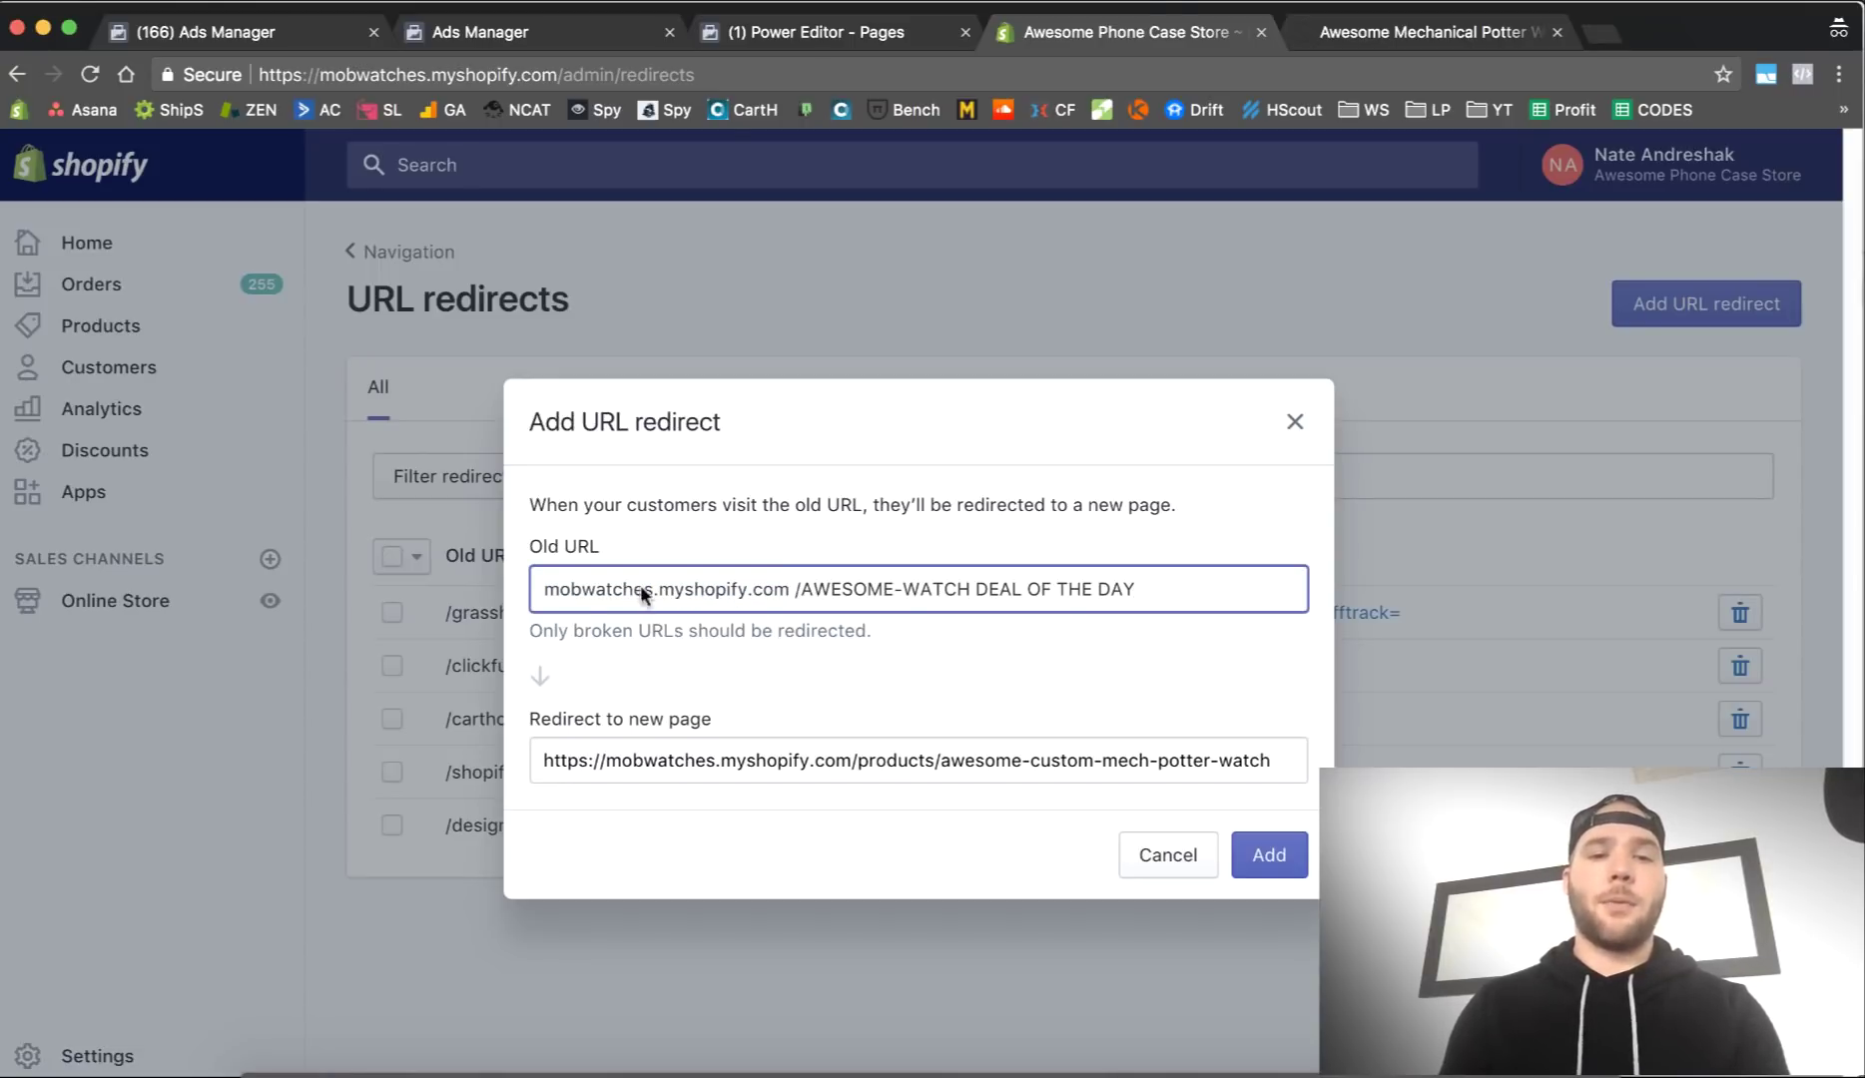
drag(542, 589, 789, 593)
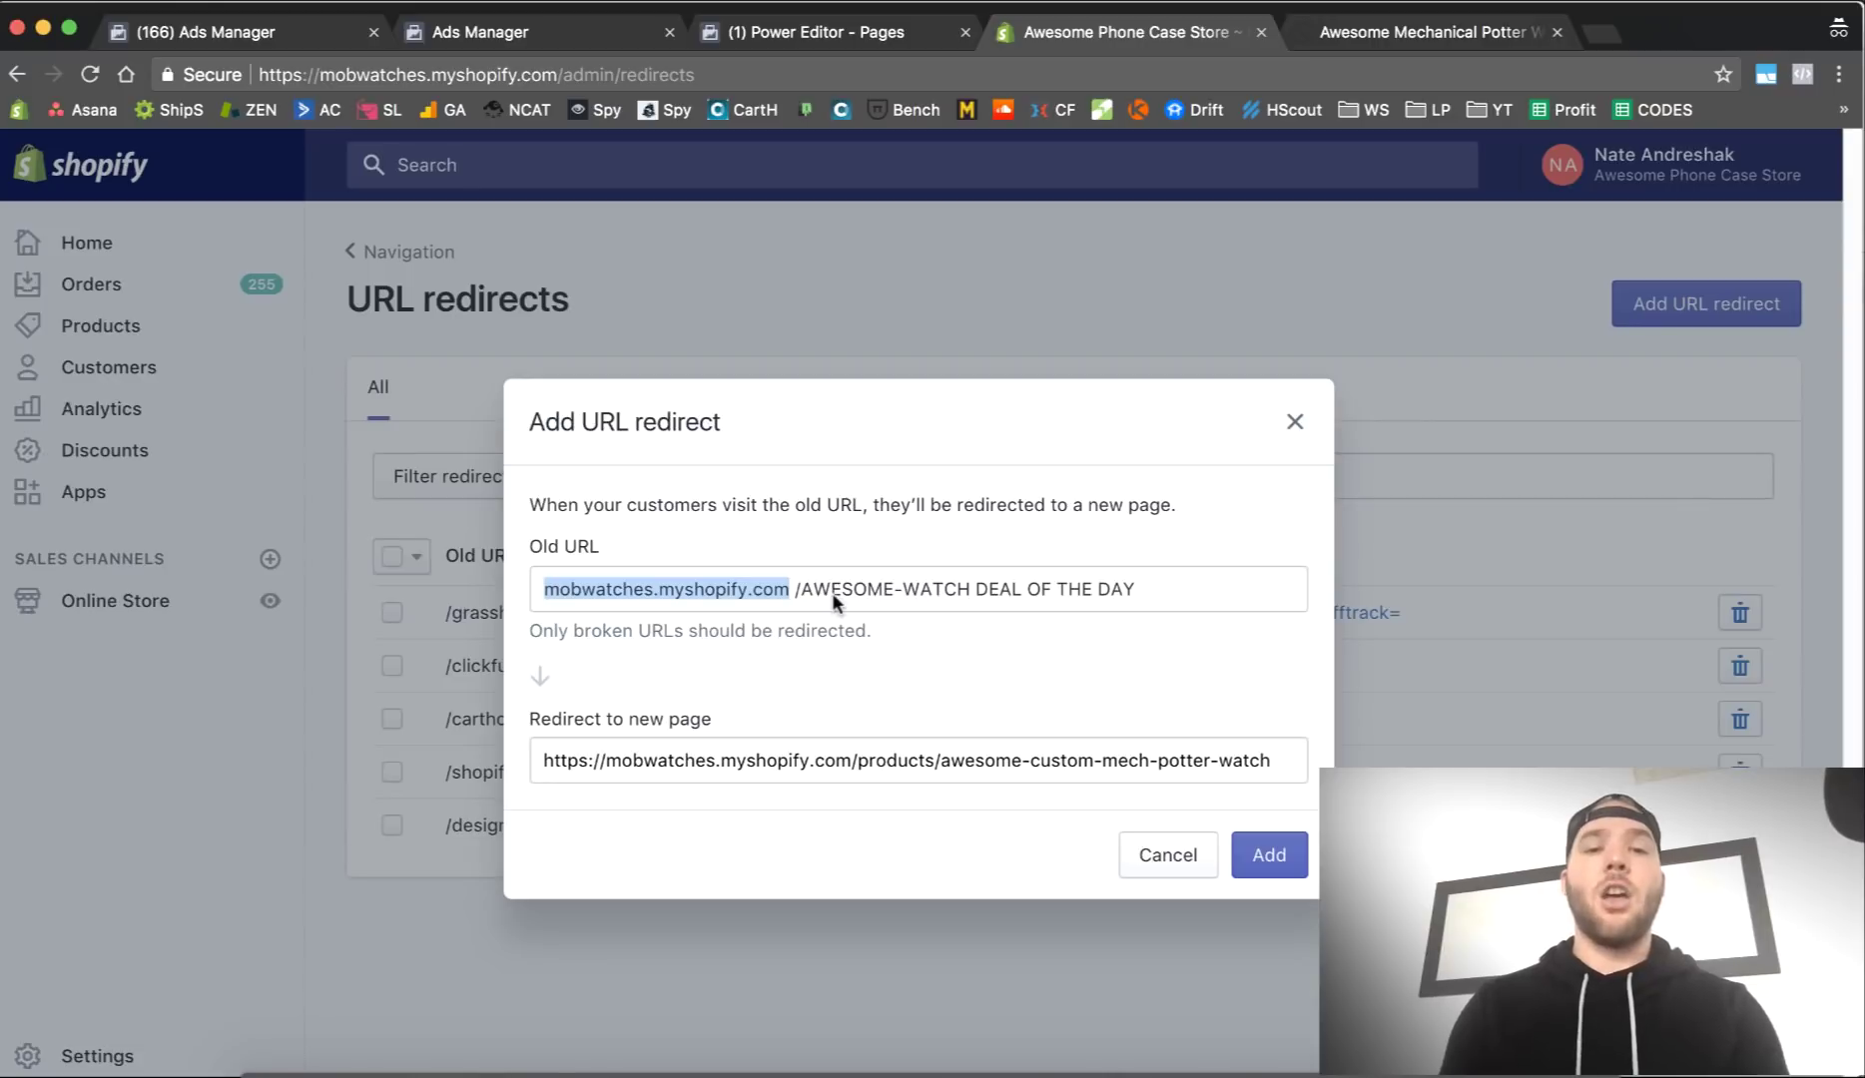
click(1270, 854)
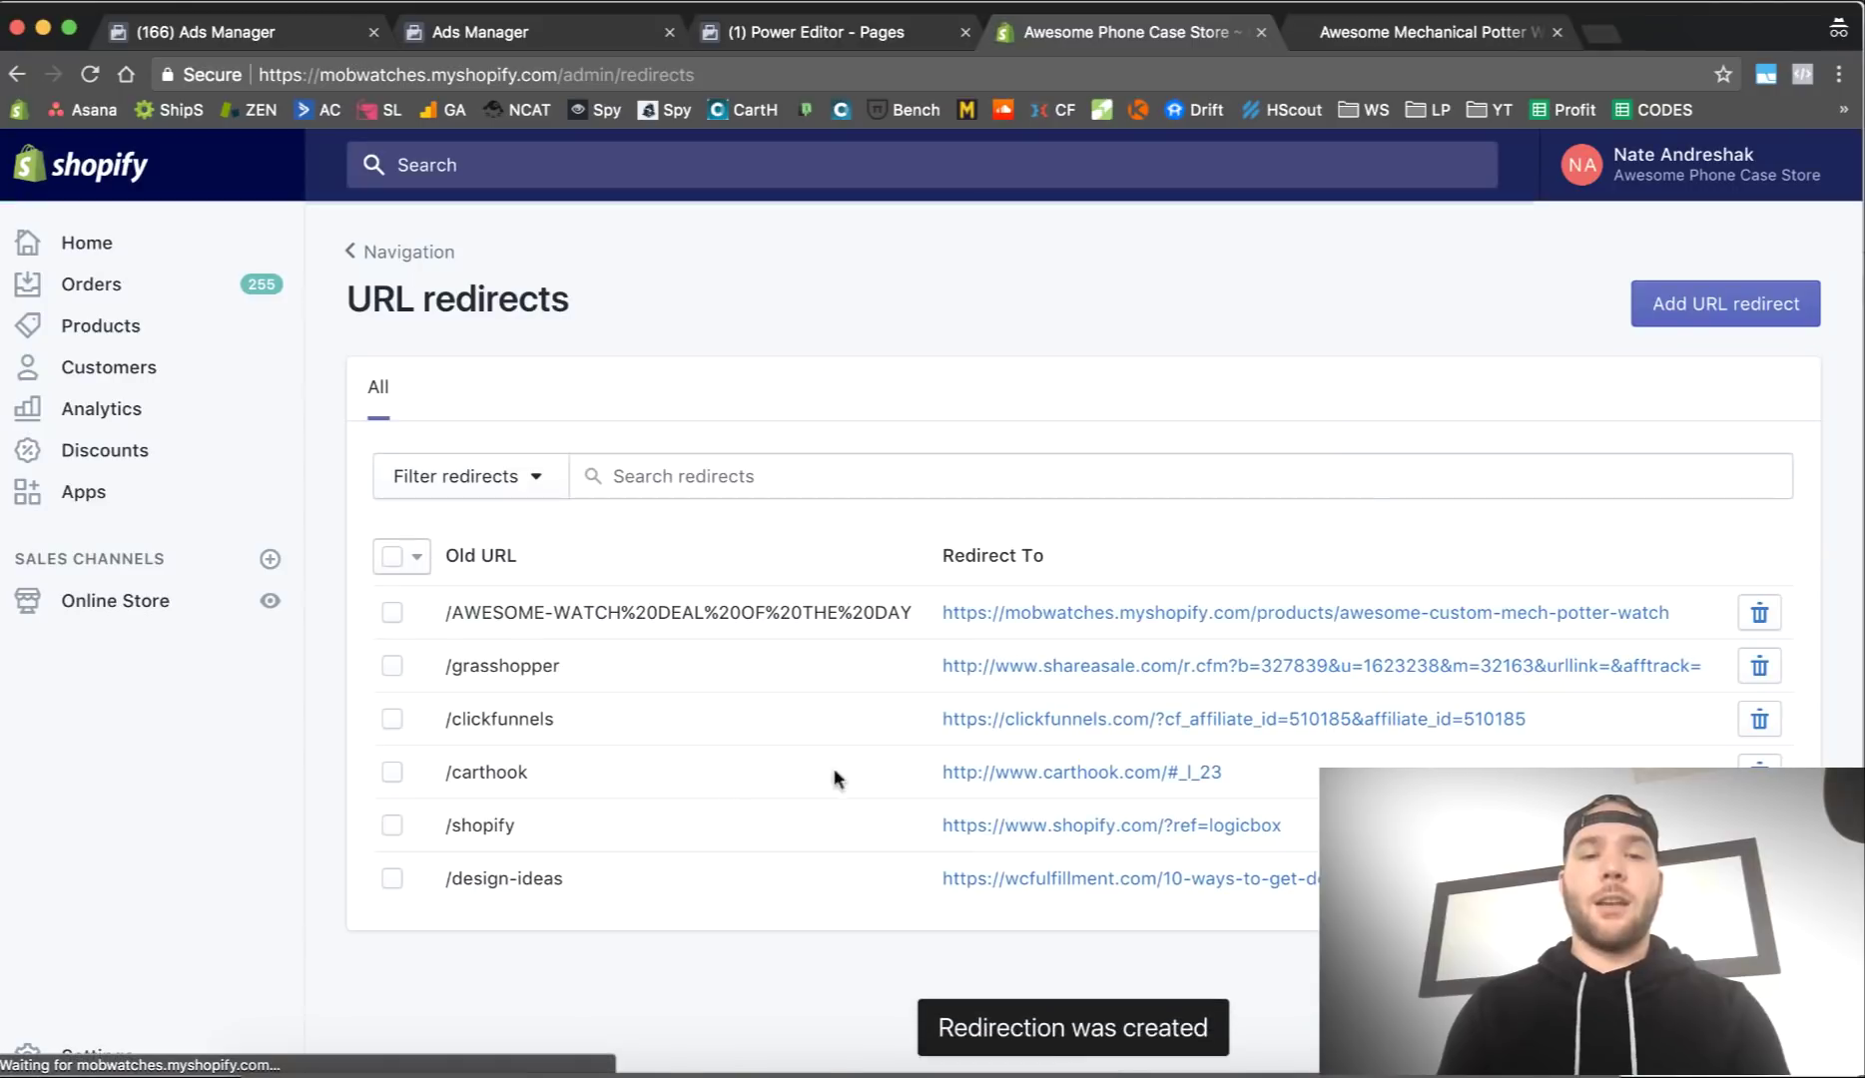
Step: Delete the AWESOME-WATCH%20DEAL%20OF%20THE%20DAY redirect and come back to the redirects admin page
drag(913, 613, 443, 617)
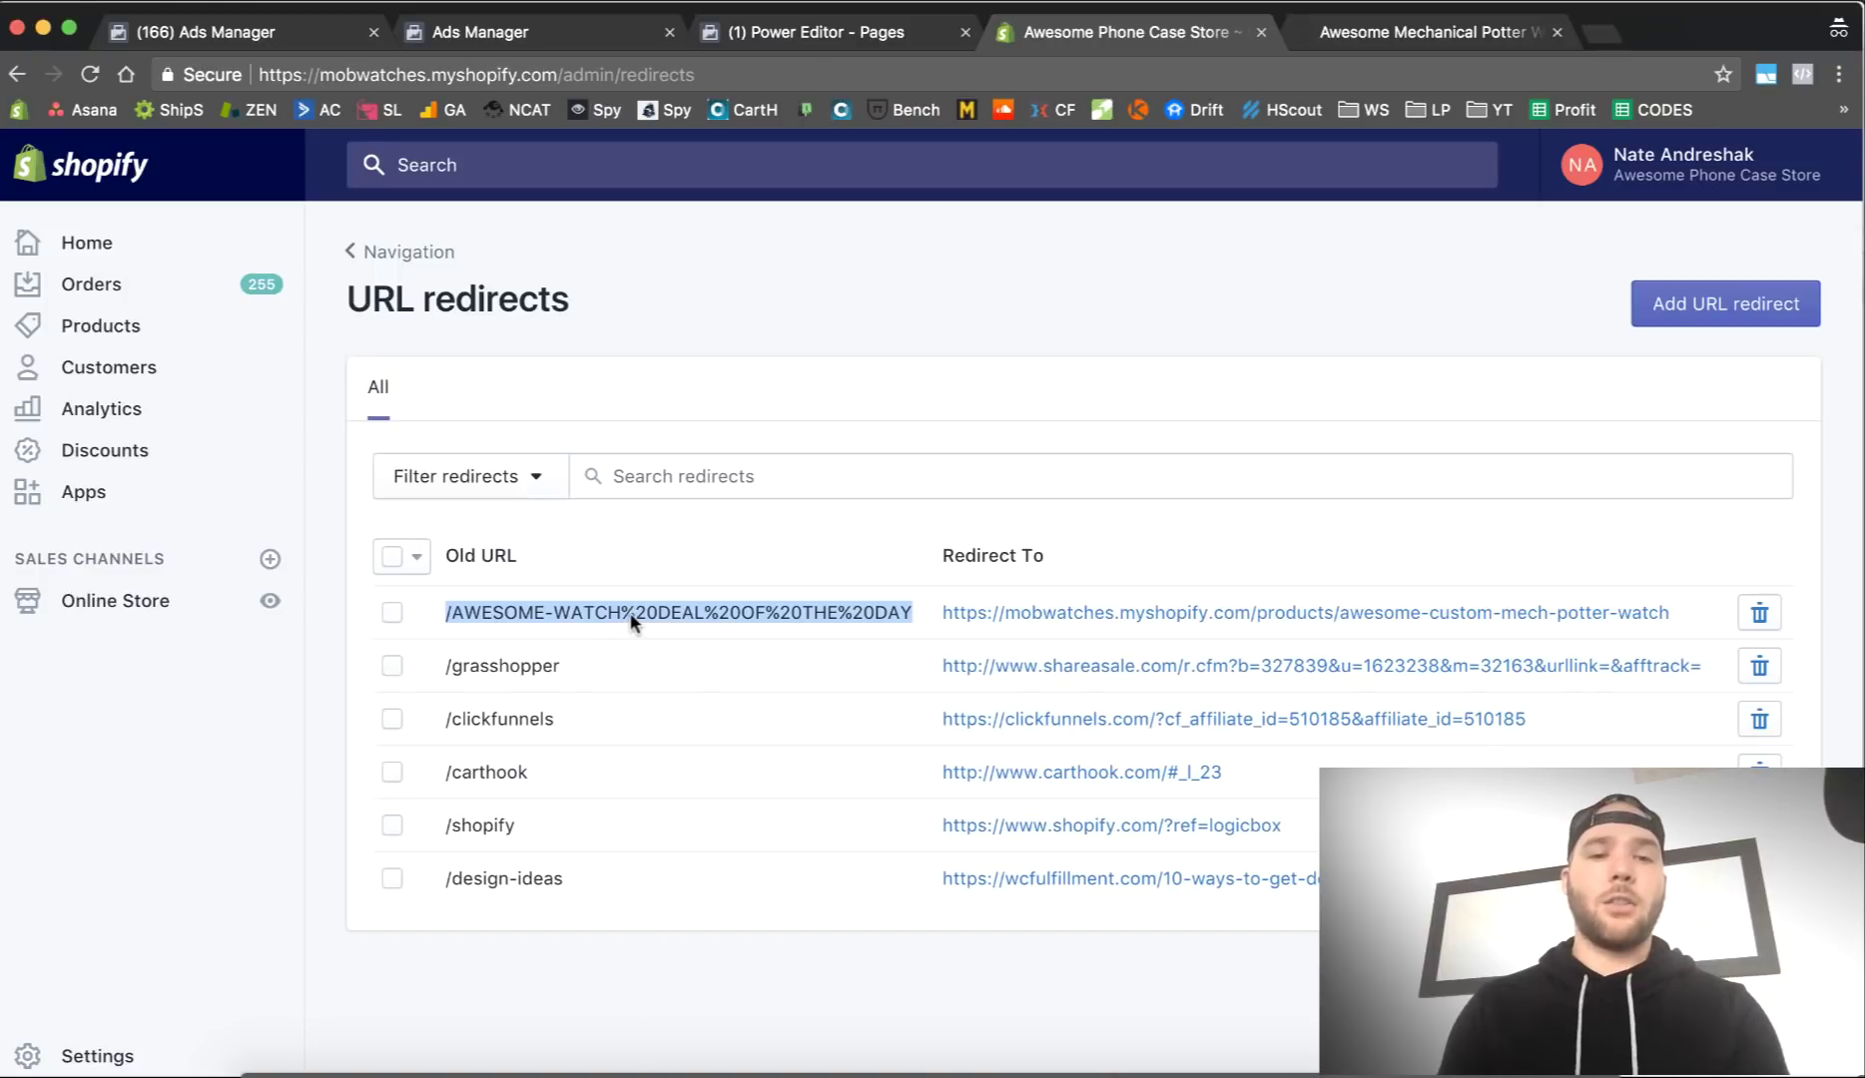
click(1760, 611)
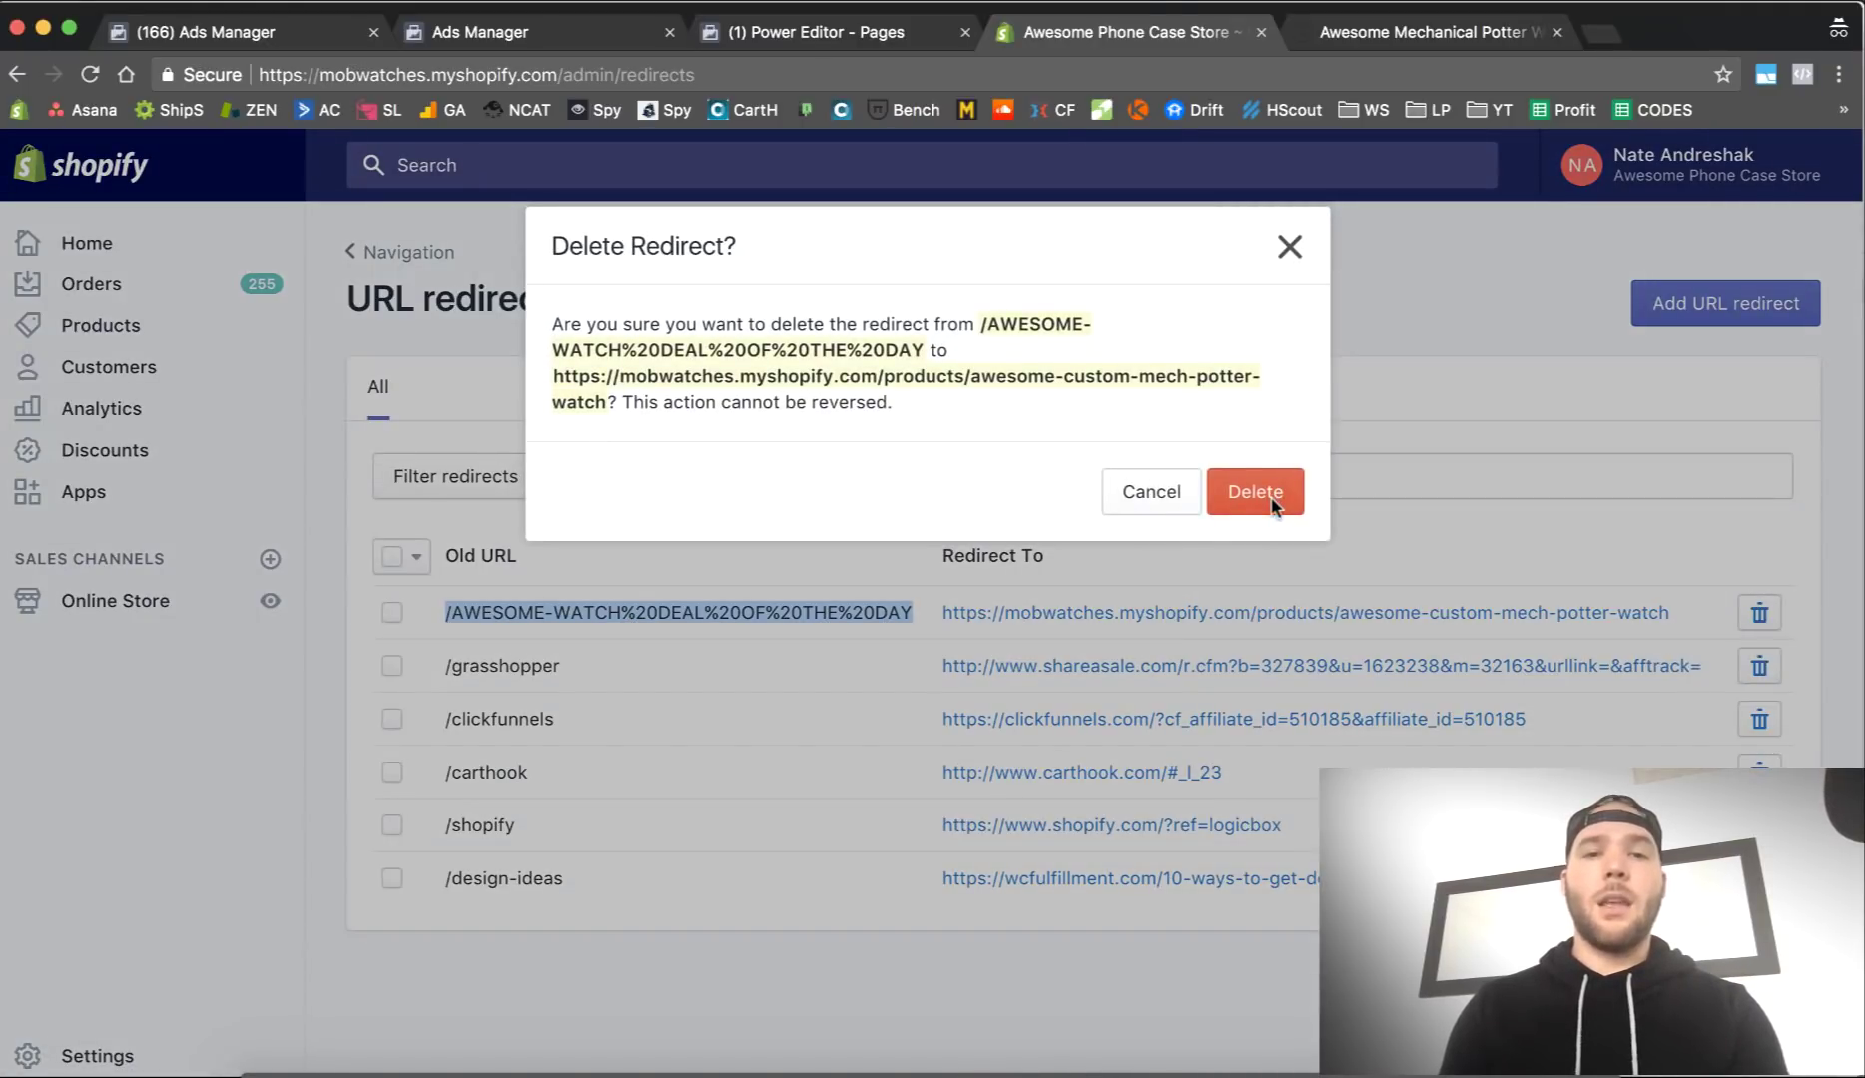
click(1273, 501)
click(1452, 41)
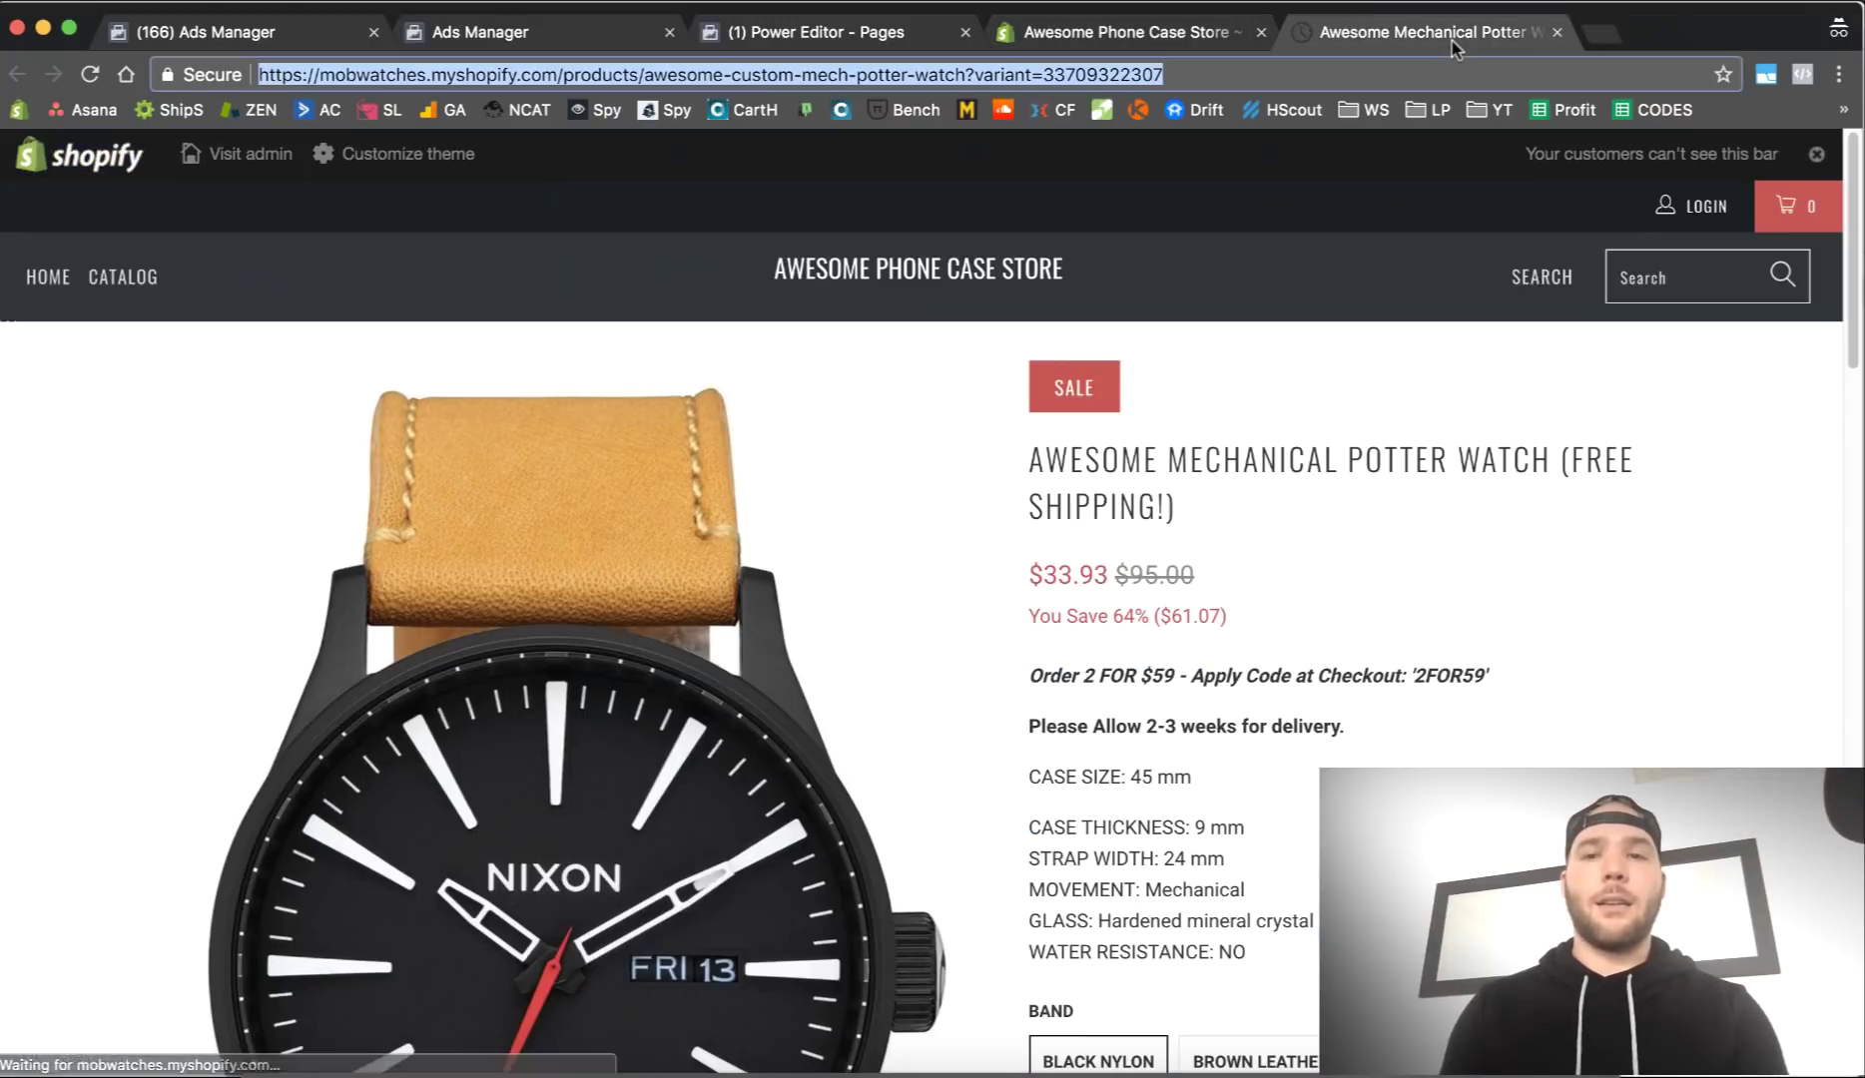
click(1126, 32)
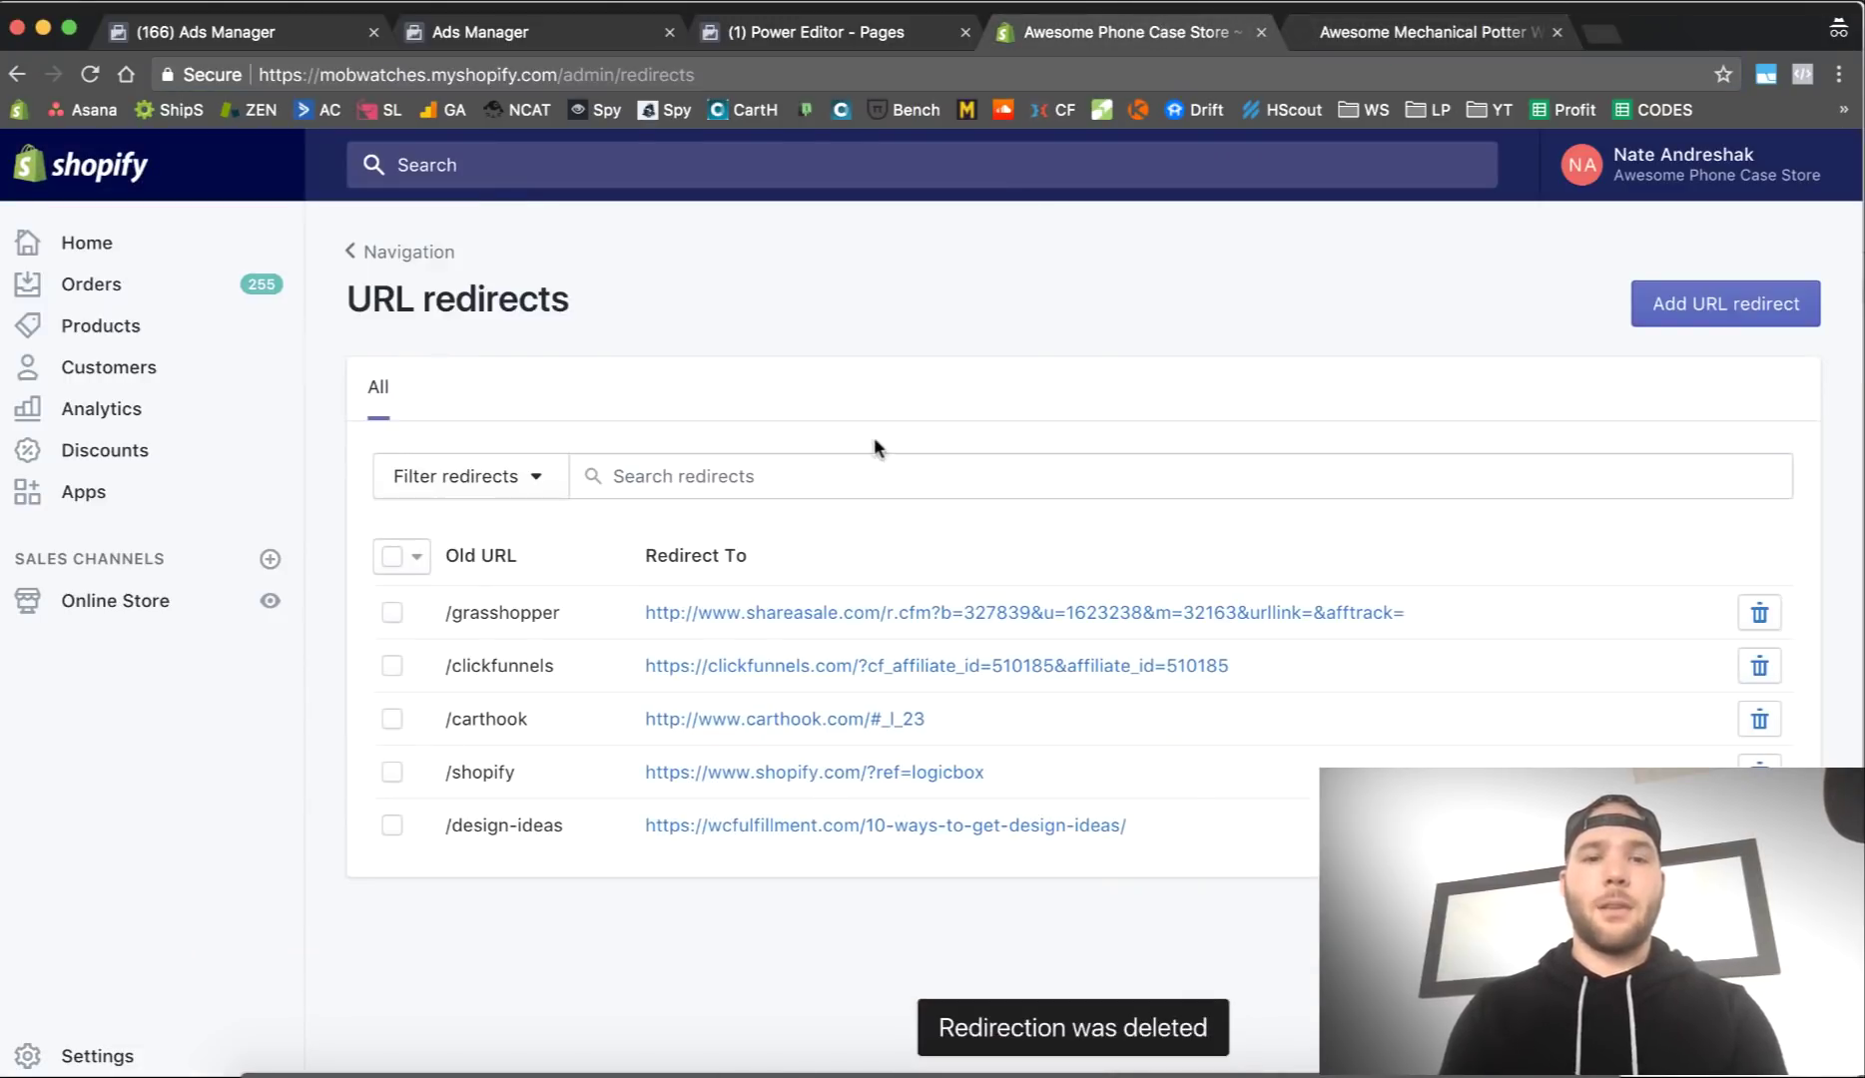
Step: Add a redirect from /Awesome-Watch-Deal-of-the-Day to the pasted potter watch product link
click(1725, 304)
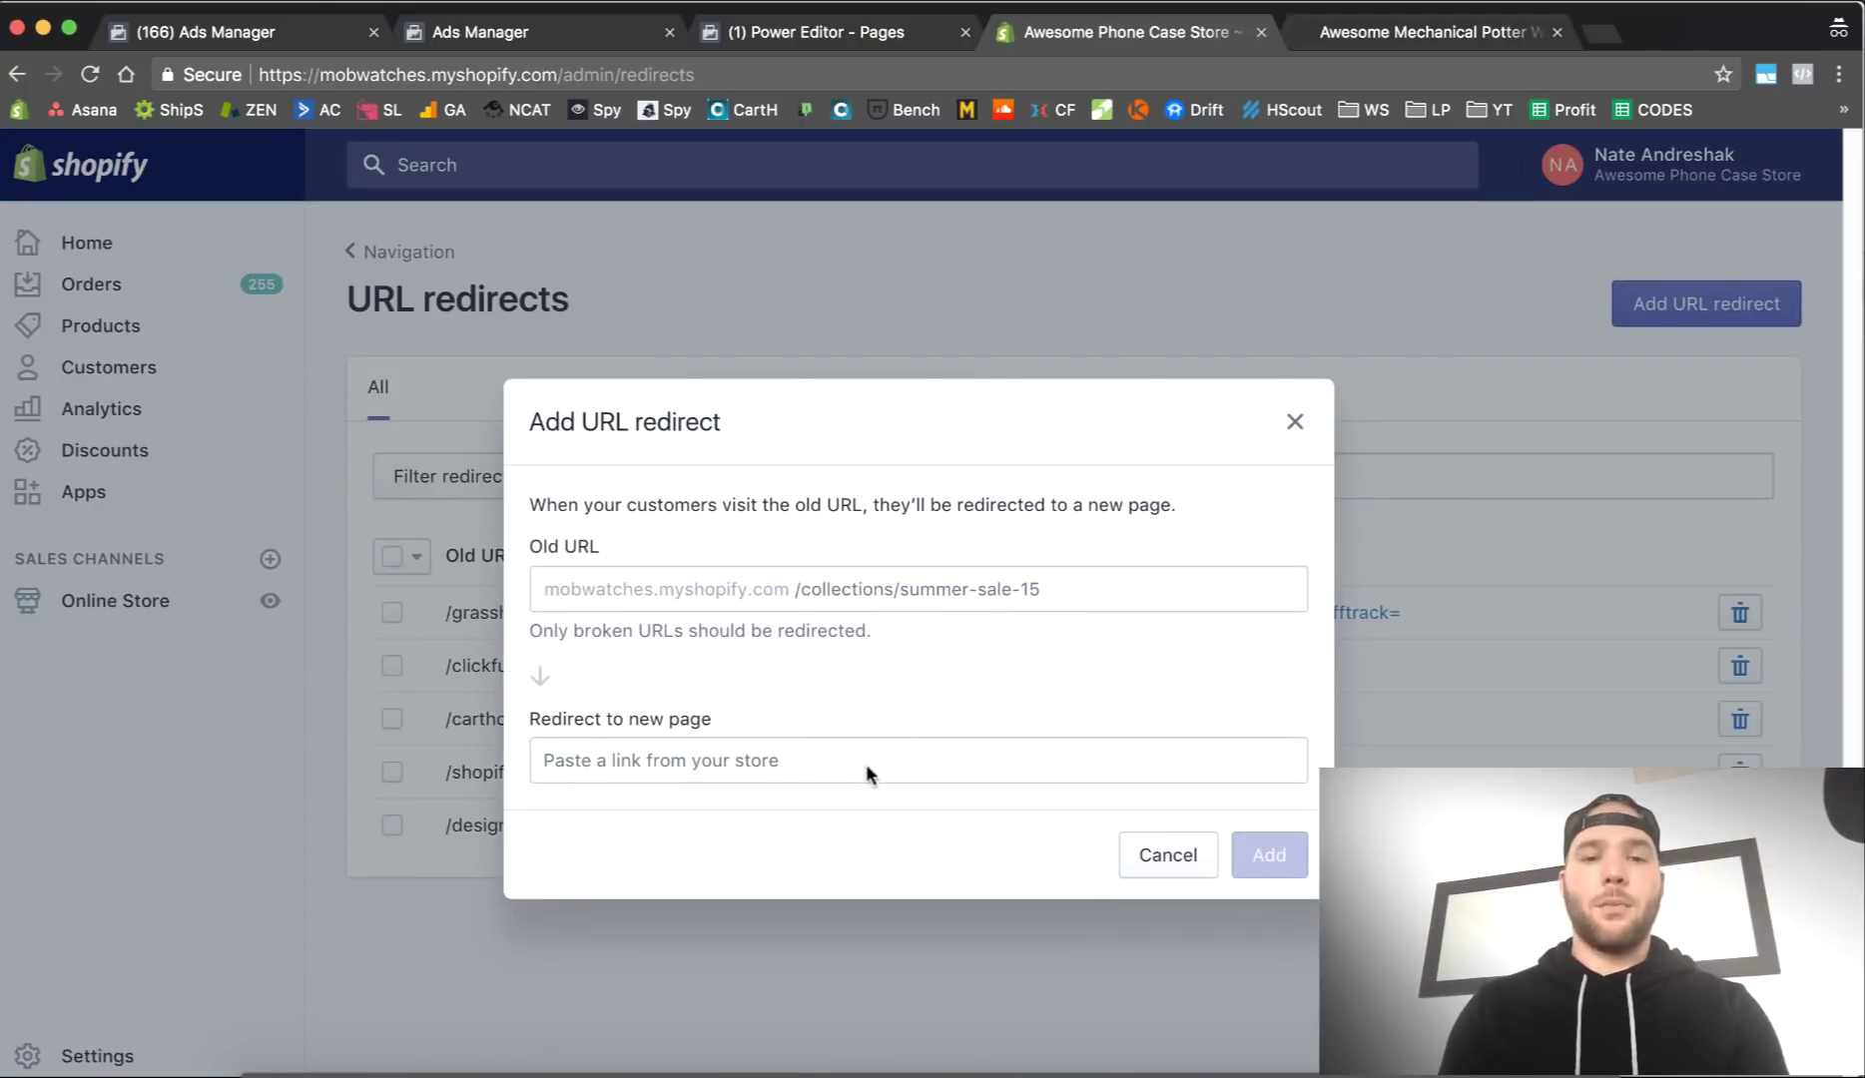
click(866, 763)
key(ctrl+v)
click(853, 596)
text(/)
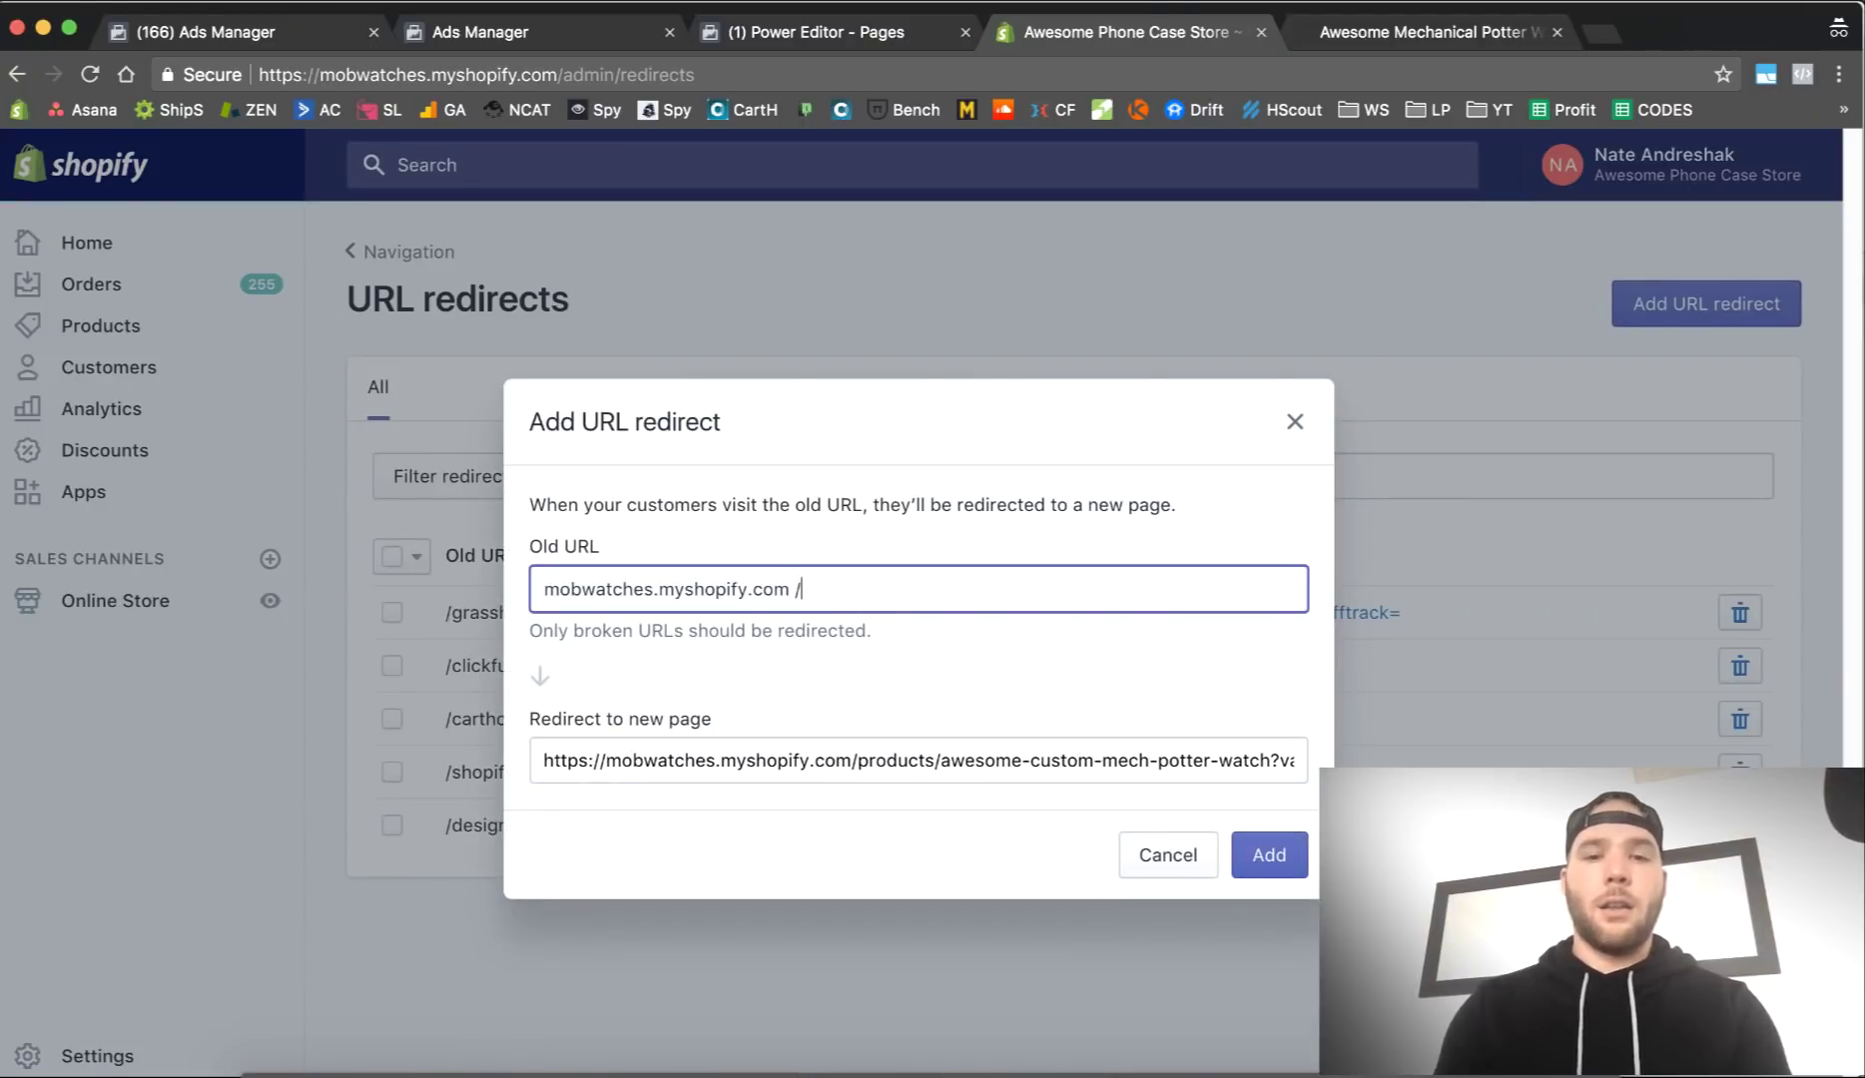
text(Awesome)
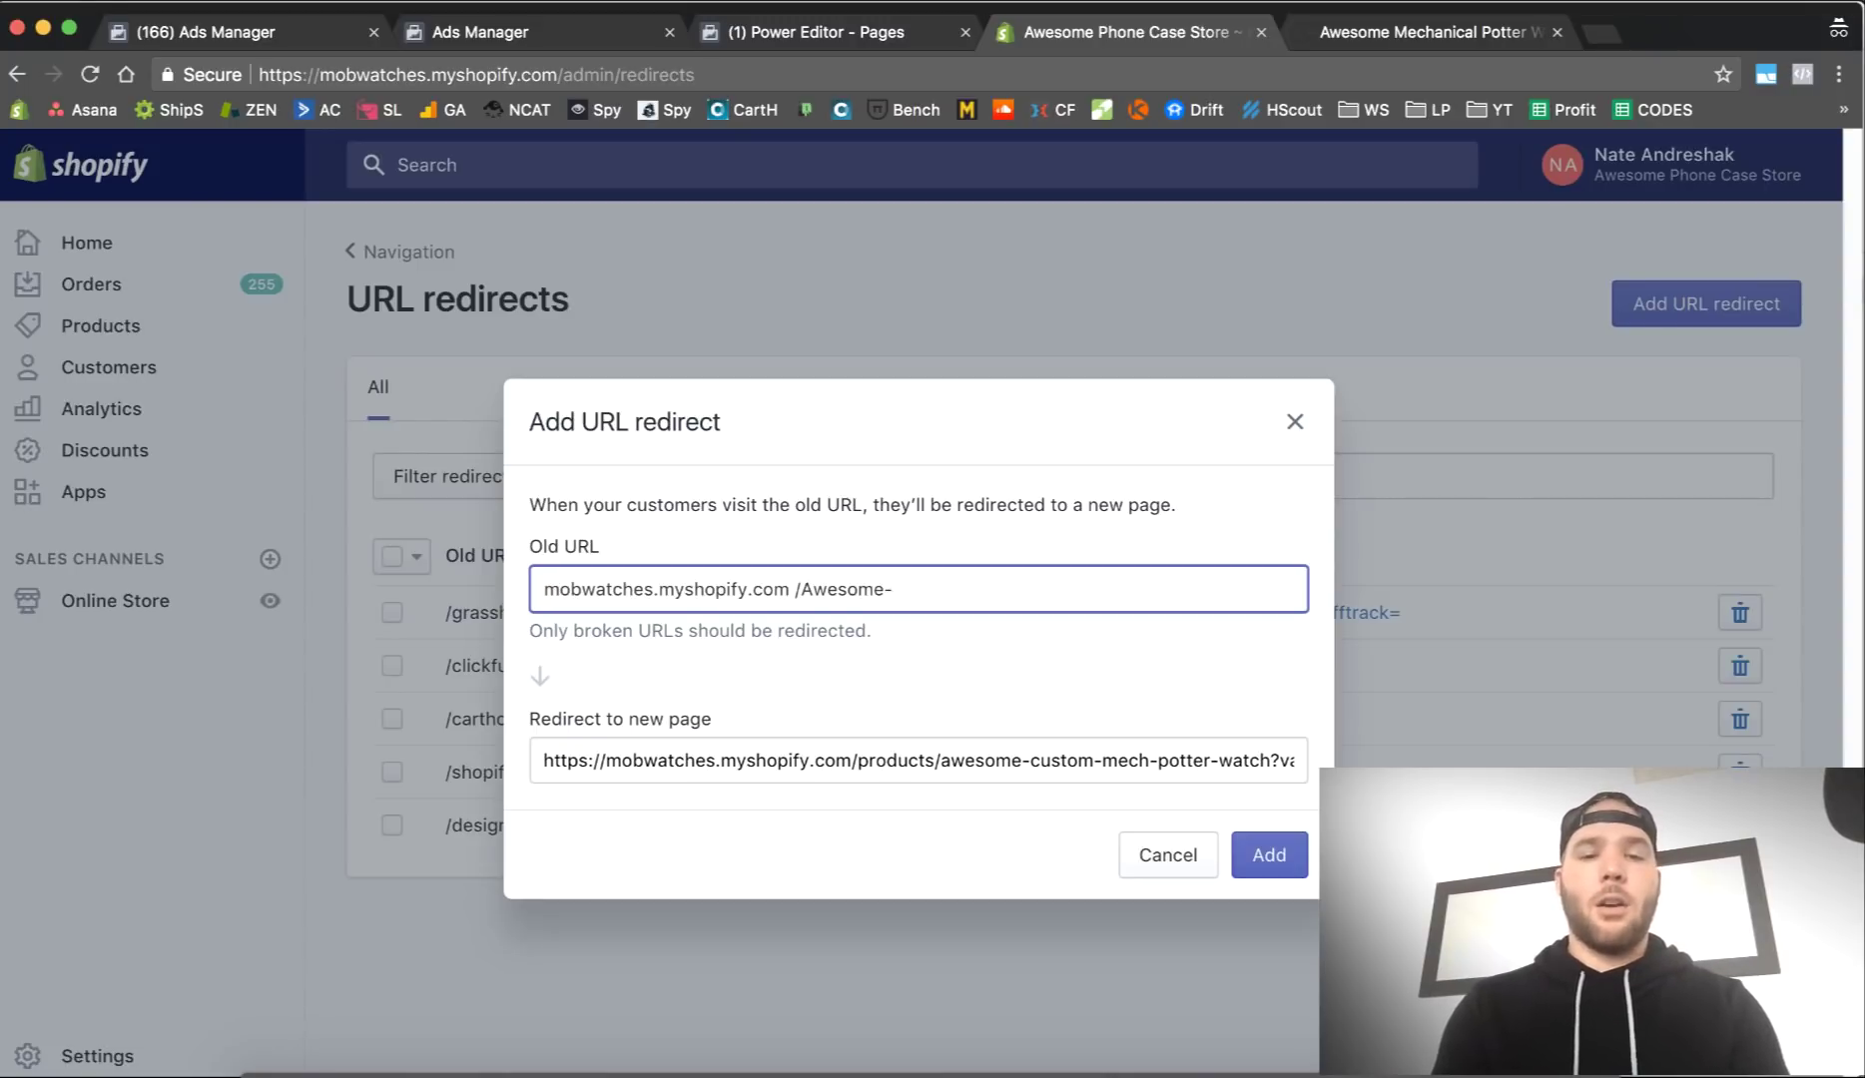
text(-Watch)
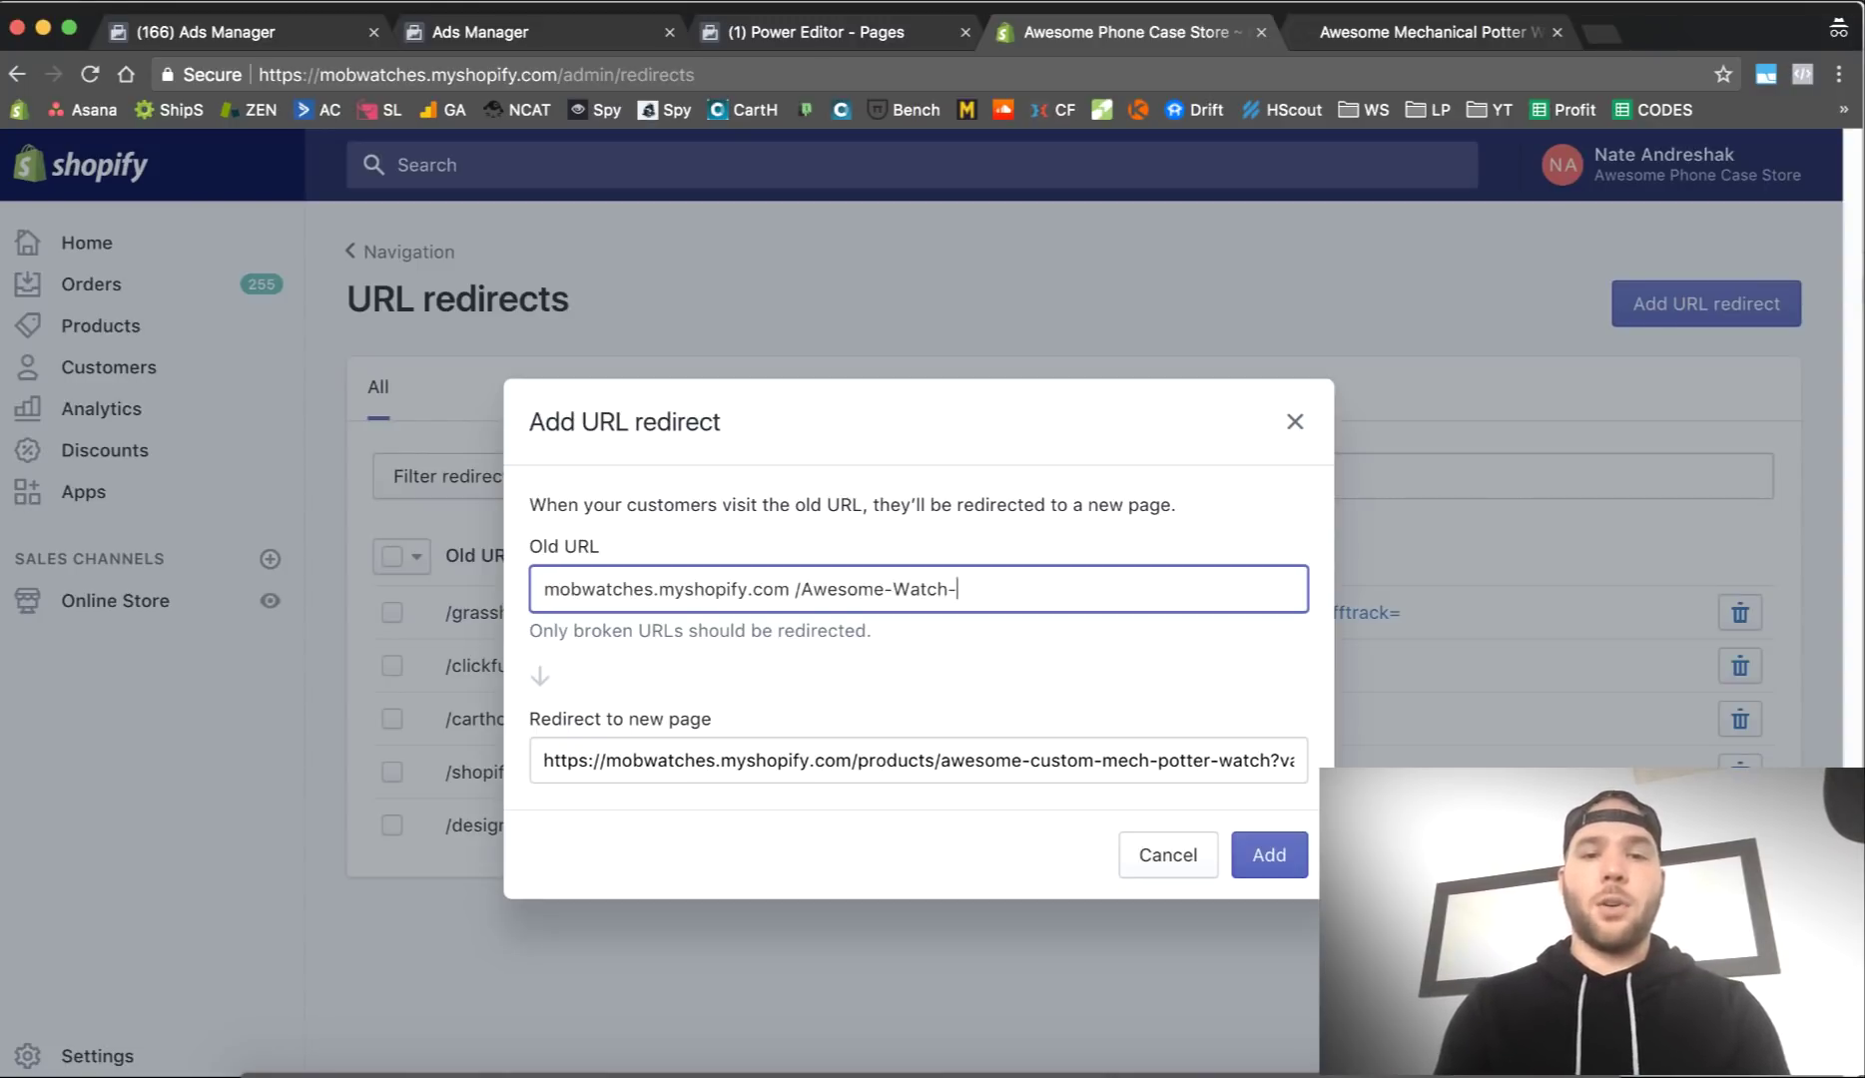
text(-De)
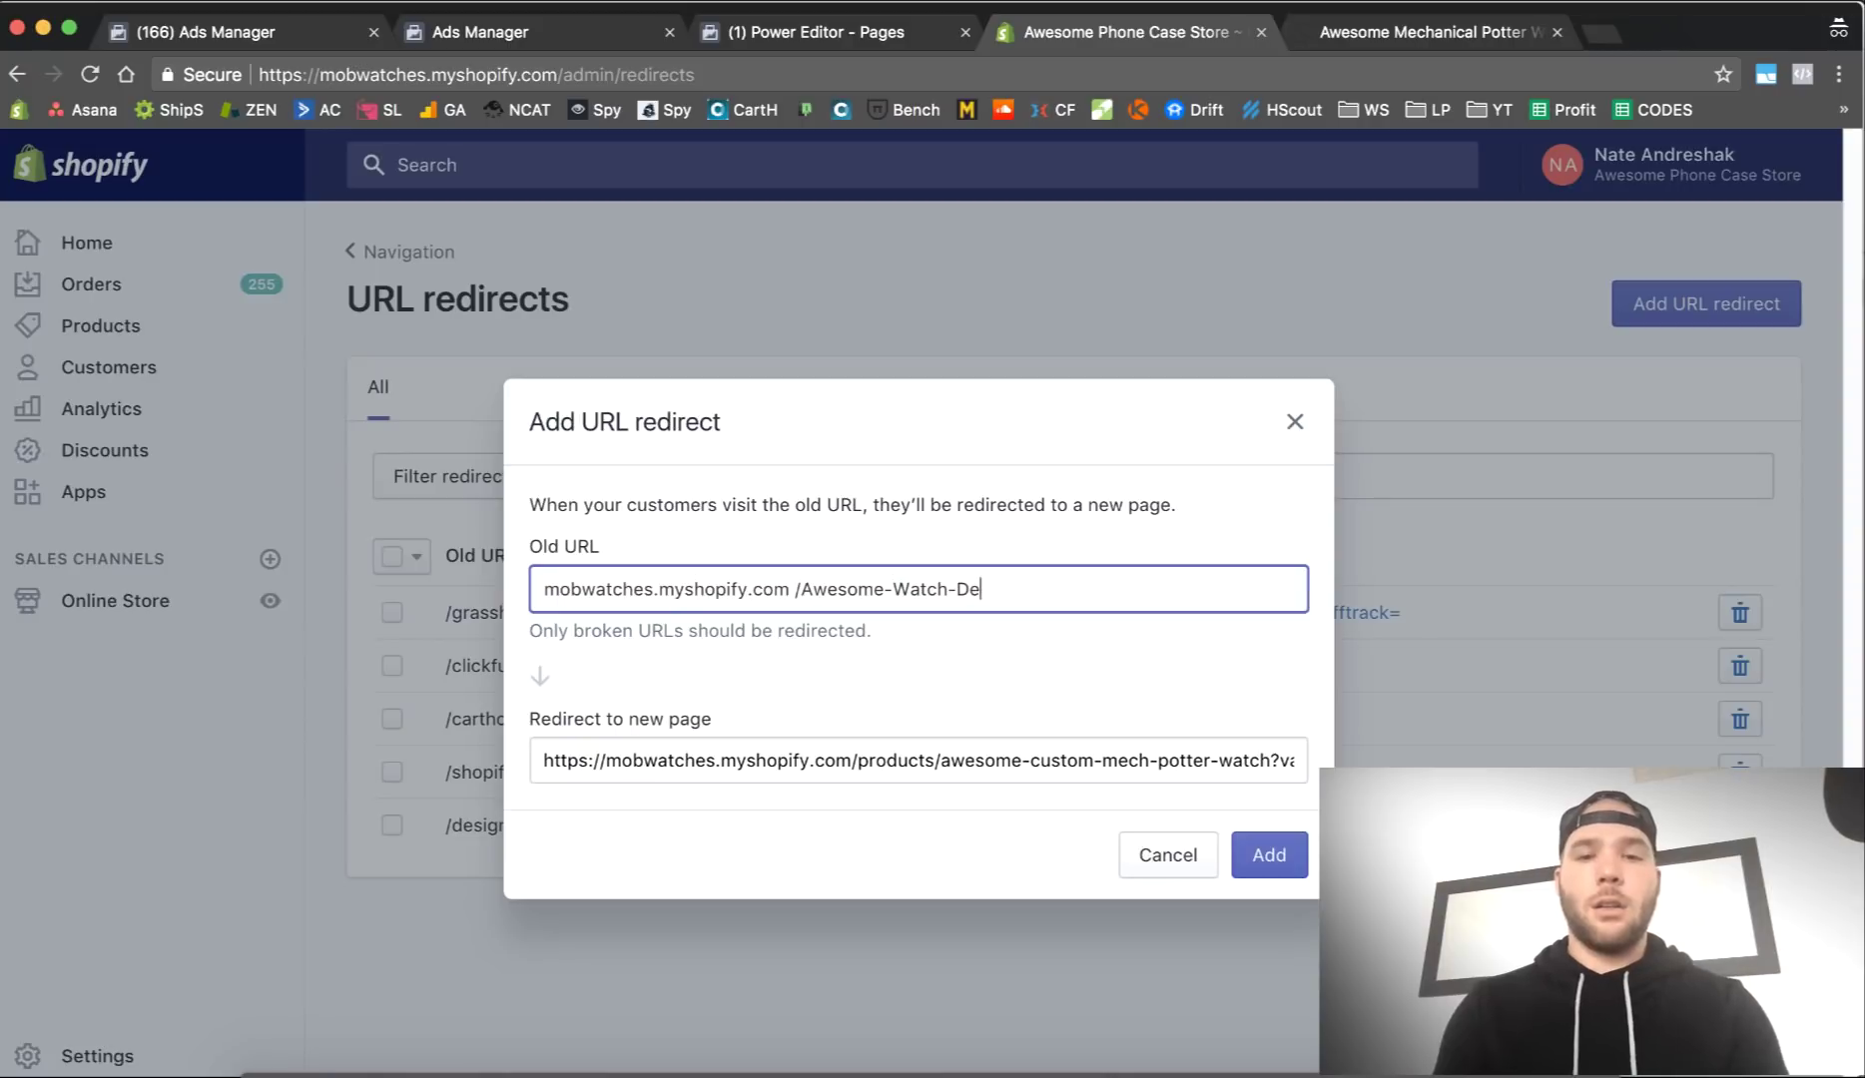
text(ap)
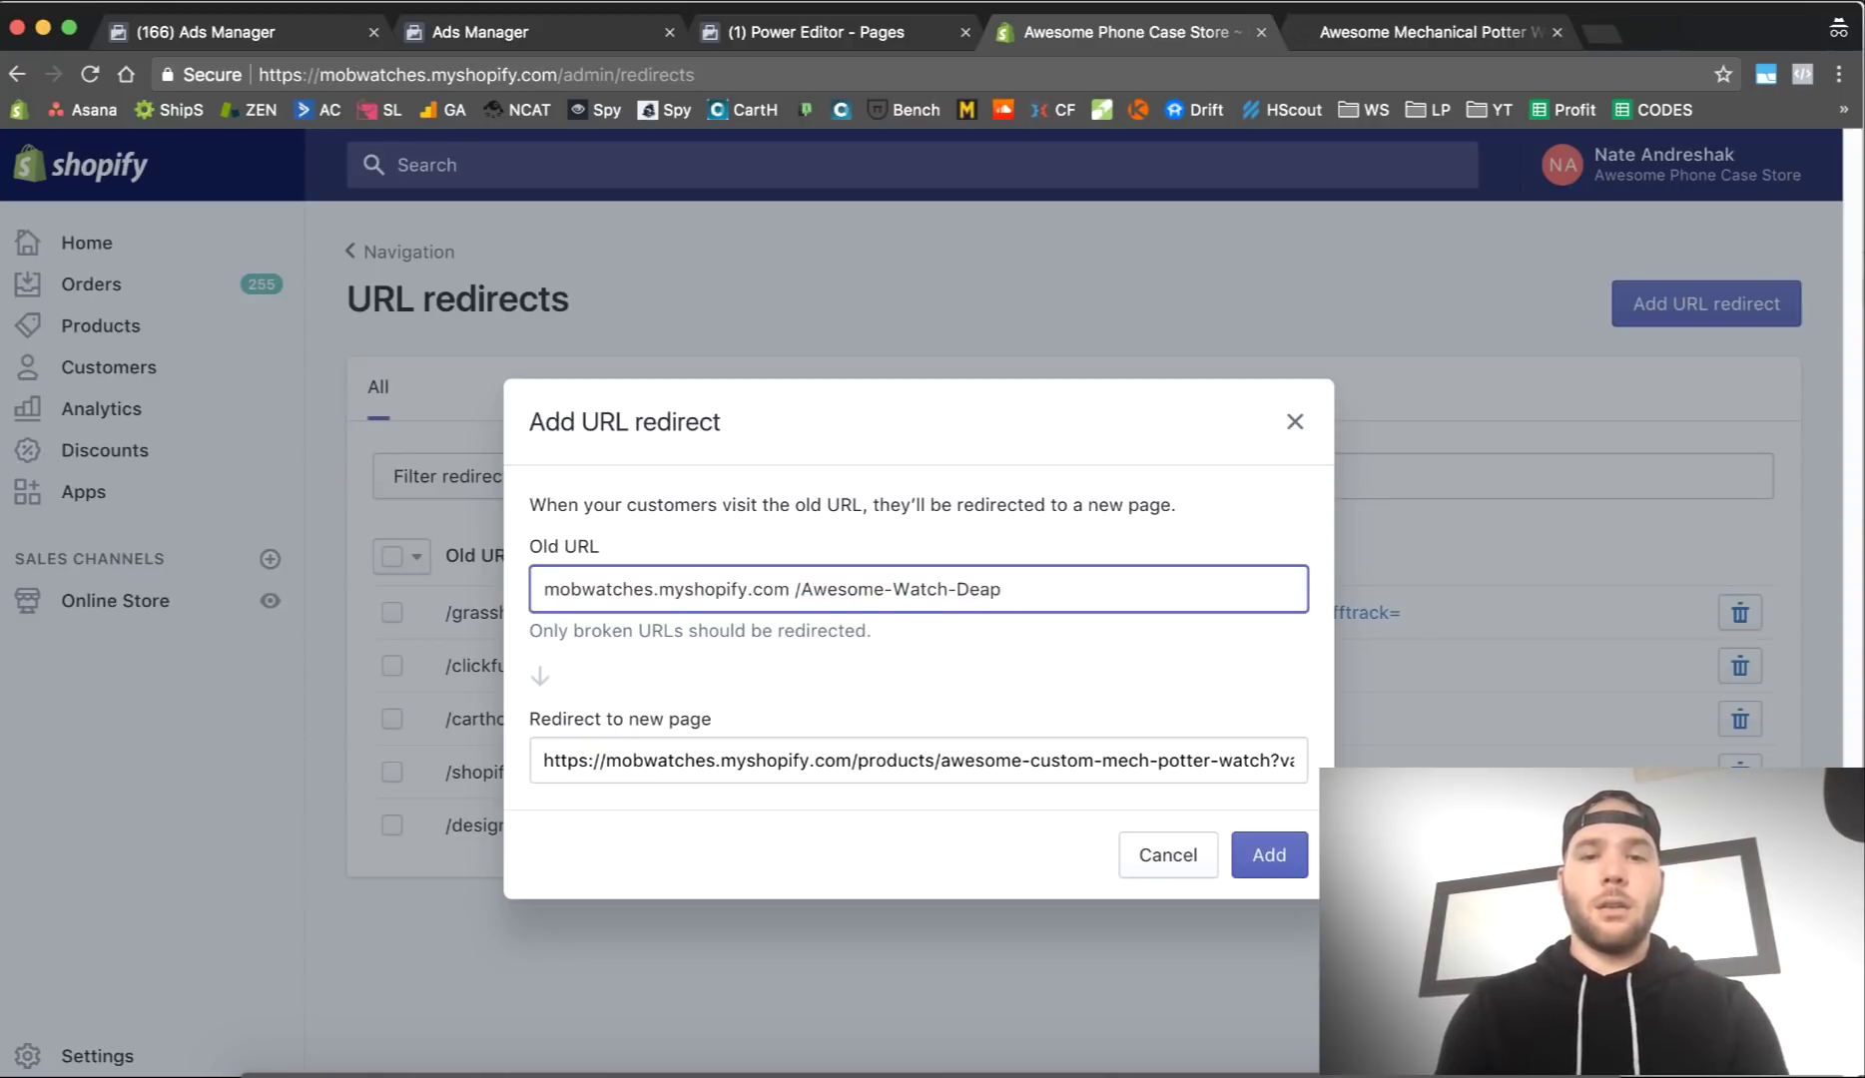
key(BackSpace)
text(l-of)
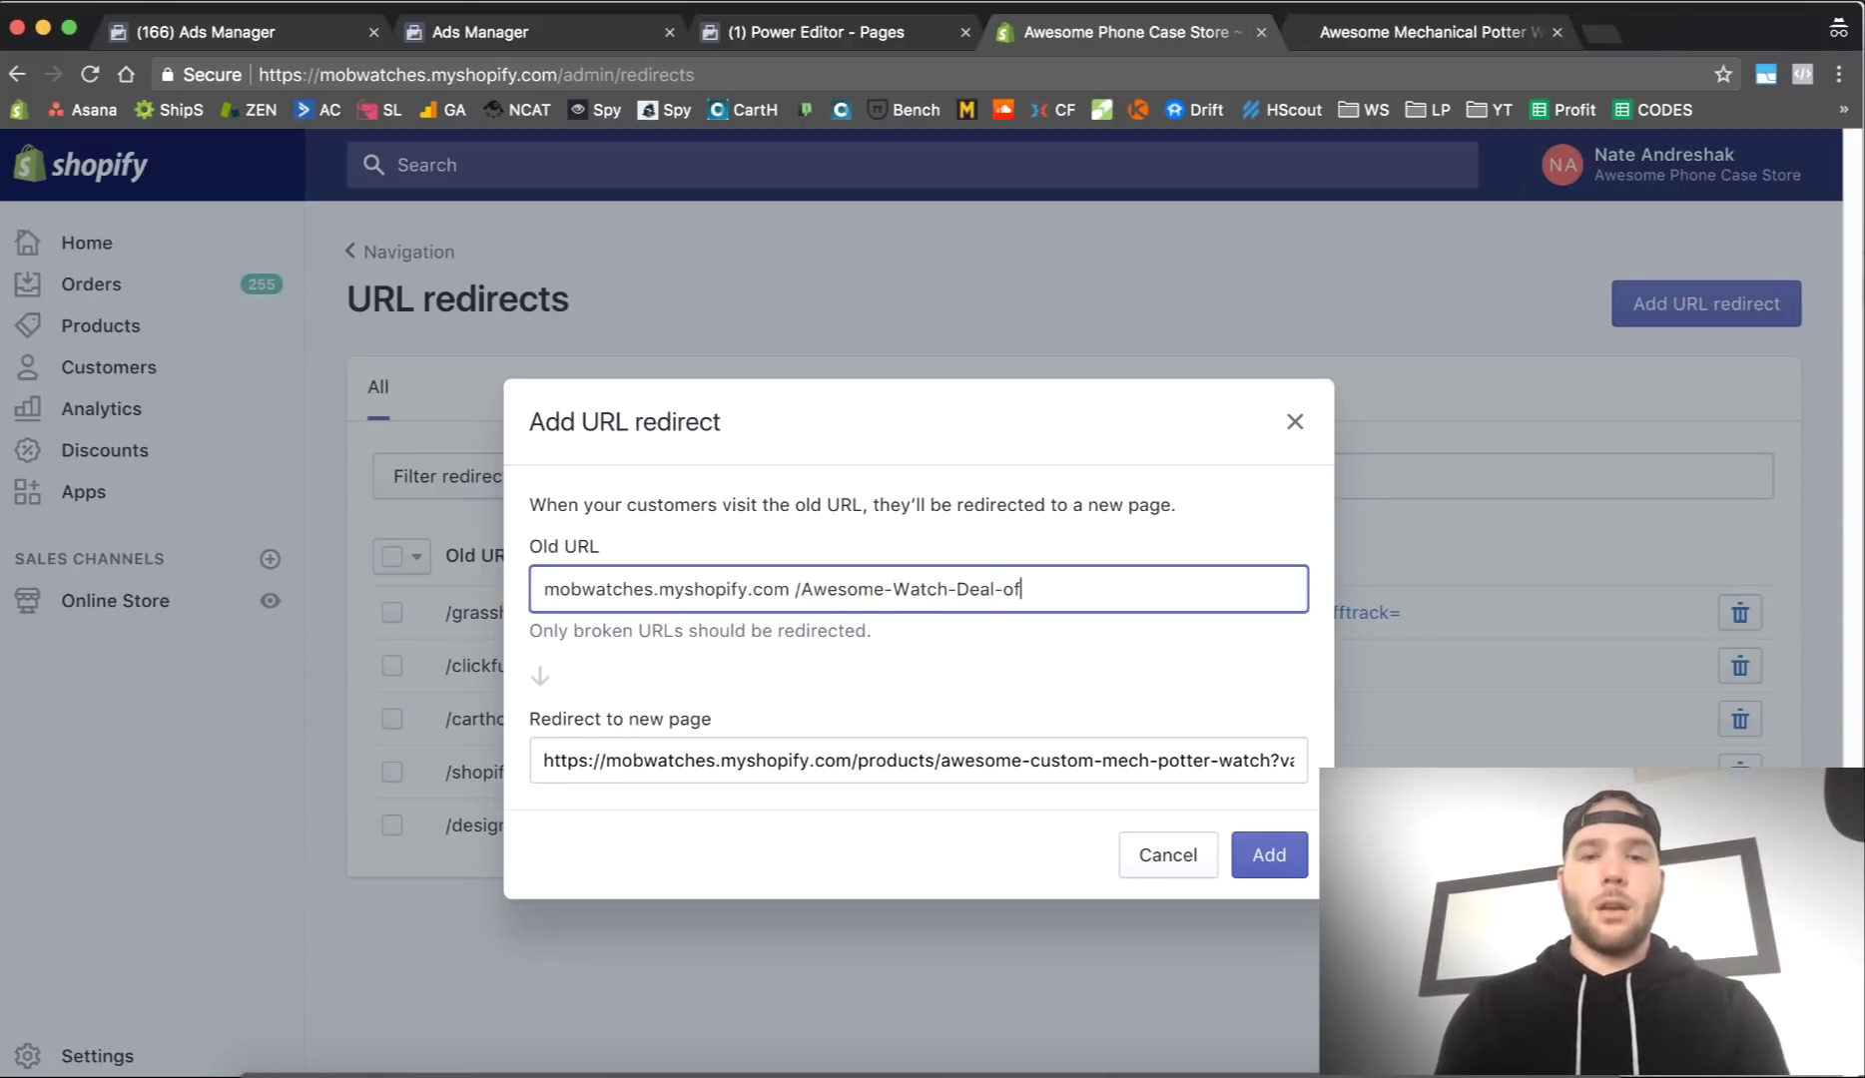
text(-the-day)
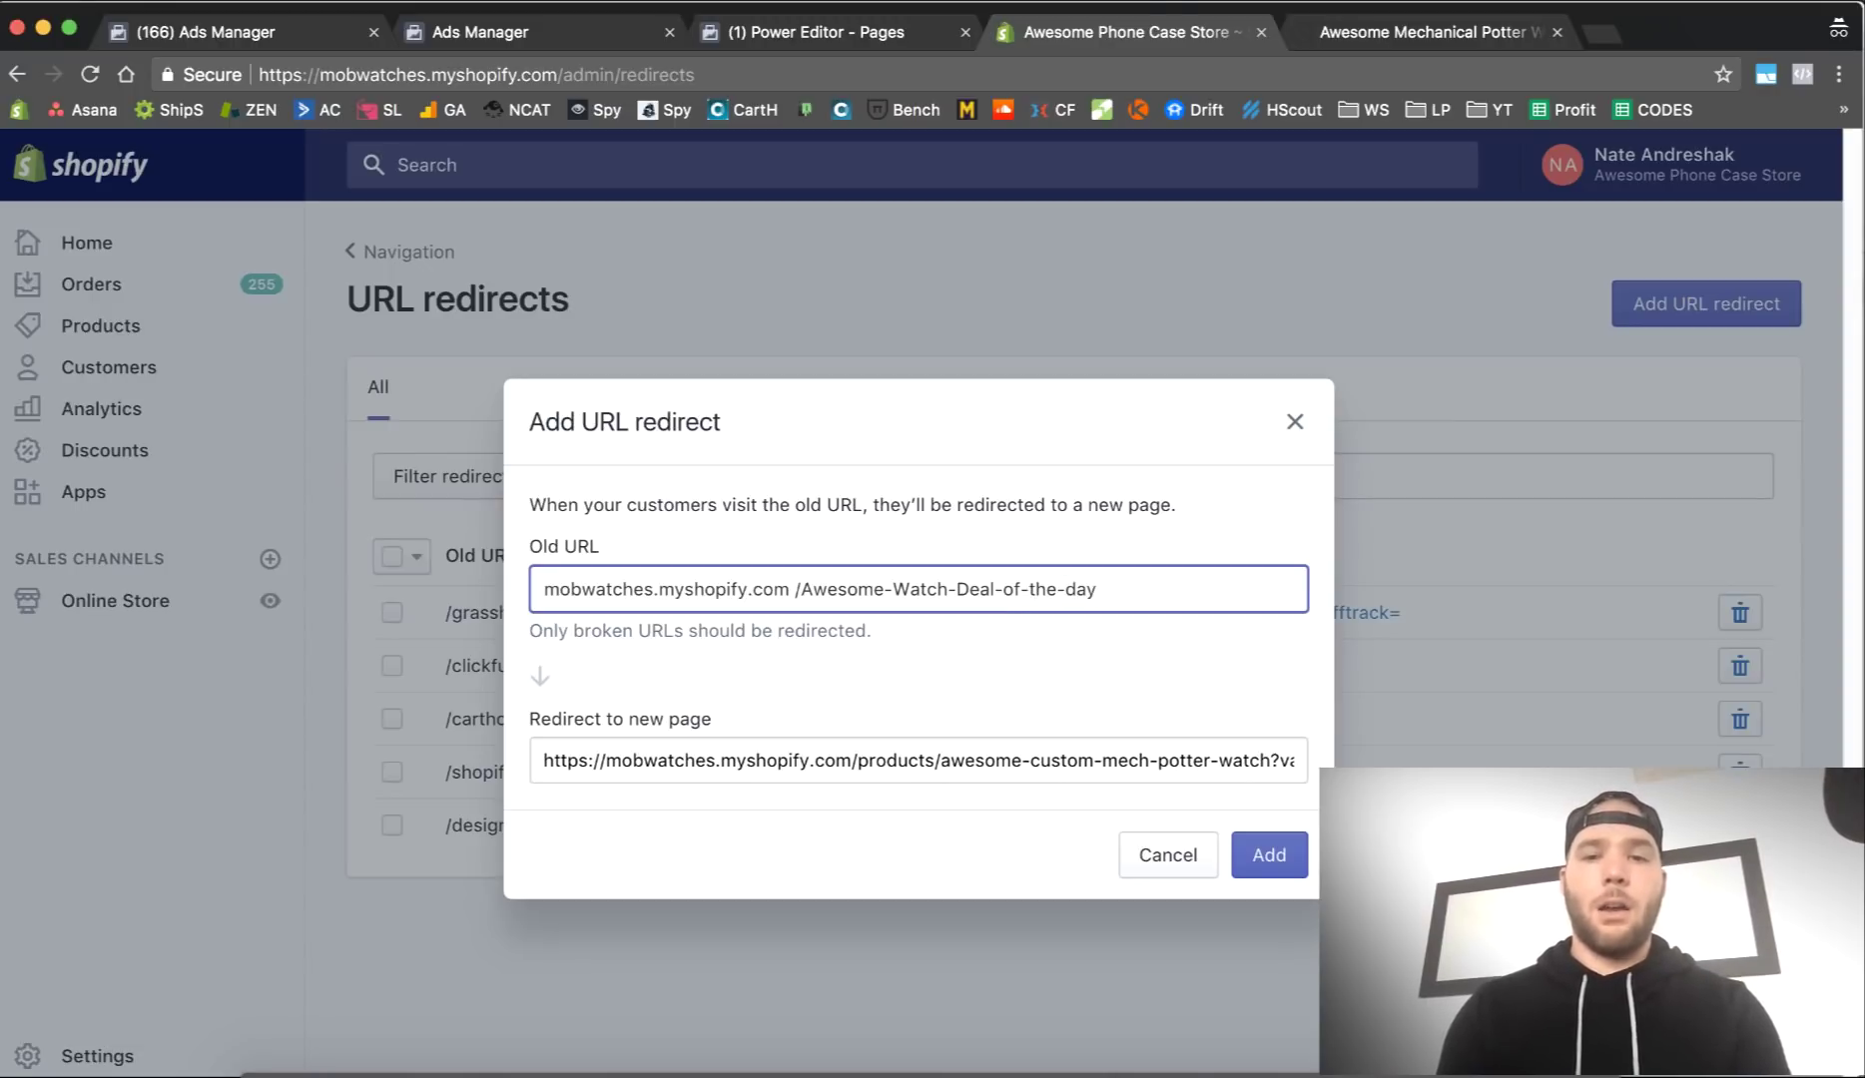
key(BackSpace)
key(BackSpace)
key(BackSpace)
text(Day)
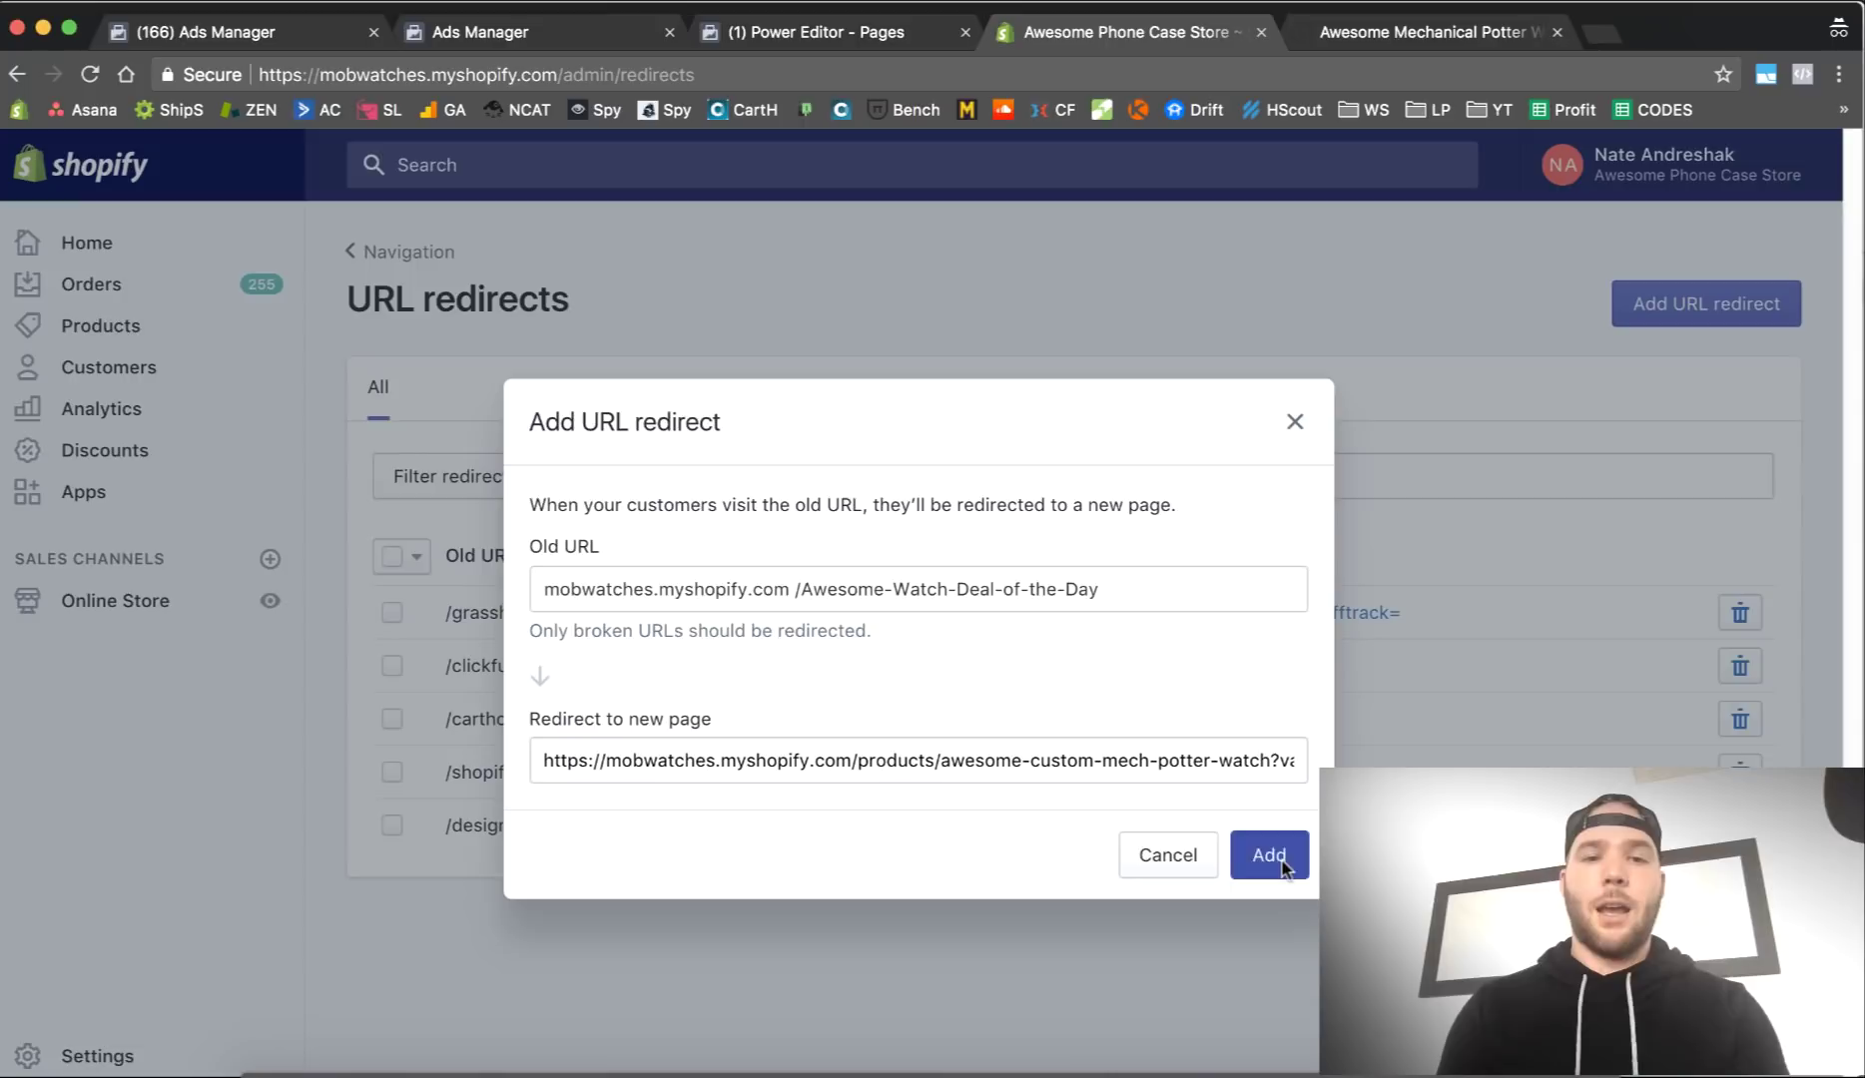
click(1273, 858)
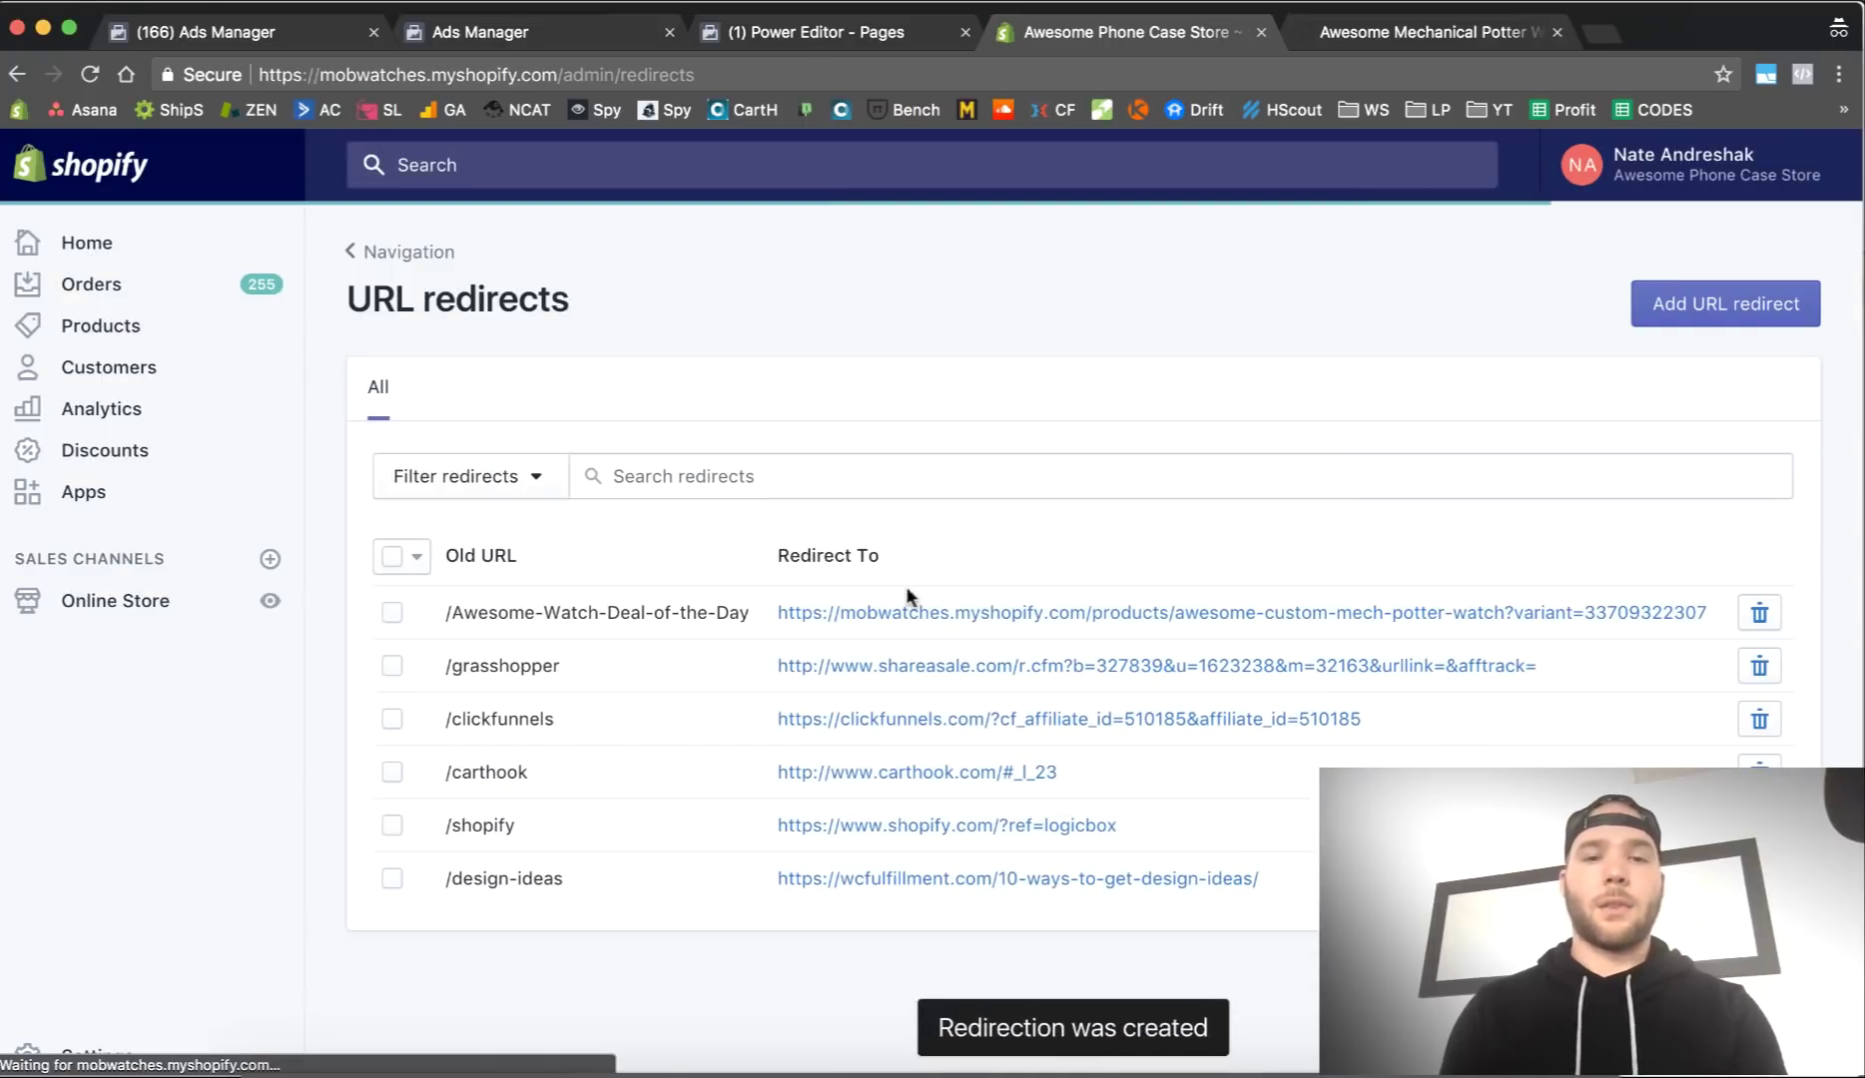
Step: Load the store domain plus /Awesome-Watch-Deal-of-the-Day in the product tab to test the redirect
drag(750, 613, 438, 619)
key(super+c)
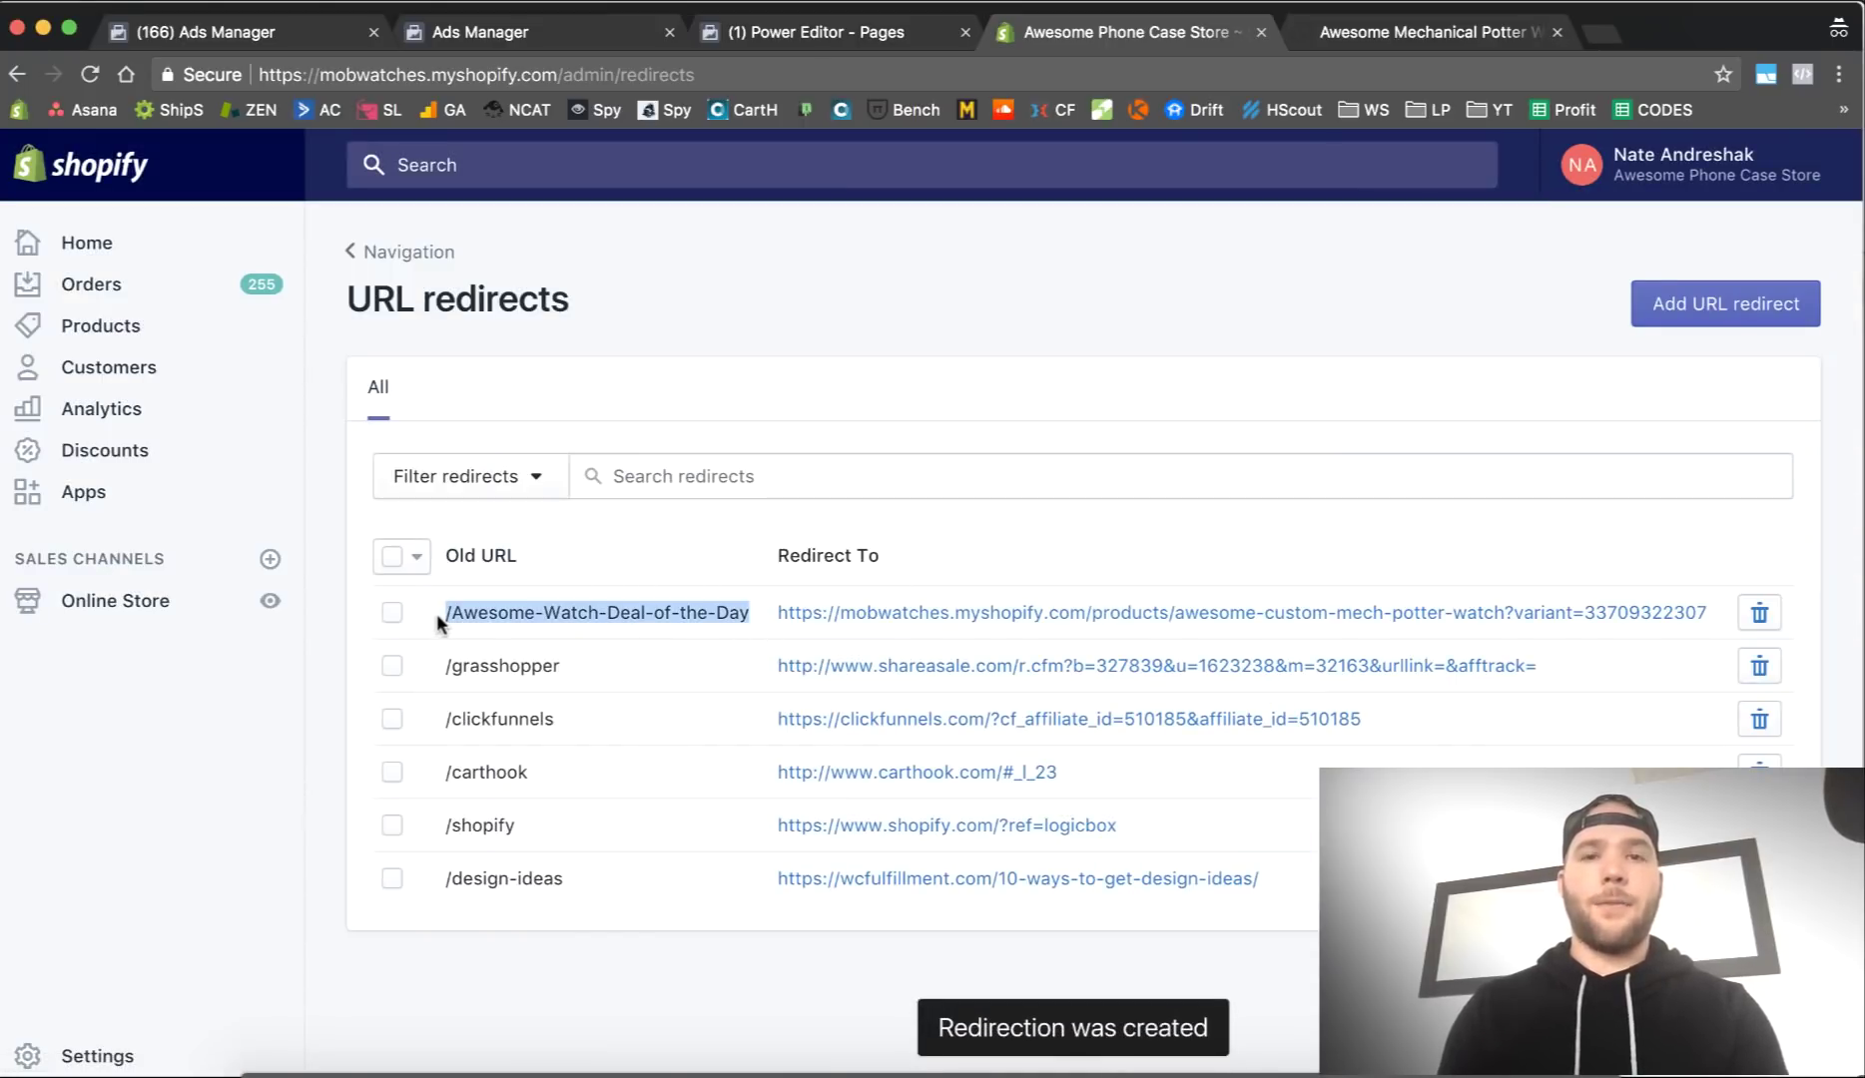
click(1426, 33)
click(561, 76)
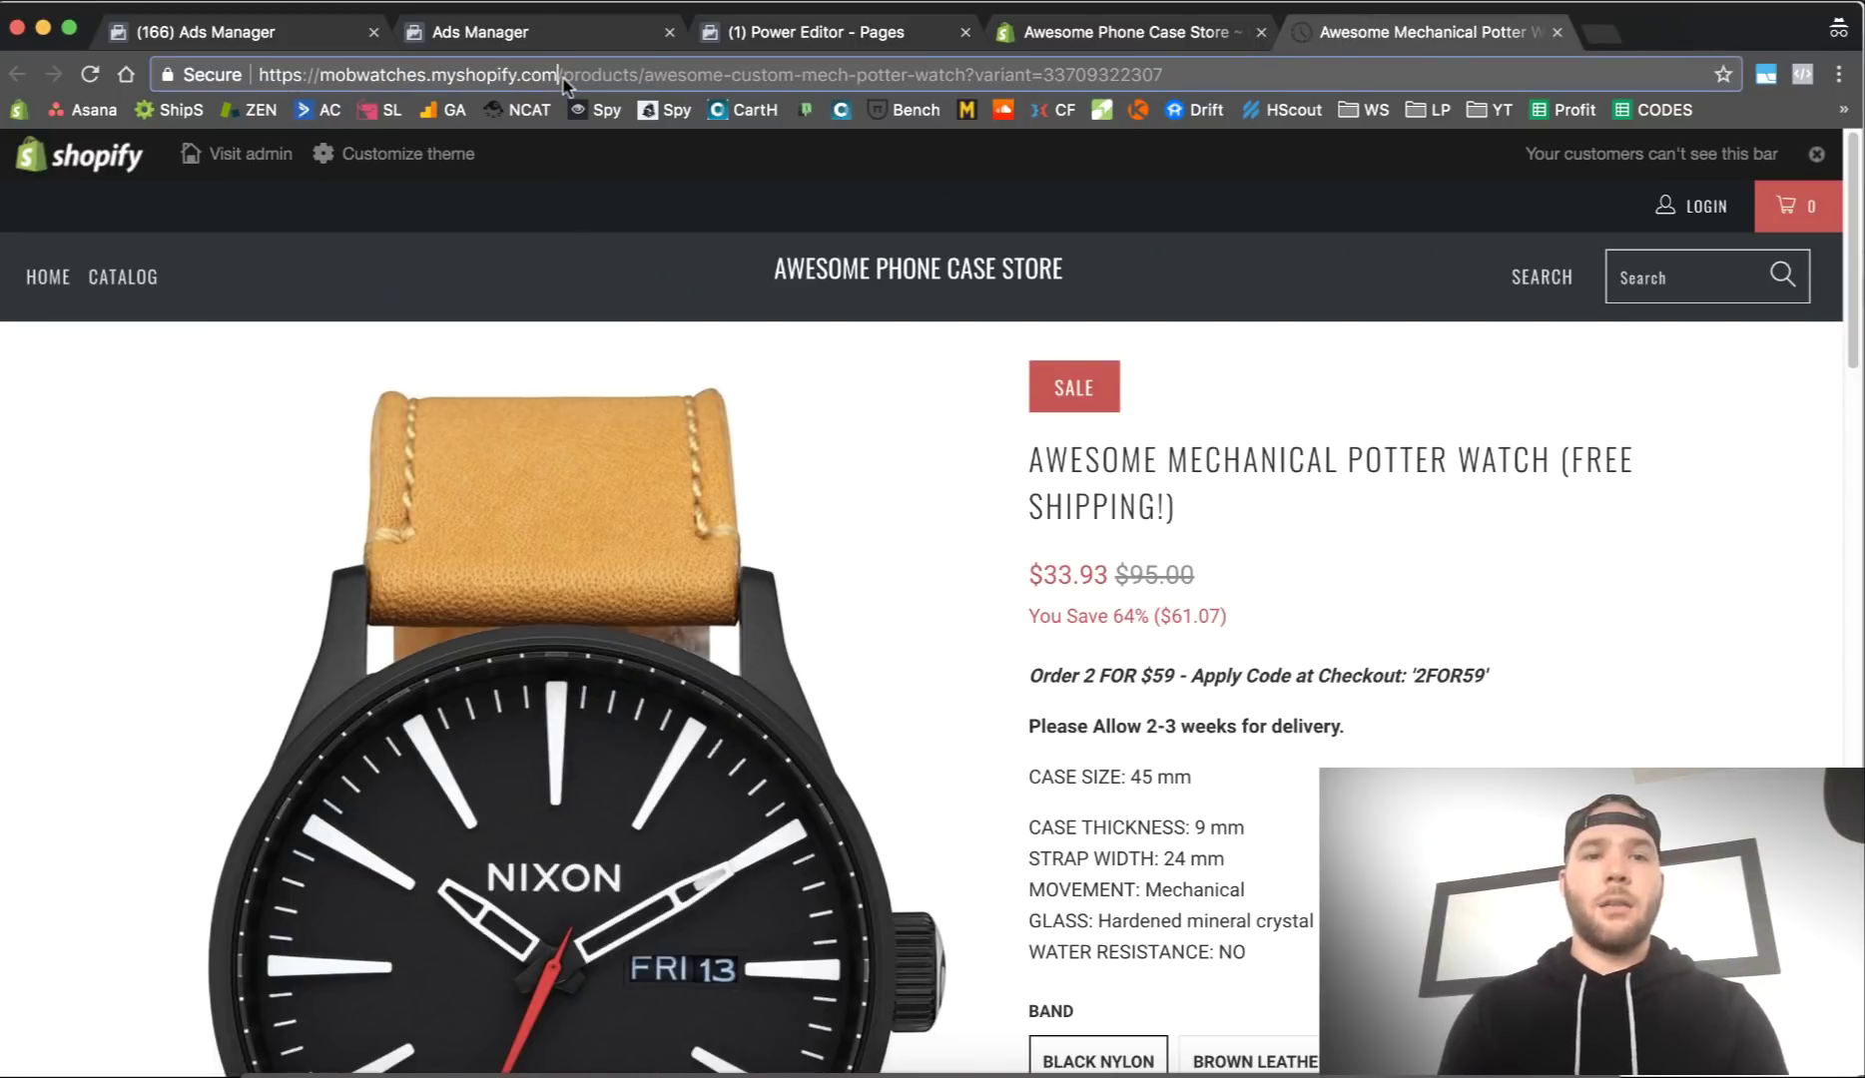
key(shift+super+Right)
key(super+v)
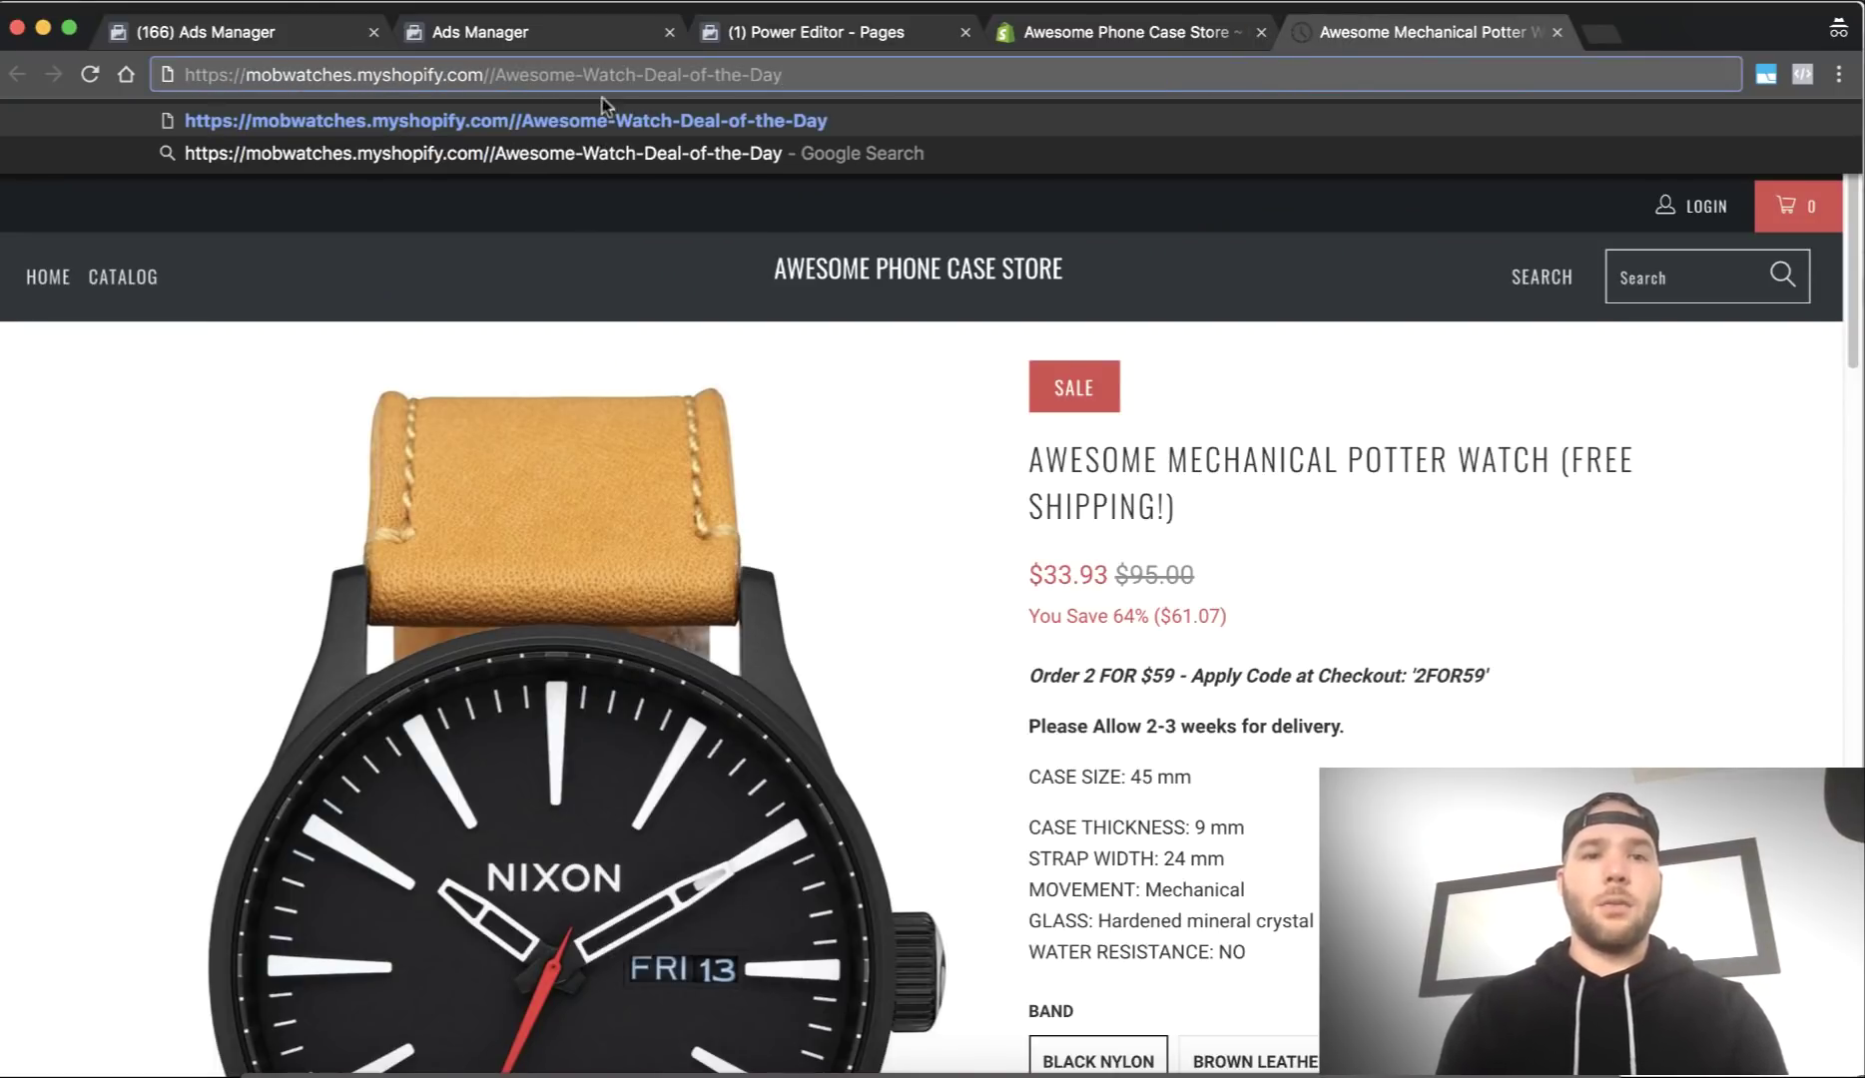
key(BackSpace)
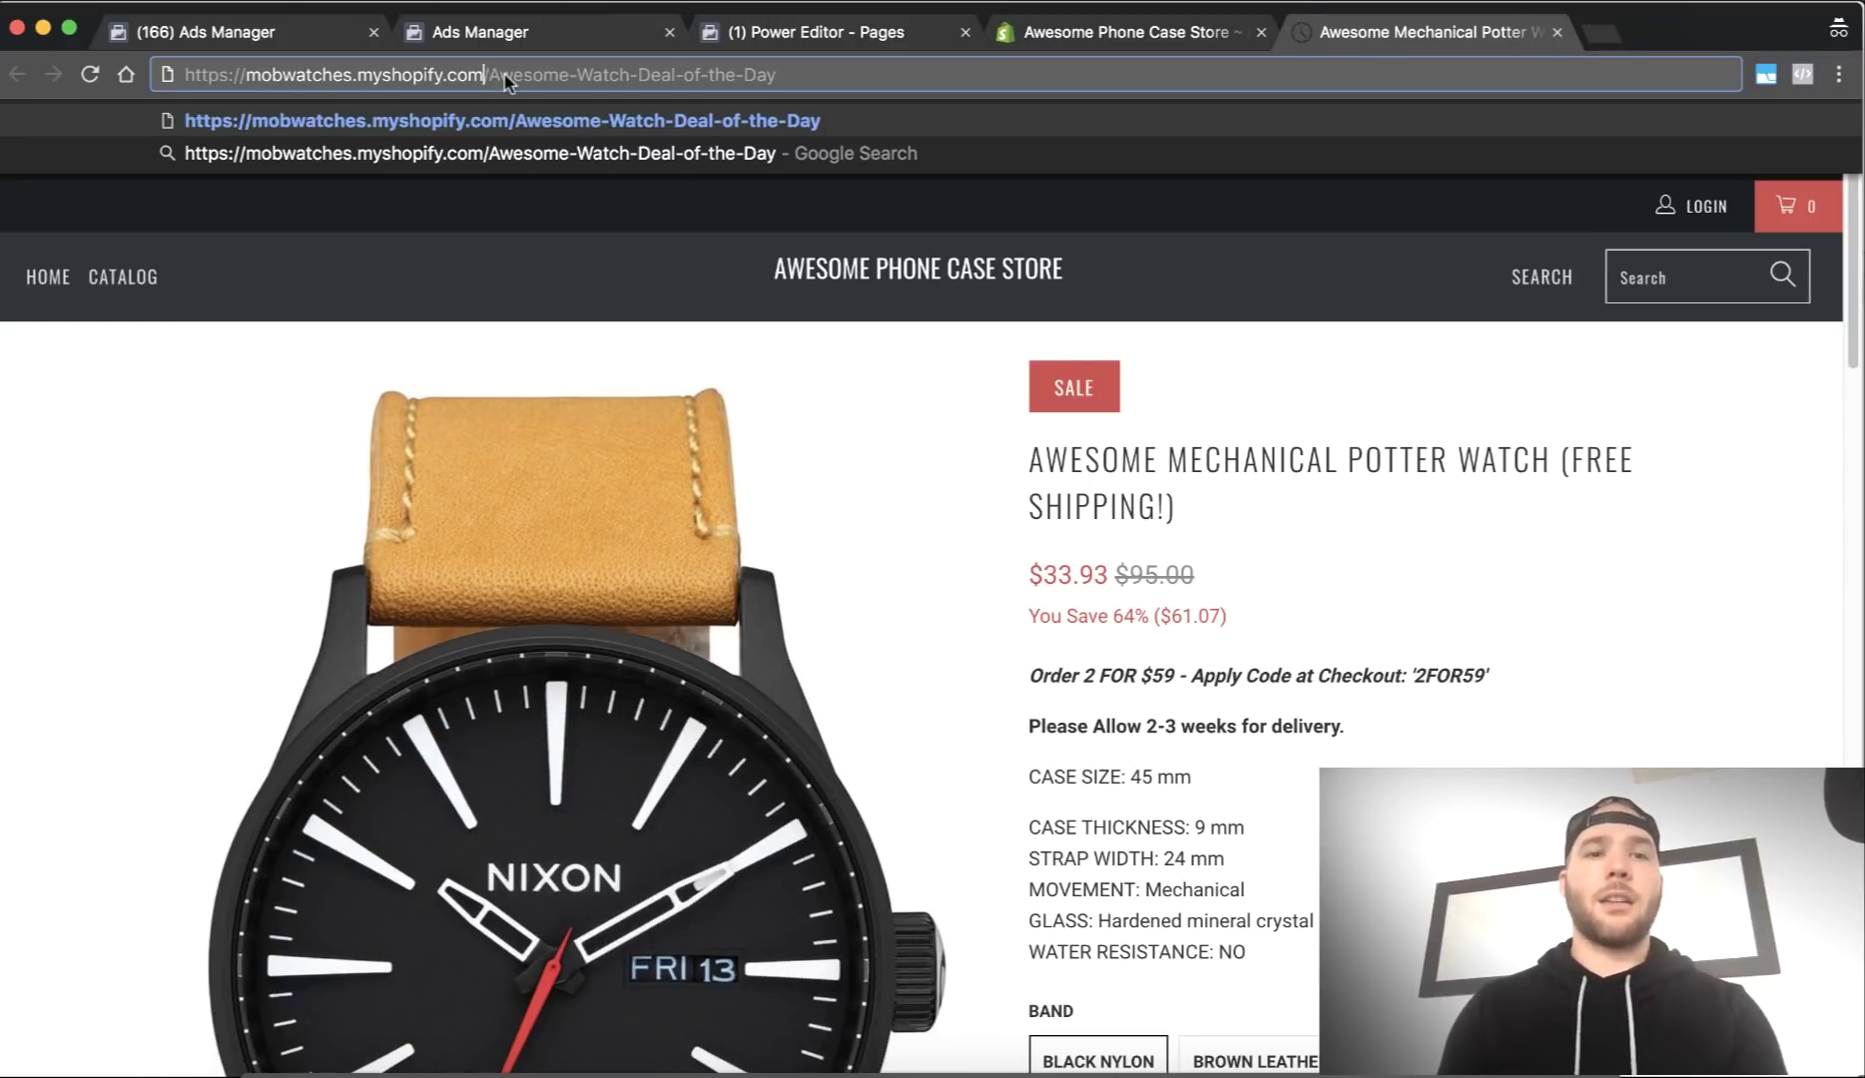
key(super+a)
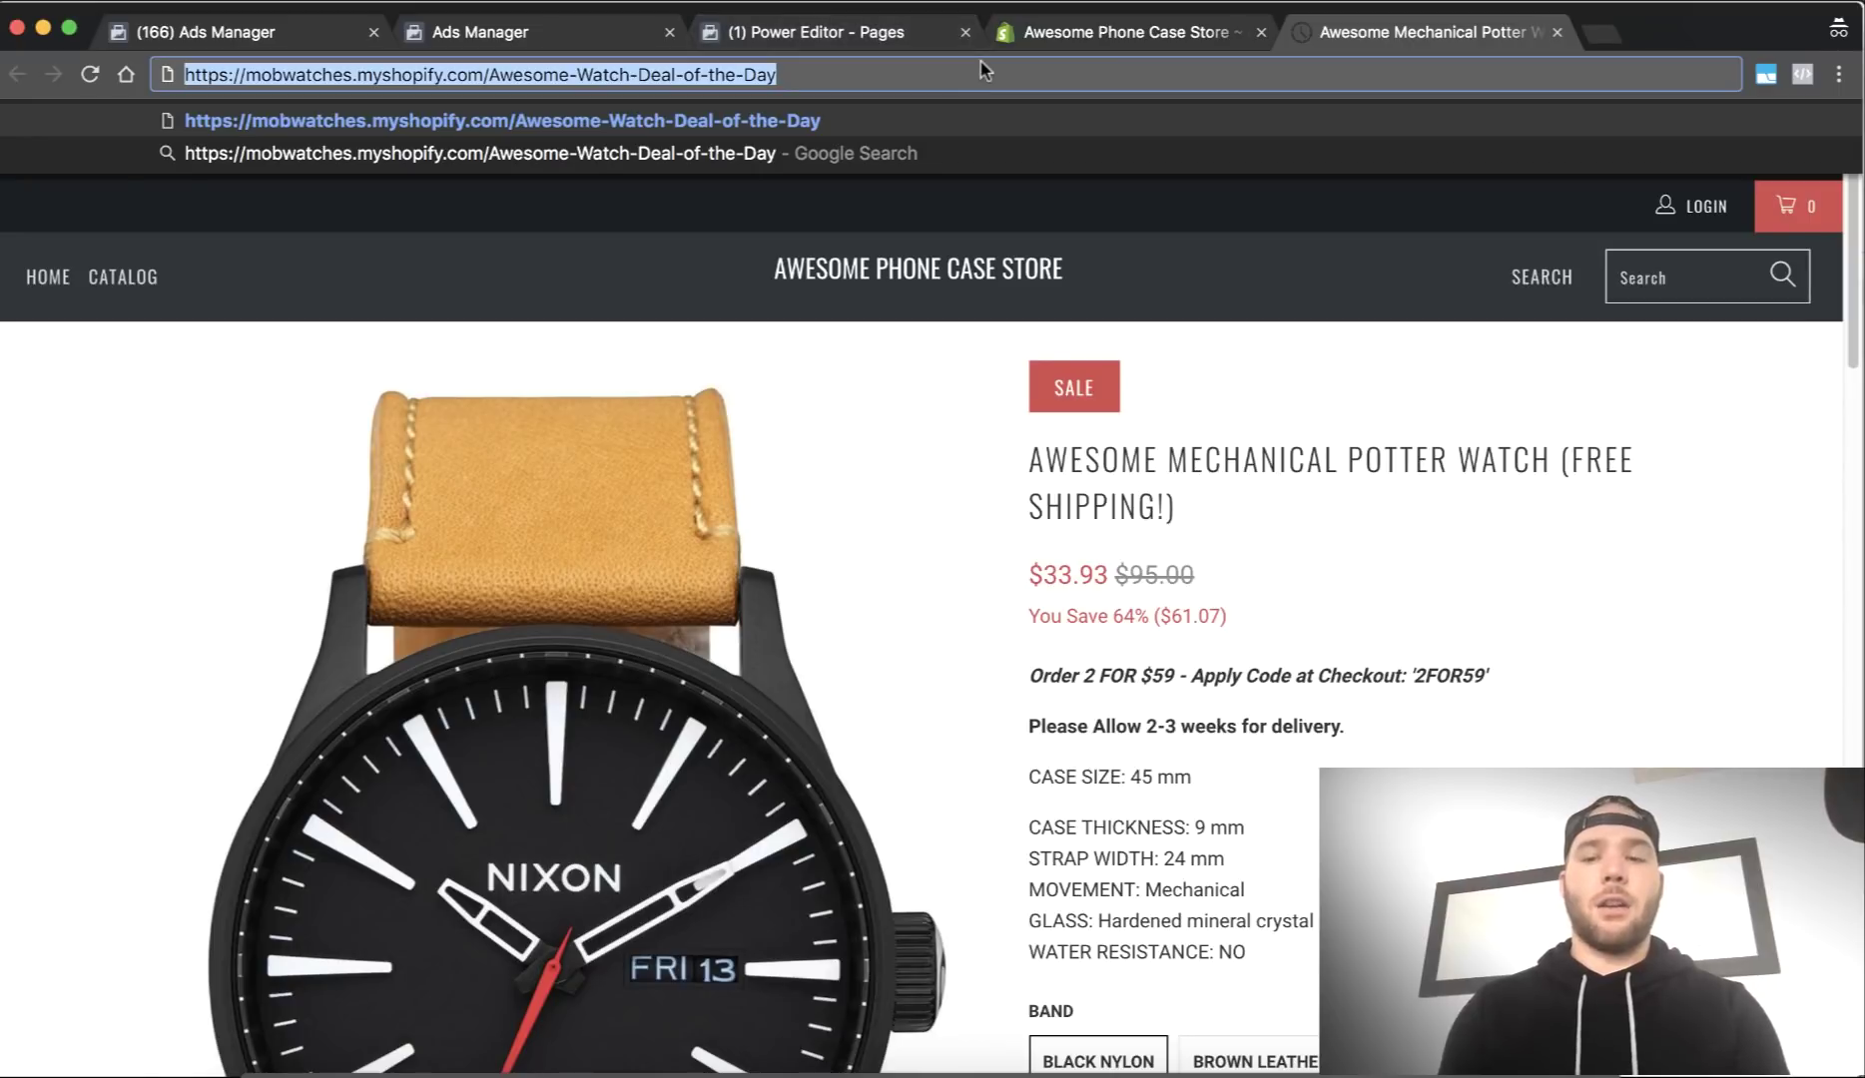
key(Return)
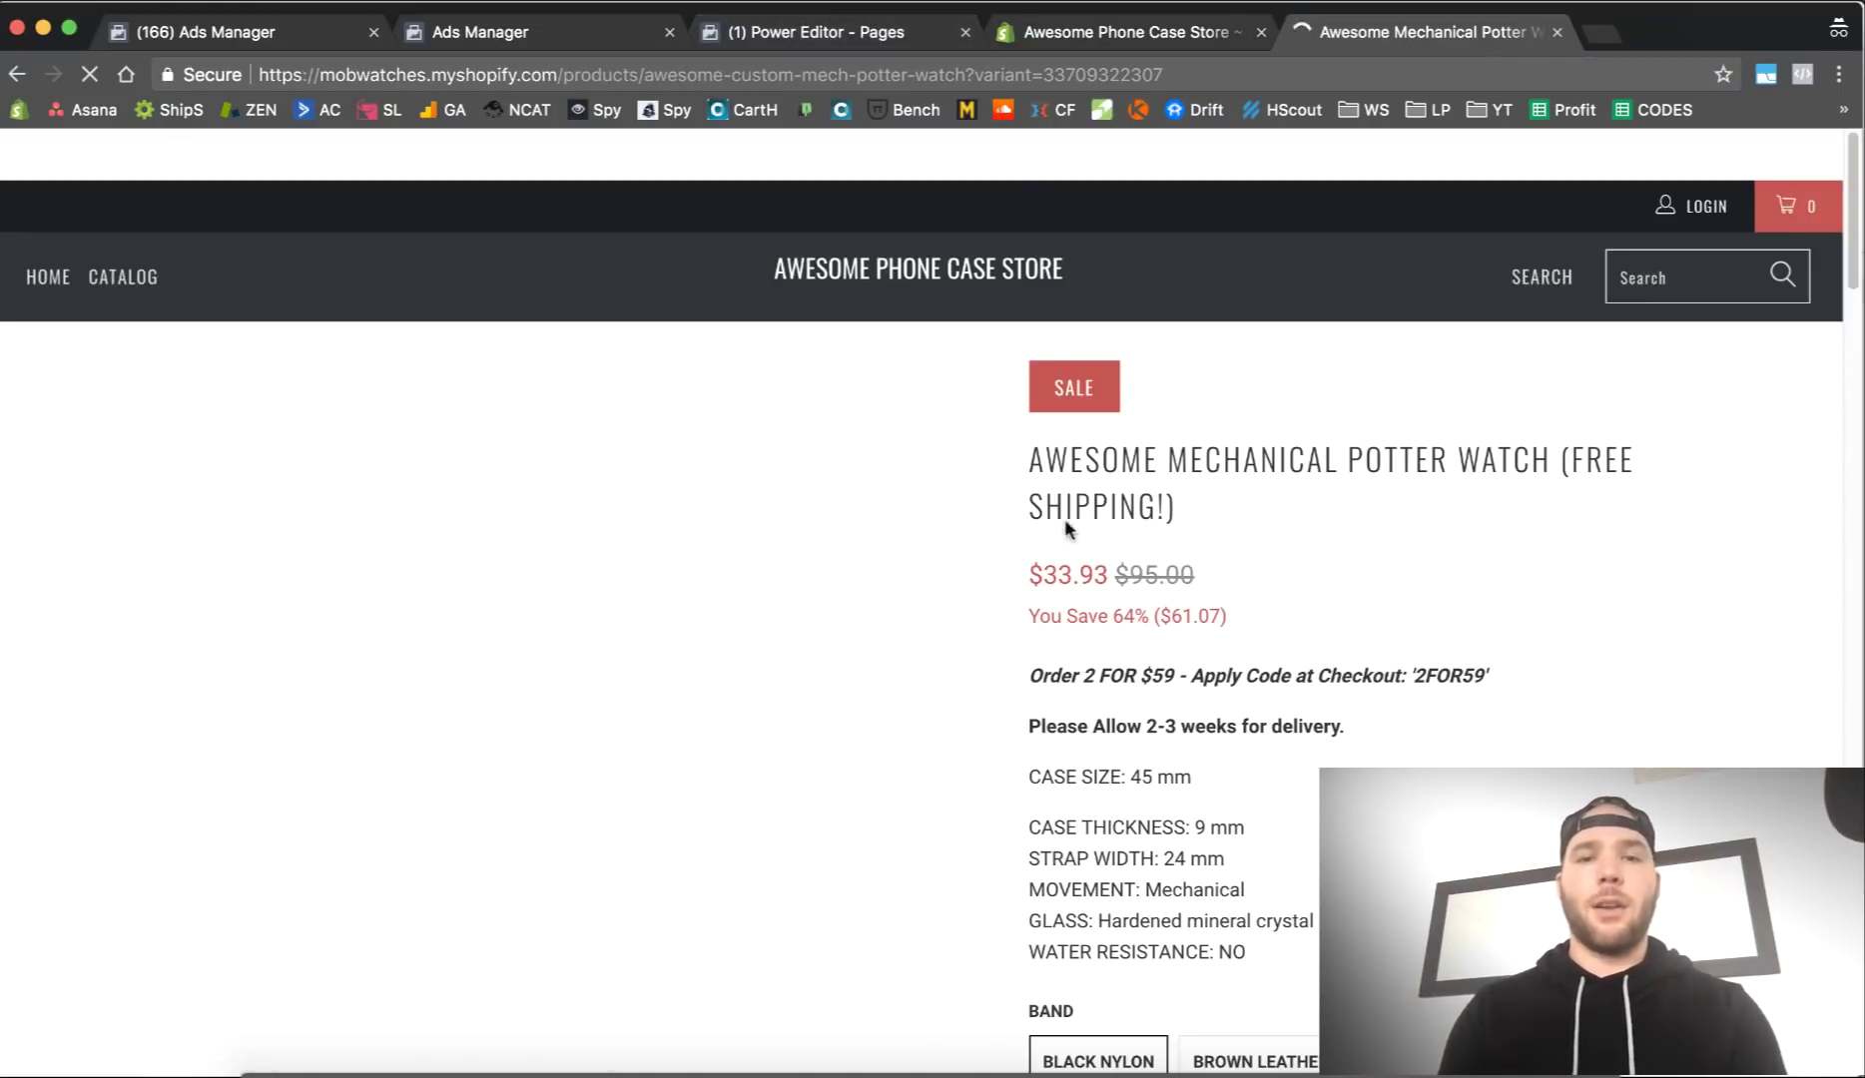
Step: Look over the wallet ad preview in Ads Manager, then close it
click(895, 38)
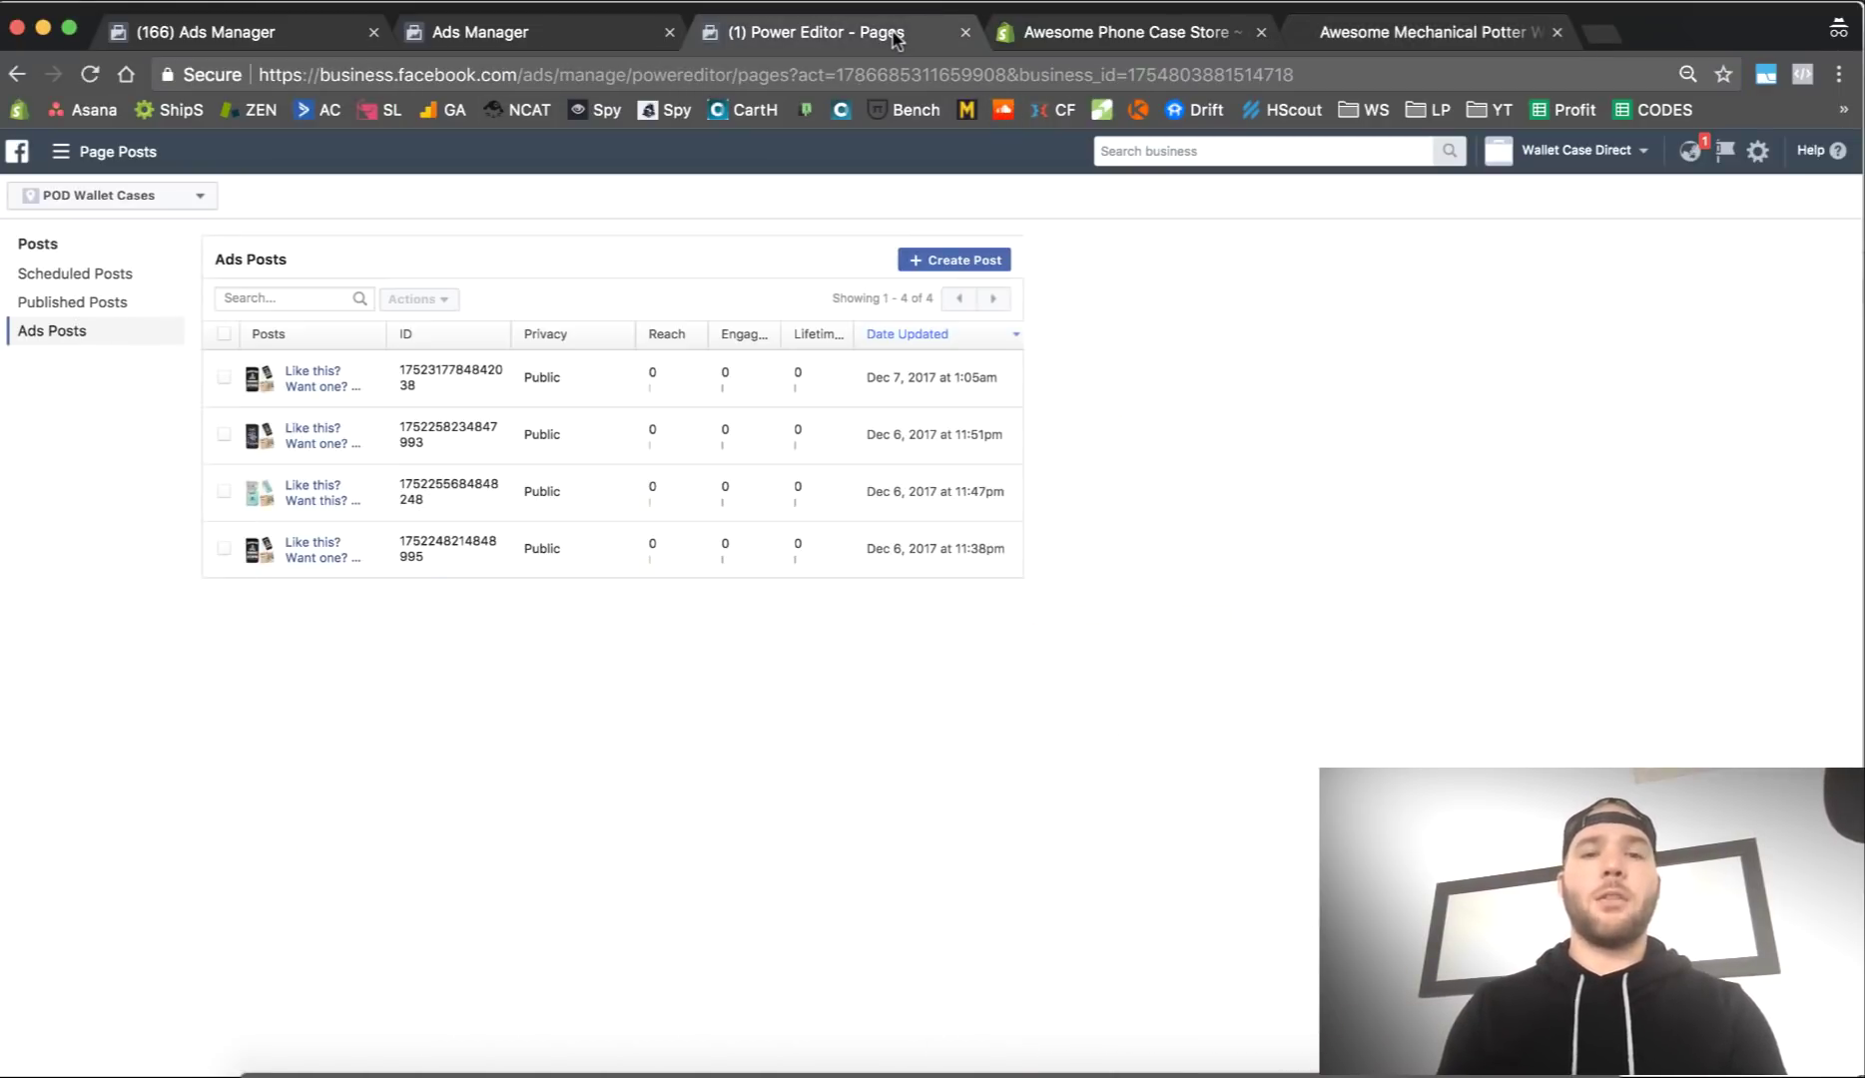
click(606, 36)
click(839, 46)
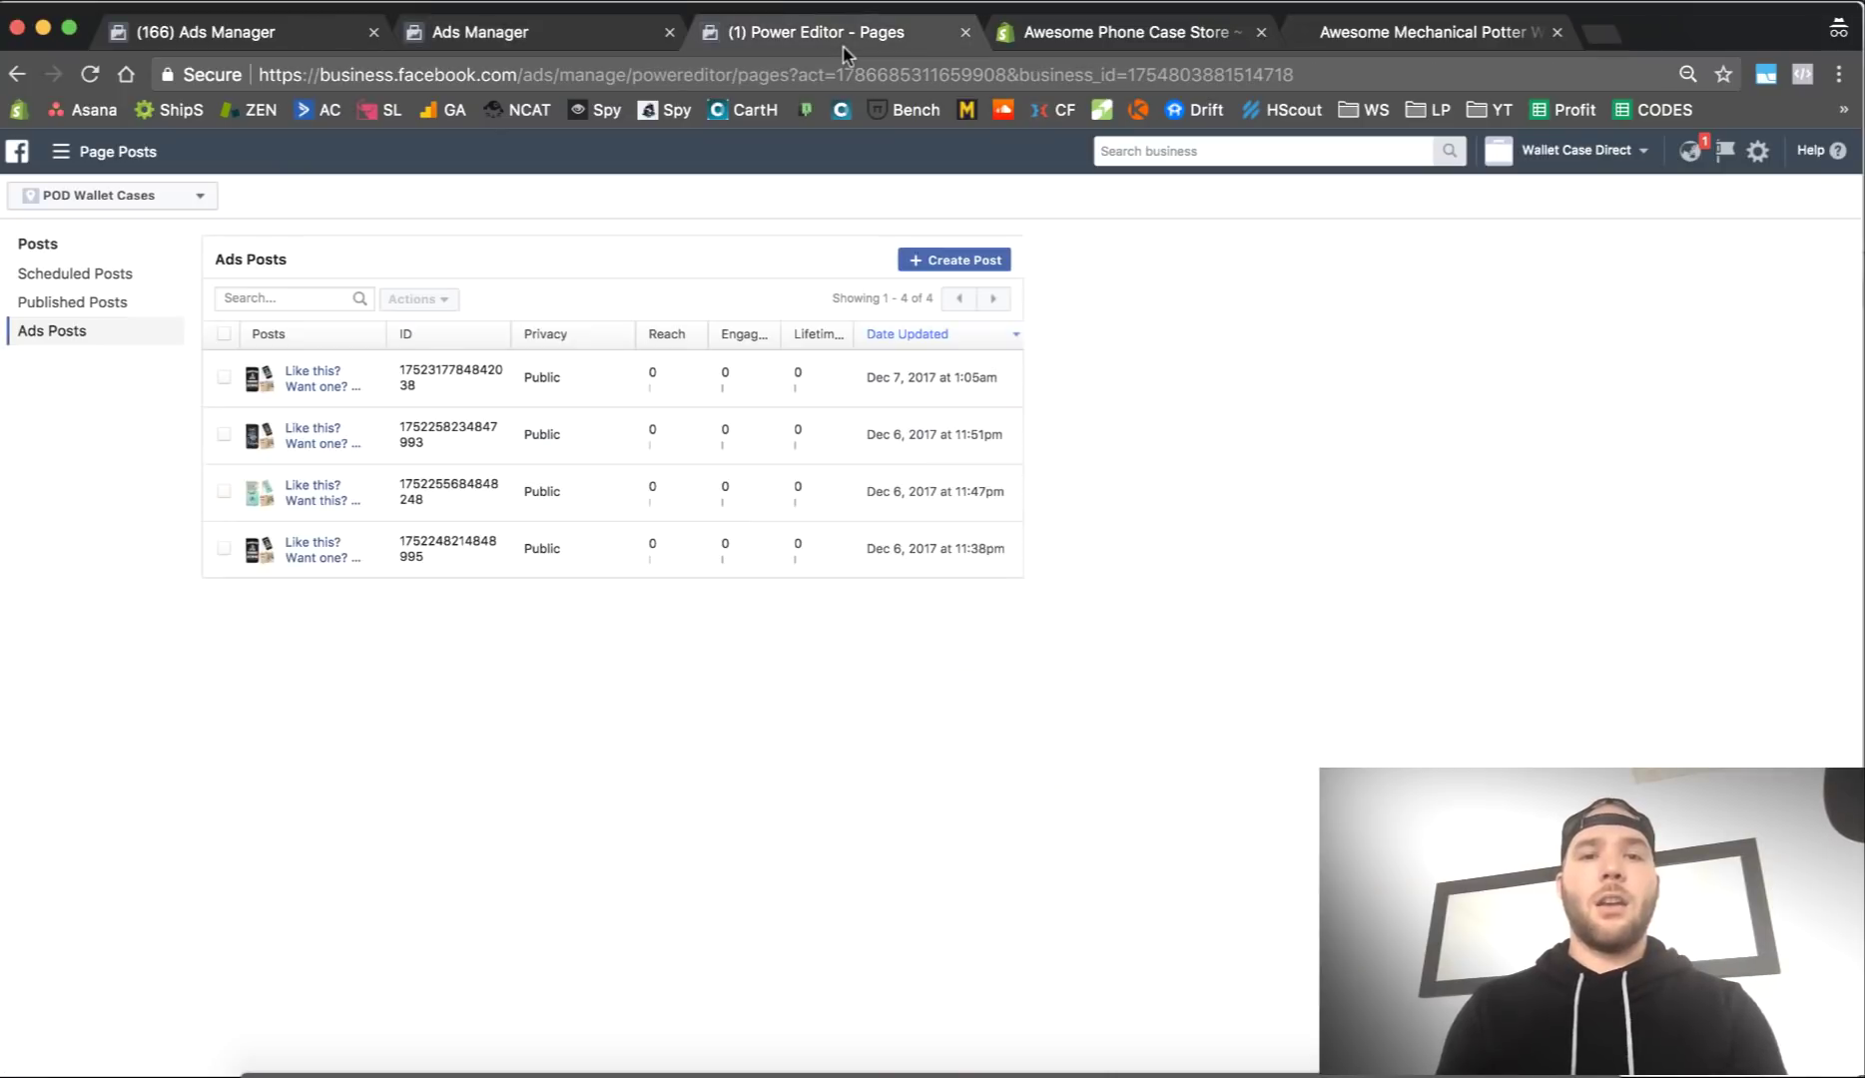
click(544, 32)
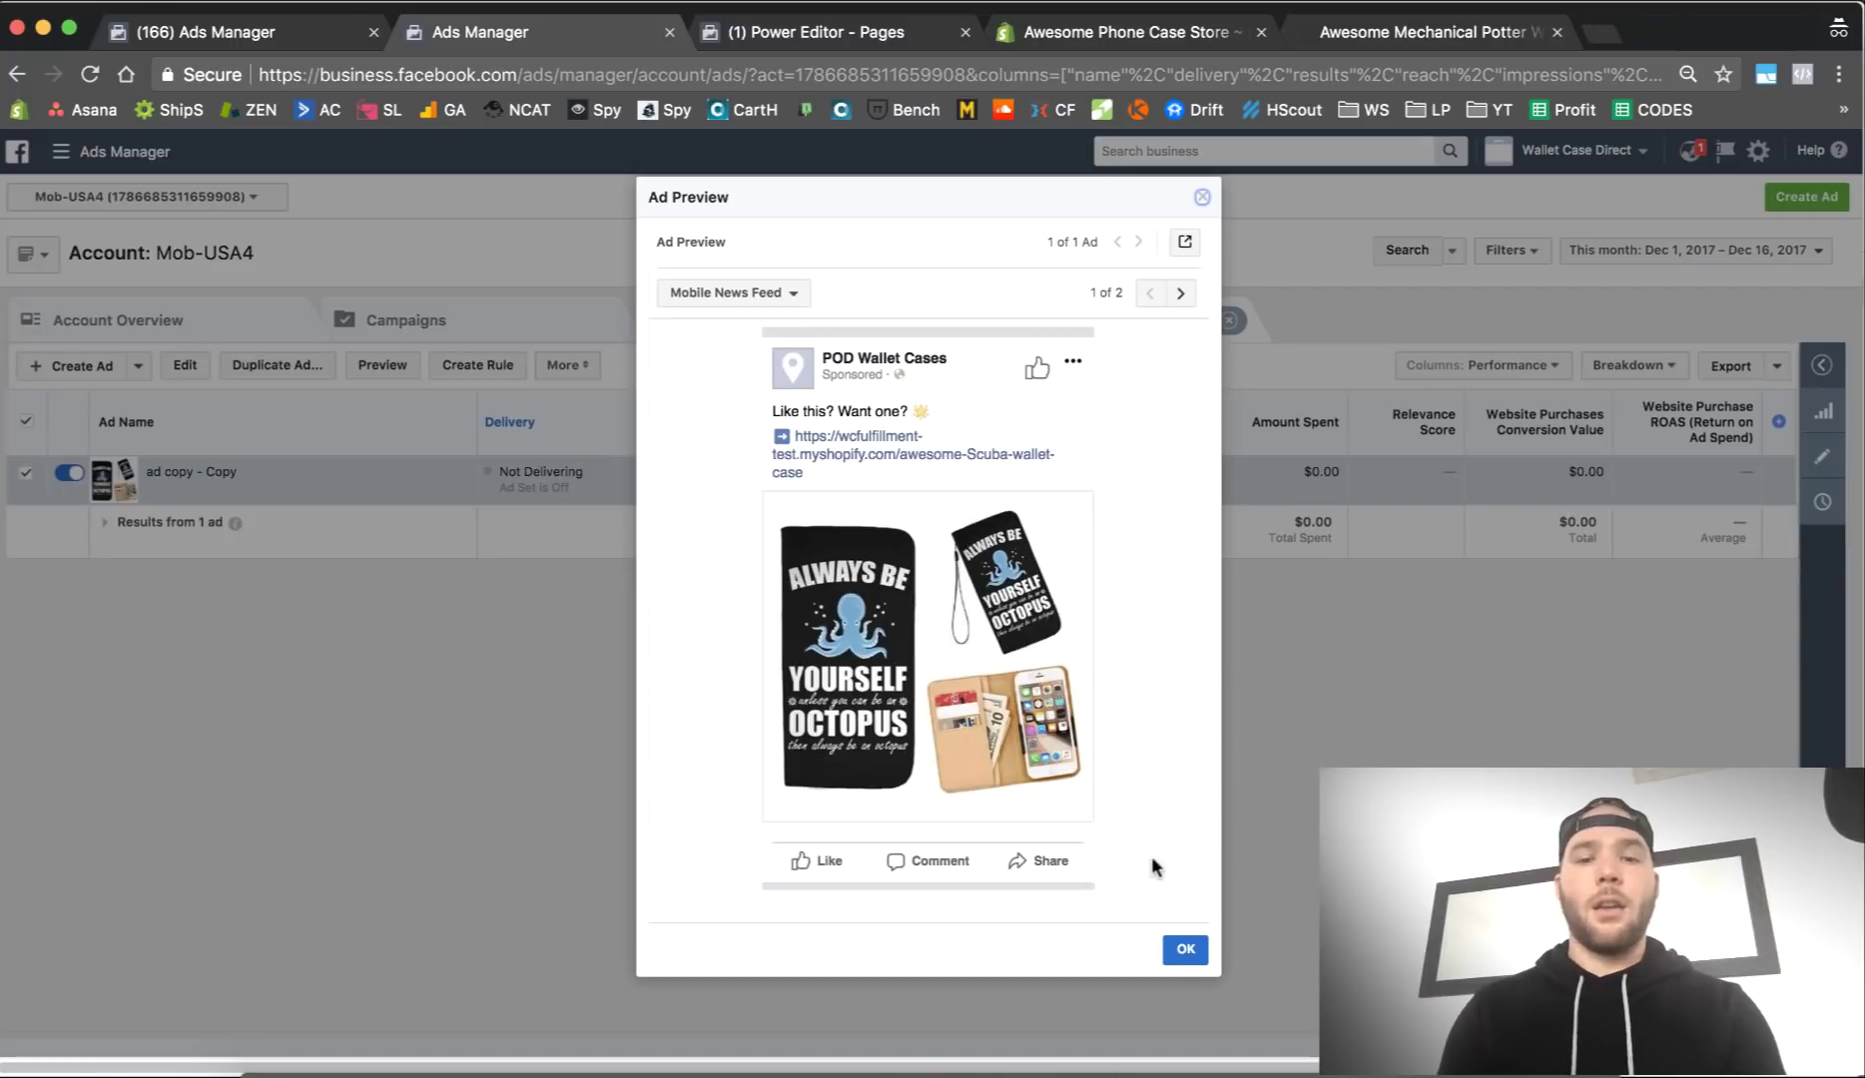
click(1202, 197)
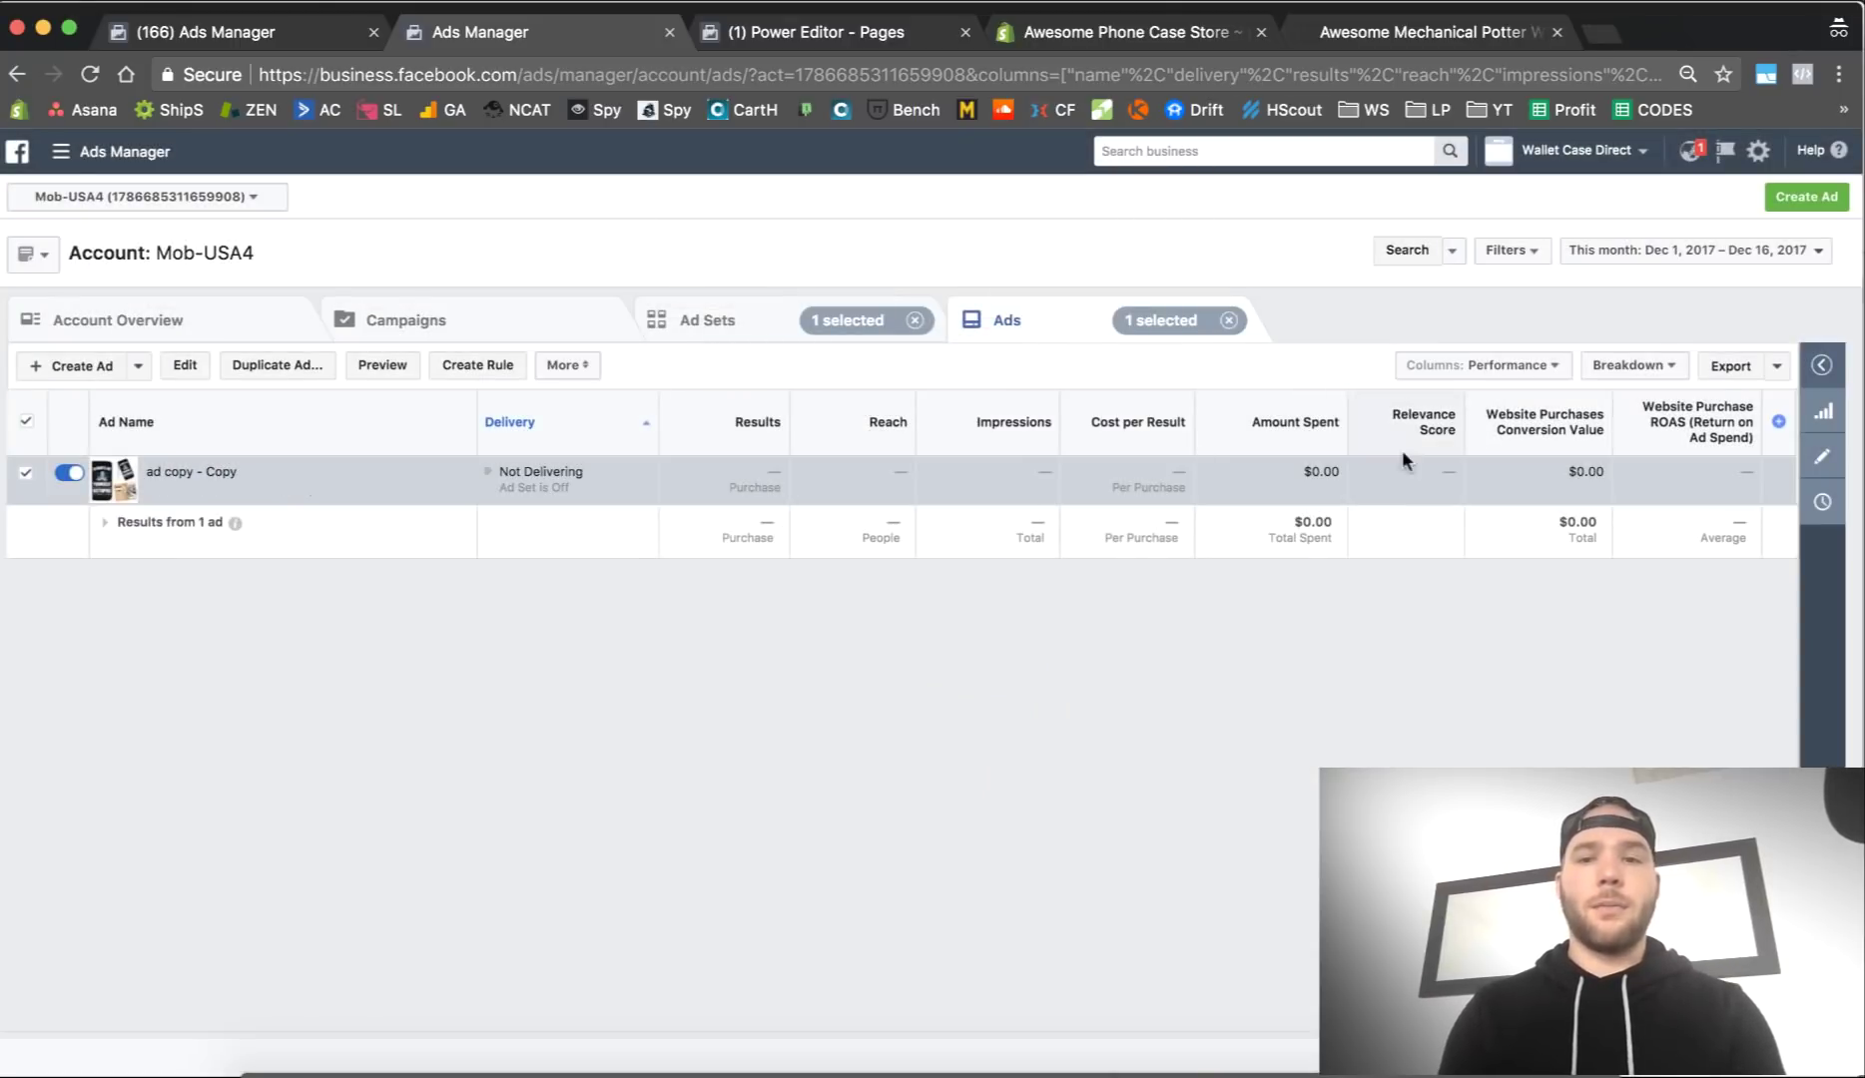
Step: Start a new page post for the copied ad with the pasted redirect link and no preview card
click(1805, 470)
scroll(1258, 684, down, 5)
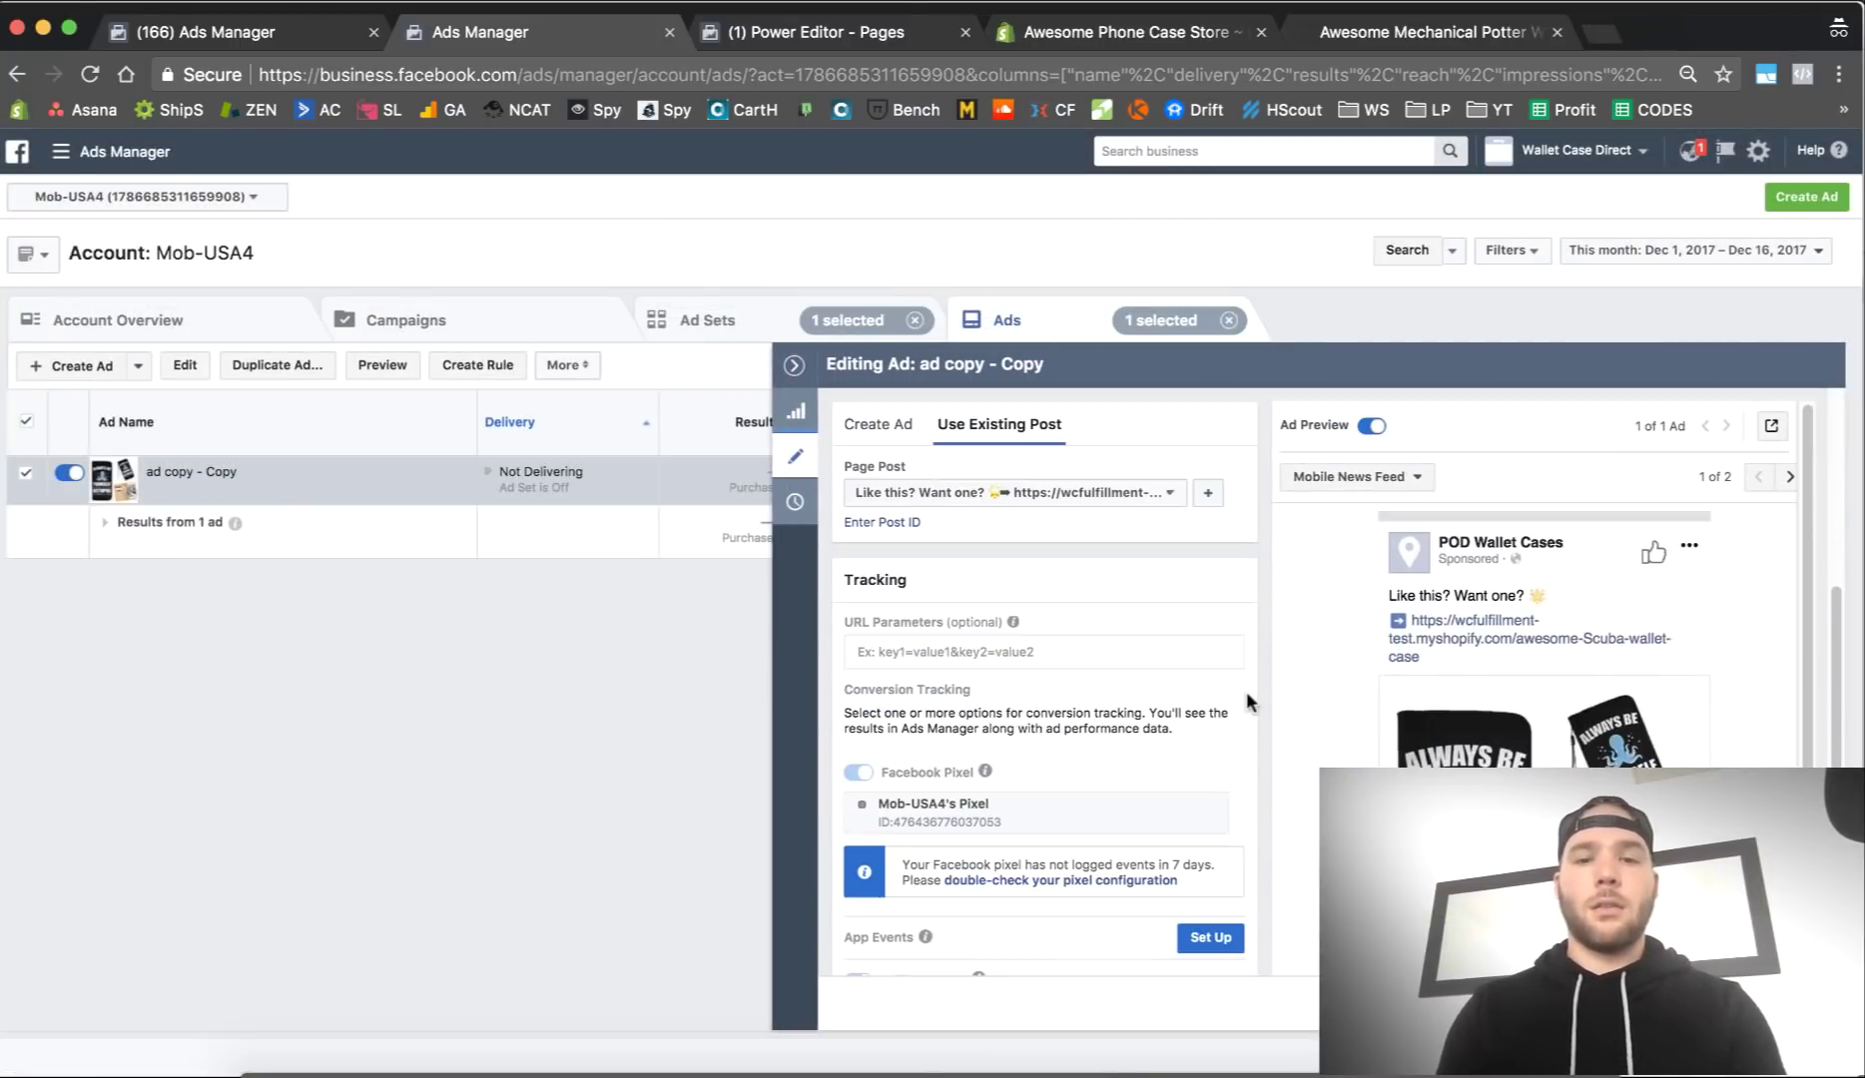
click(1210, 494)
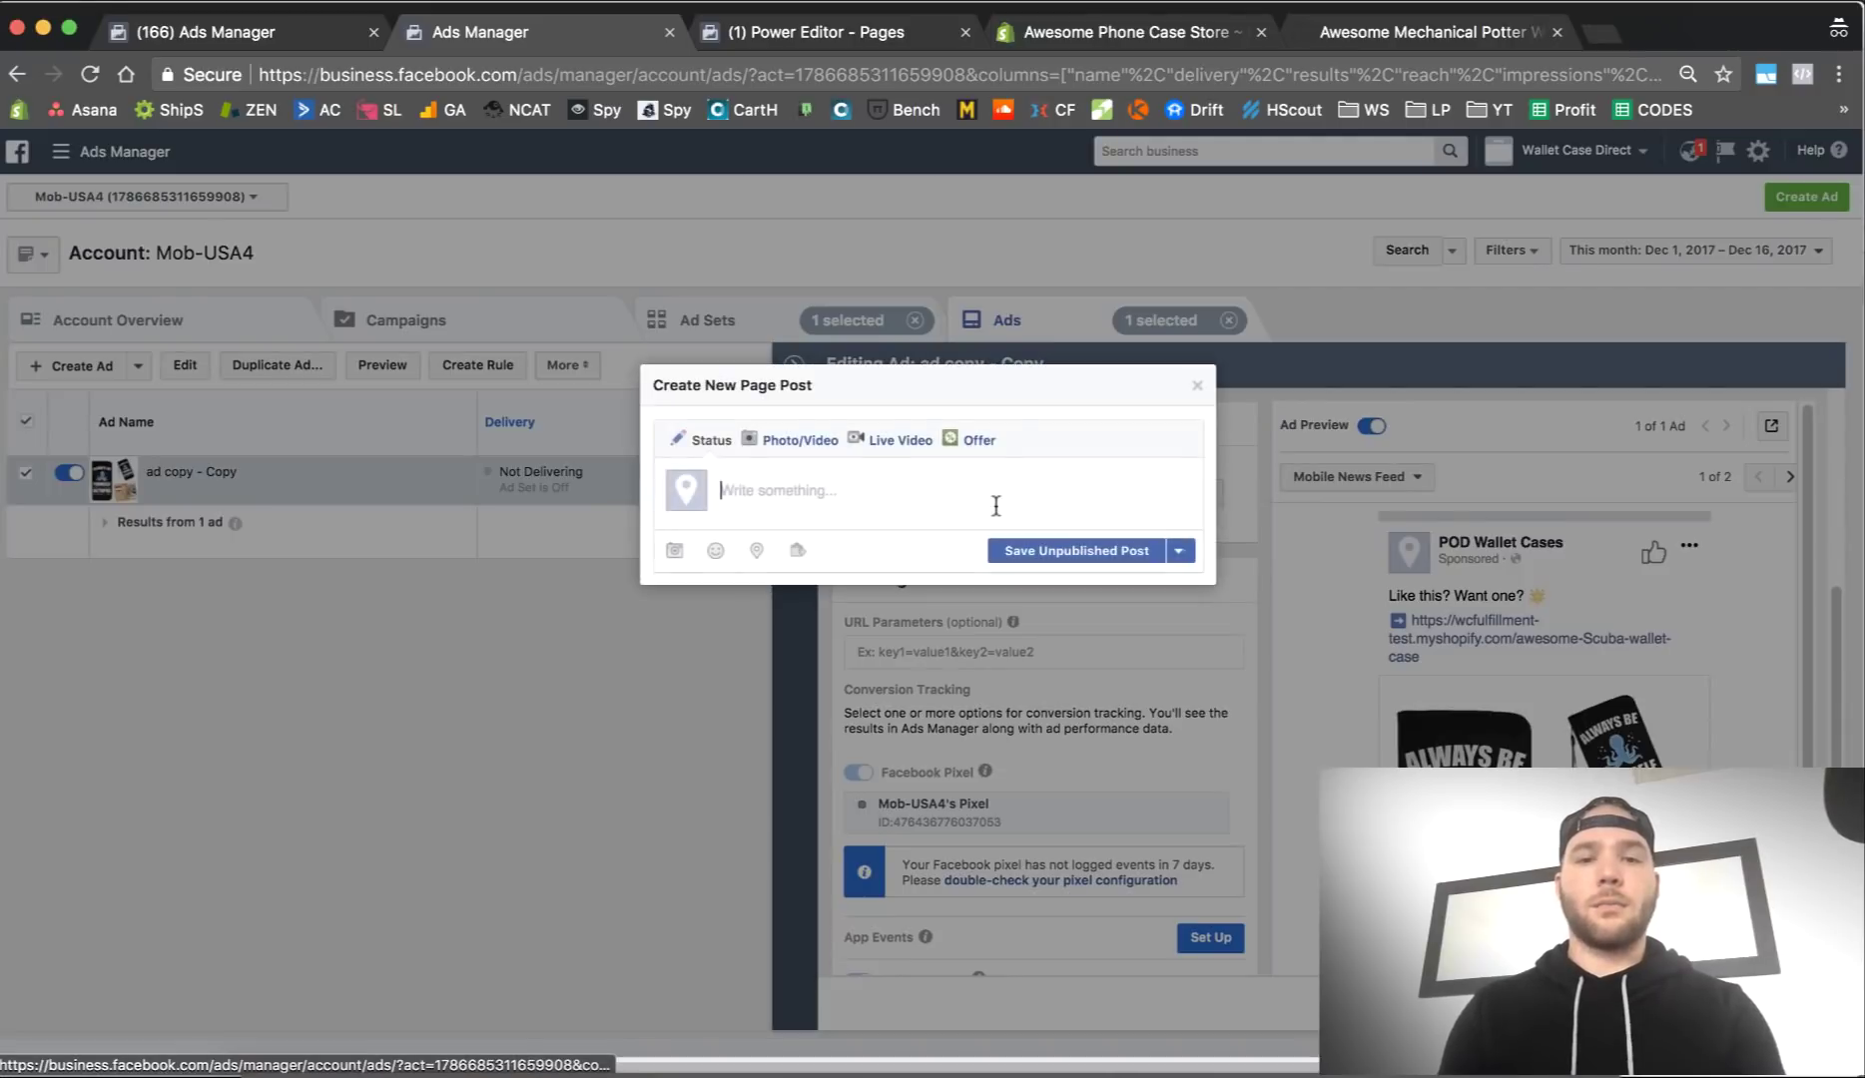
text(https://mobwatches.myshopify.com/Awesome-Watch-Deal-of-the-Day)
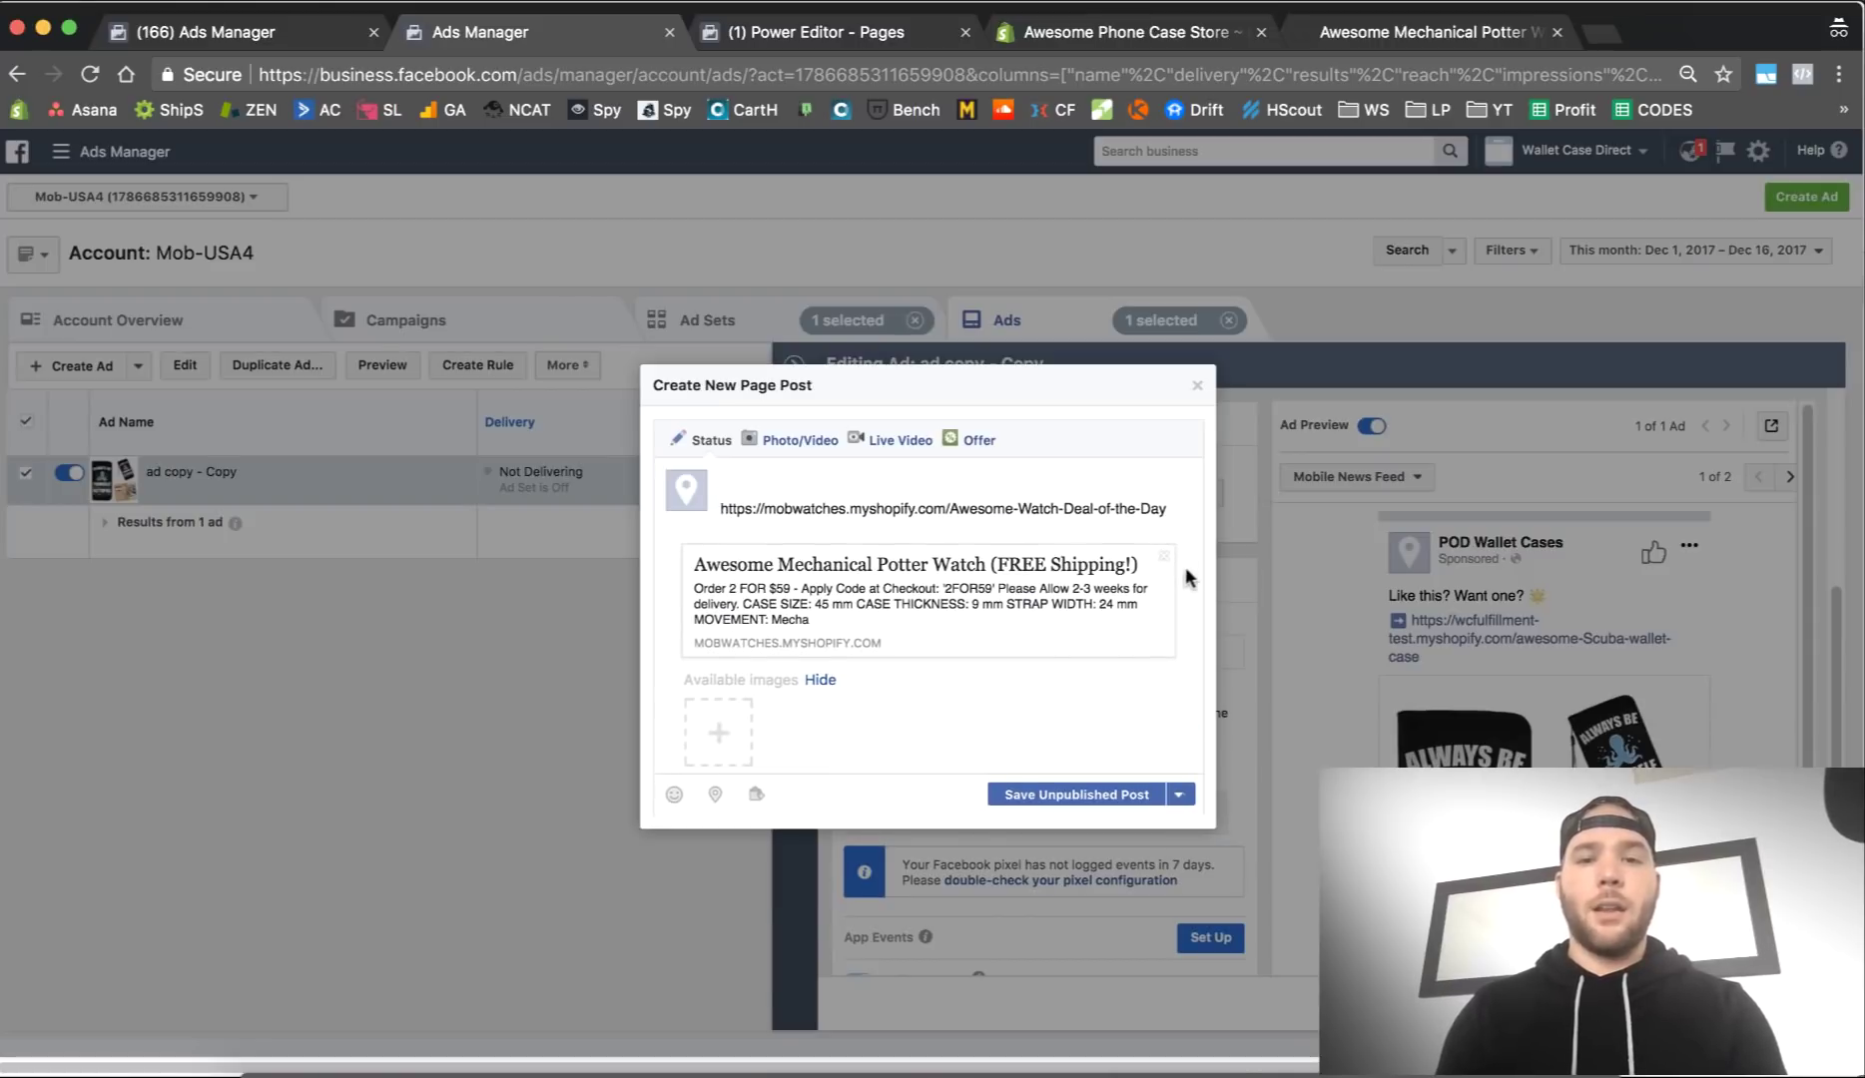
click(1164, 555)
Step: Write 'Like this? Want one?' above the link, followed by a blank line
click(921, 487)
text(Wa)
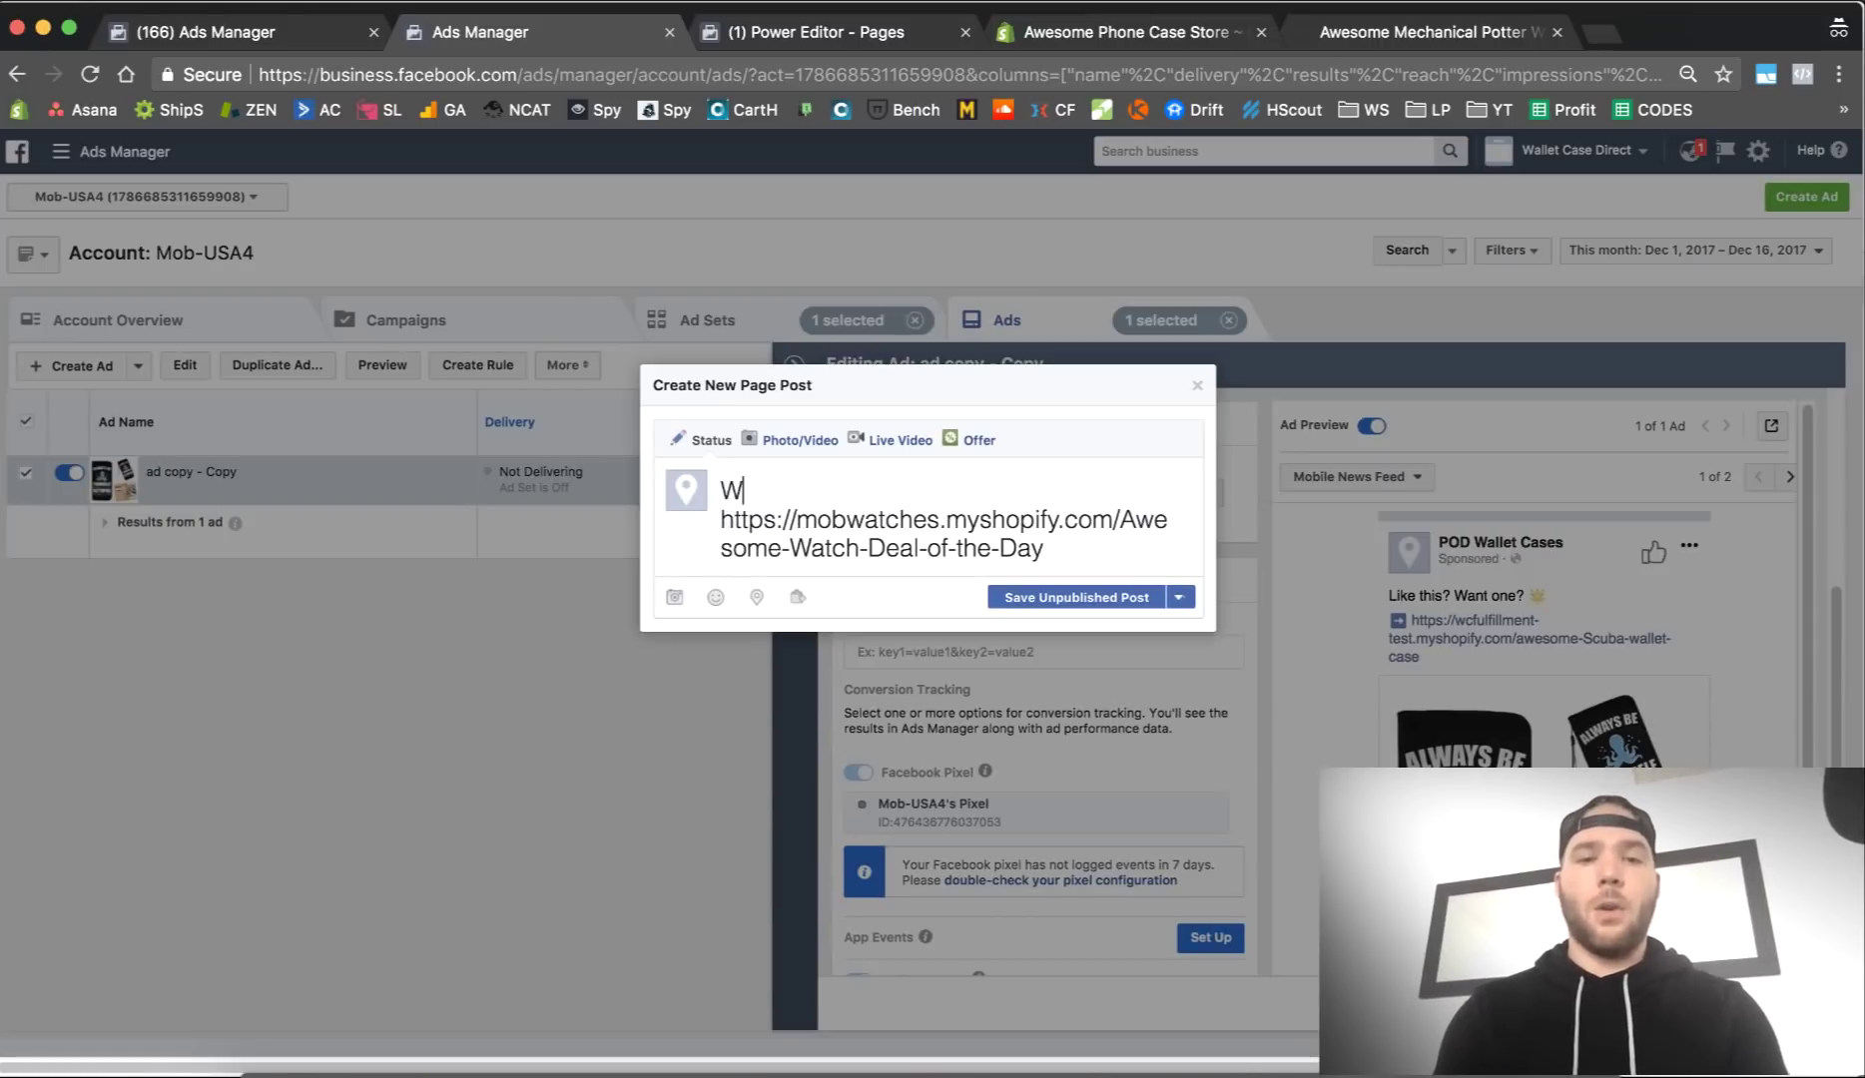
key(BackSpace)
key(BackSpace)
text(Like?)
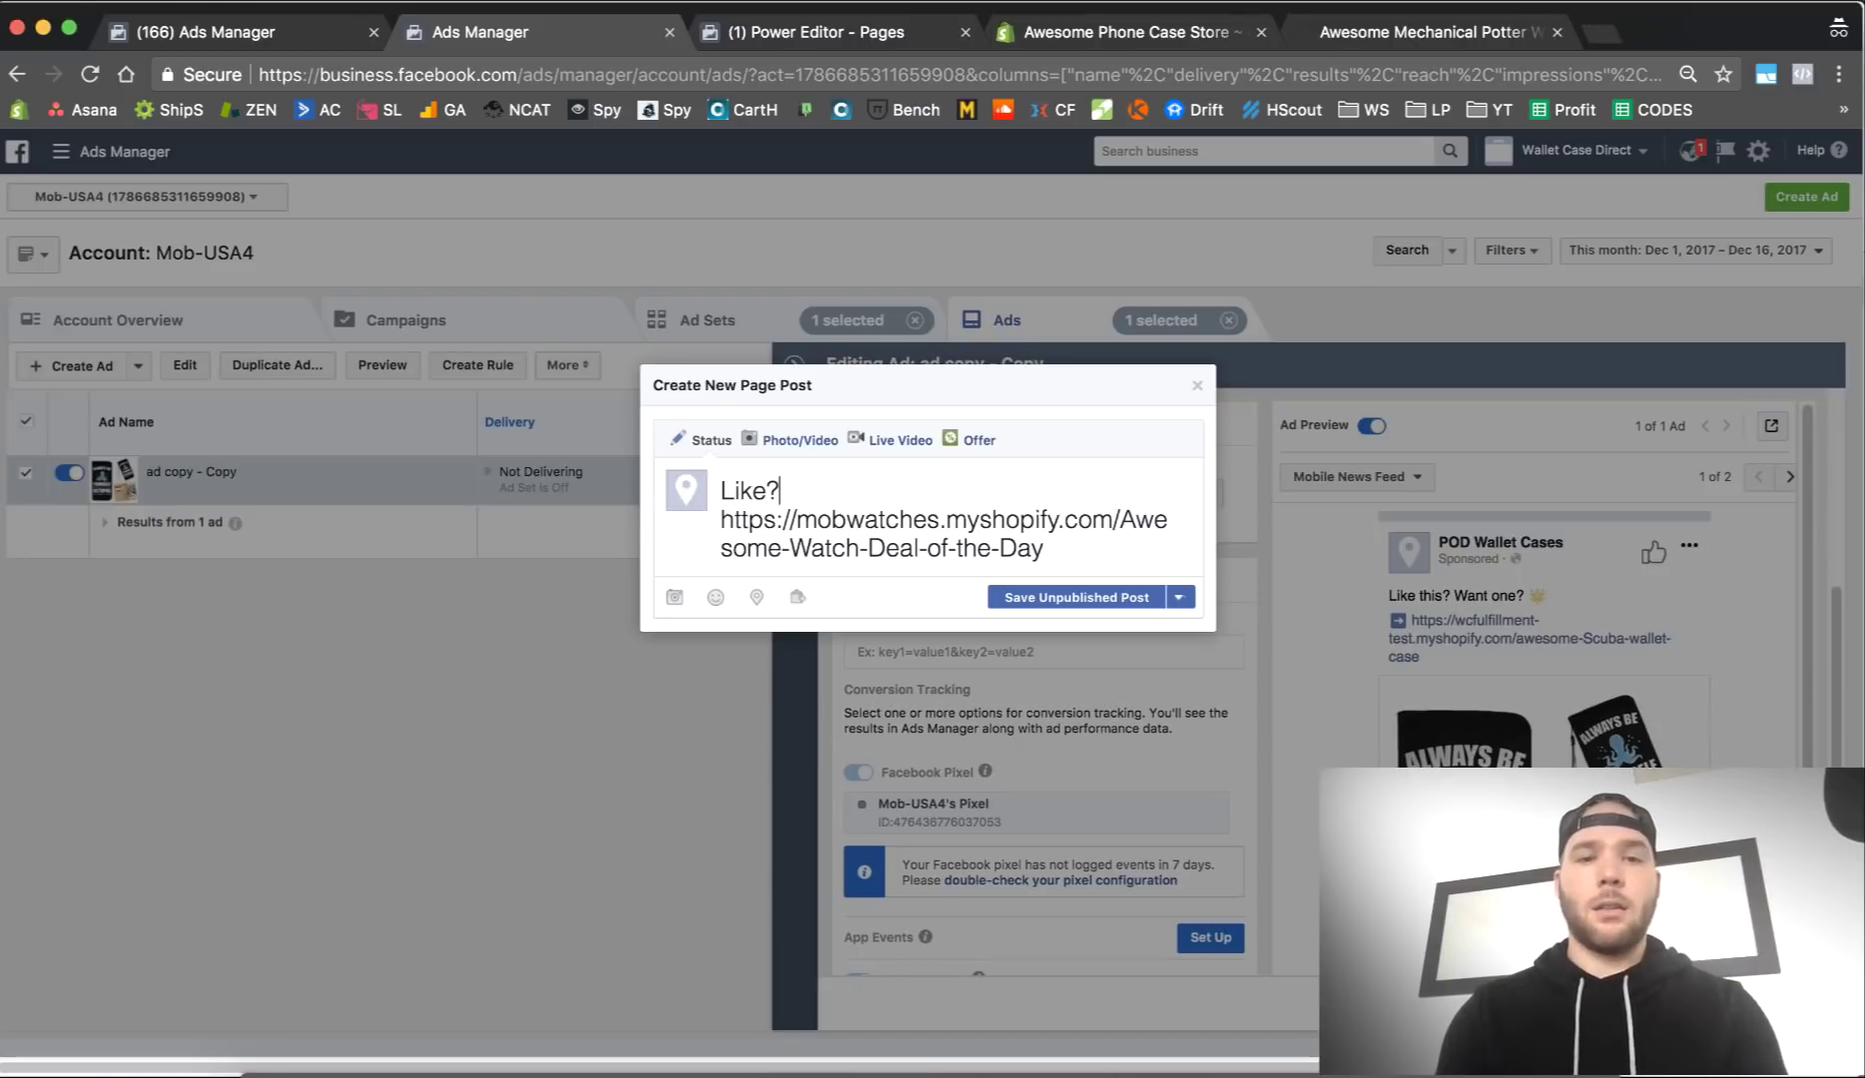
key(BackSpace)
text(this? W)
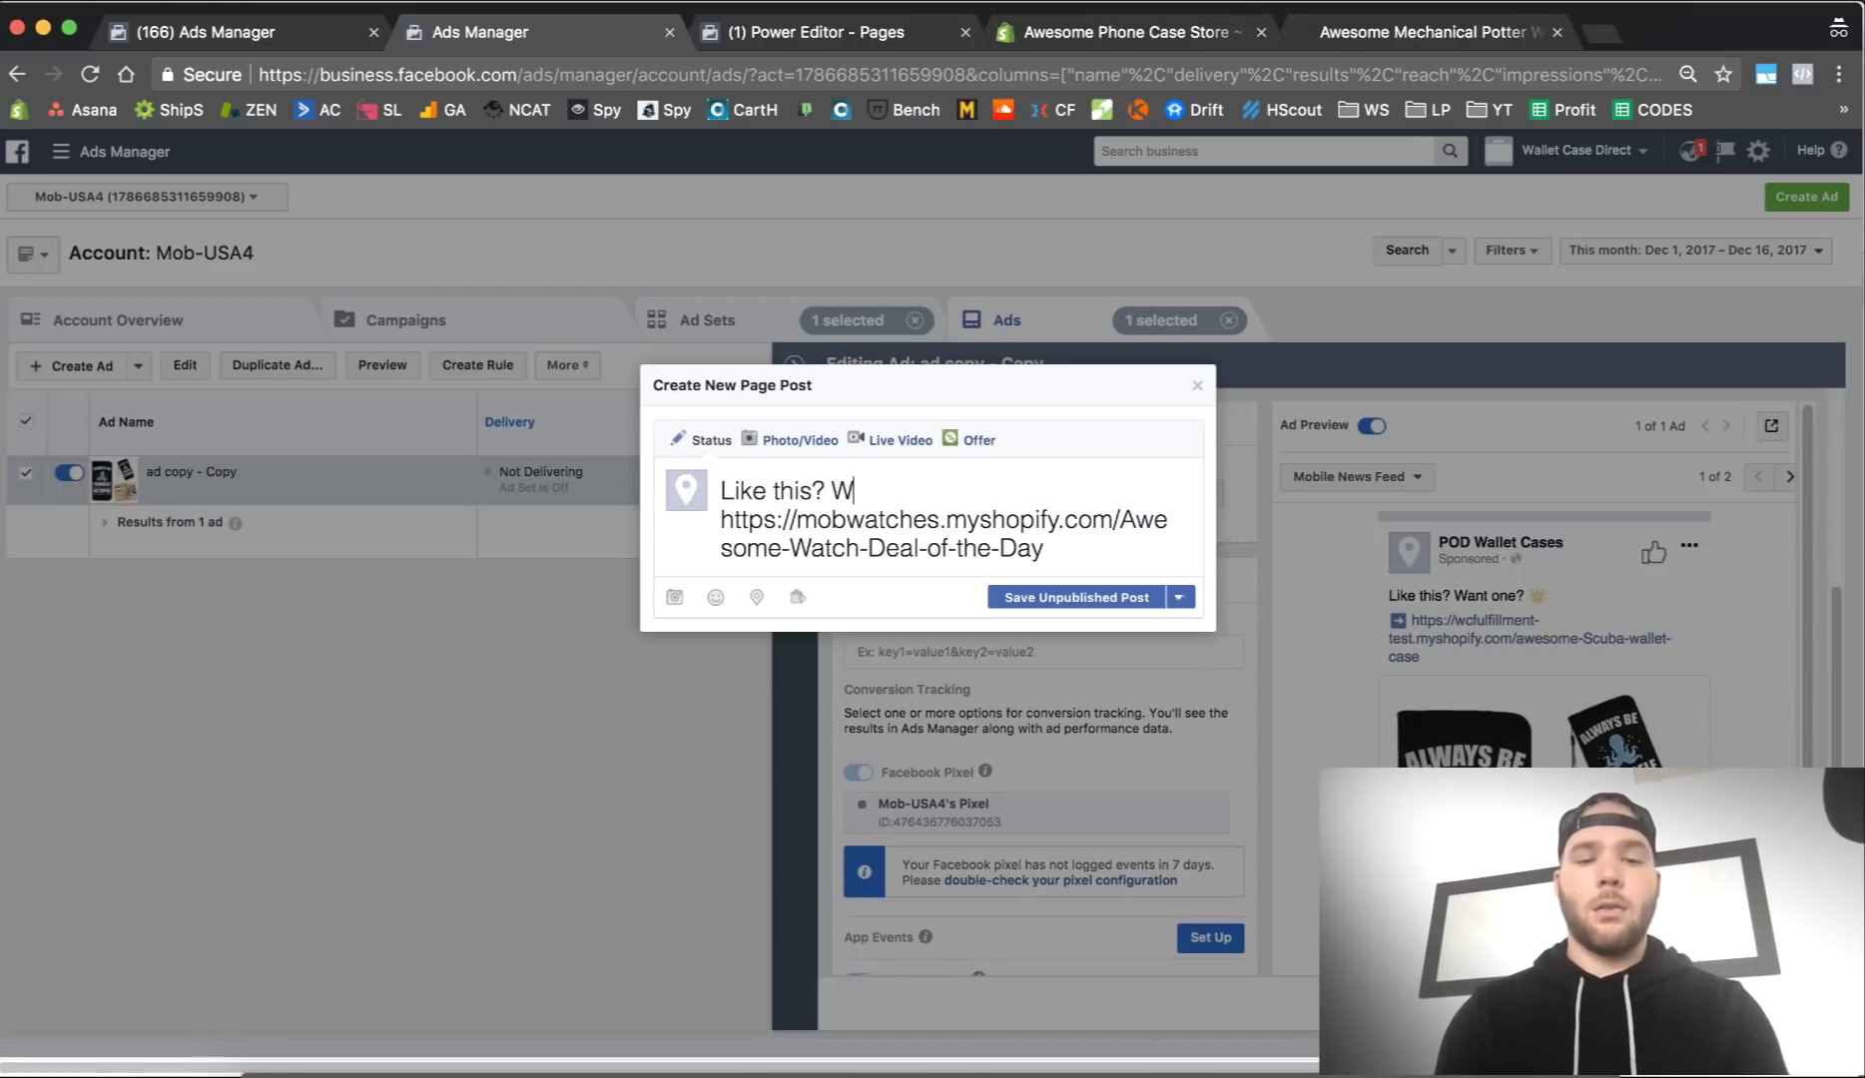
text(ant one?)
key(Return)
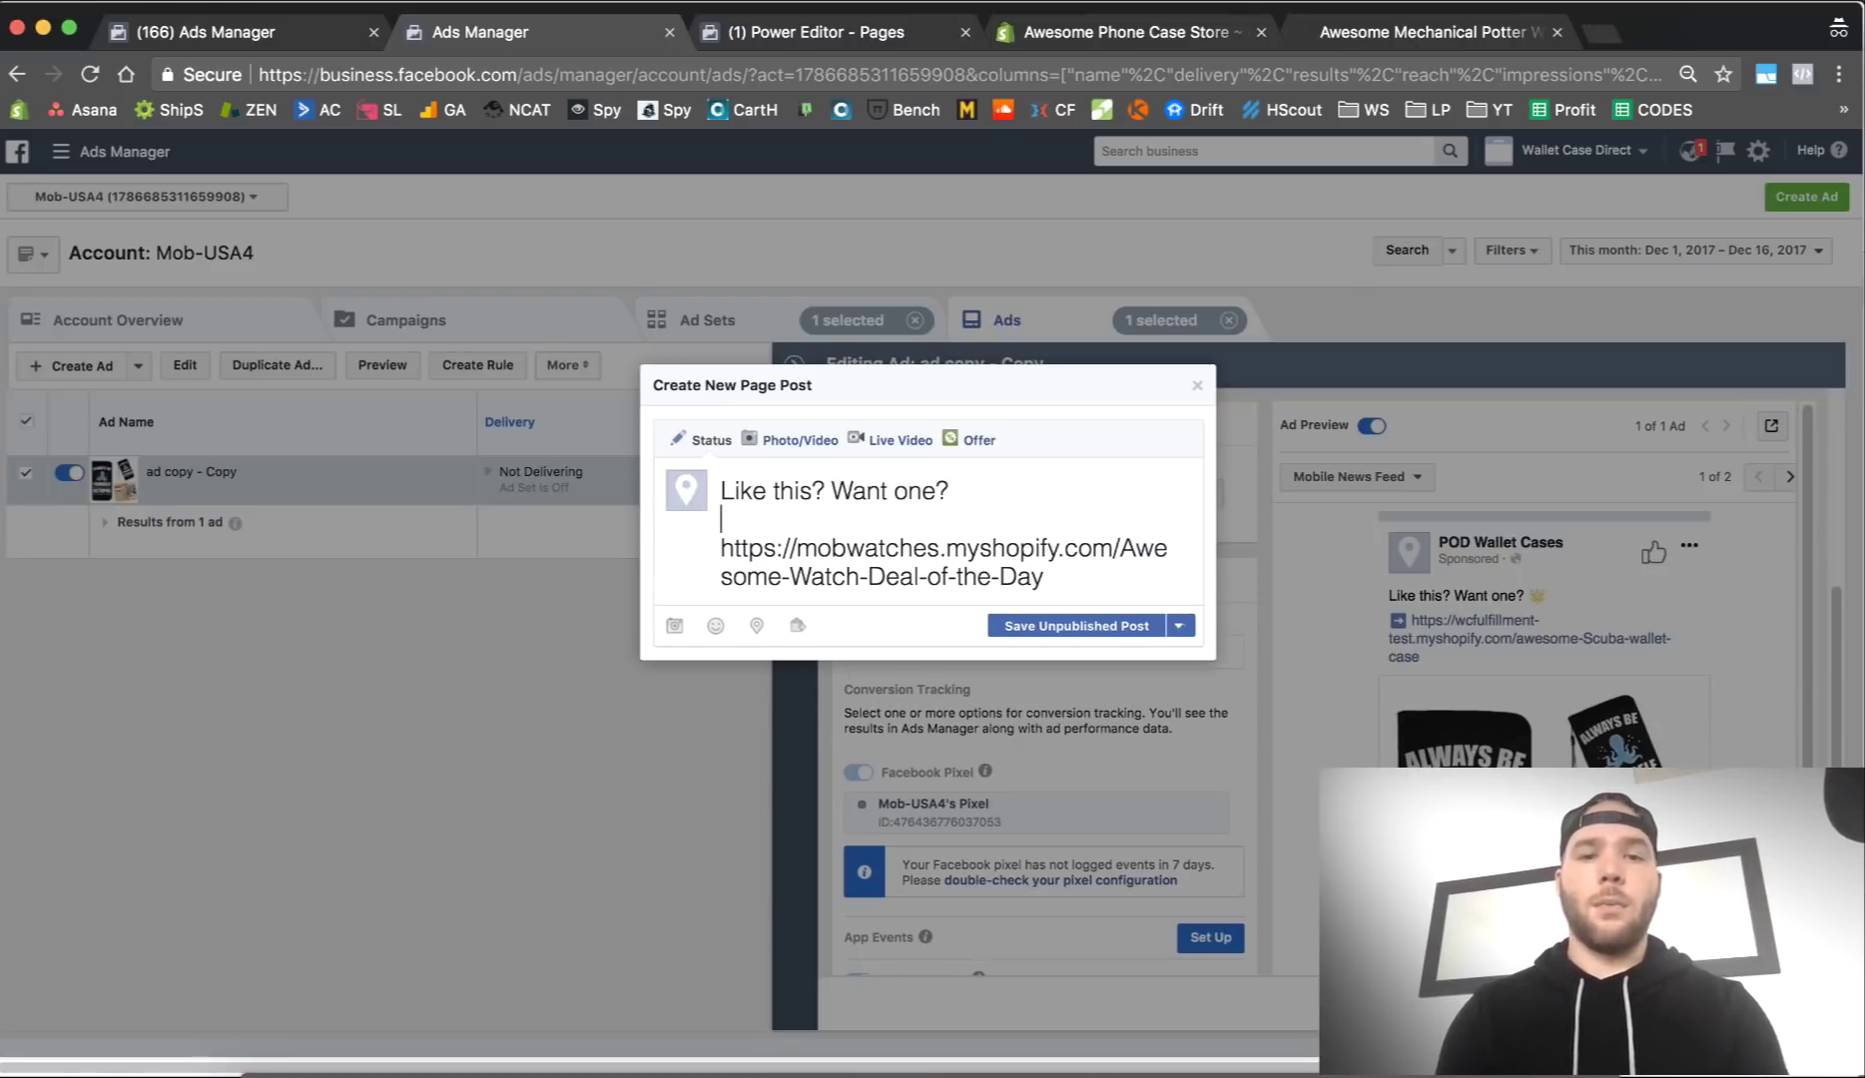
Step: Search 'emoji facebook' and open Emojipedia's Facebook emoji list
click(1602, 35)
text(em)
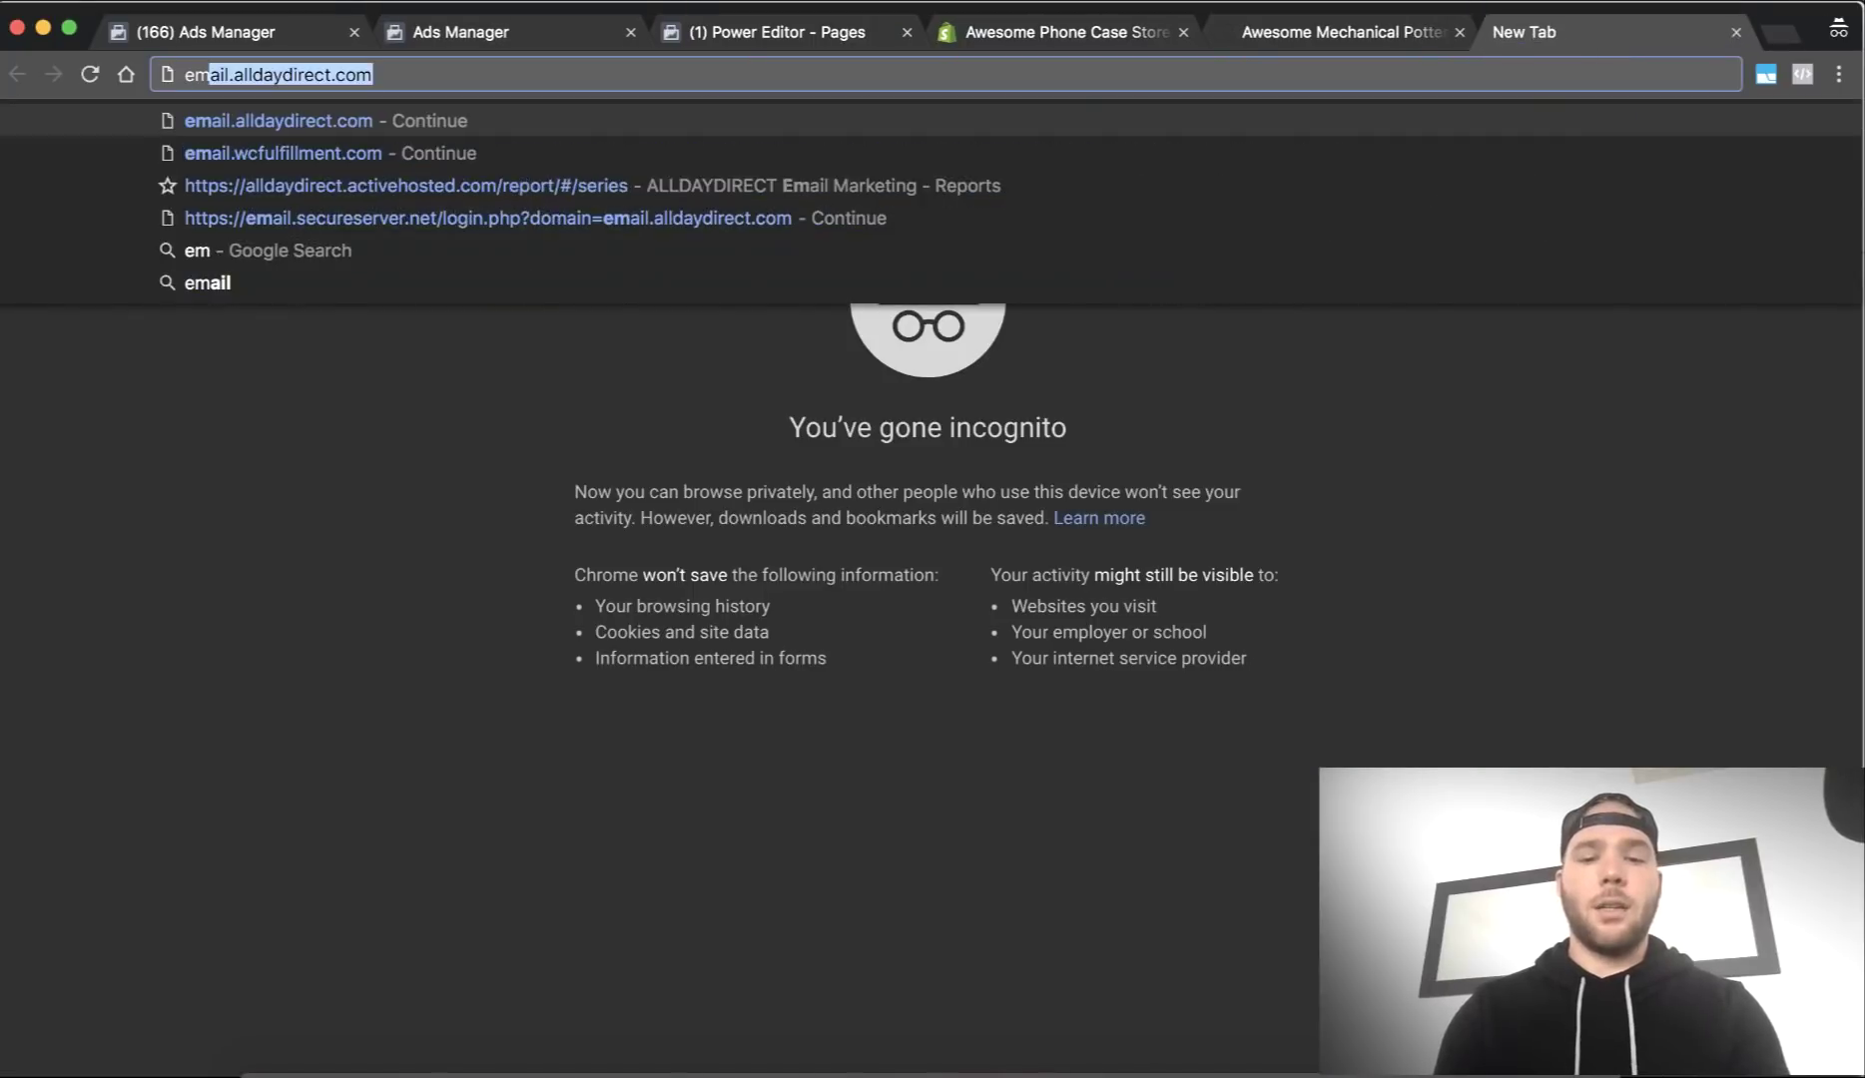
text(oji facebook)
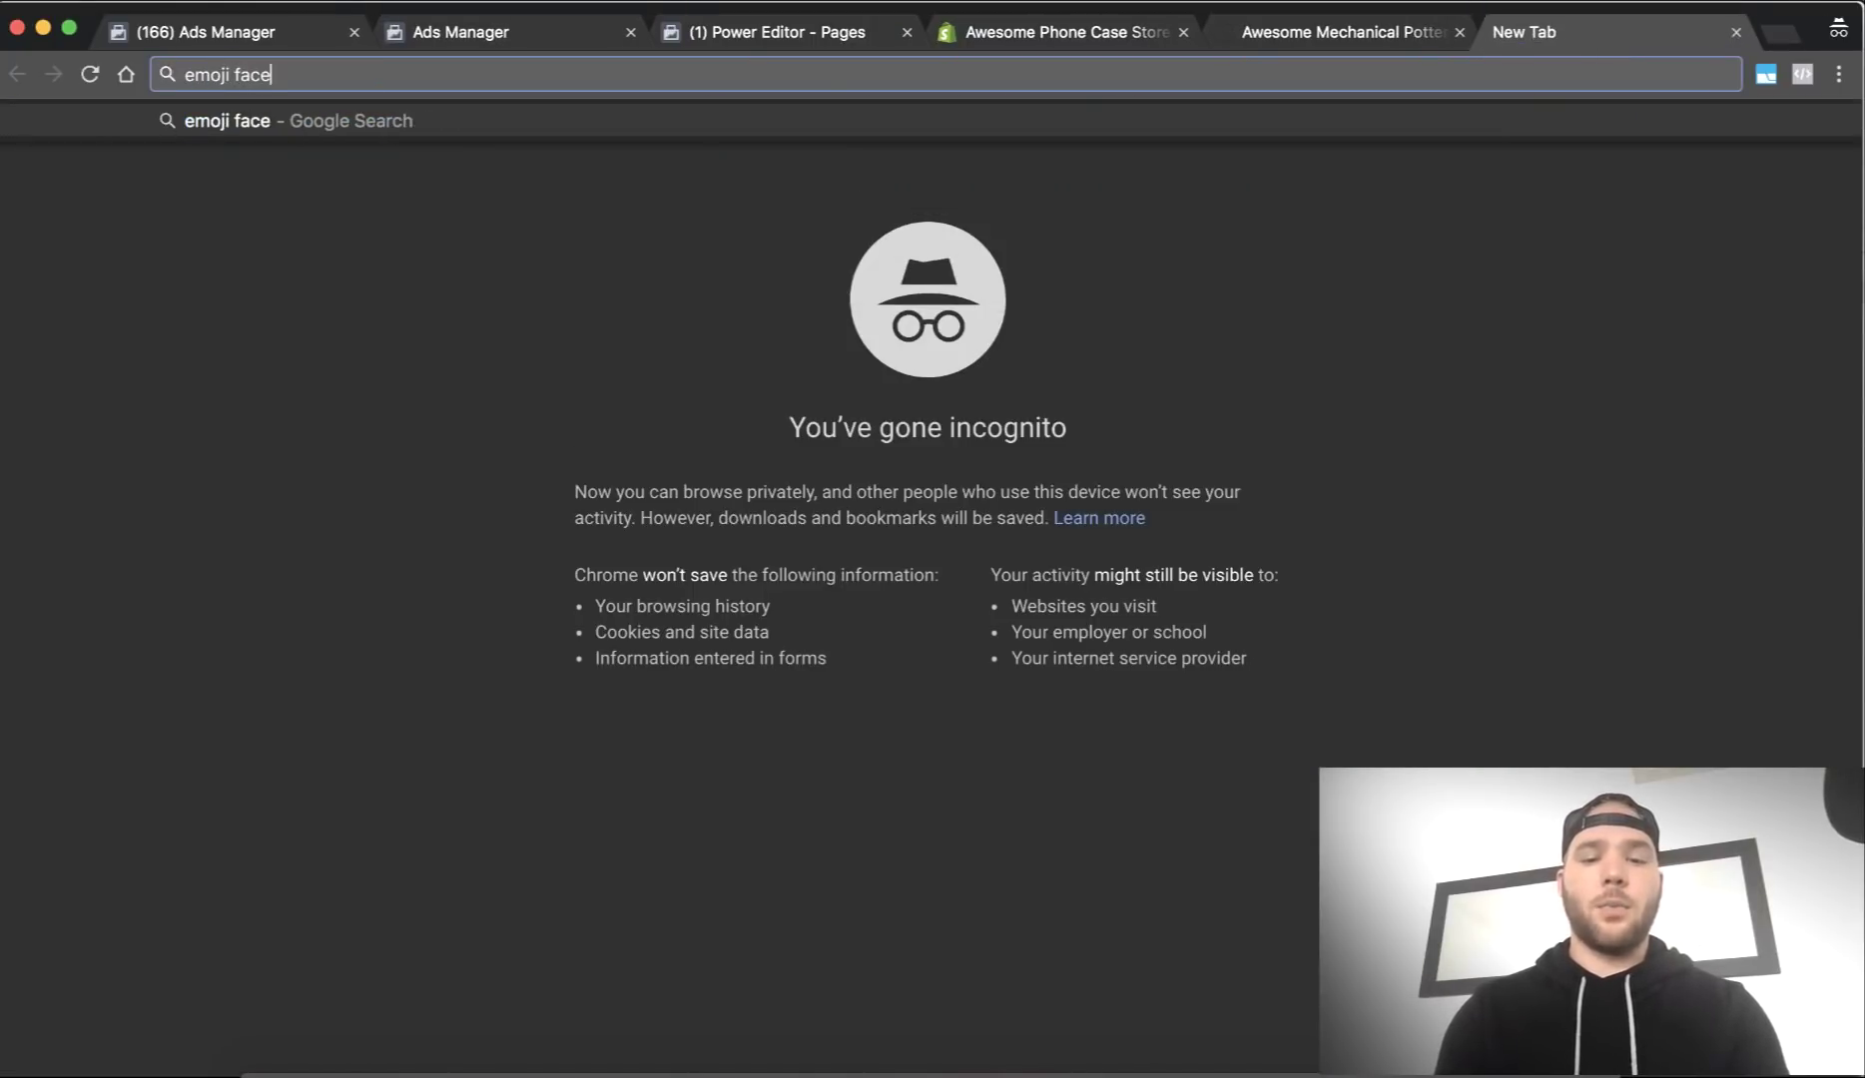
key(Return)
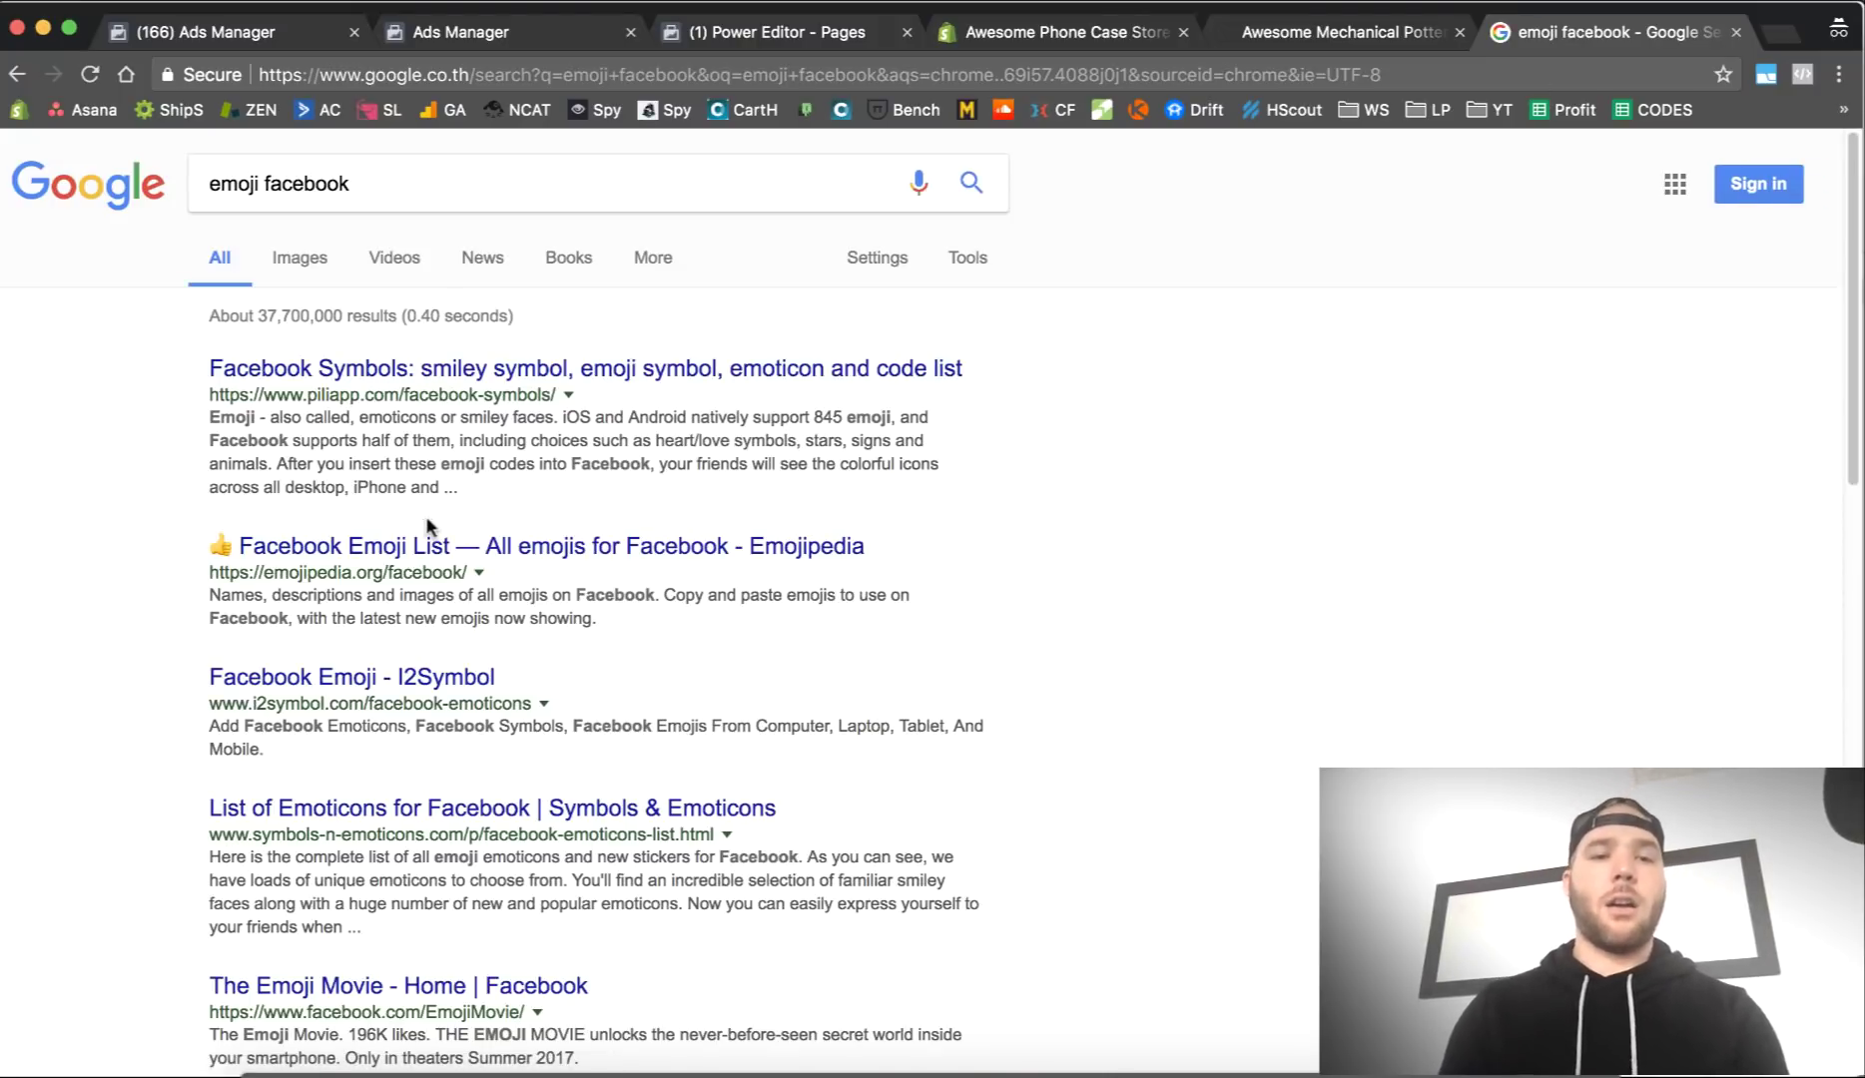
click(417, 549)
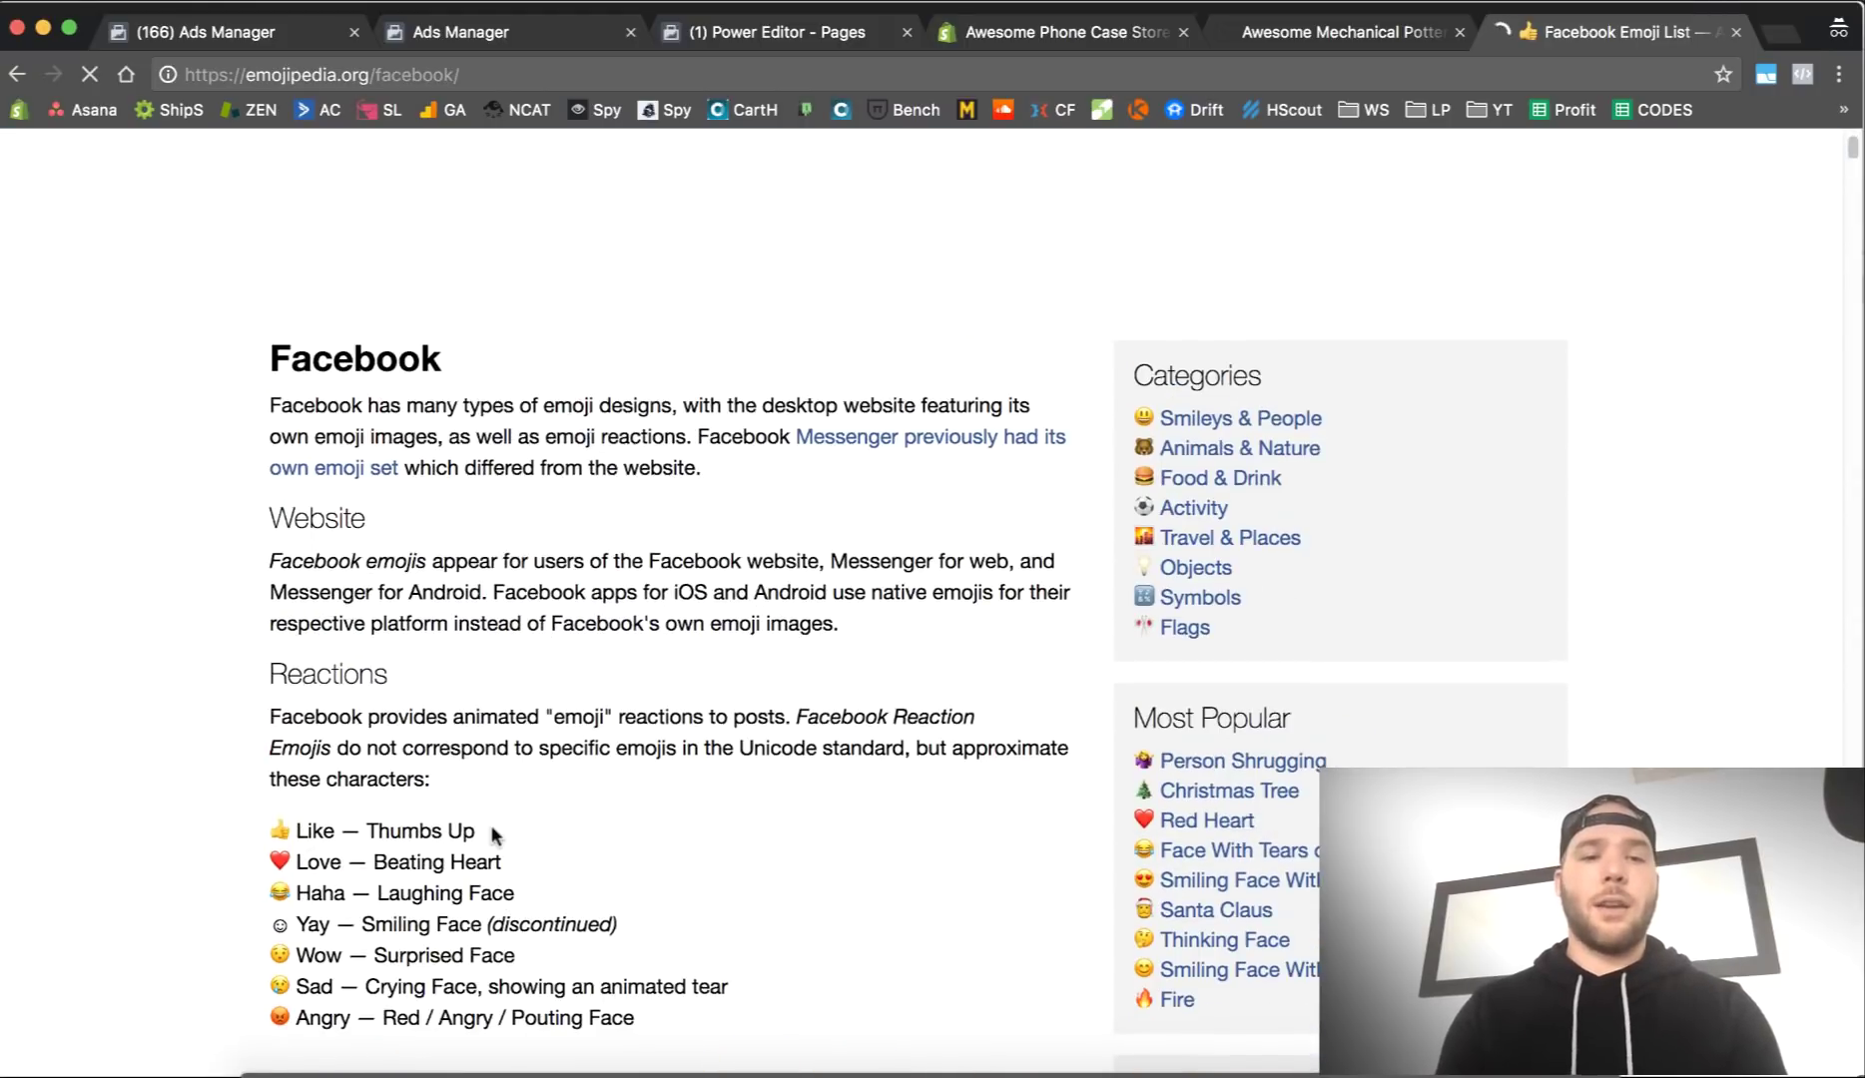
scroll(523, 682, down, 7)
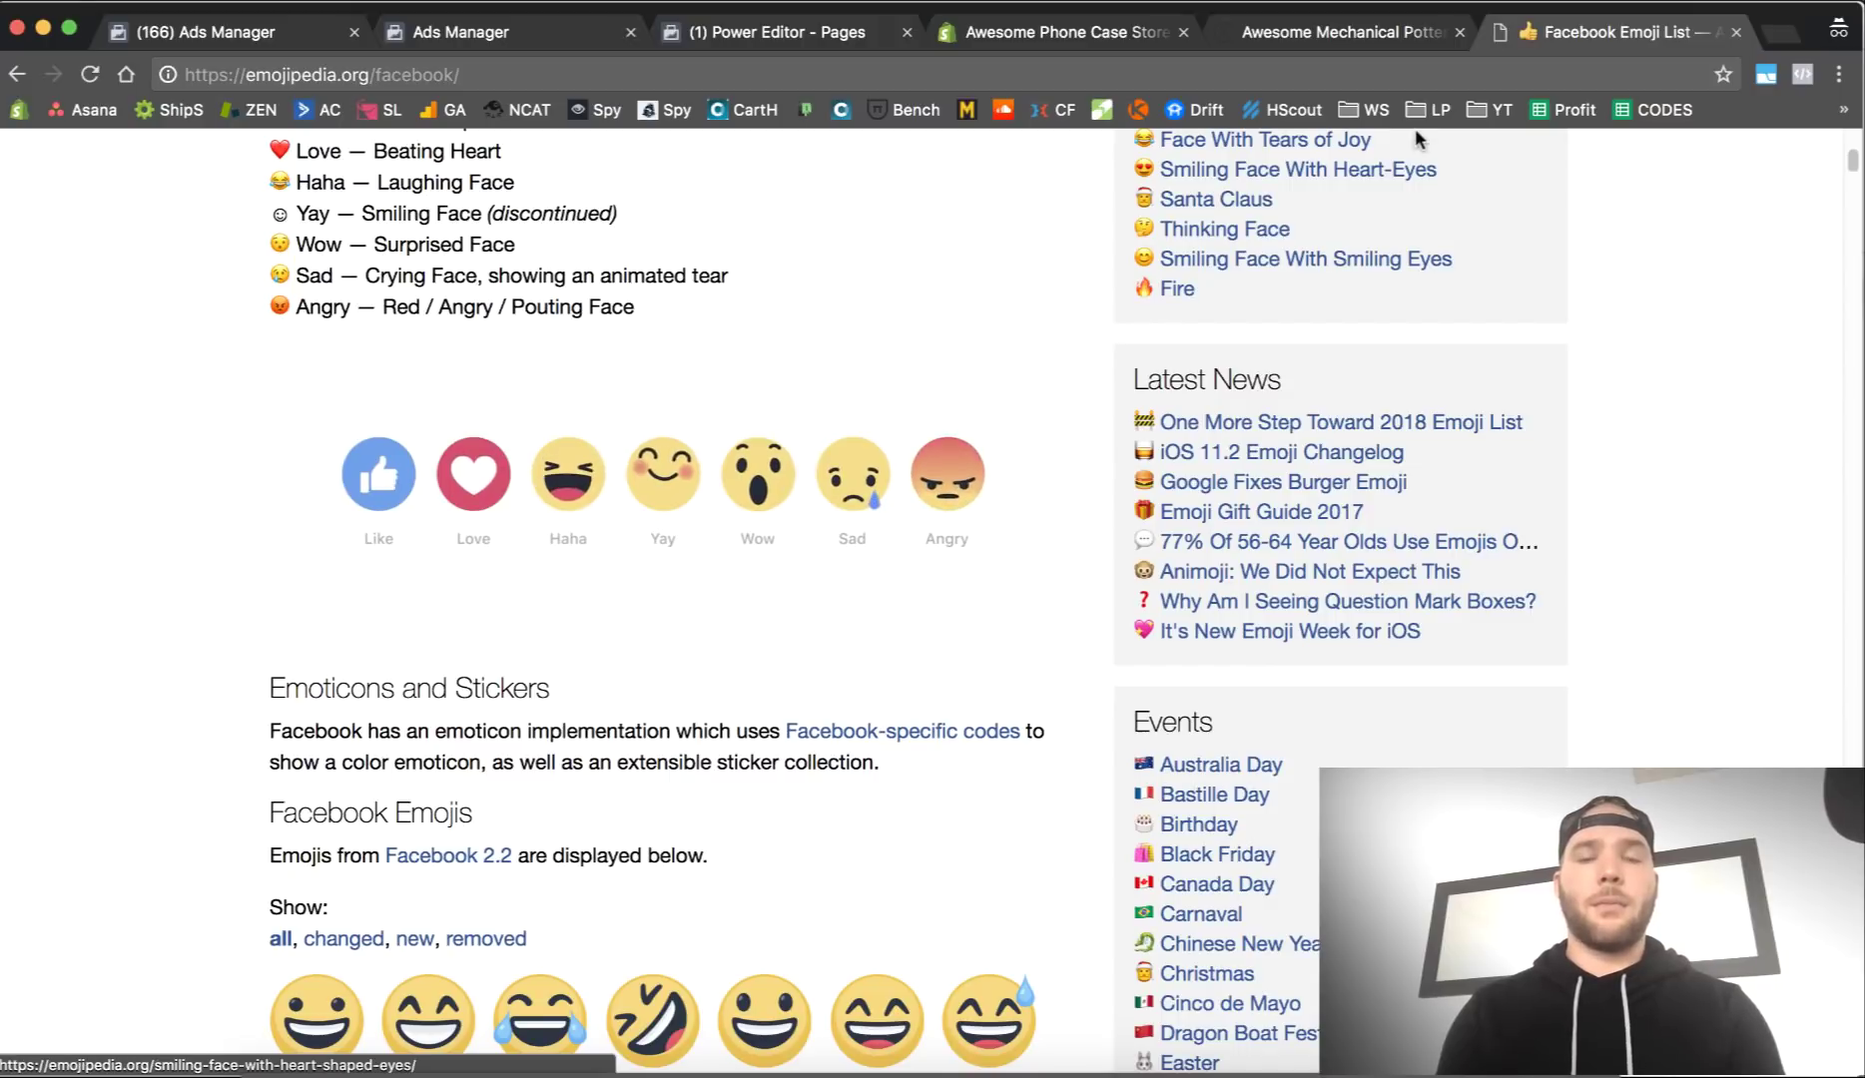
Step: Check the Shopify URL redirects page and the new page post draft
click(856, 45)
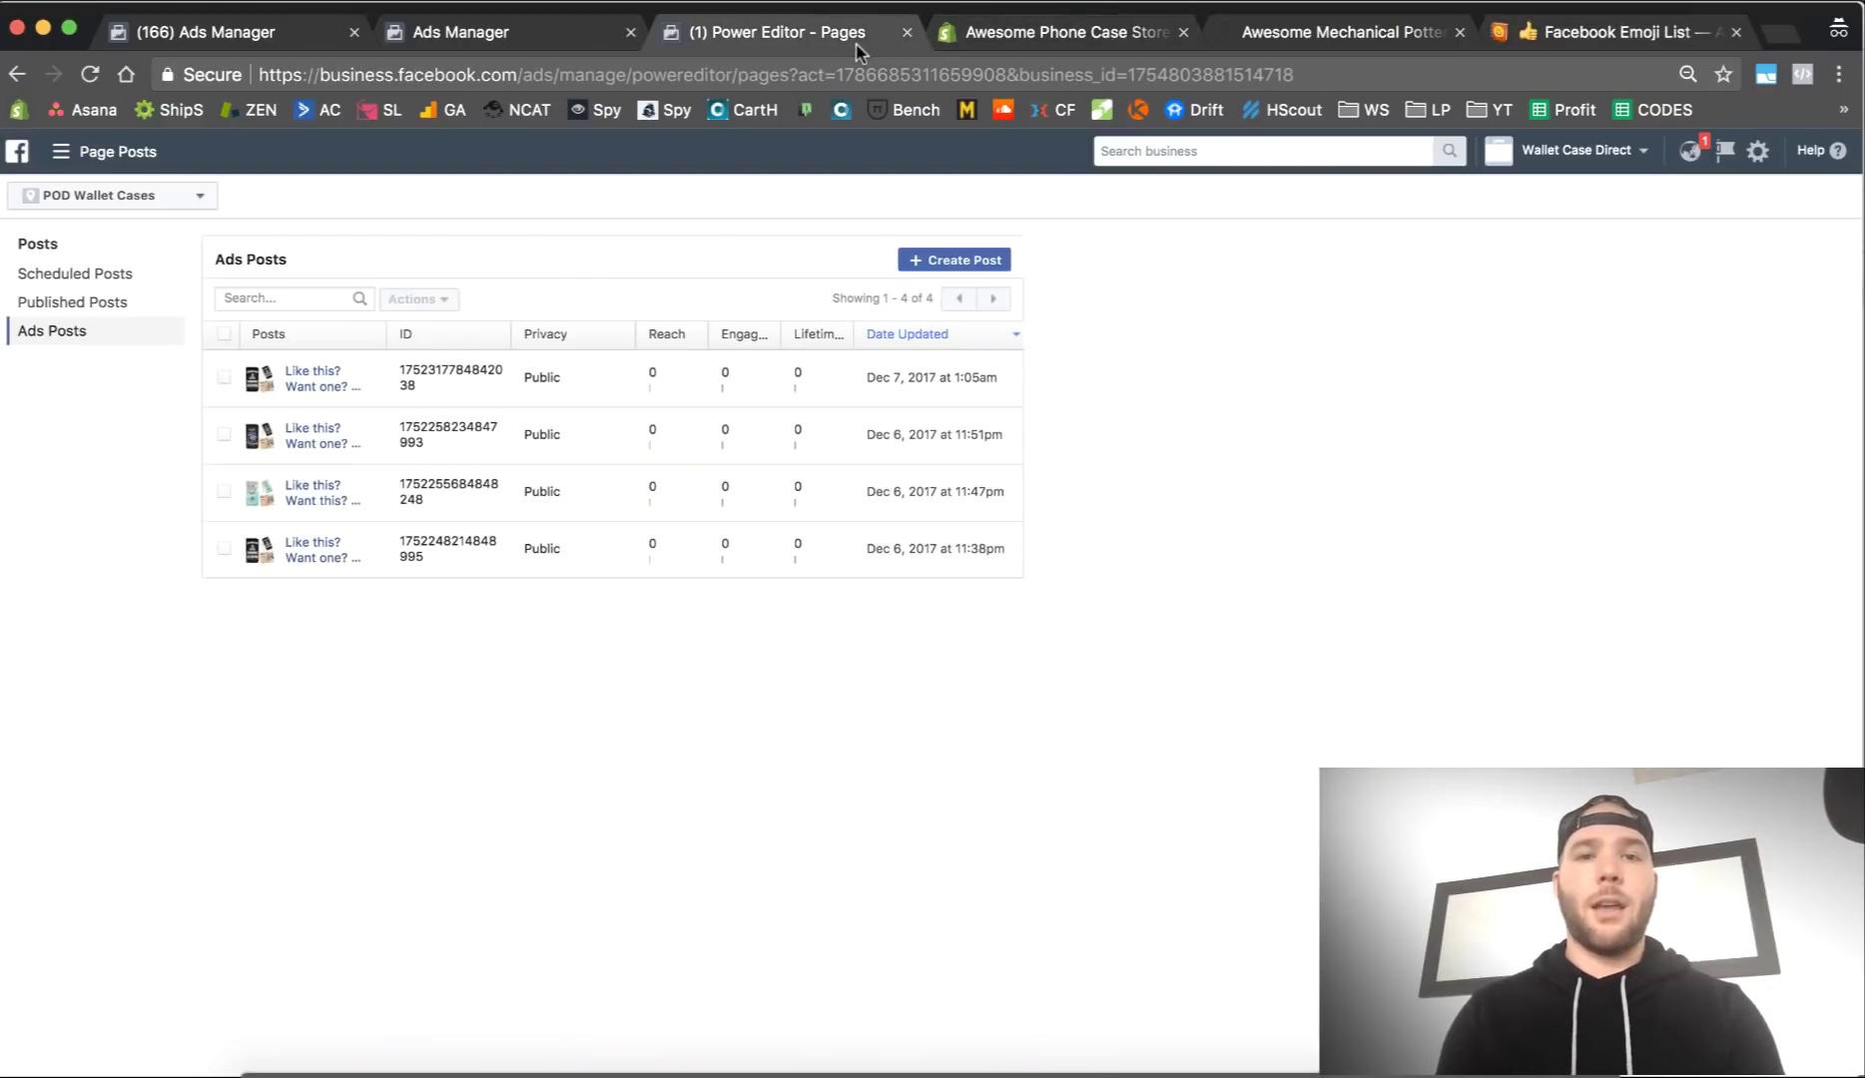
click(986, 44)
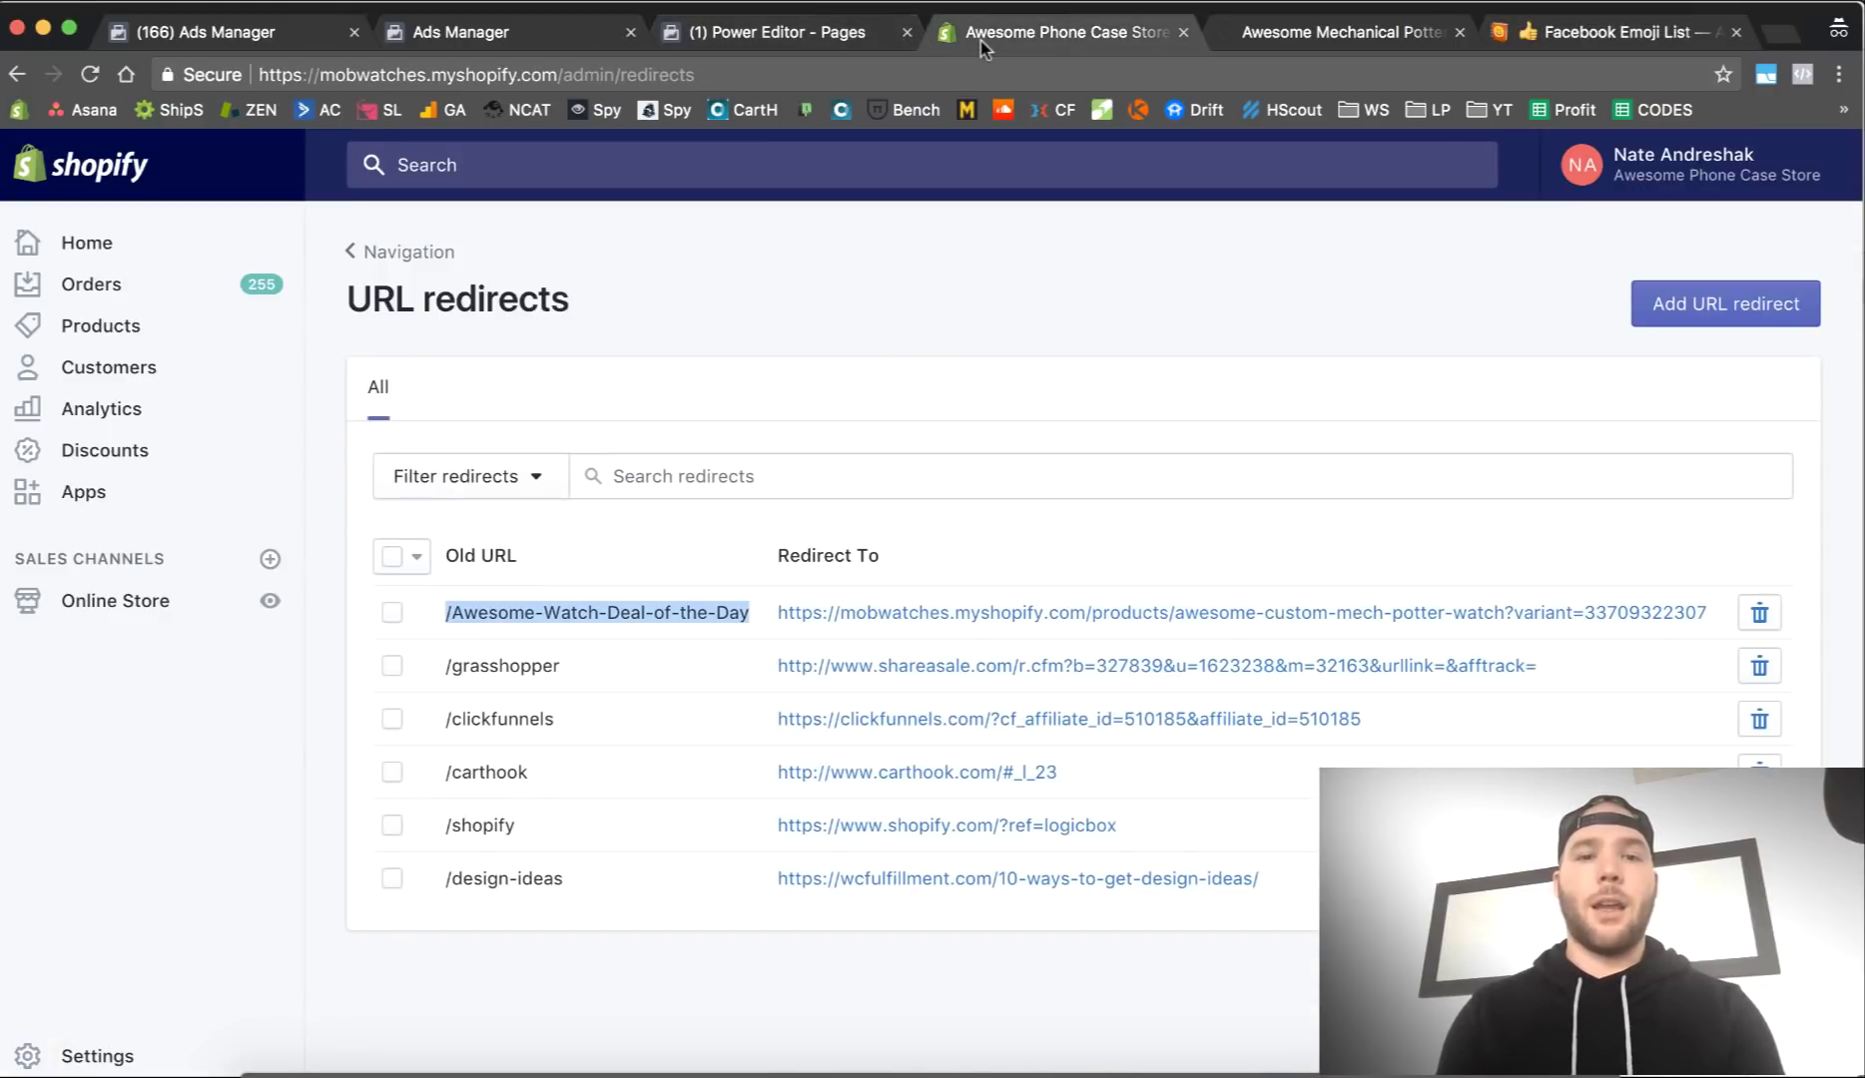
click(775, 32)
click(469, 32)
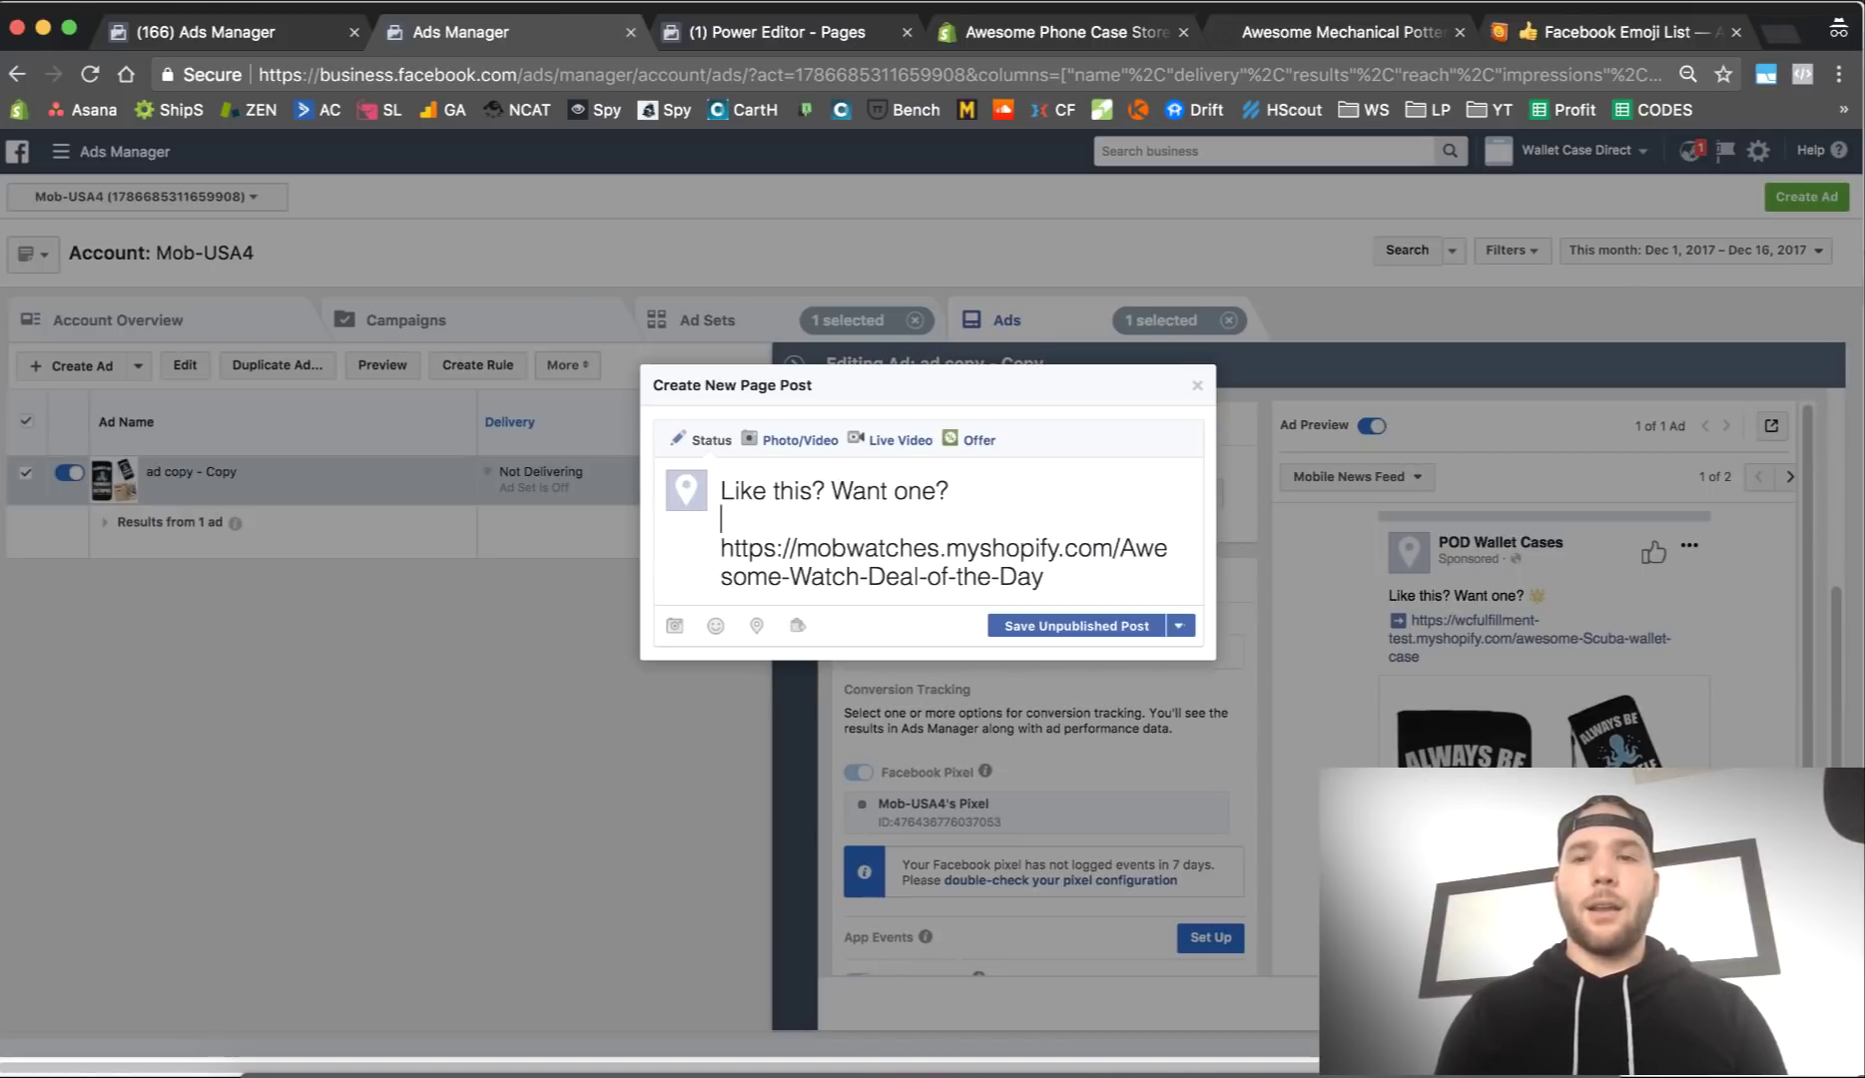
click(1610, 32)
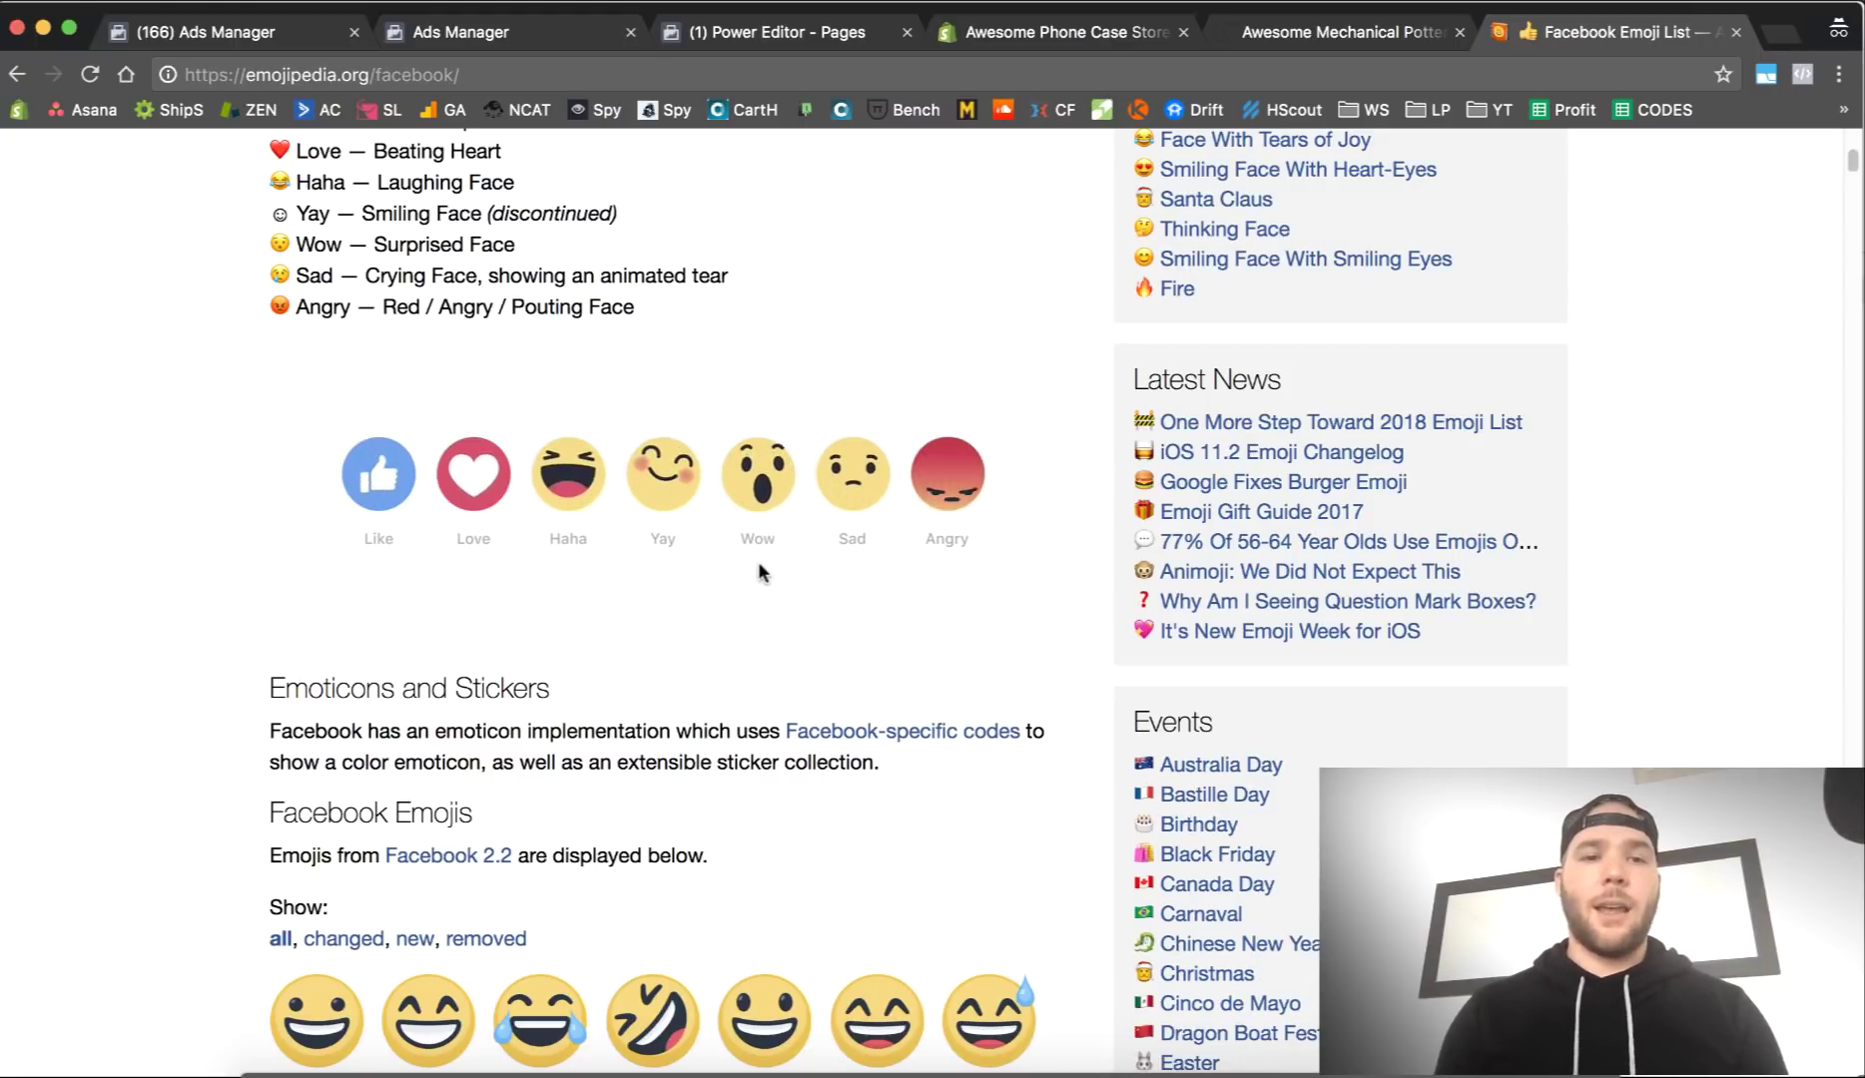
click(776, 32)
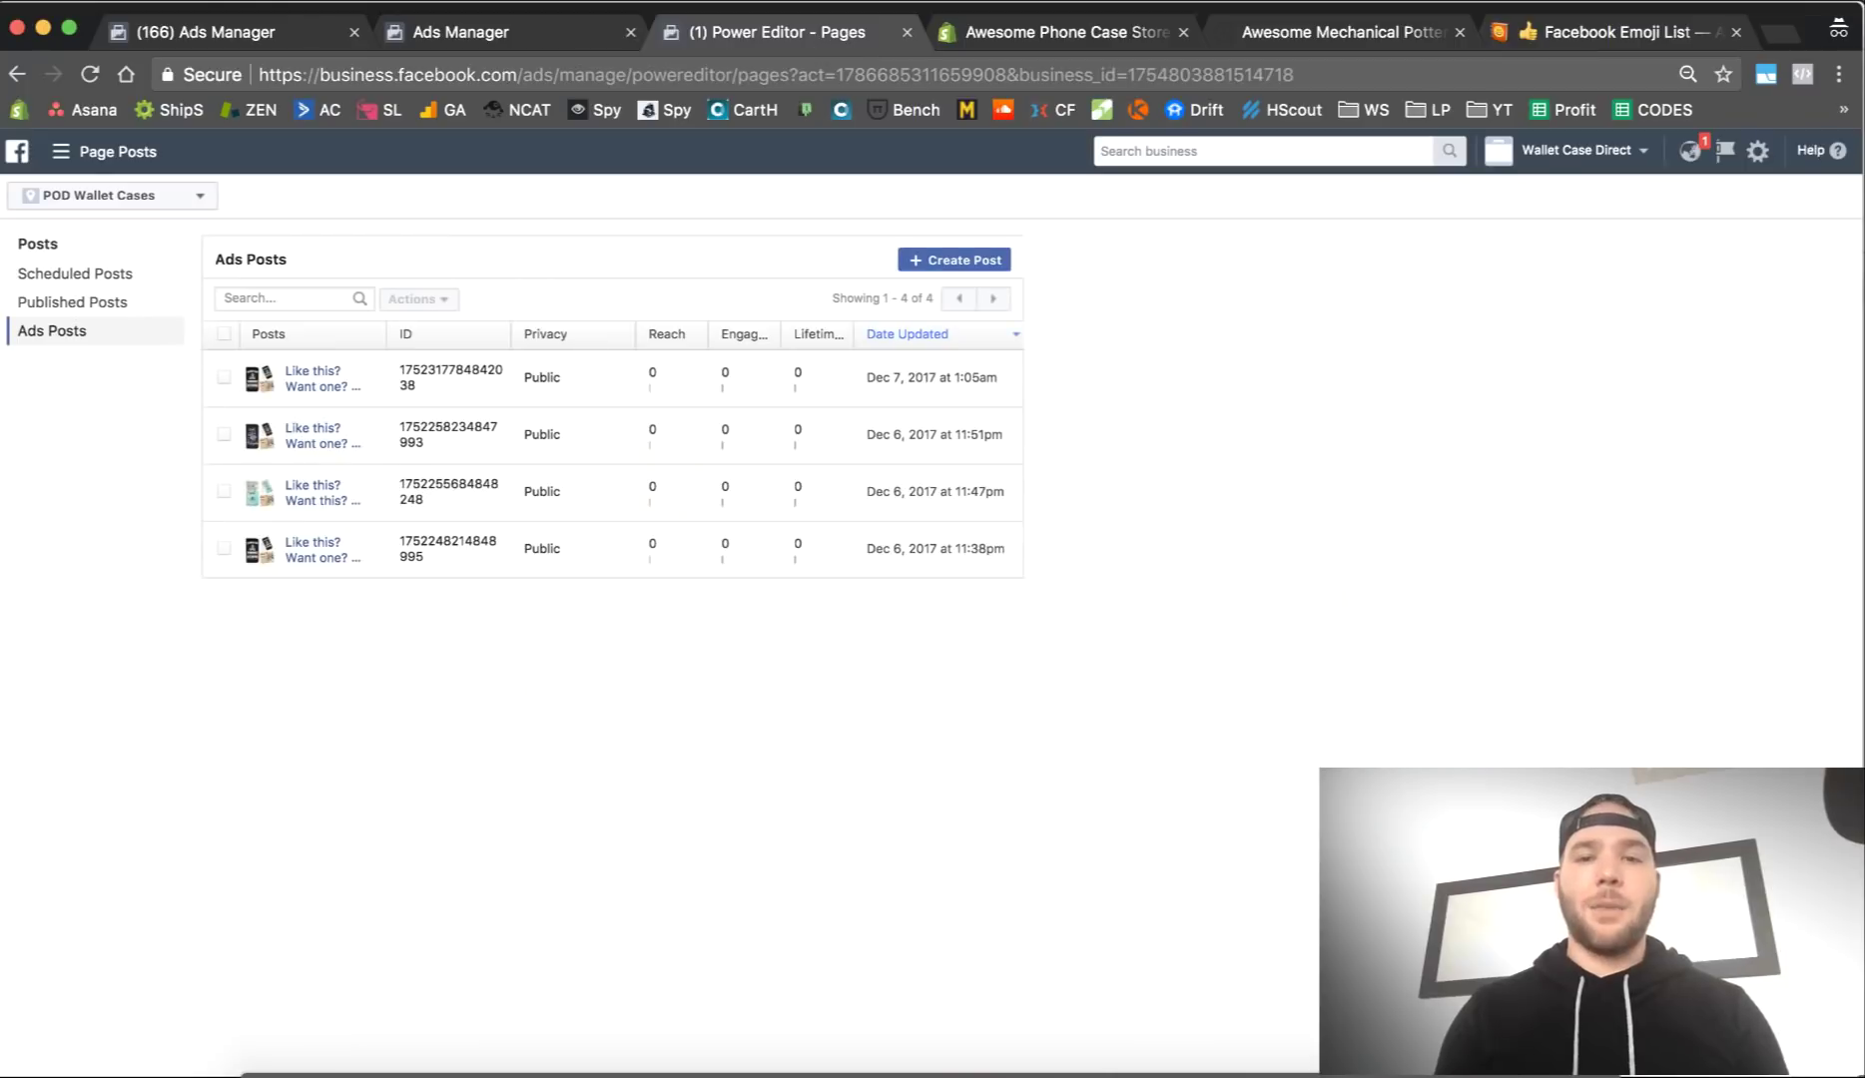
click(611, 36)
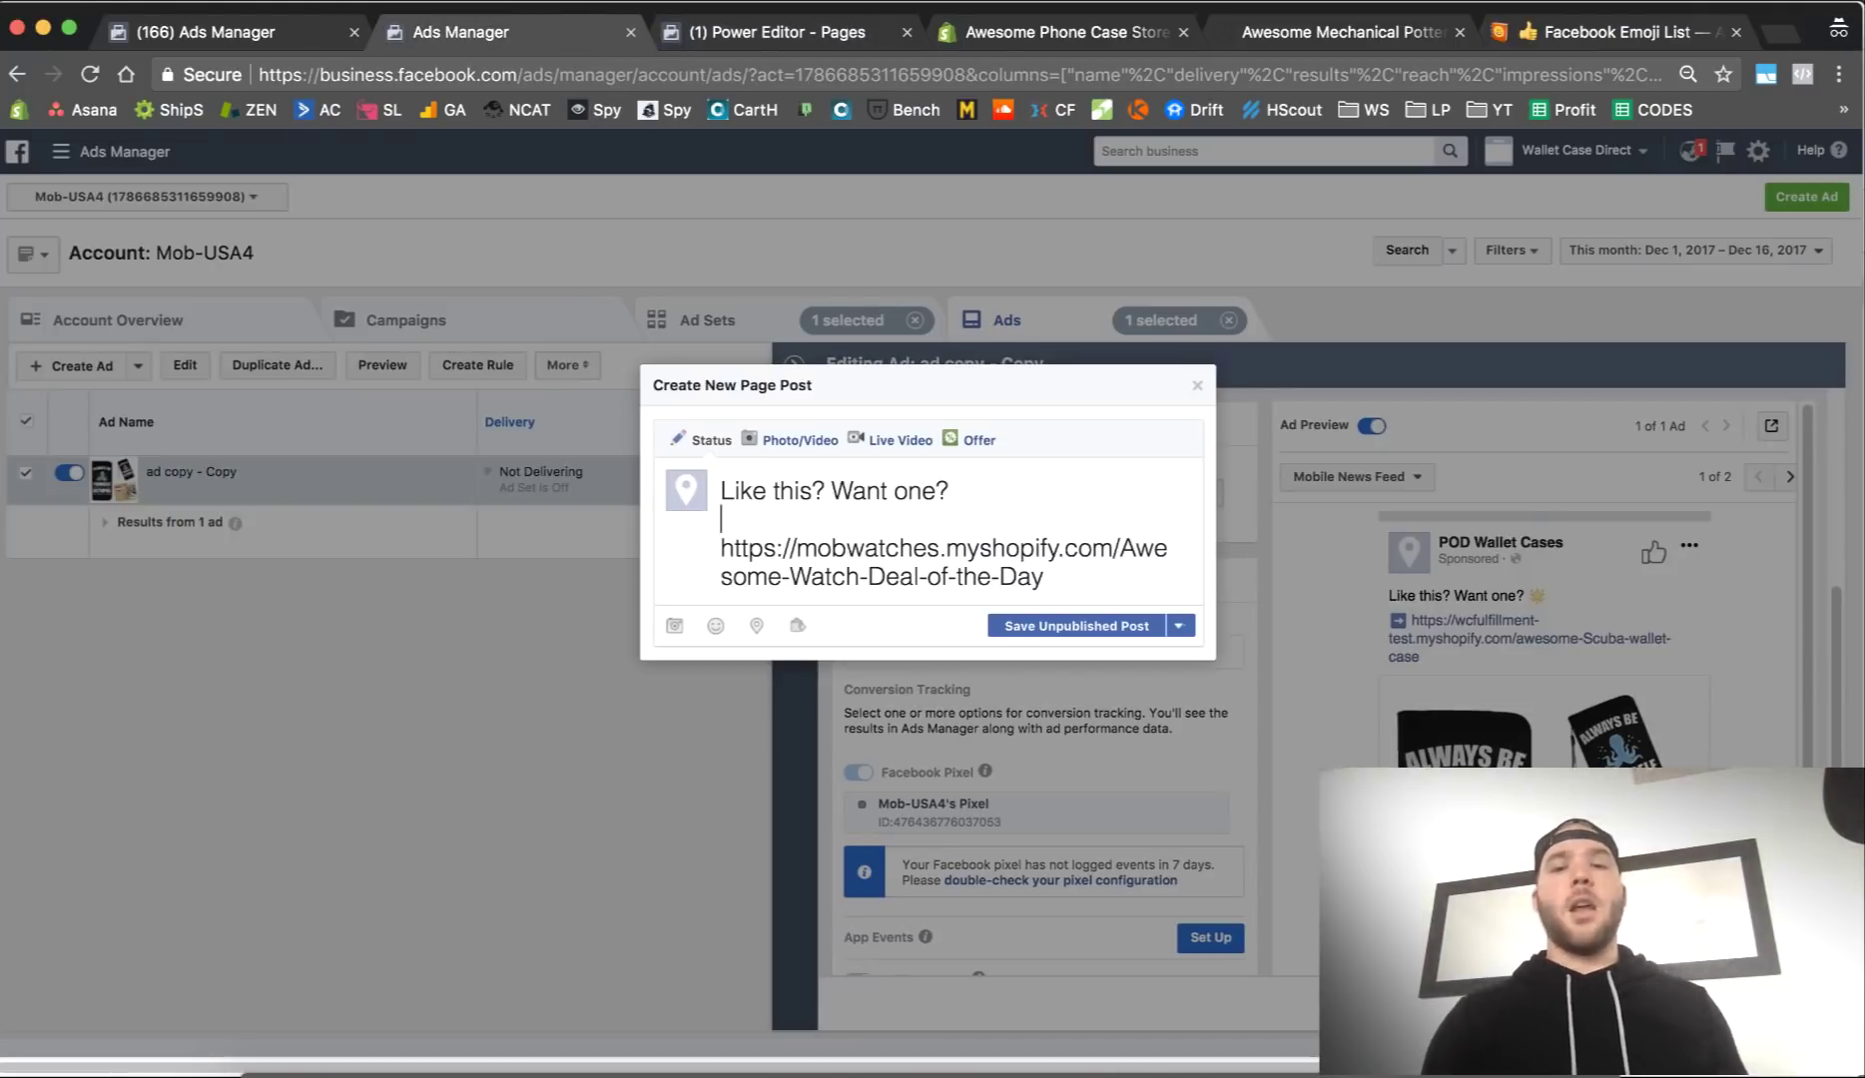
Step: Copy the Astonished Face emoji from Emojipedia's Facebook list
click(1568, 25)
scroll(662, 482, up, 3)
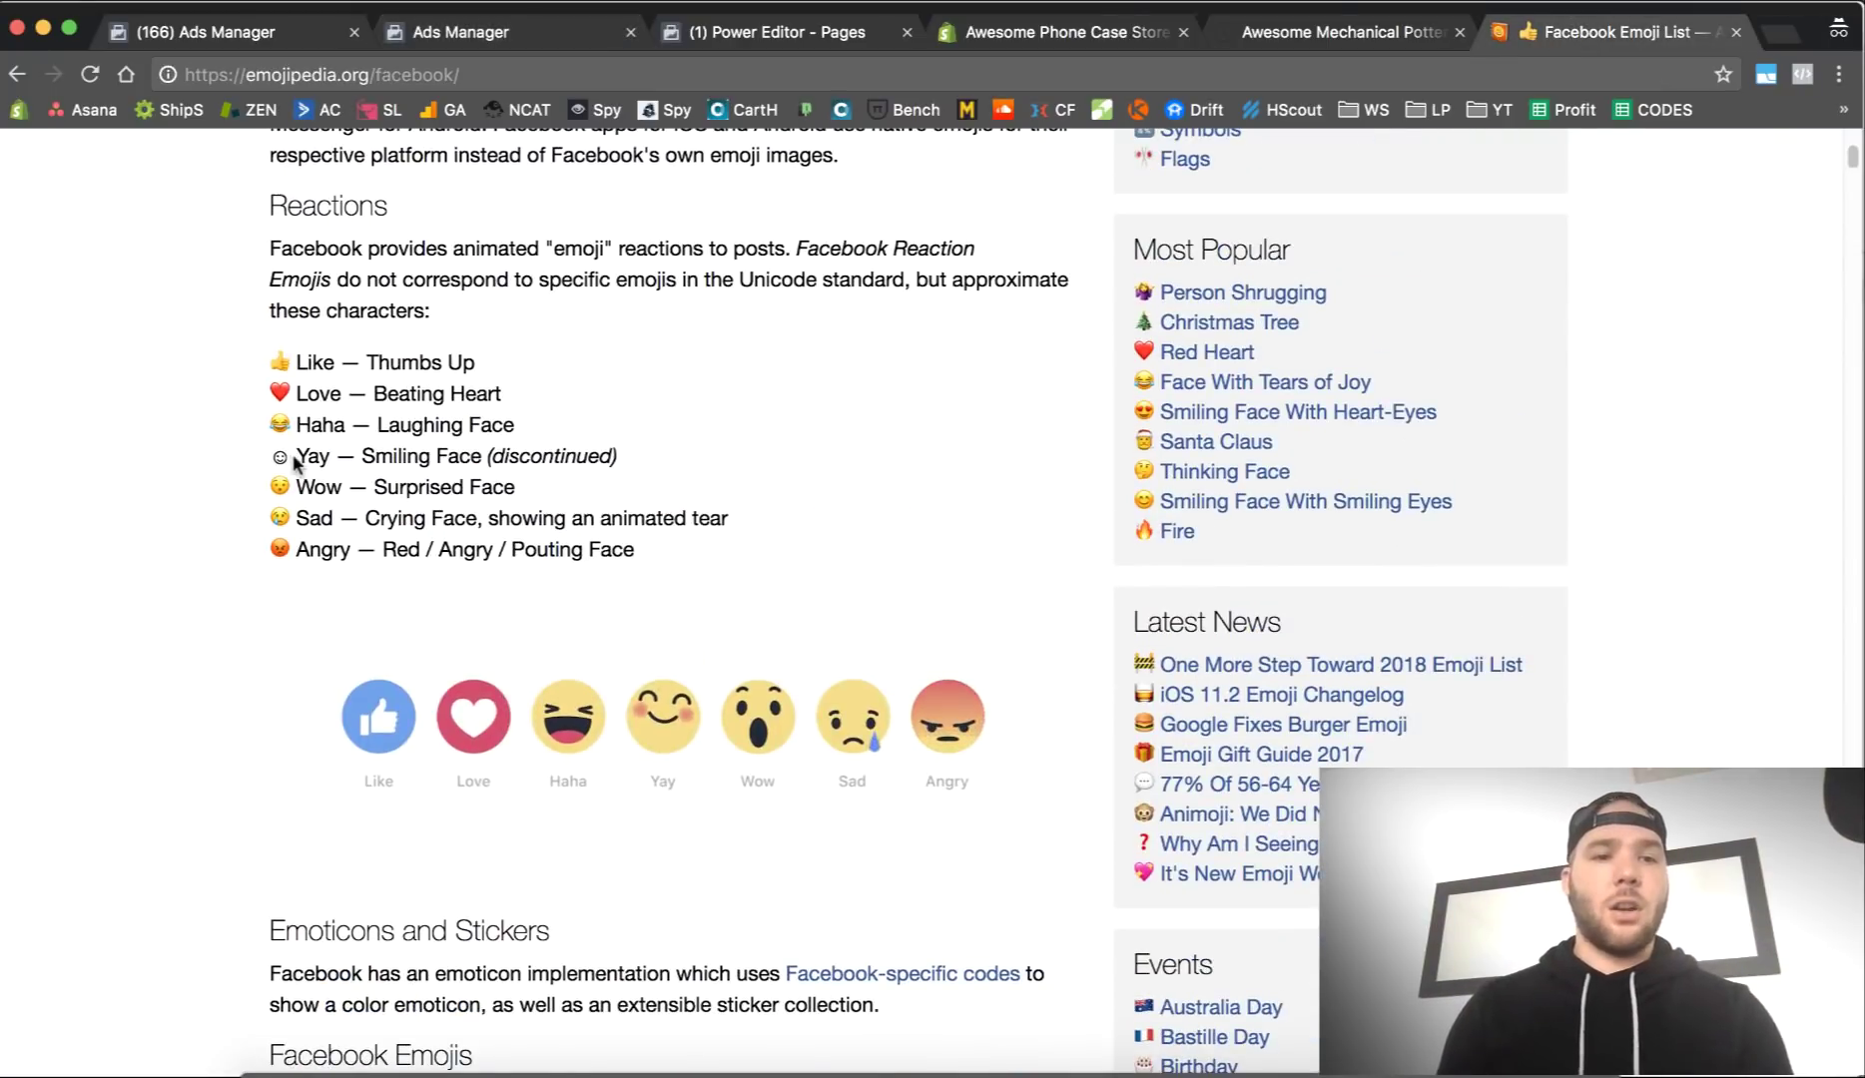
scroll(297, 394, up, 1)
scroll(297, 392, down, 4)
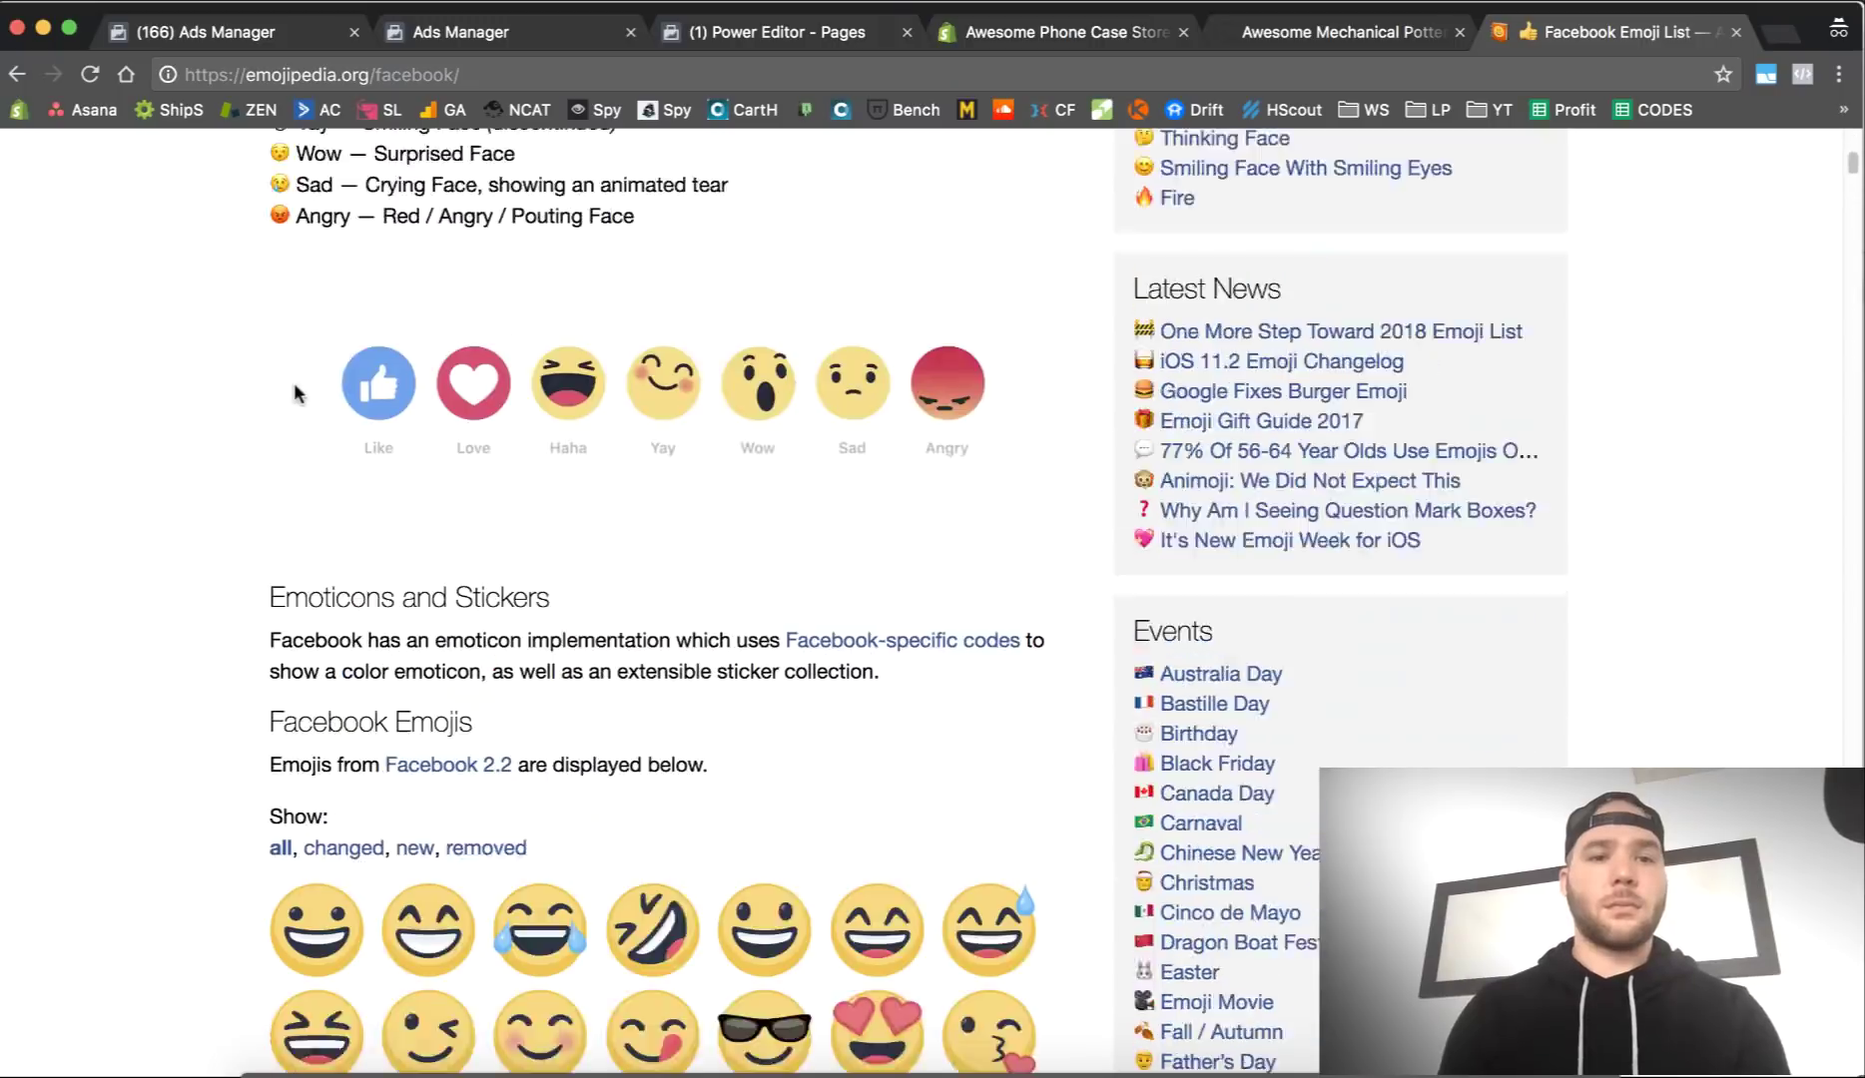
scroll(294, 393, down, 9)
scroll(428, 396, up, 3)
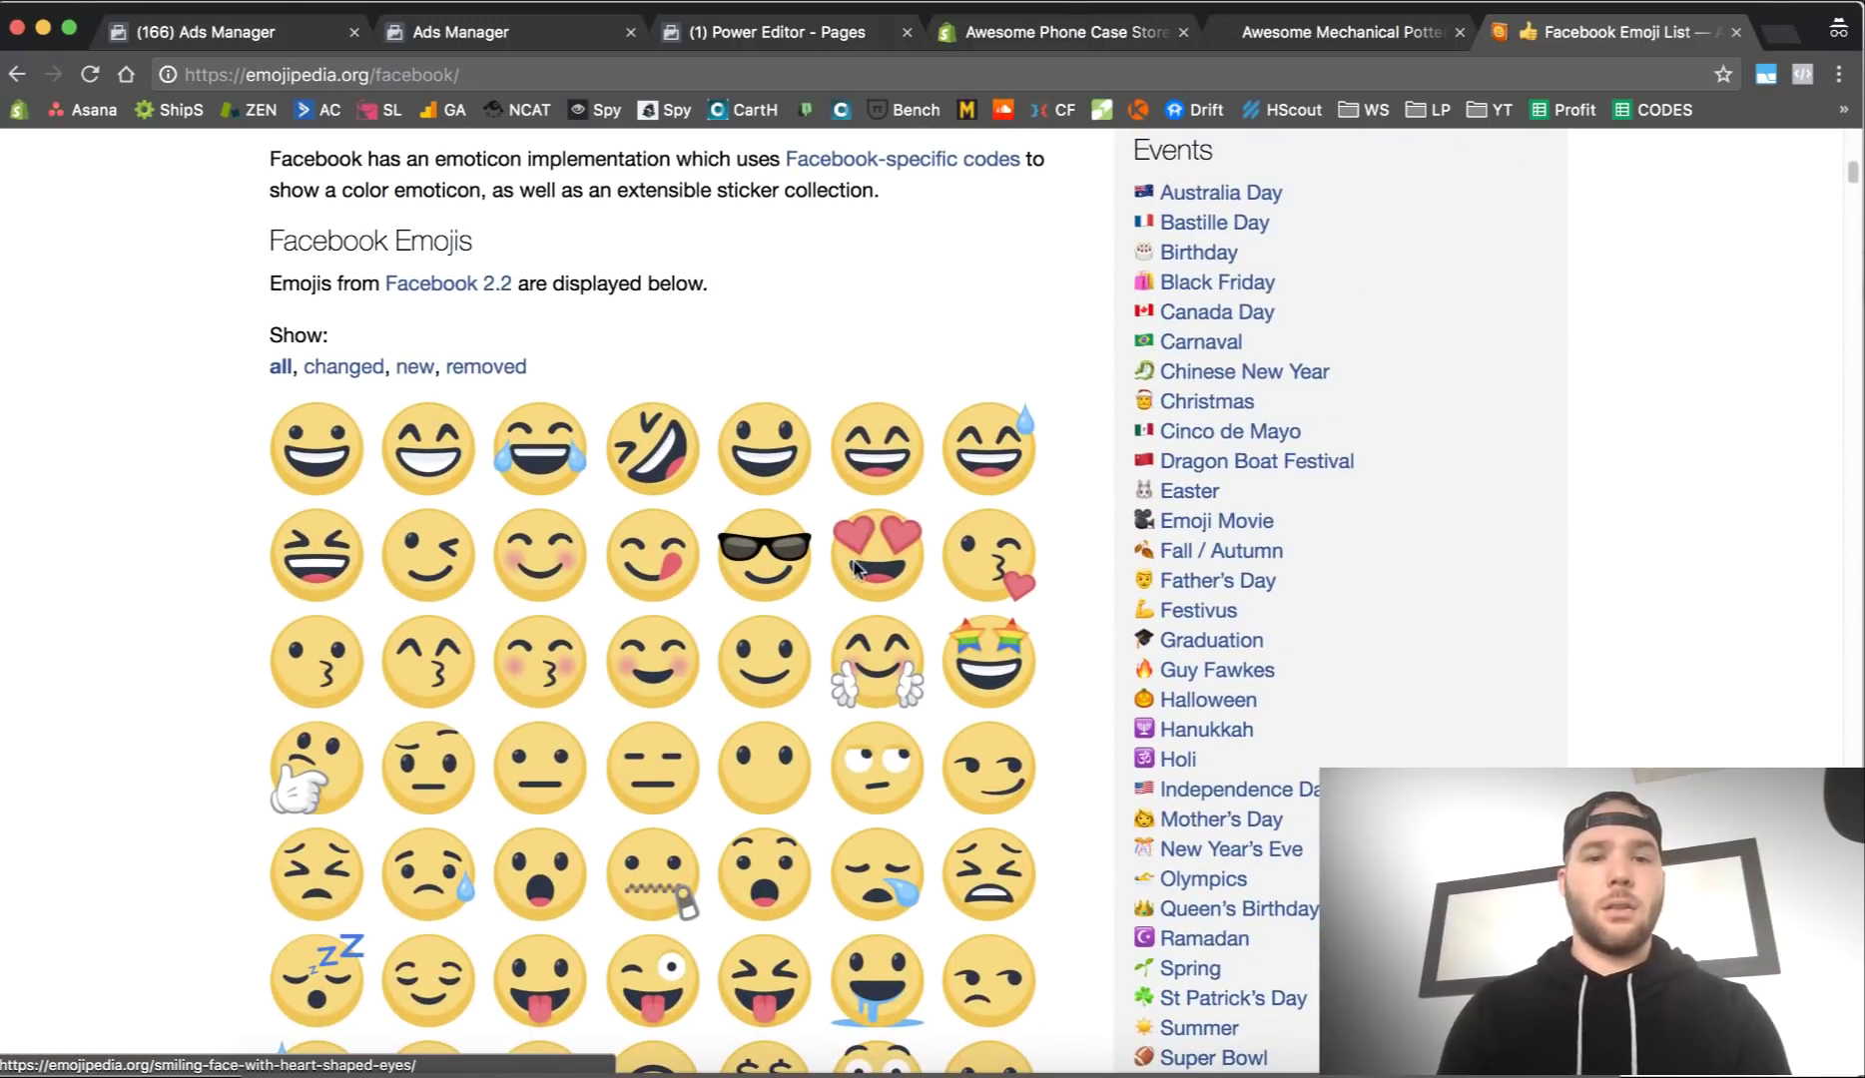
scroll(853, 561, down, 10)
scroll(854, 559, up, 3)
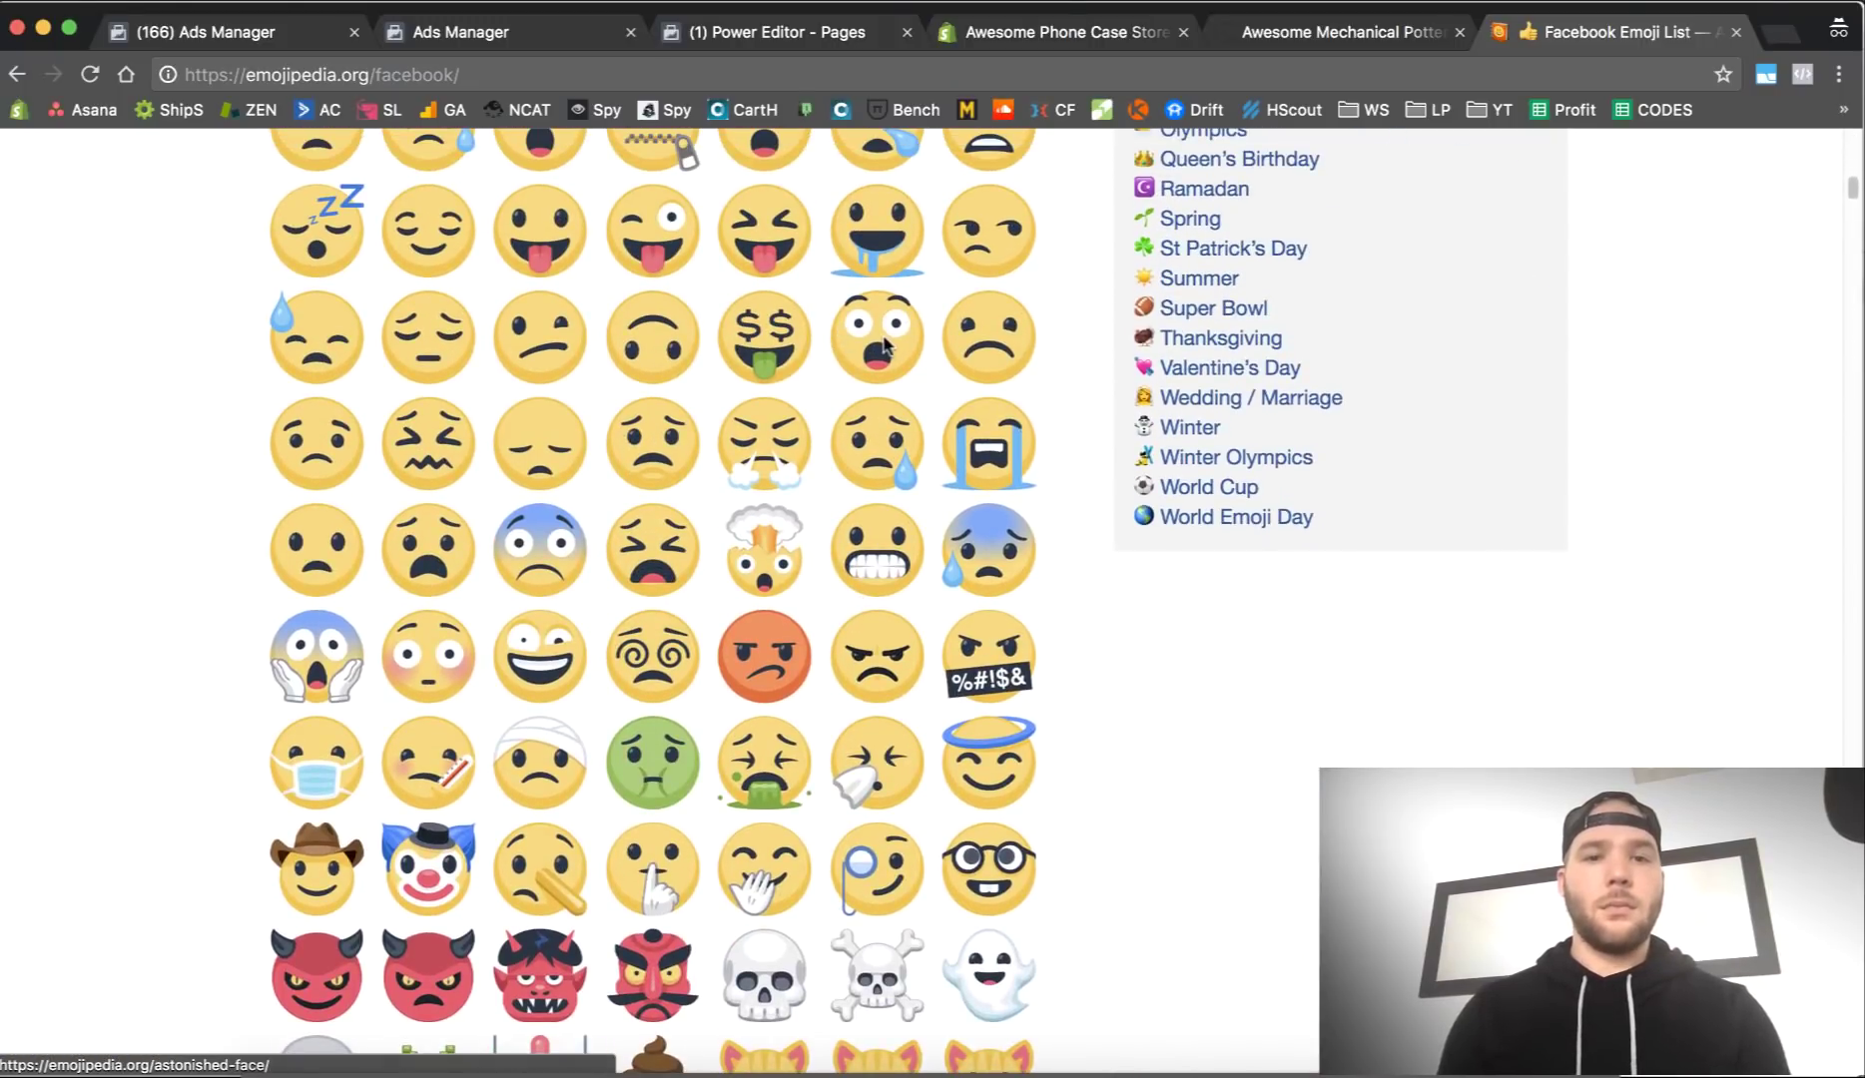
click(885, 344)
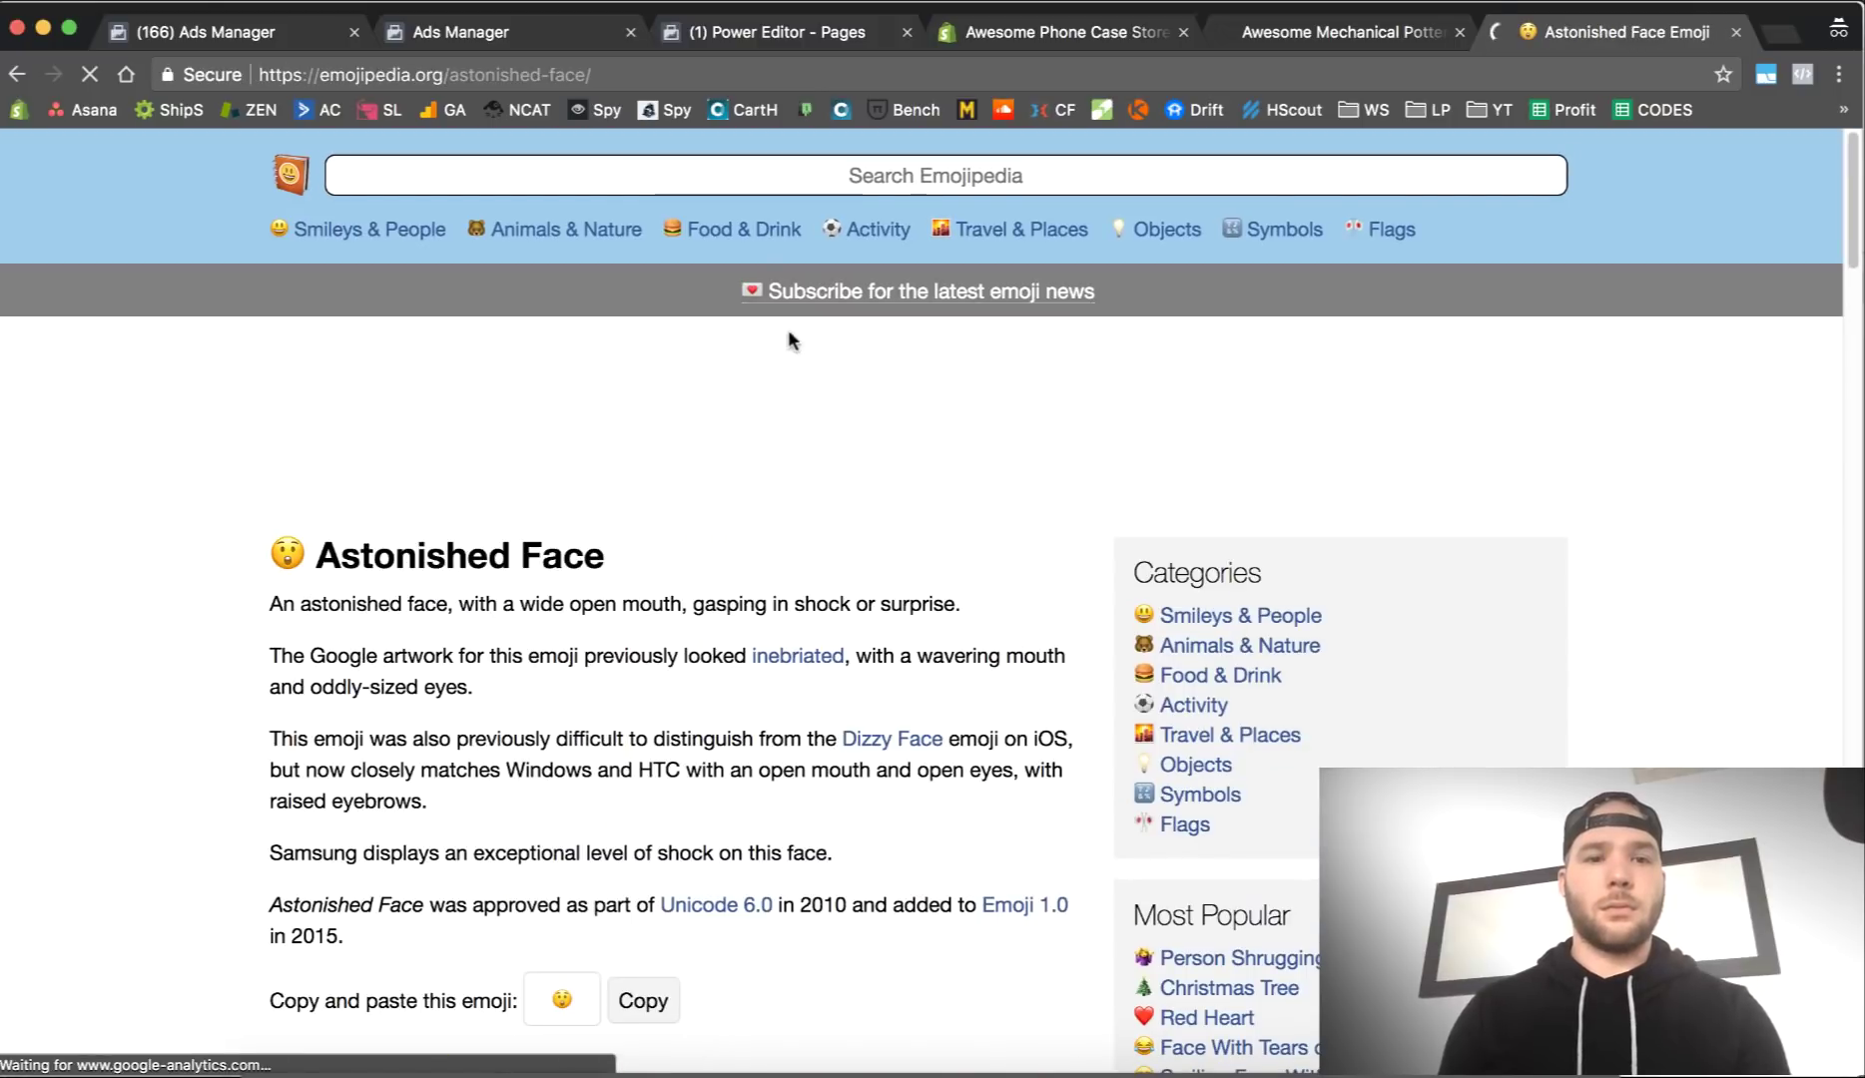
scroll(640, 592, down, 6)
click(659, 436)
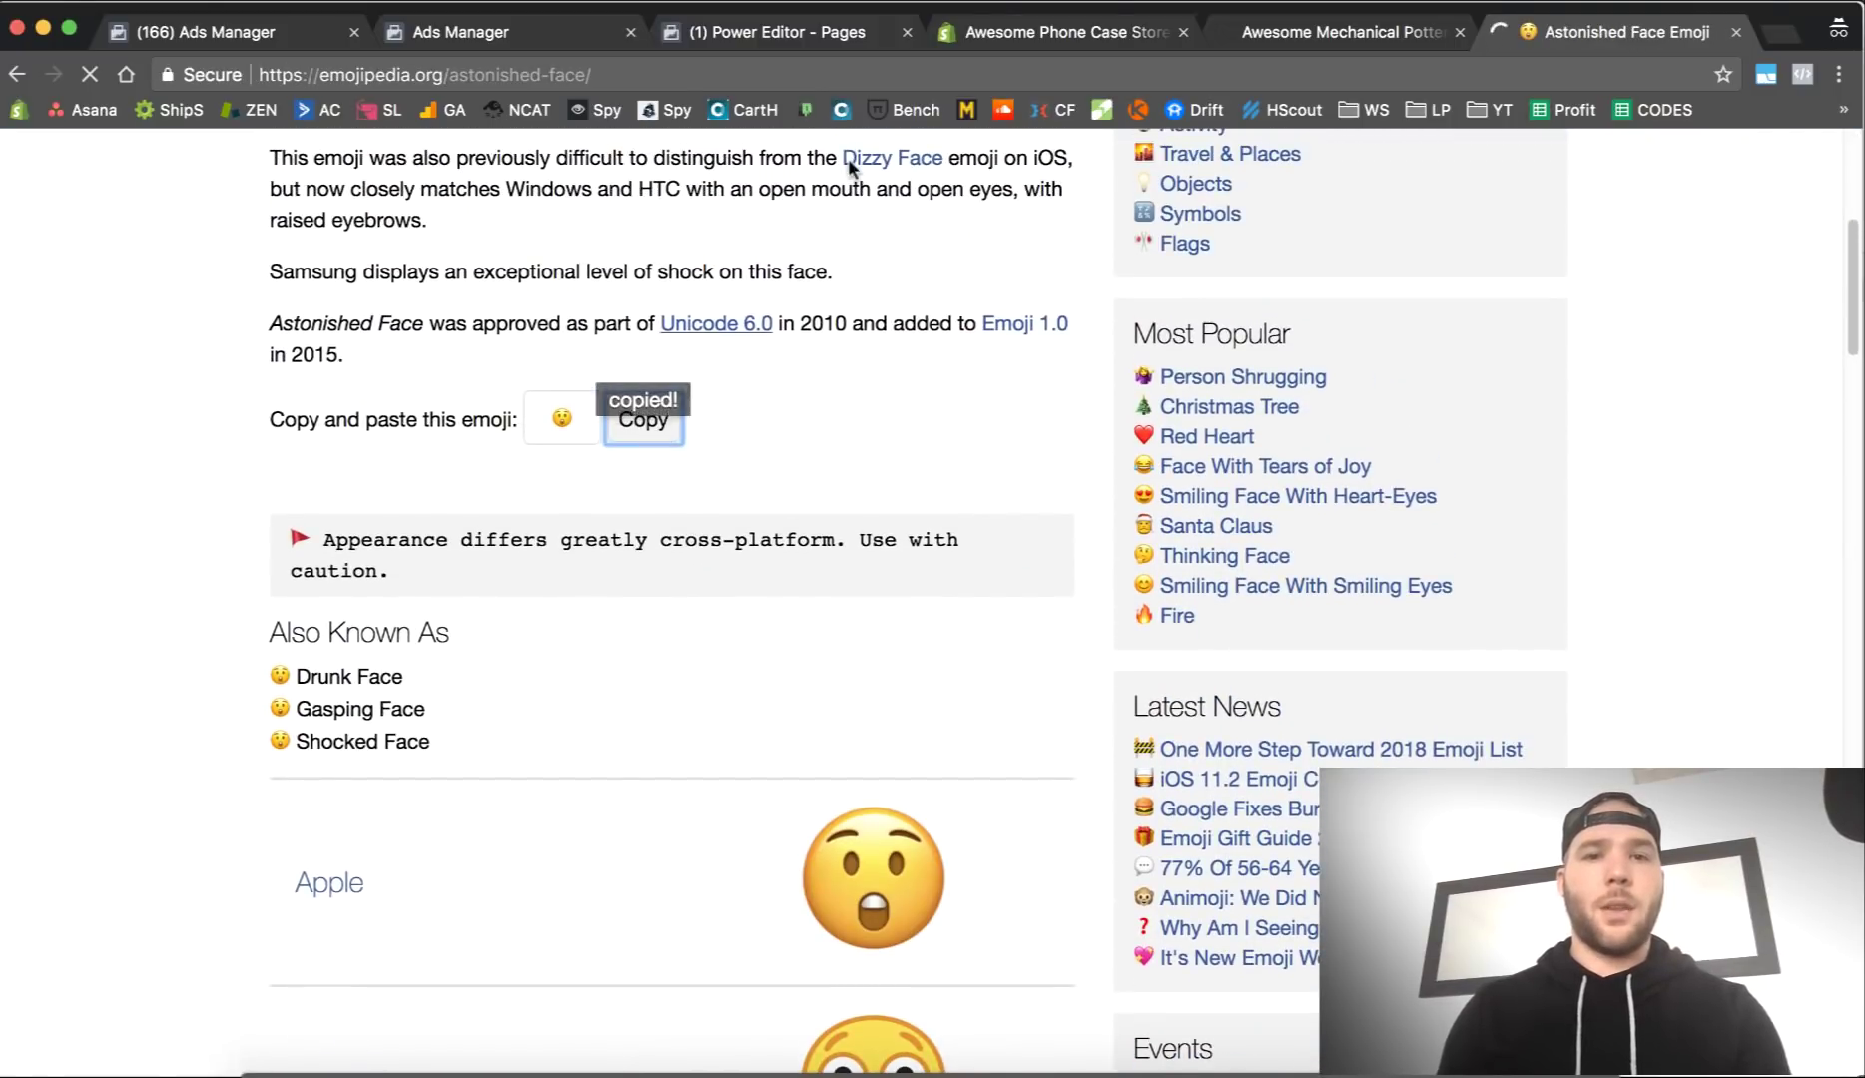
click(829, 32)
Step: Try attaching a photo to the draft post, cancel the file choice, and return to the post text
click(574, 40)
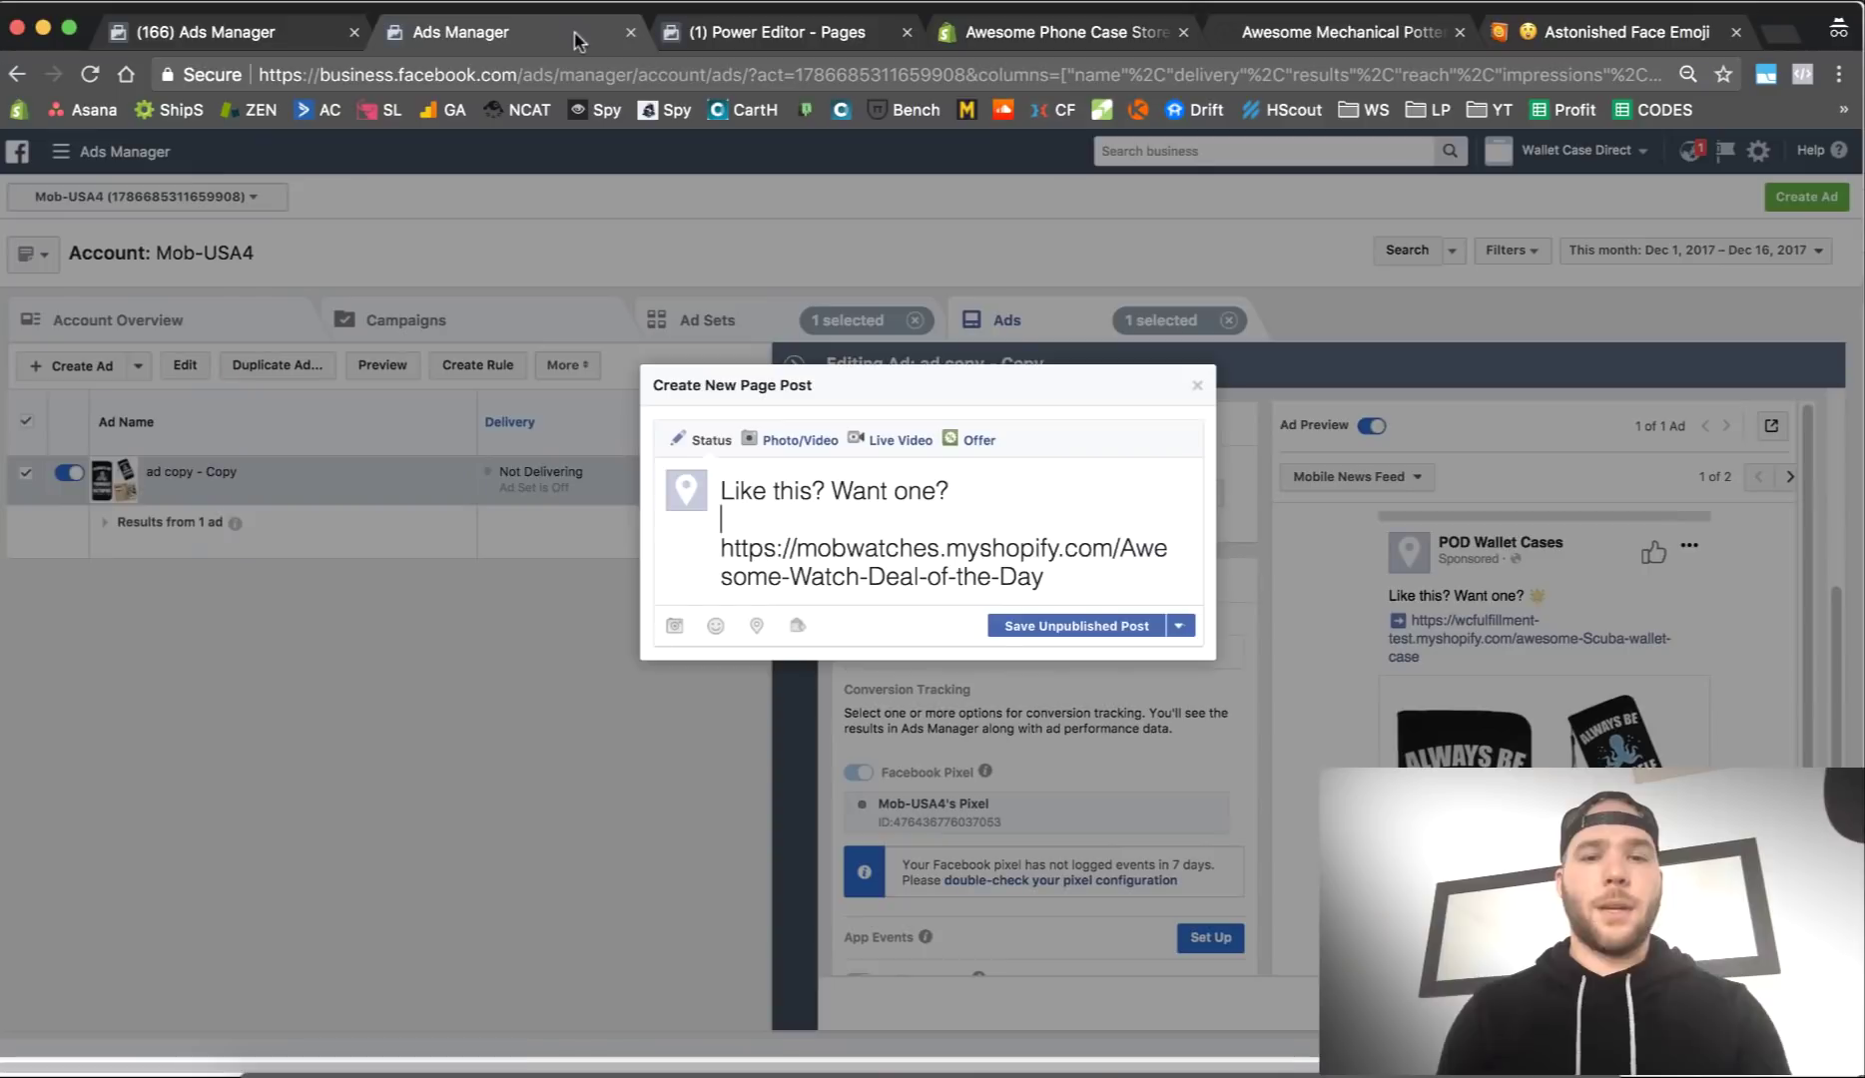
click(982, 444)
click(793, 447)
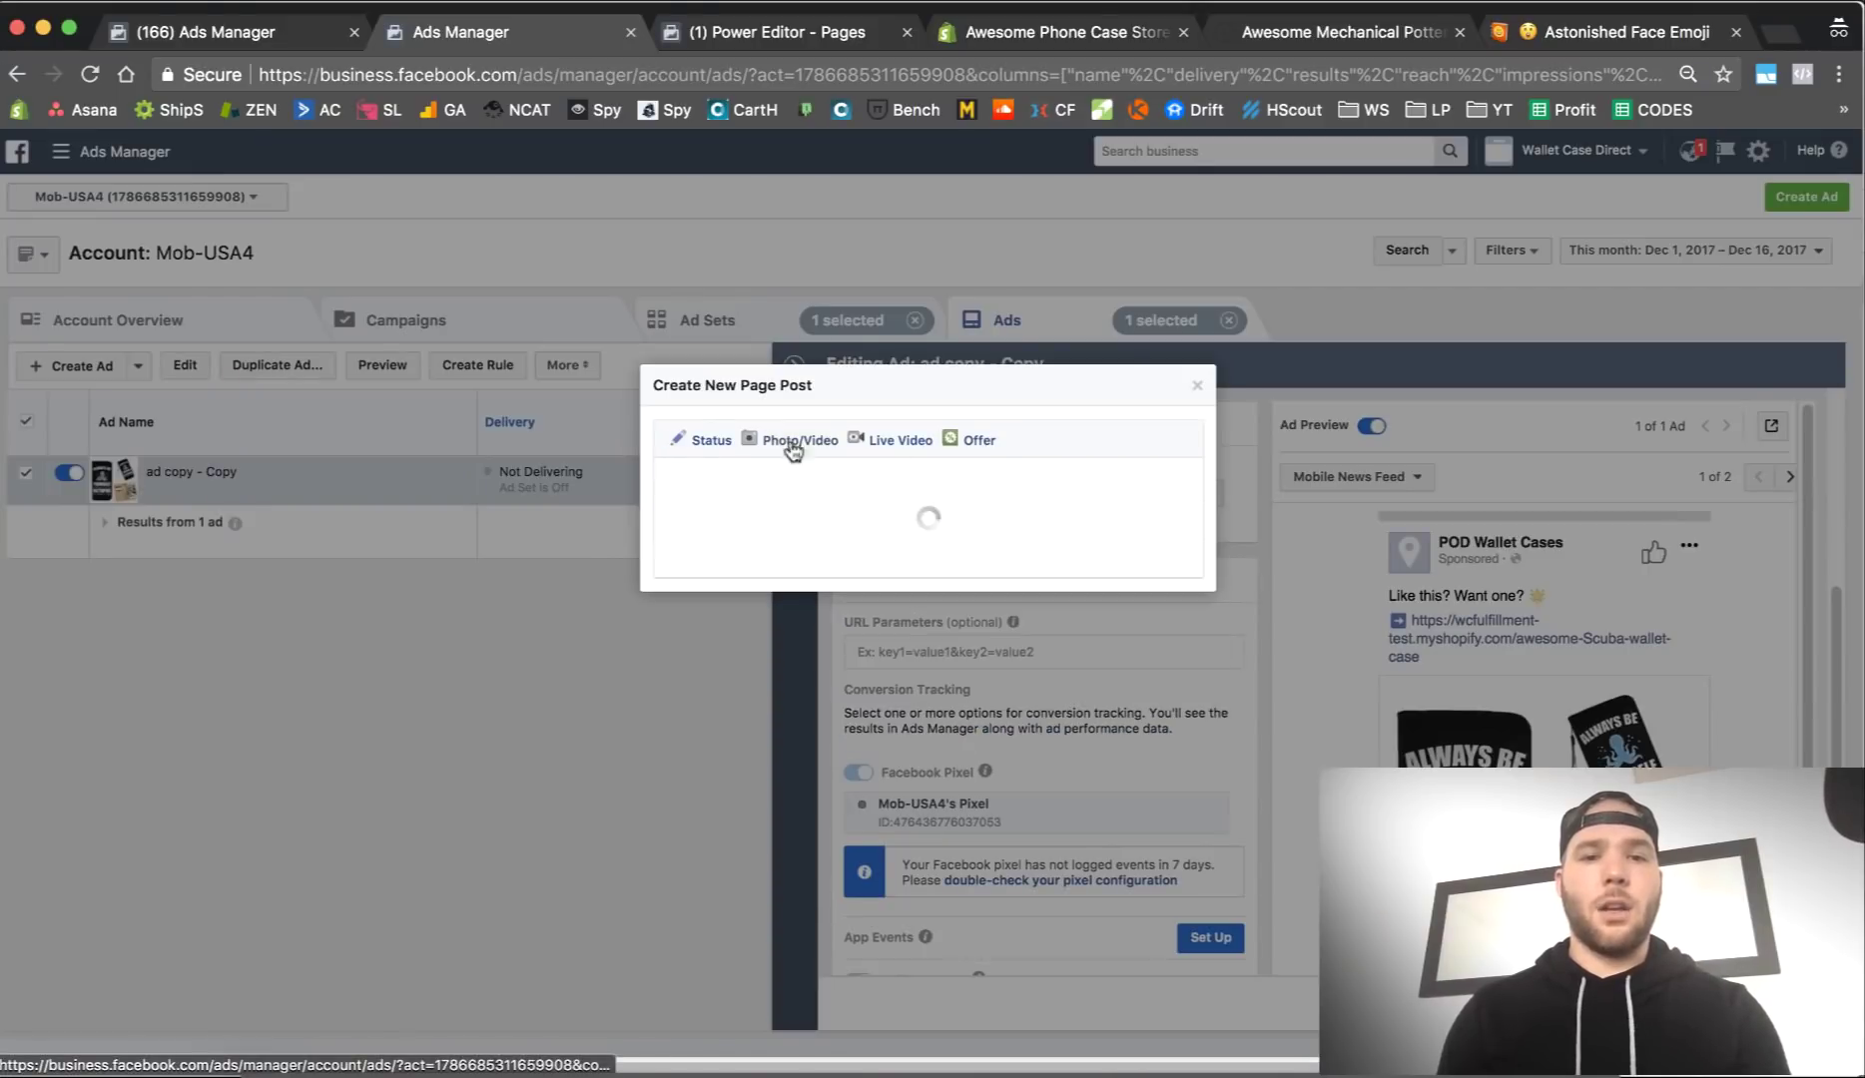
click(917, 509)
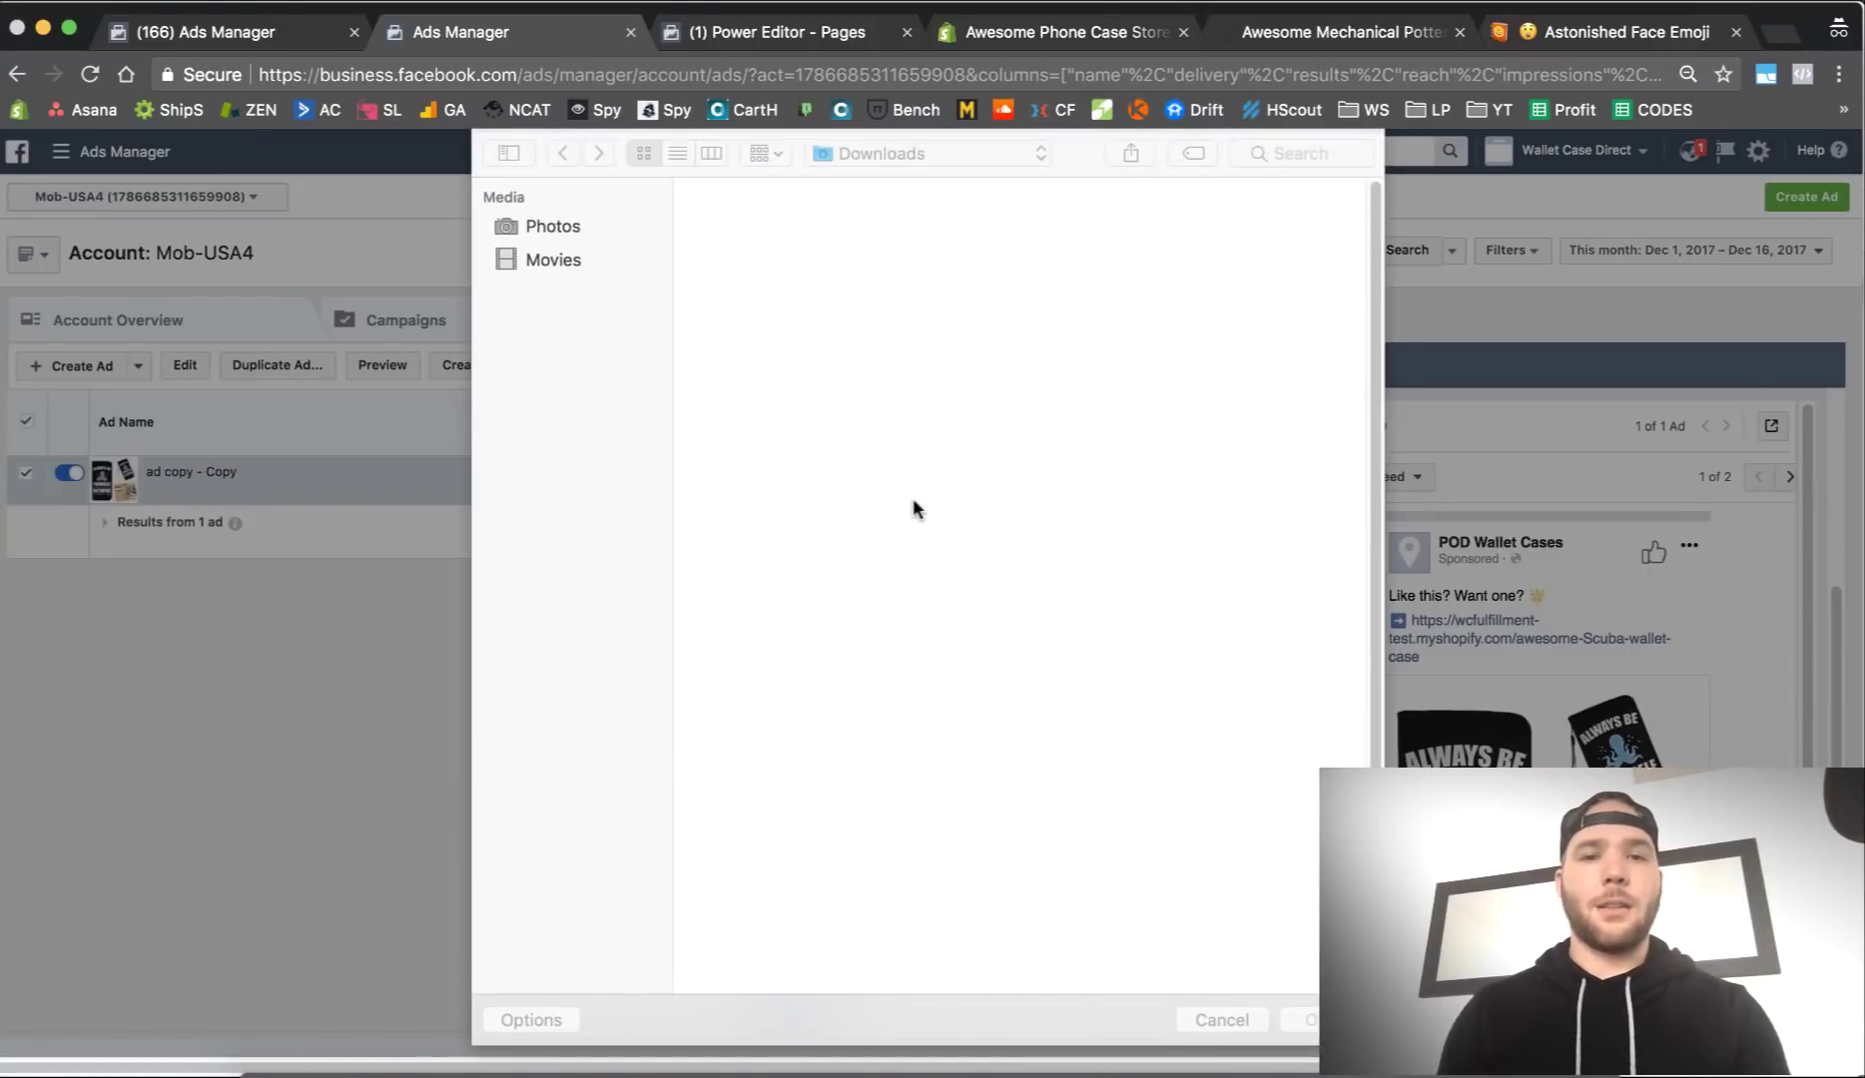
click(1226, 1019)
click(711, 441)
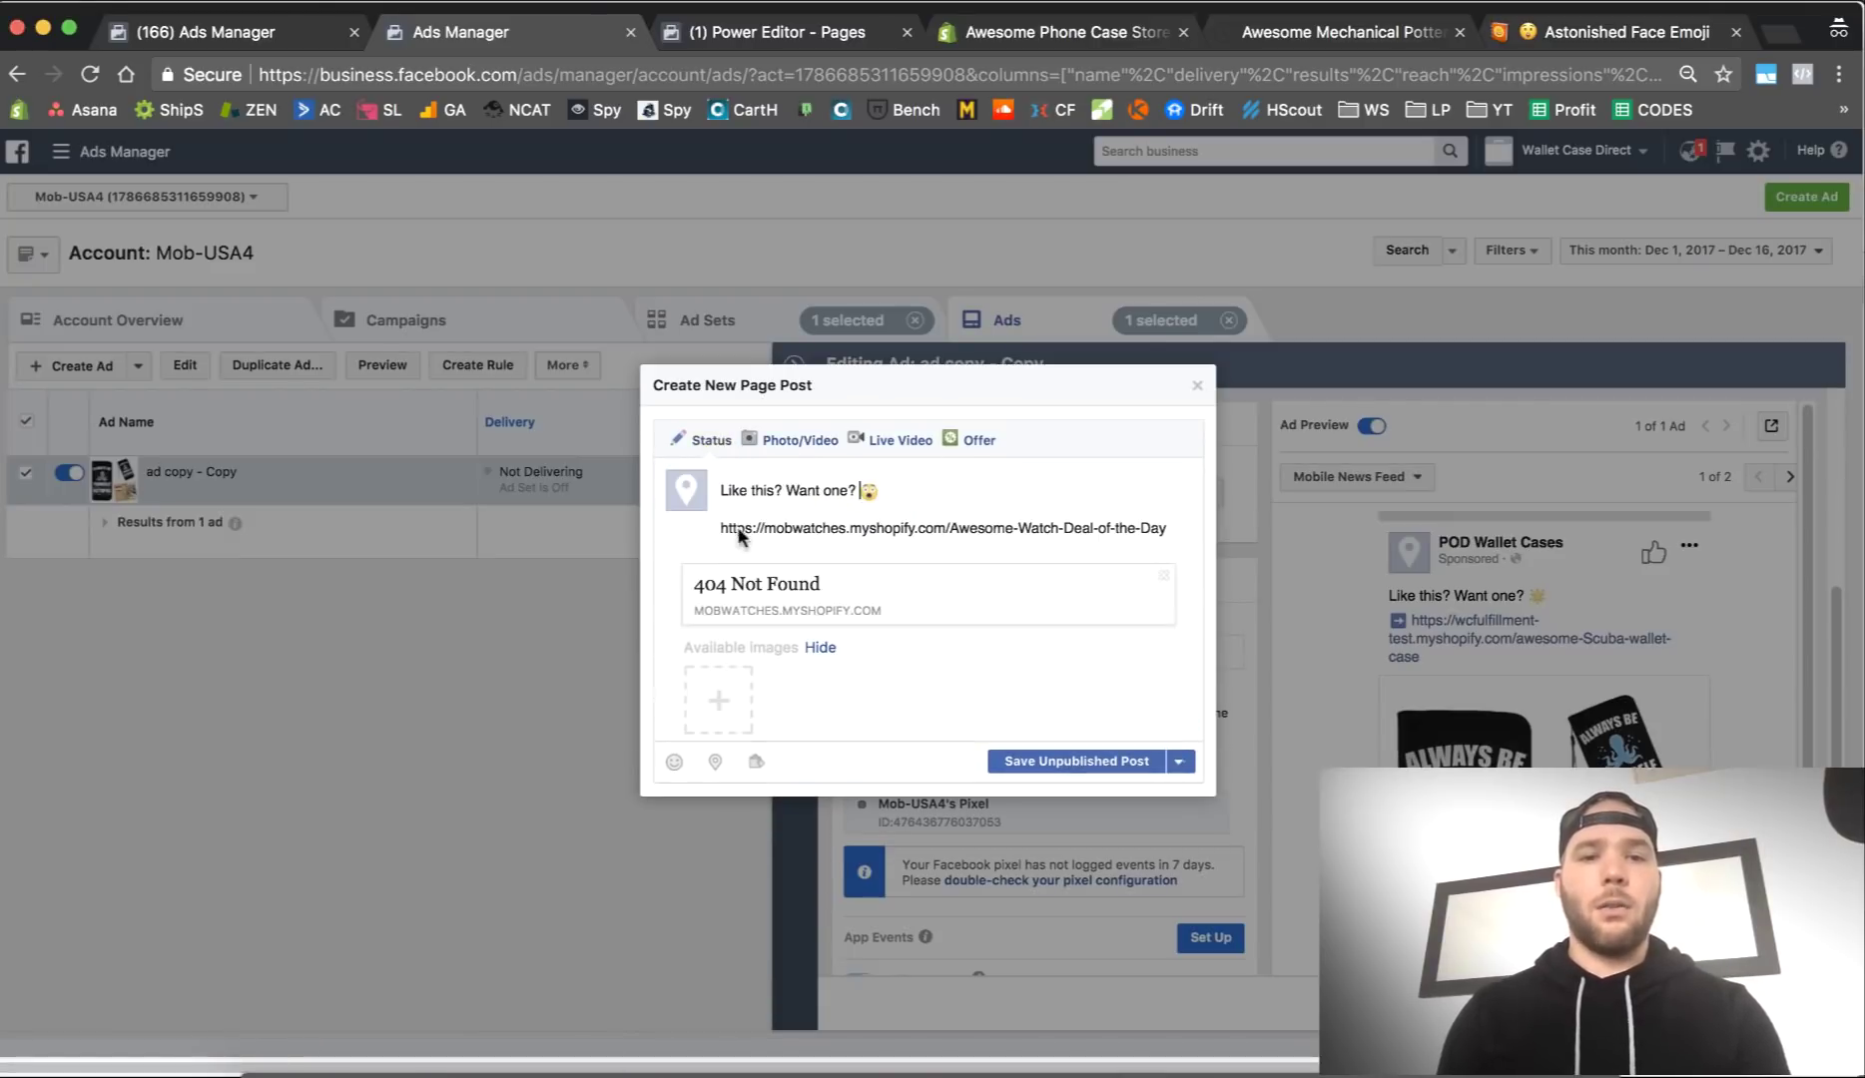
Step: Browse Emojipedia's Facebook emoji list again
click(1628, 44)
scroll(539, 619, down, 10)
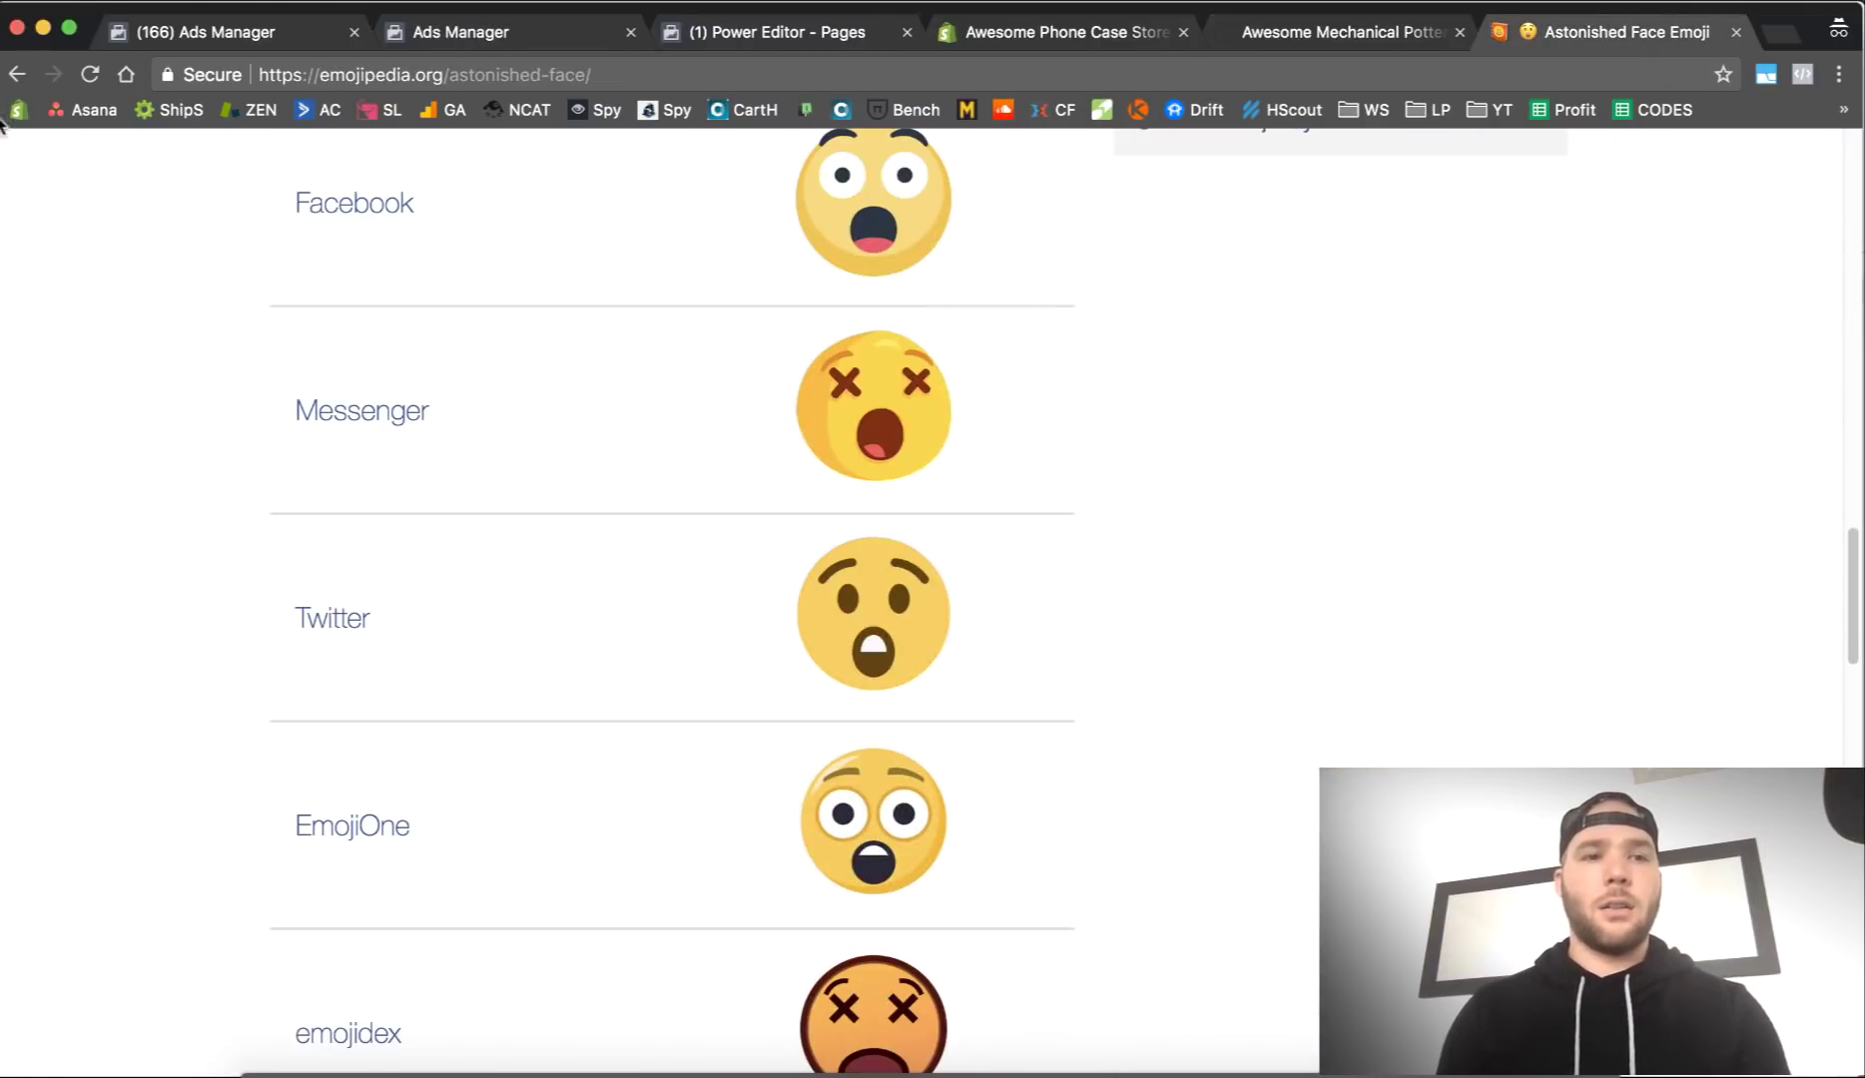
click(355, 205)
scroll(520, 549, down, 10)
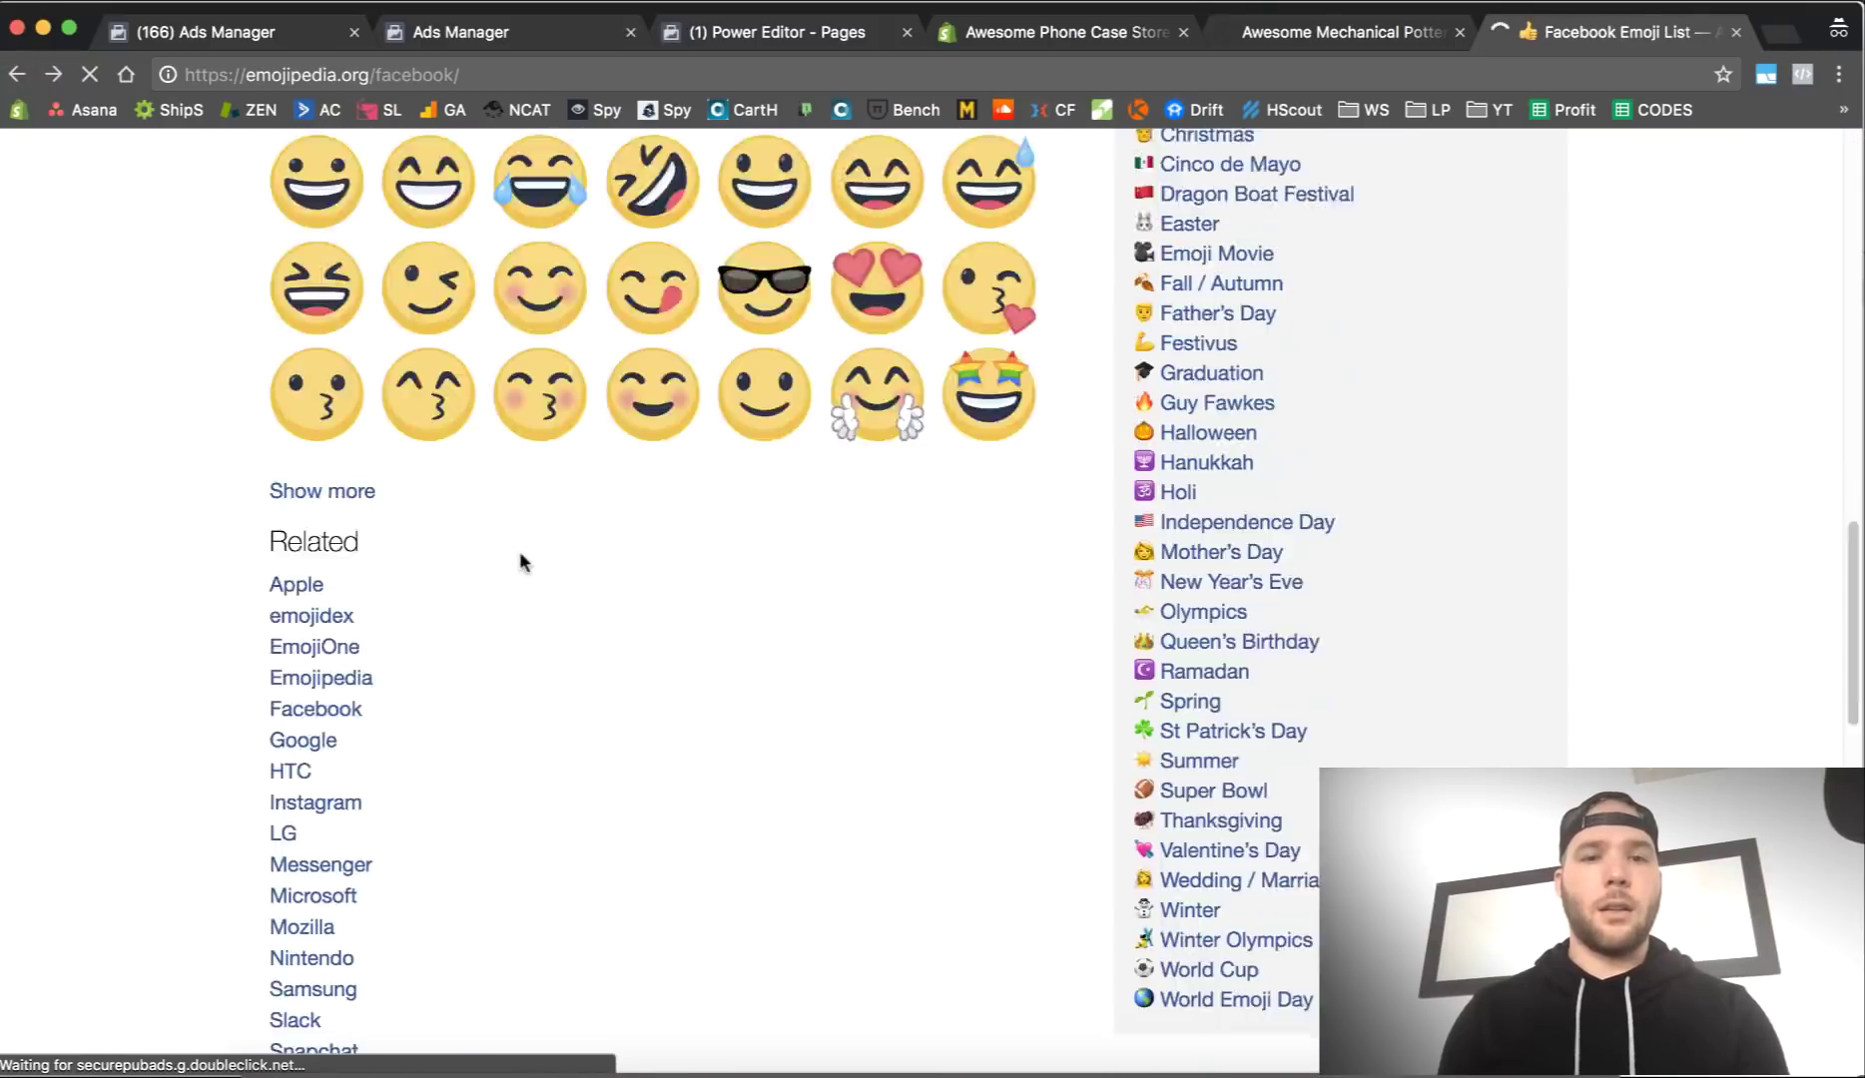
scroll(519, 562, up, 10)
Step: Type '->' in front of the redirect link as an arrow placeholder
click(16, 73)
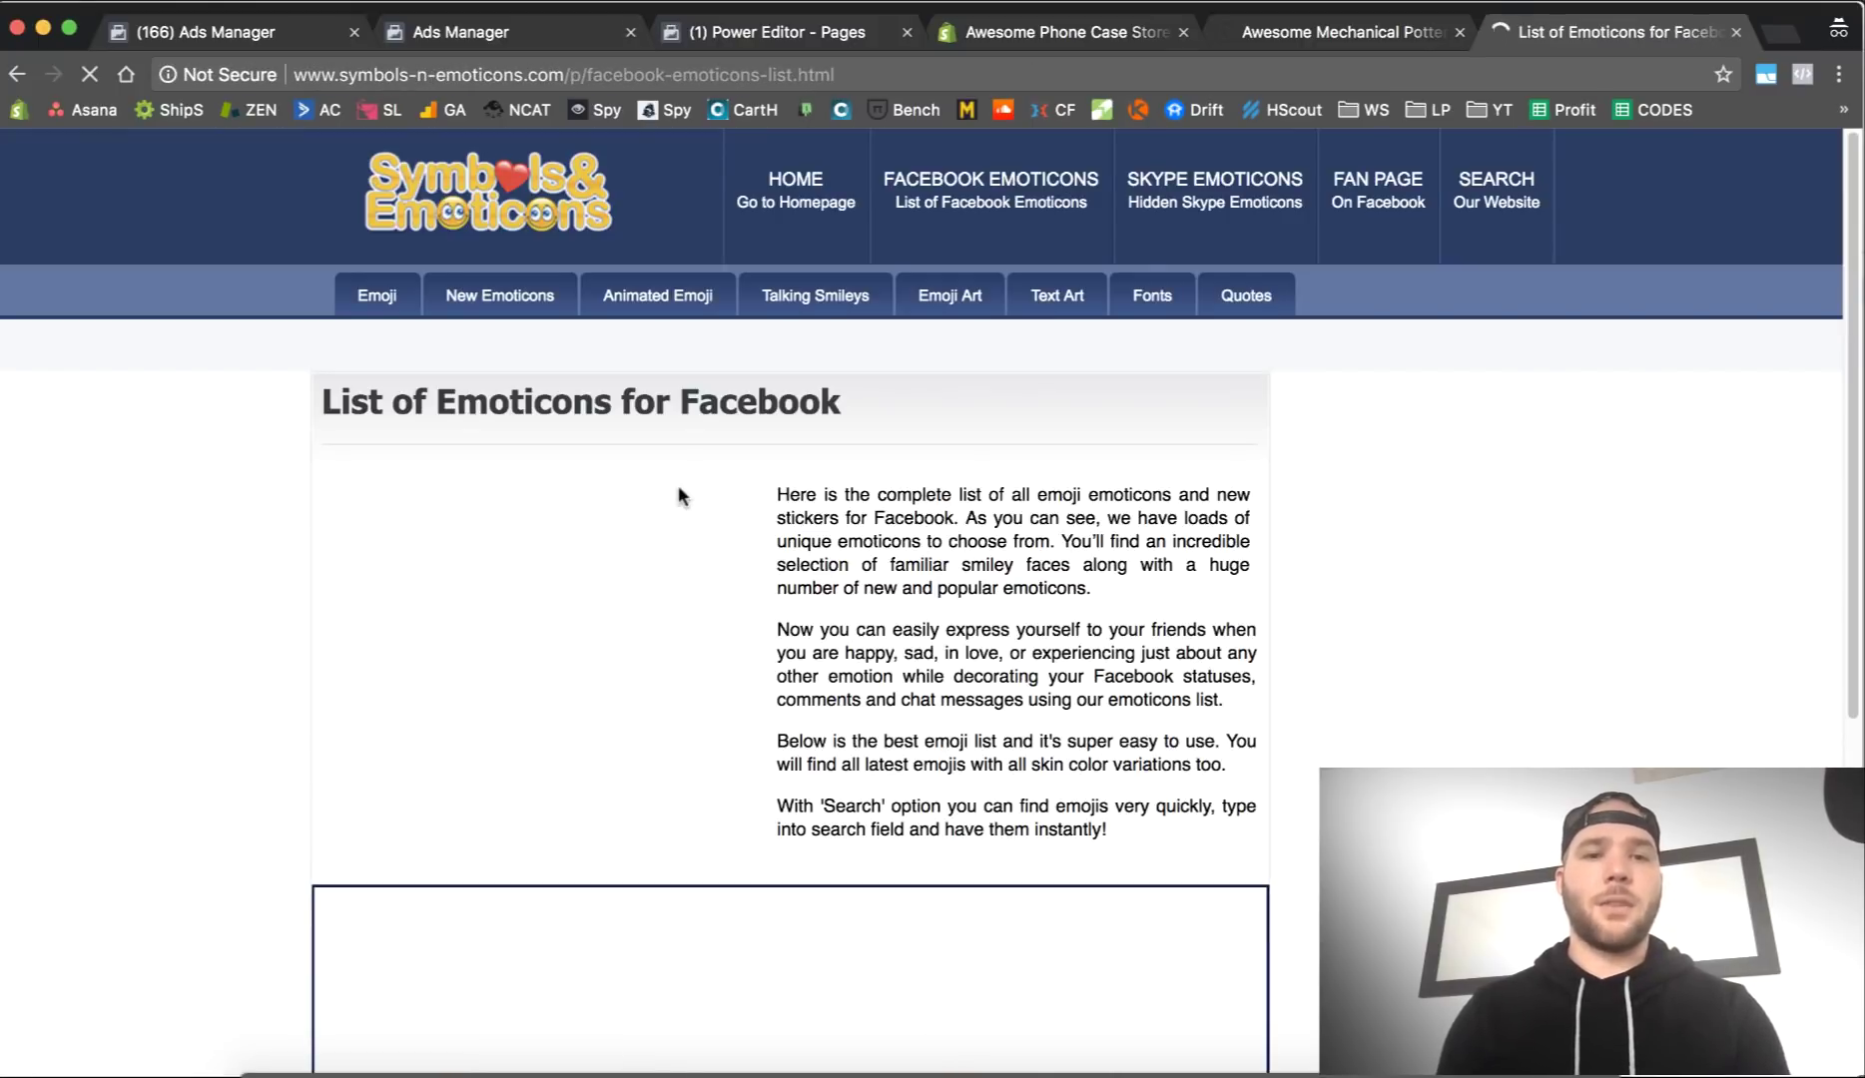
scroll(854, 475, down, 5)
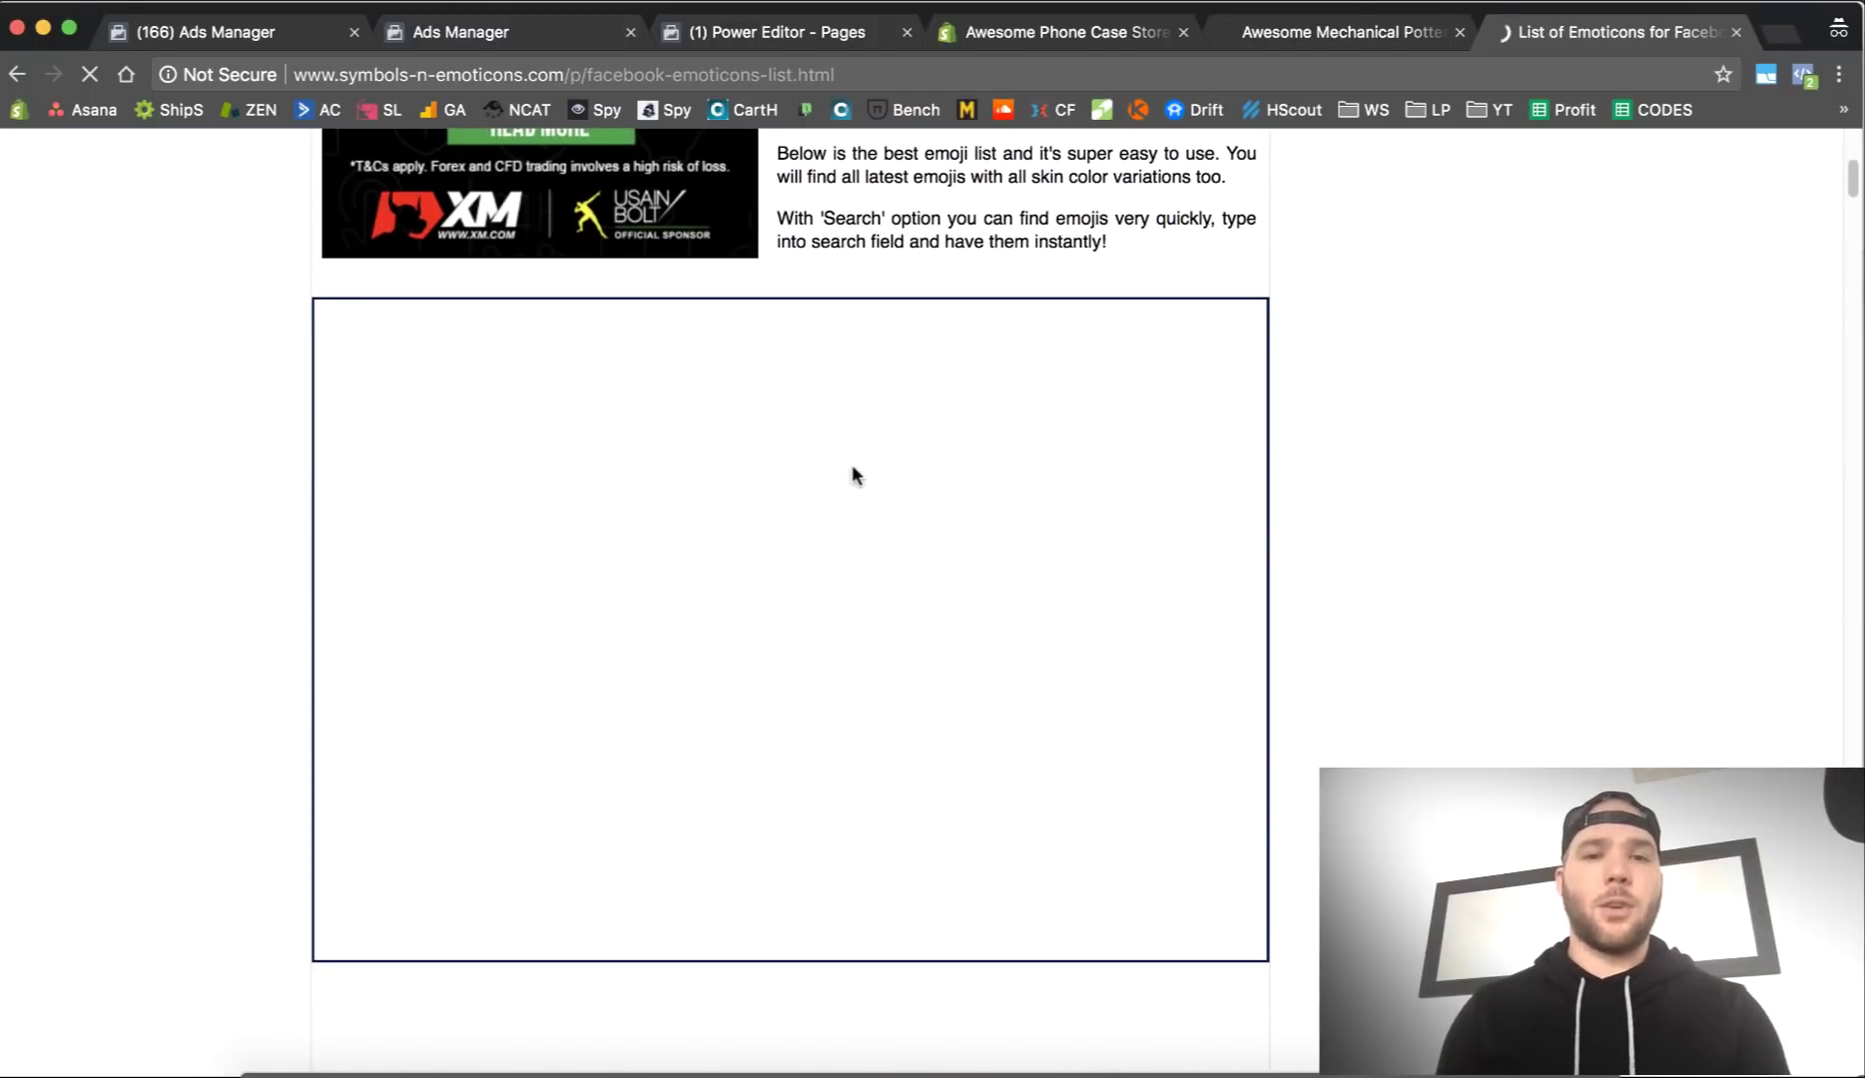
scroll(853, 476, down, 2)
scroll(854, 475, down, 15)
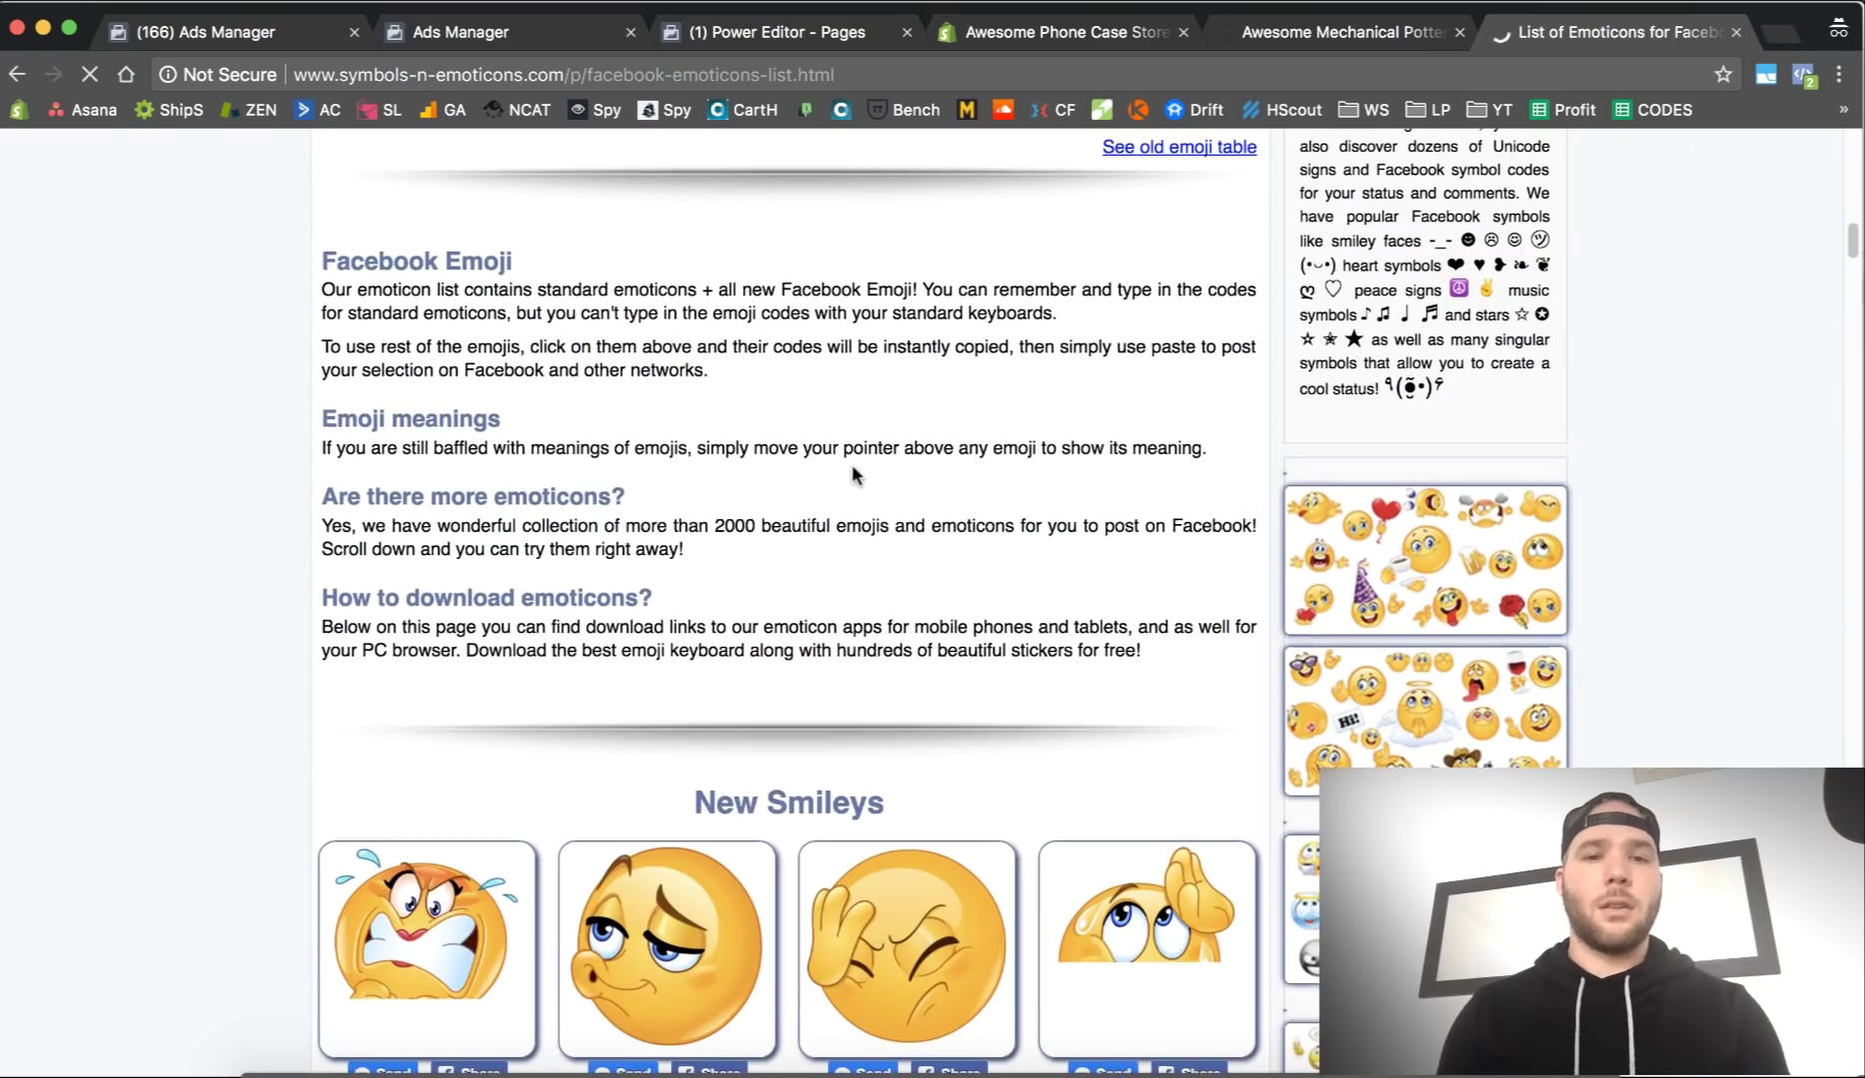
scroll(850, 465, up, 20)
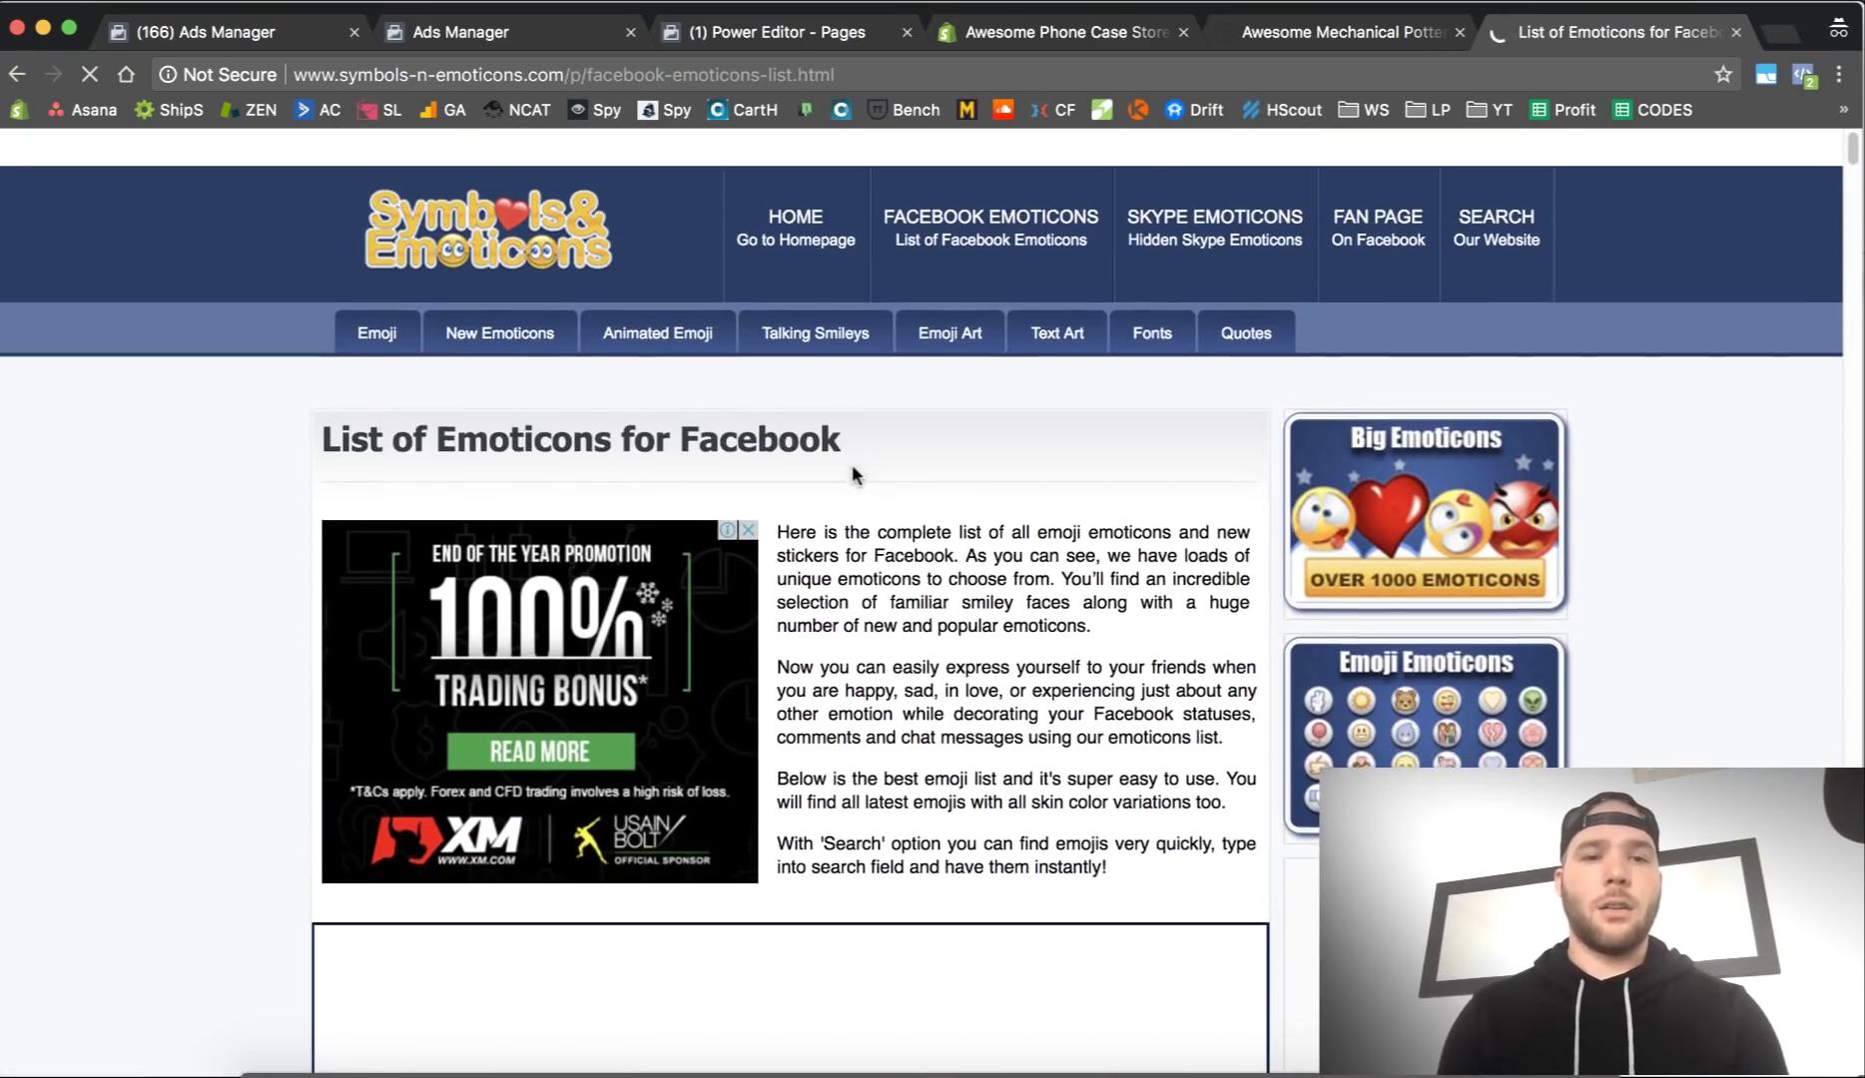
click(759, 32)
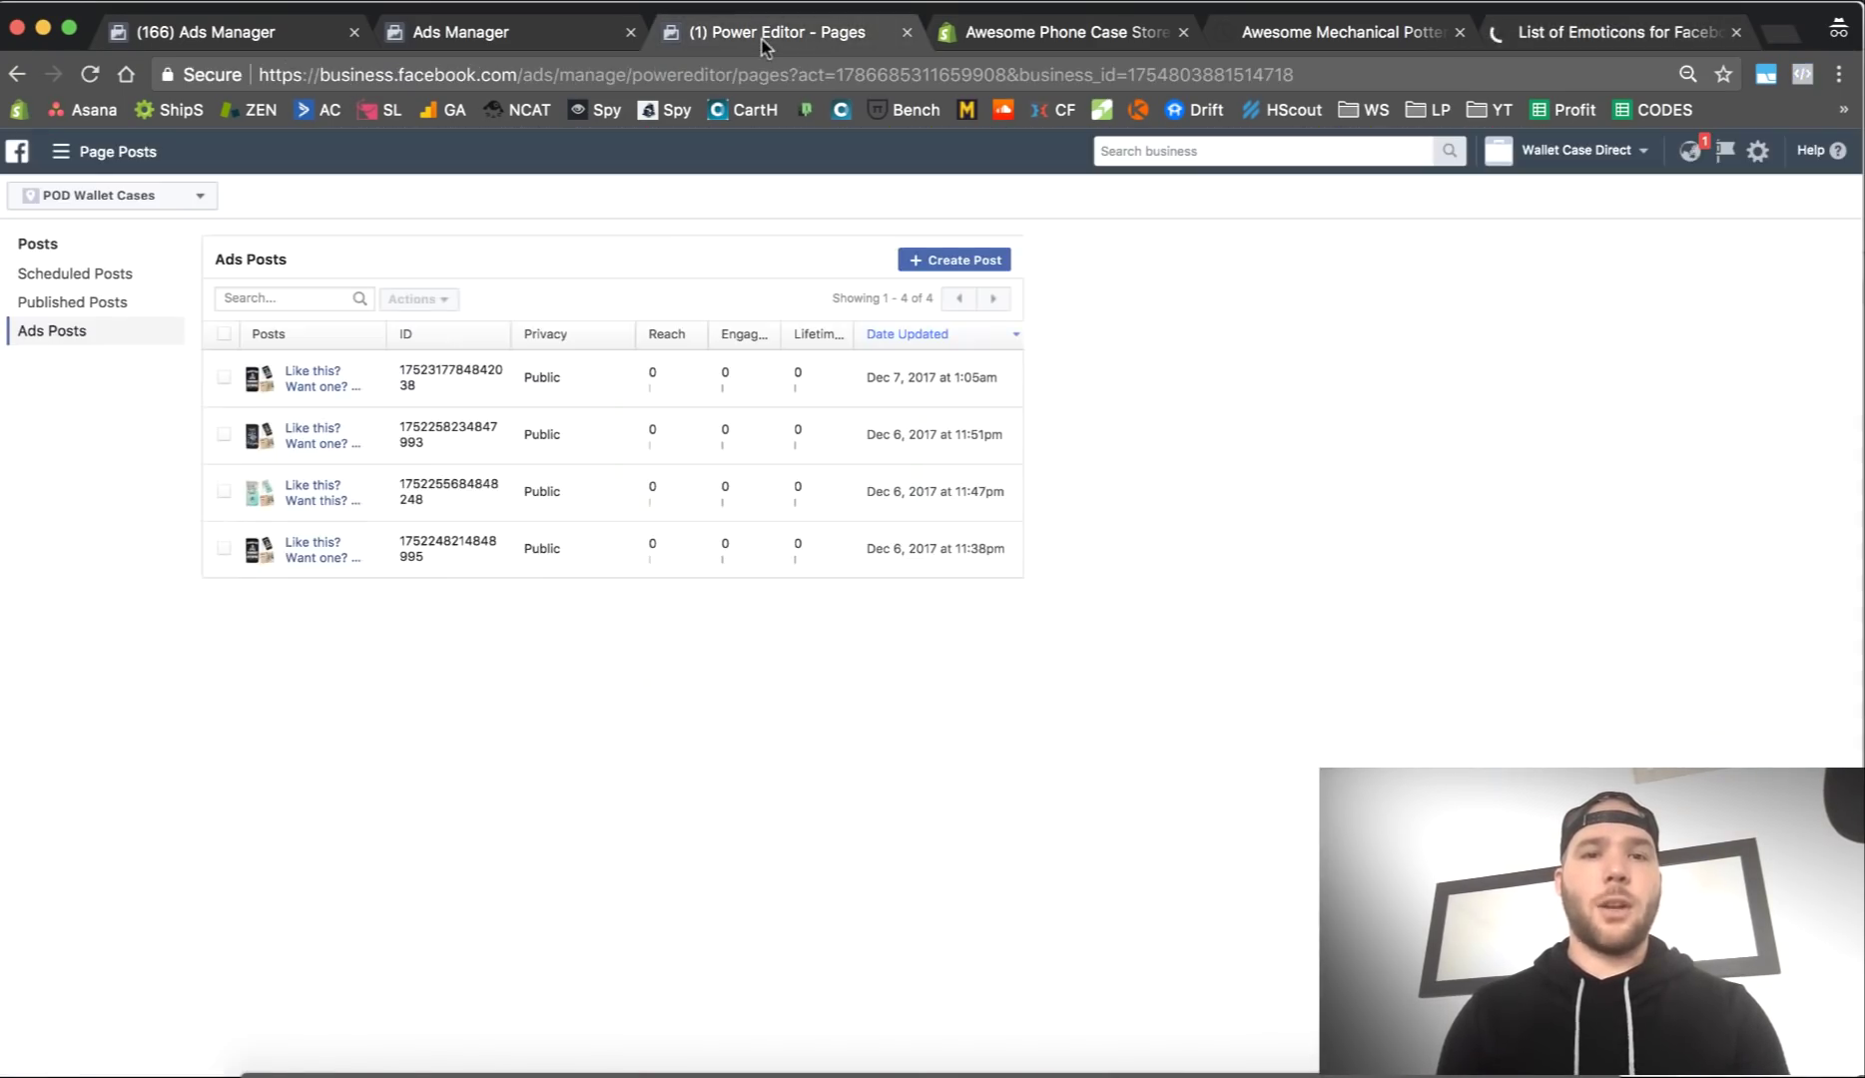
click(510, 34)
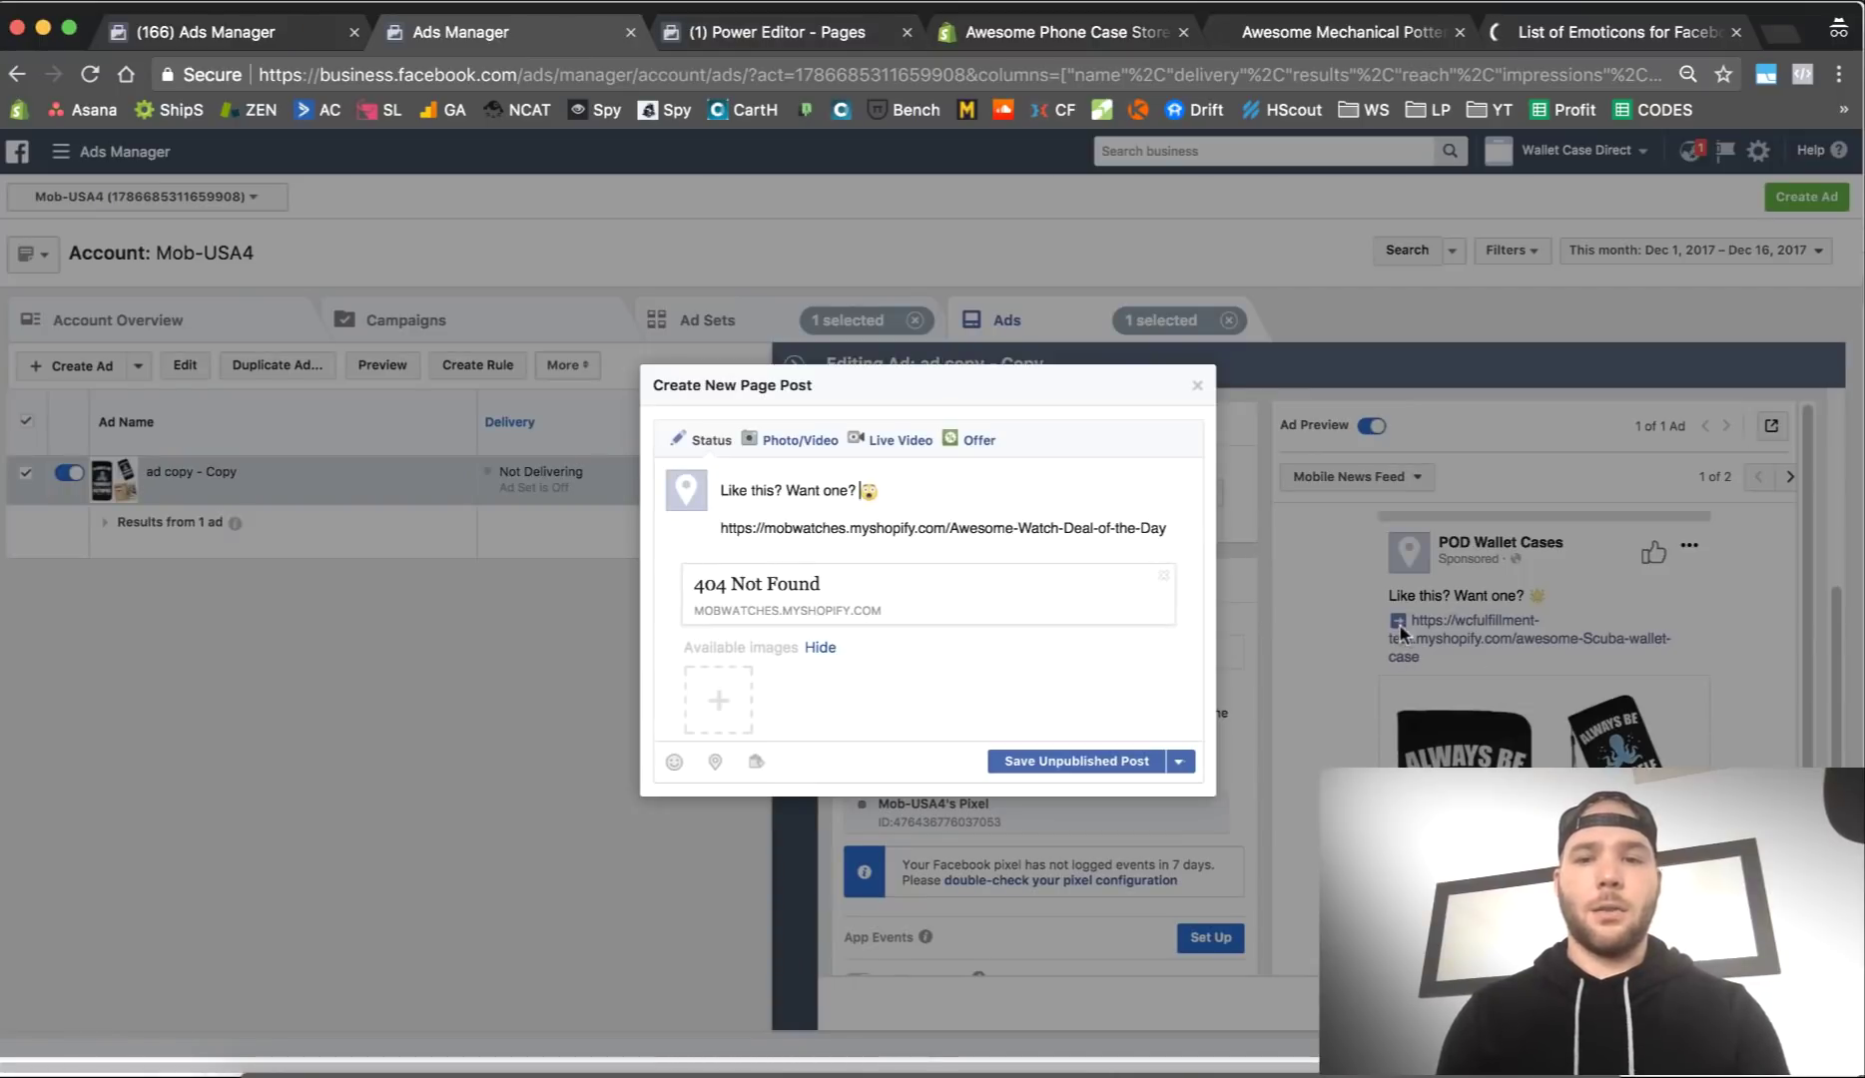
click(720, 529)
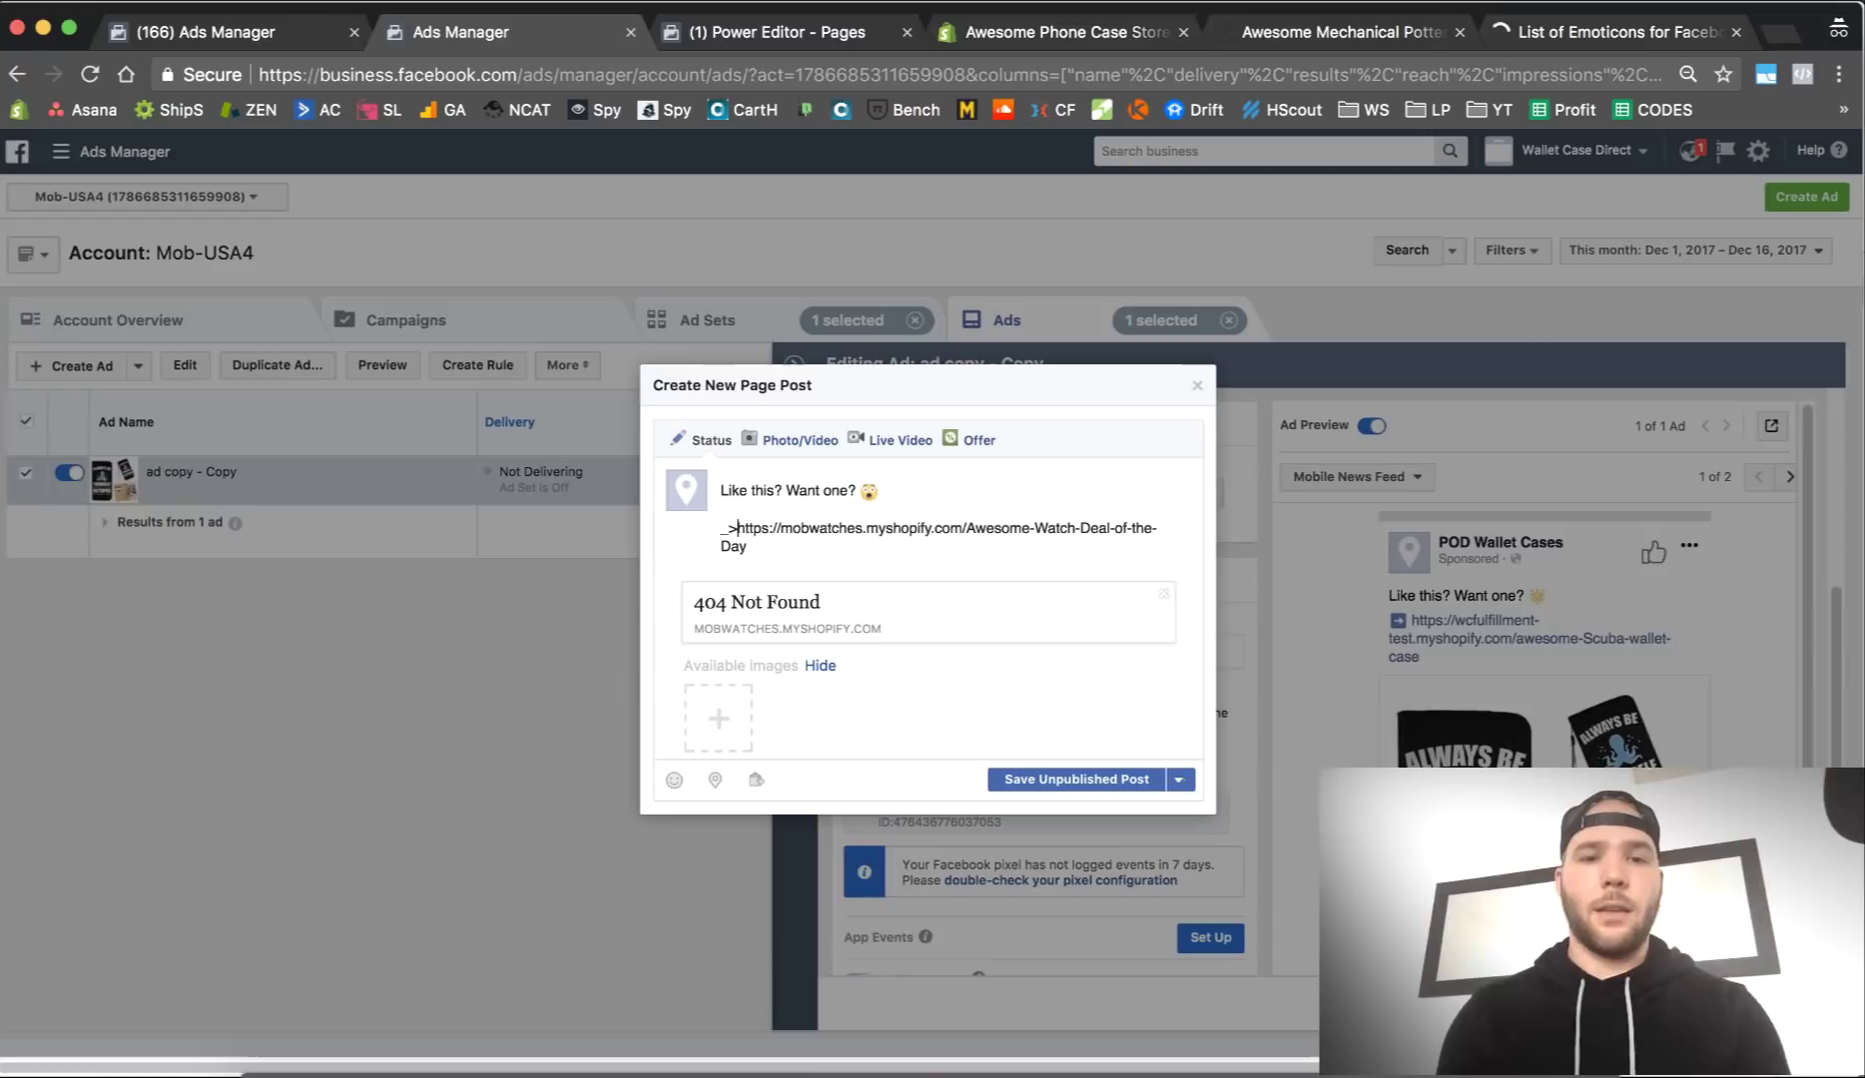
key(BackSpace)
text(->)
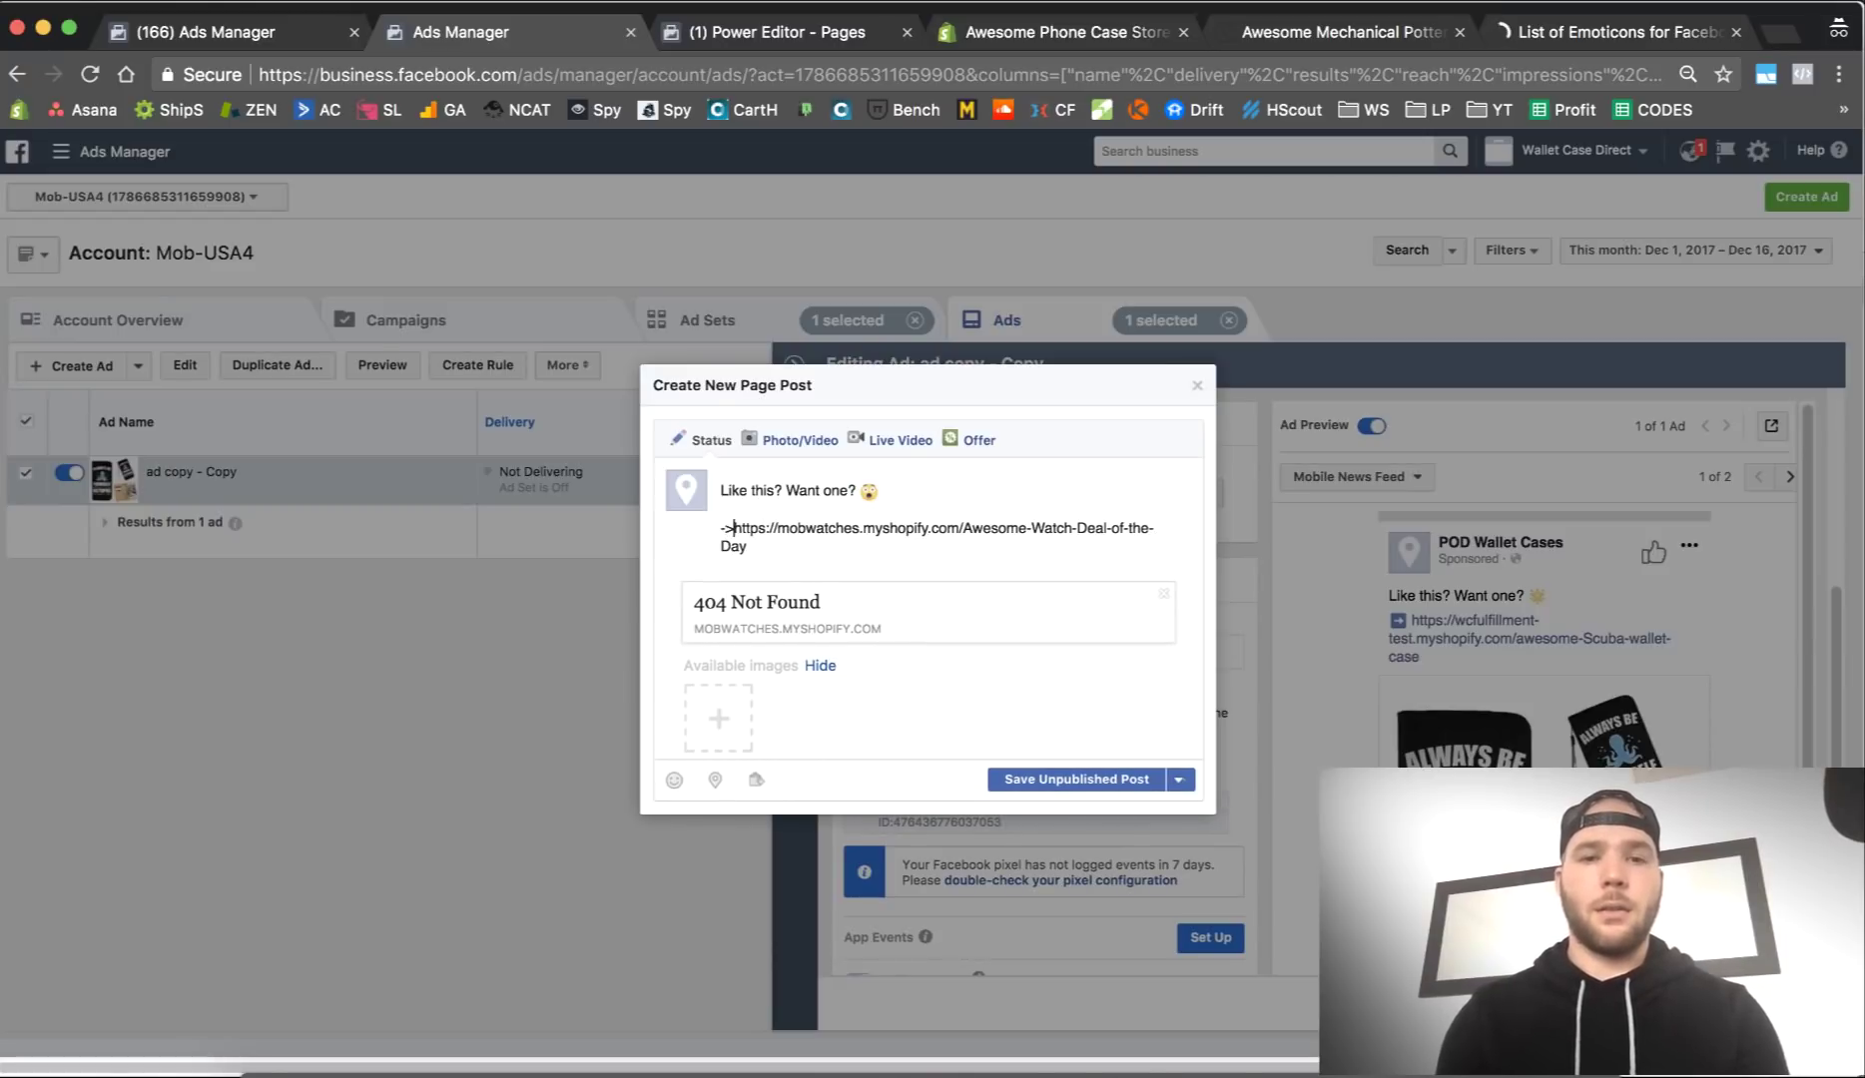
Step: Copy the ➡ right-arrow symbol from PiliApp's Facebook Symbols site
click(1638, 31)
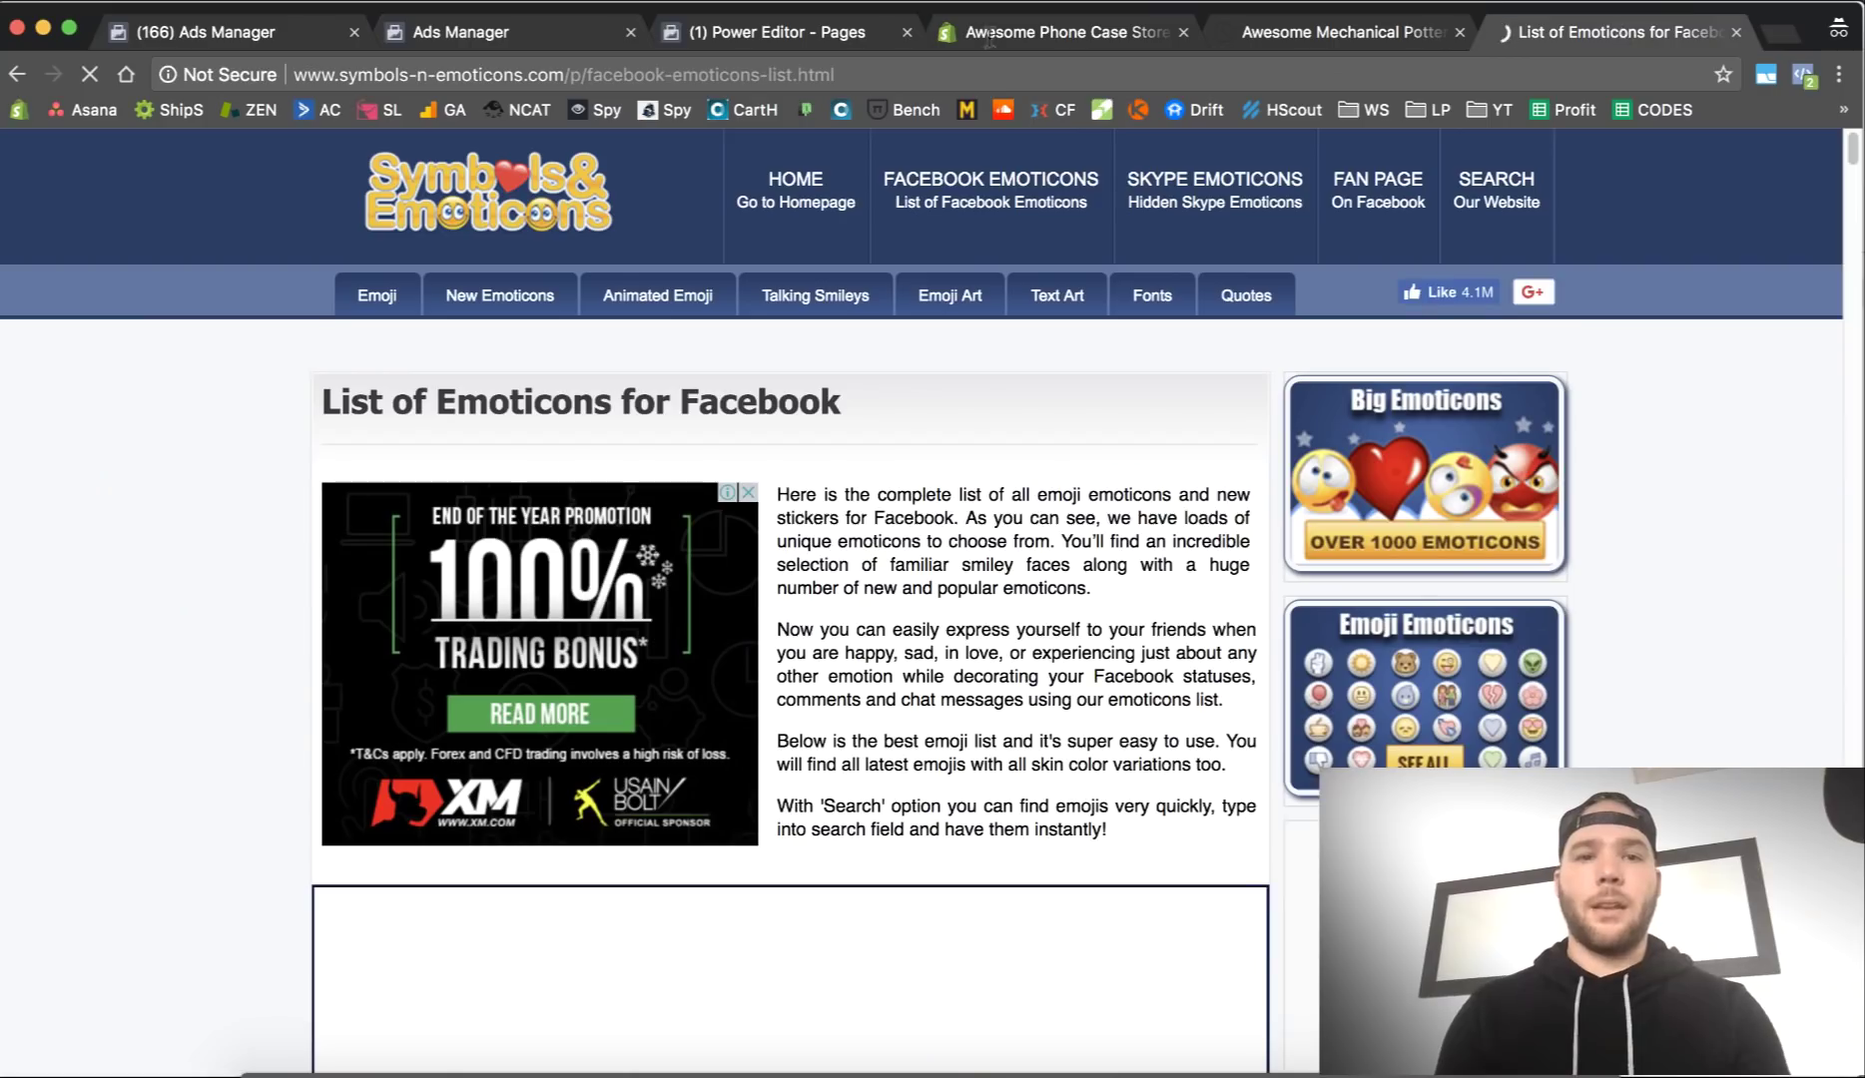
click(17, 74)
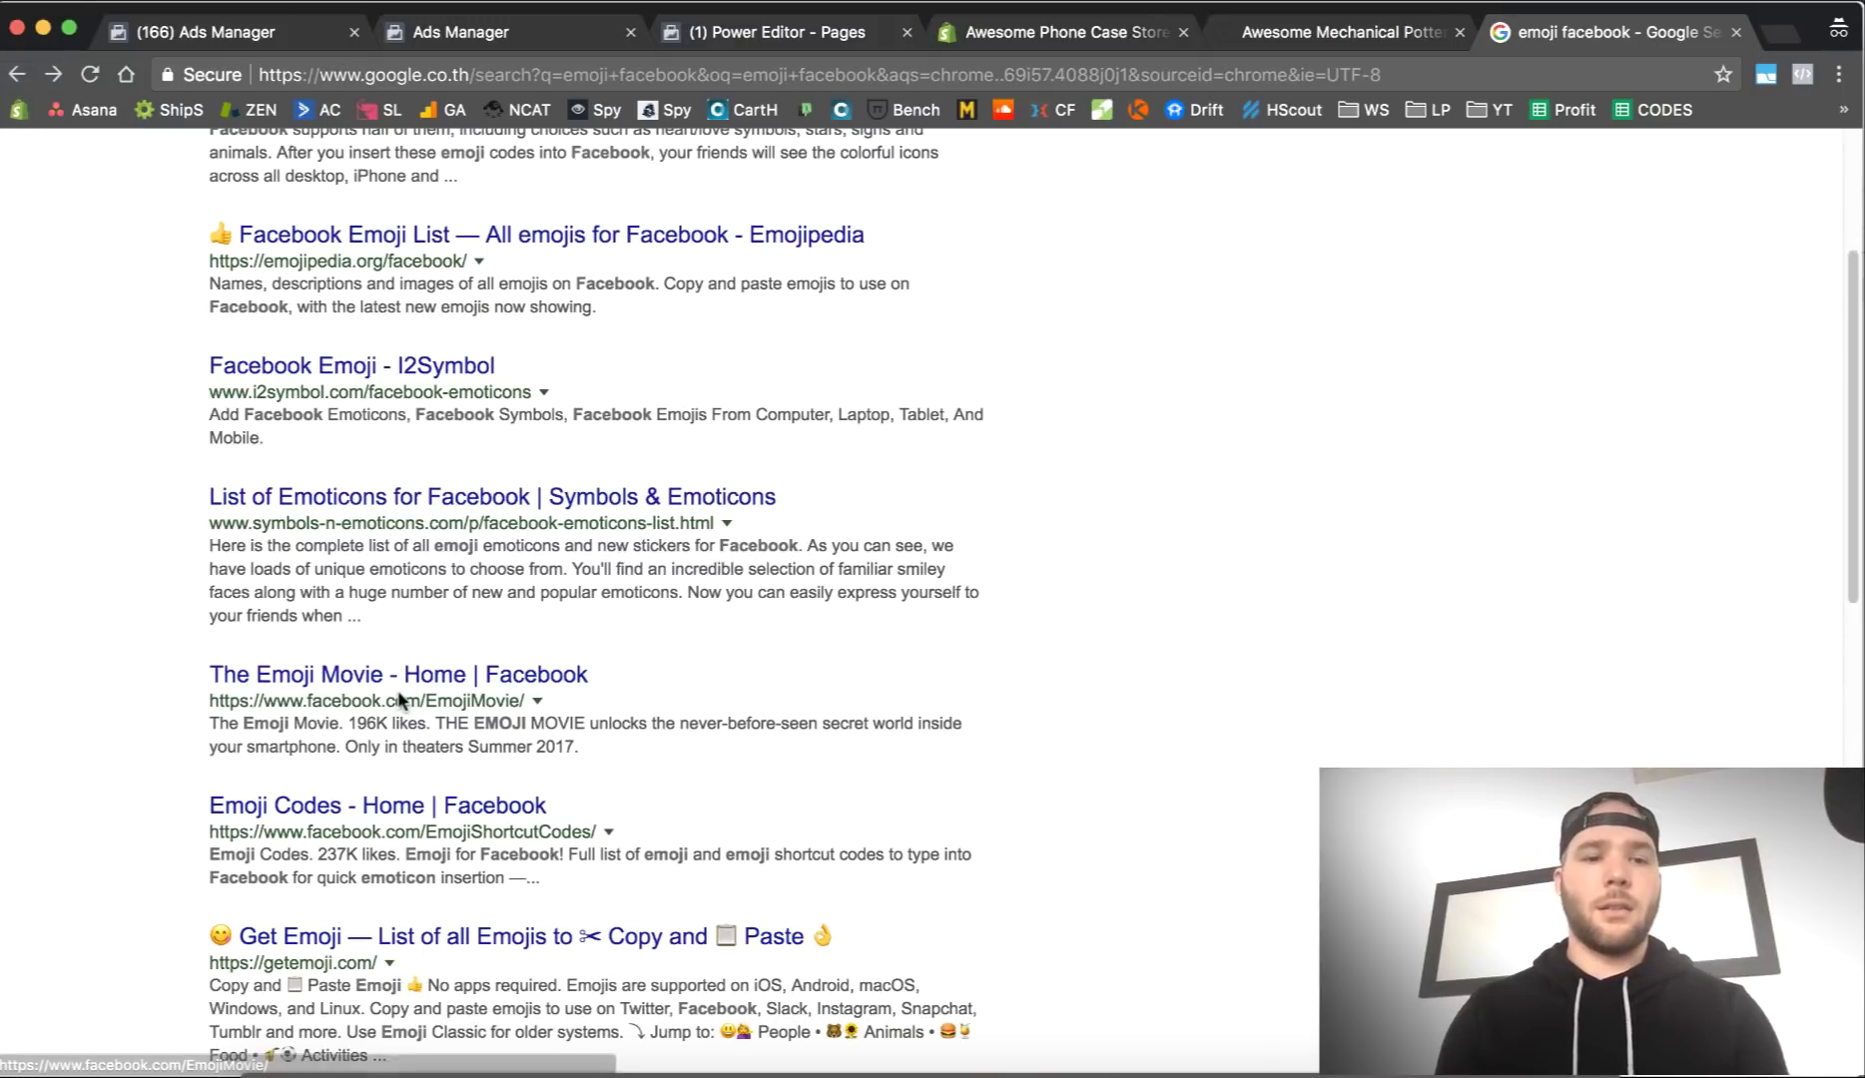
scroll(419, 519, up, 5)
click(397, 370)
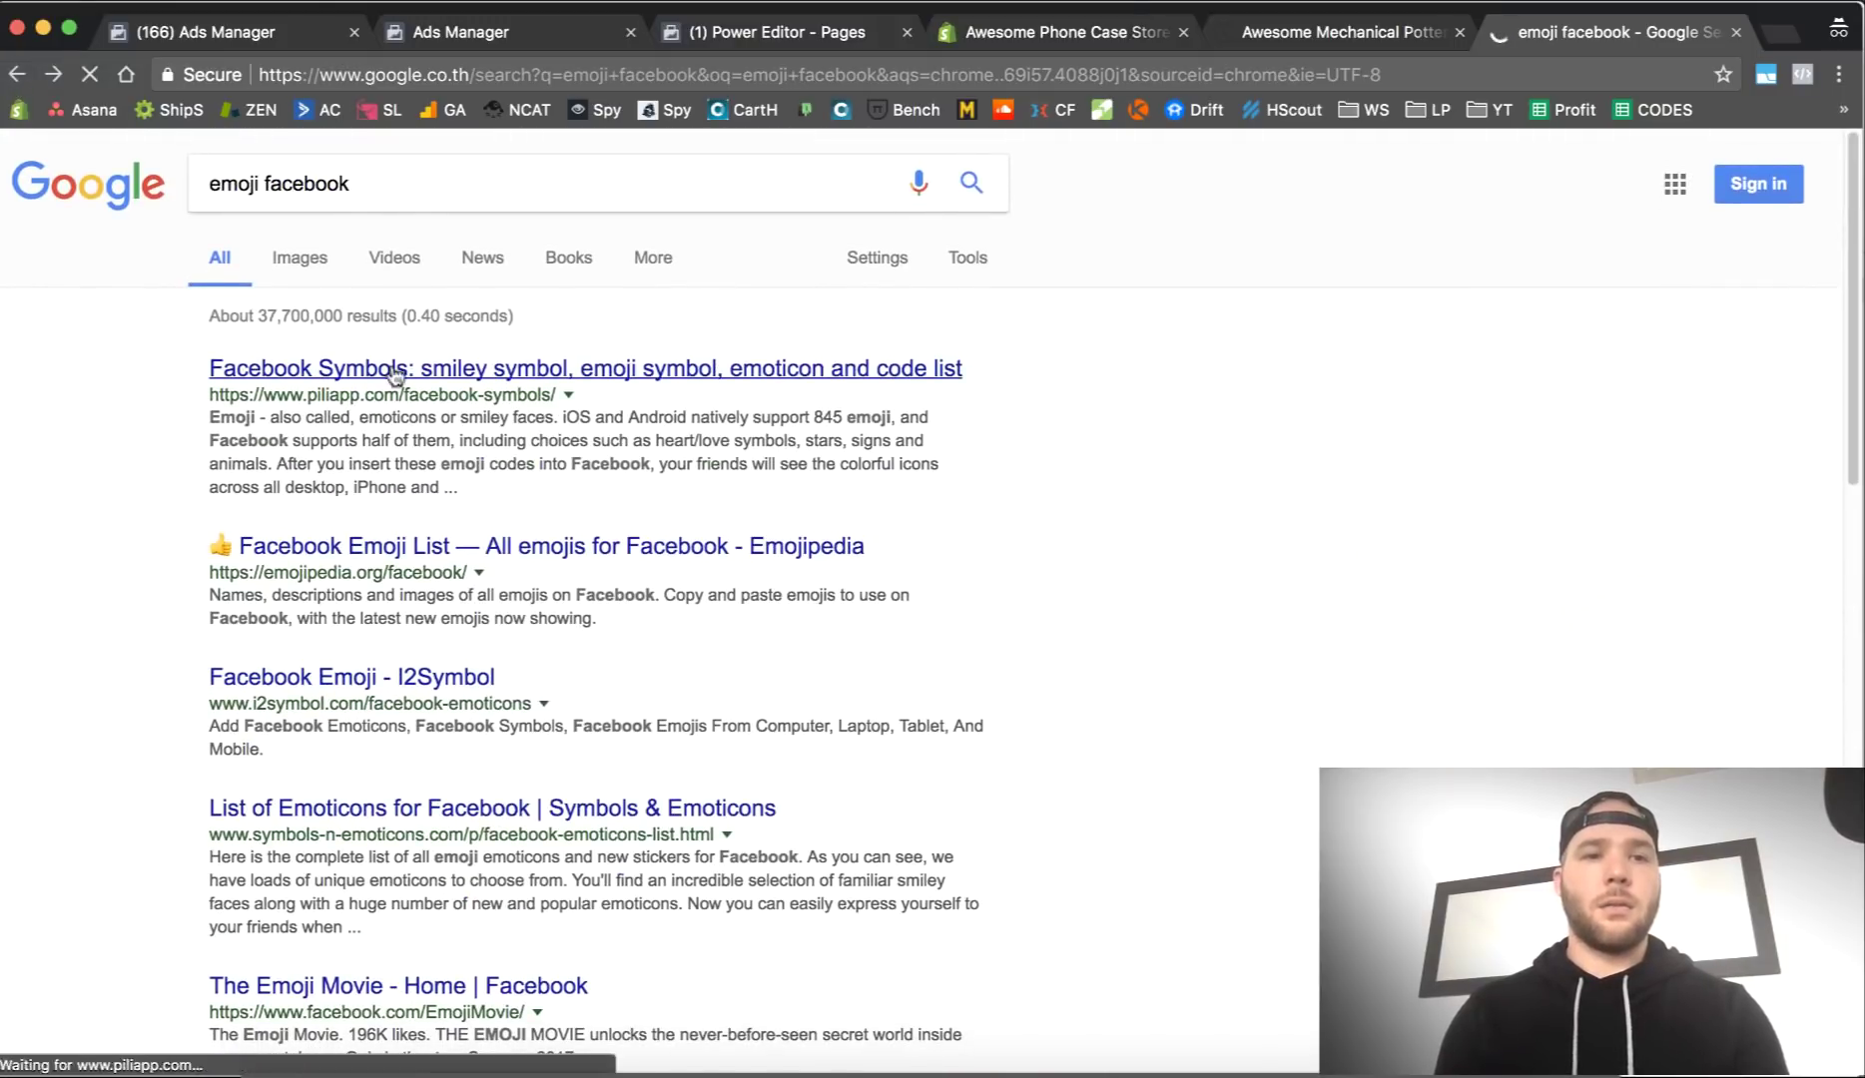
scroll(697, 726, down, 20)
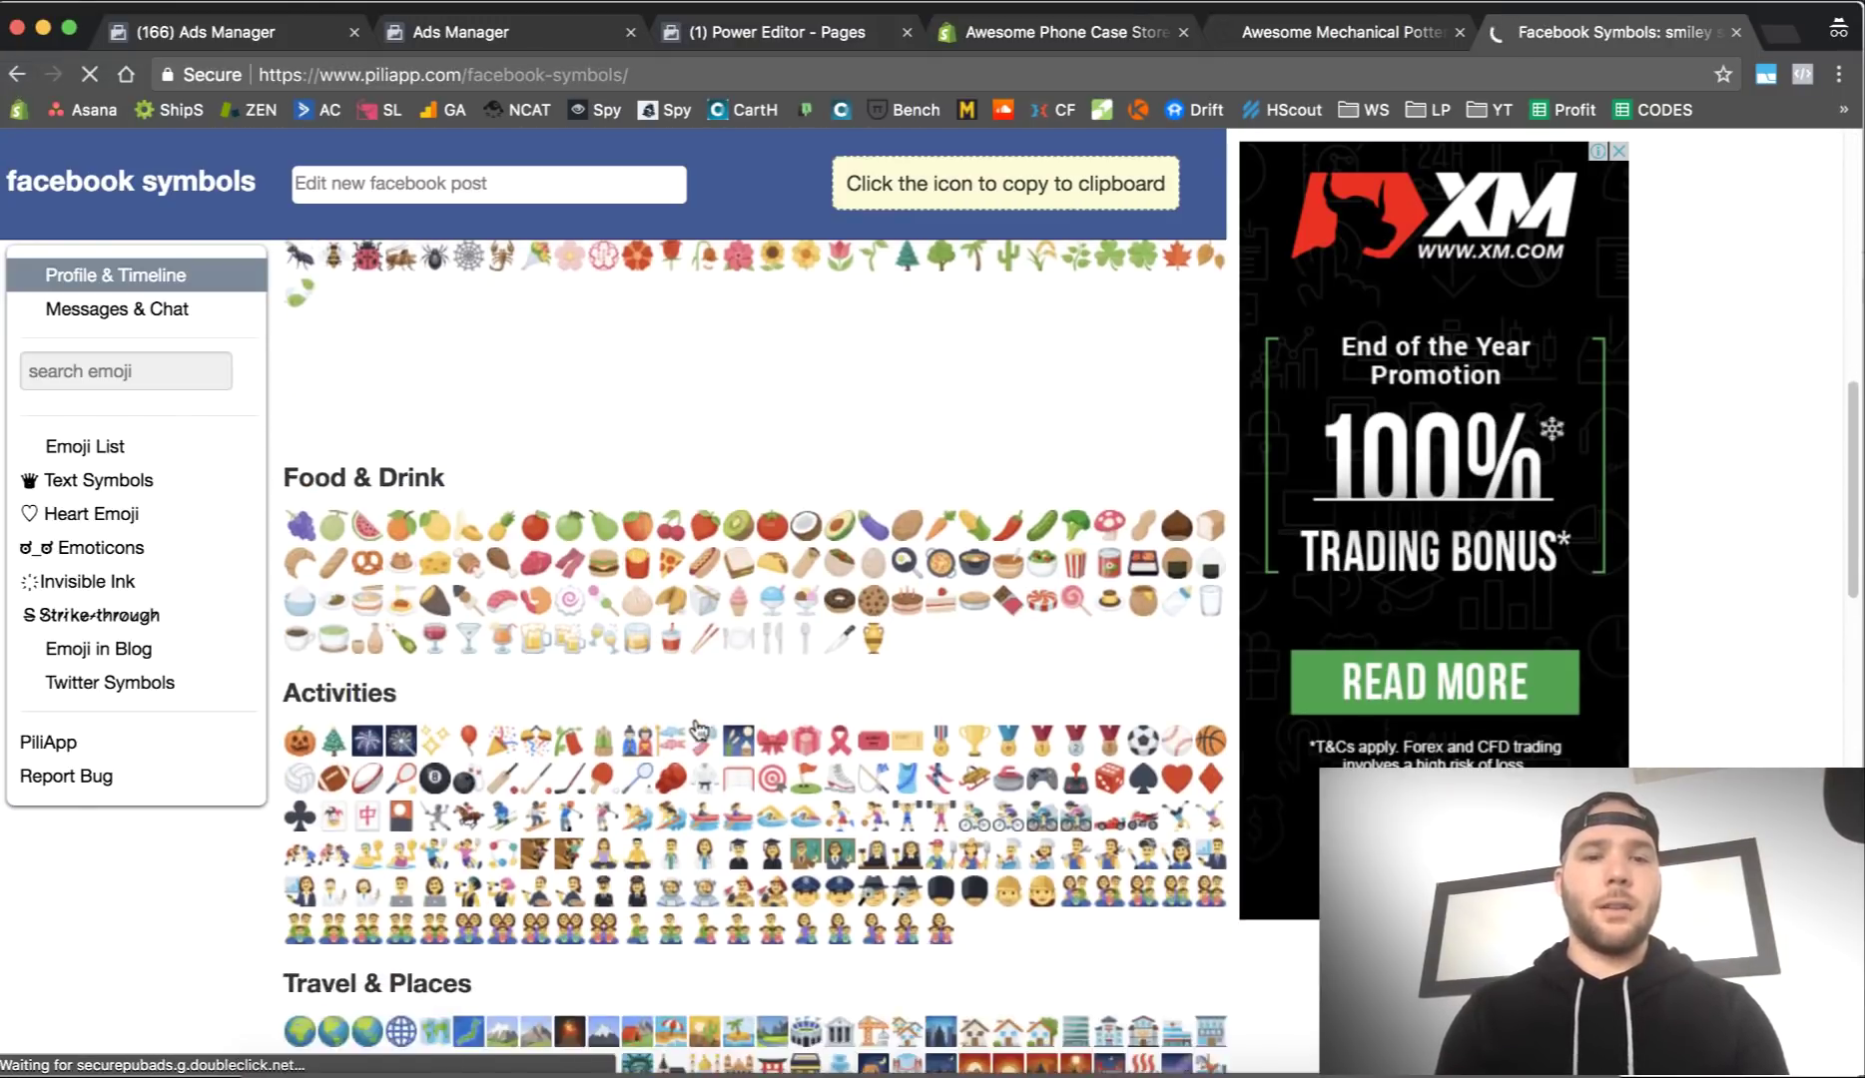
scroll(696, 726, down, 3)
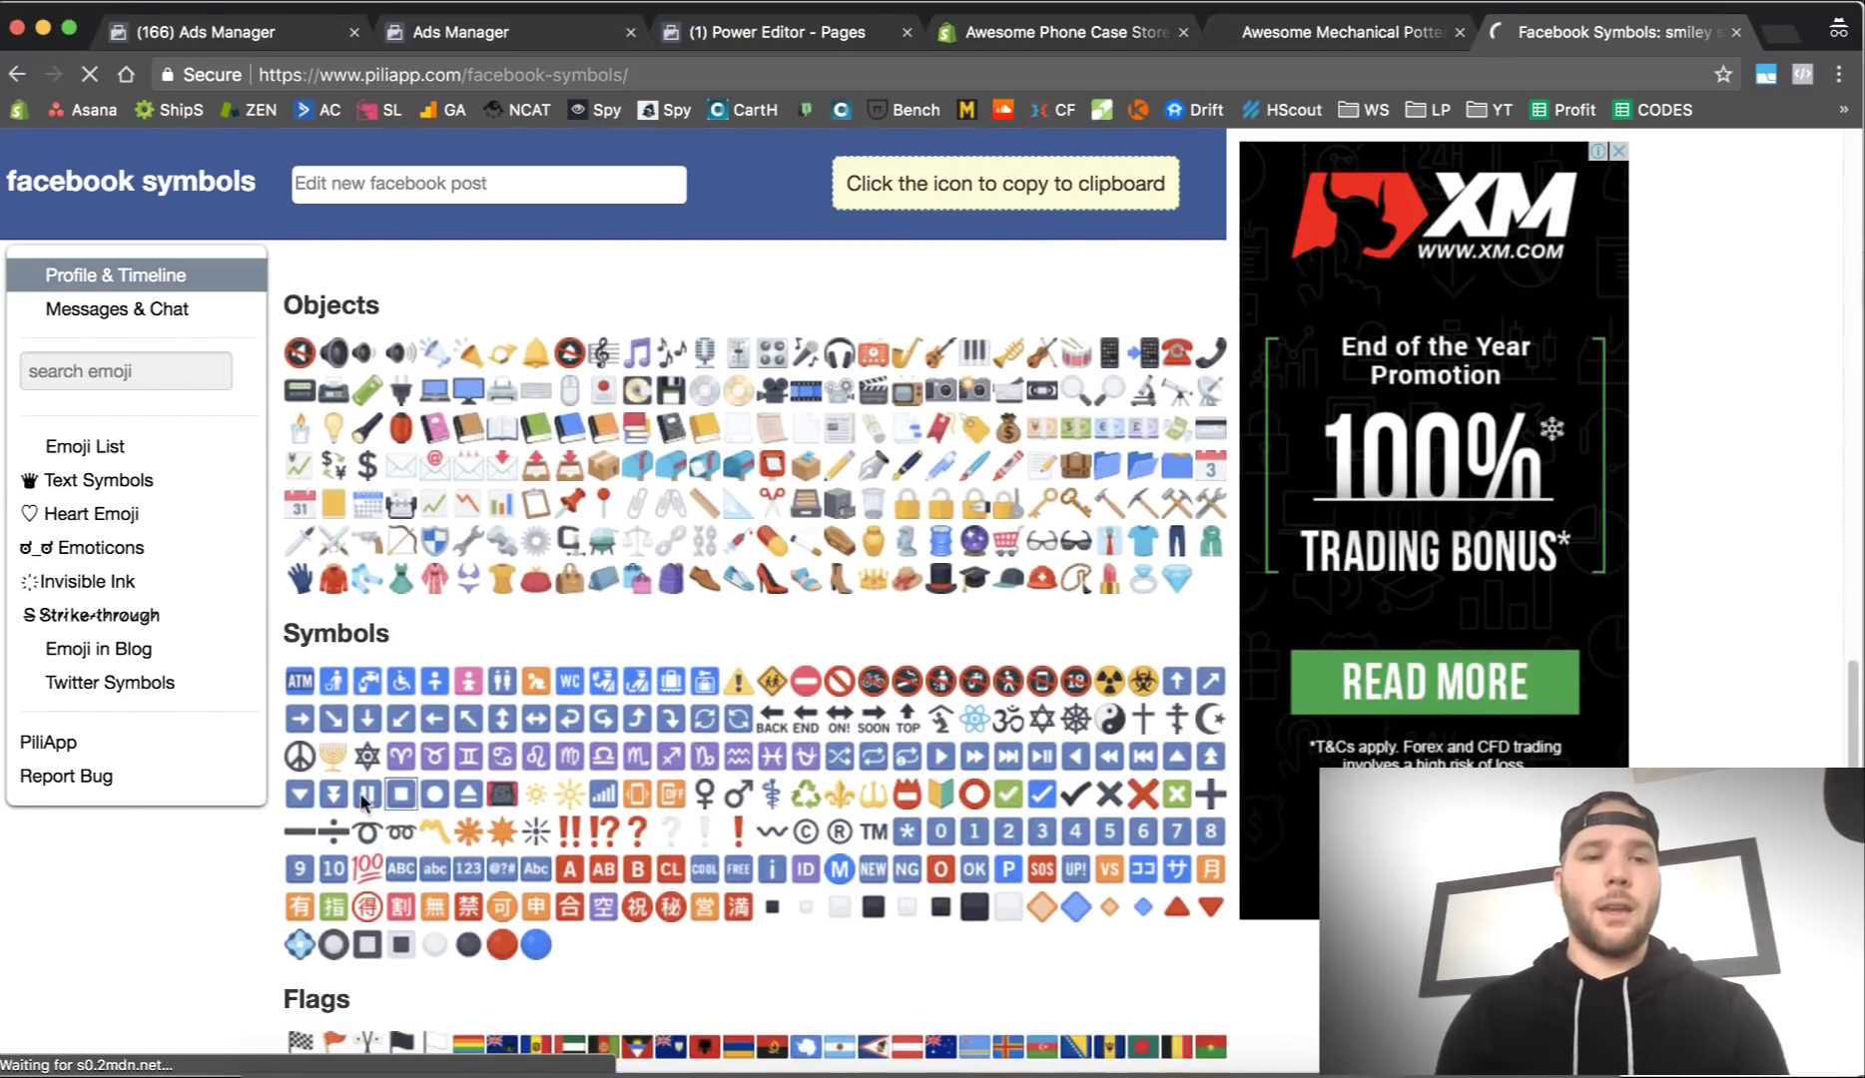
click(301, 725)
click(723, 187)
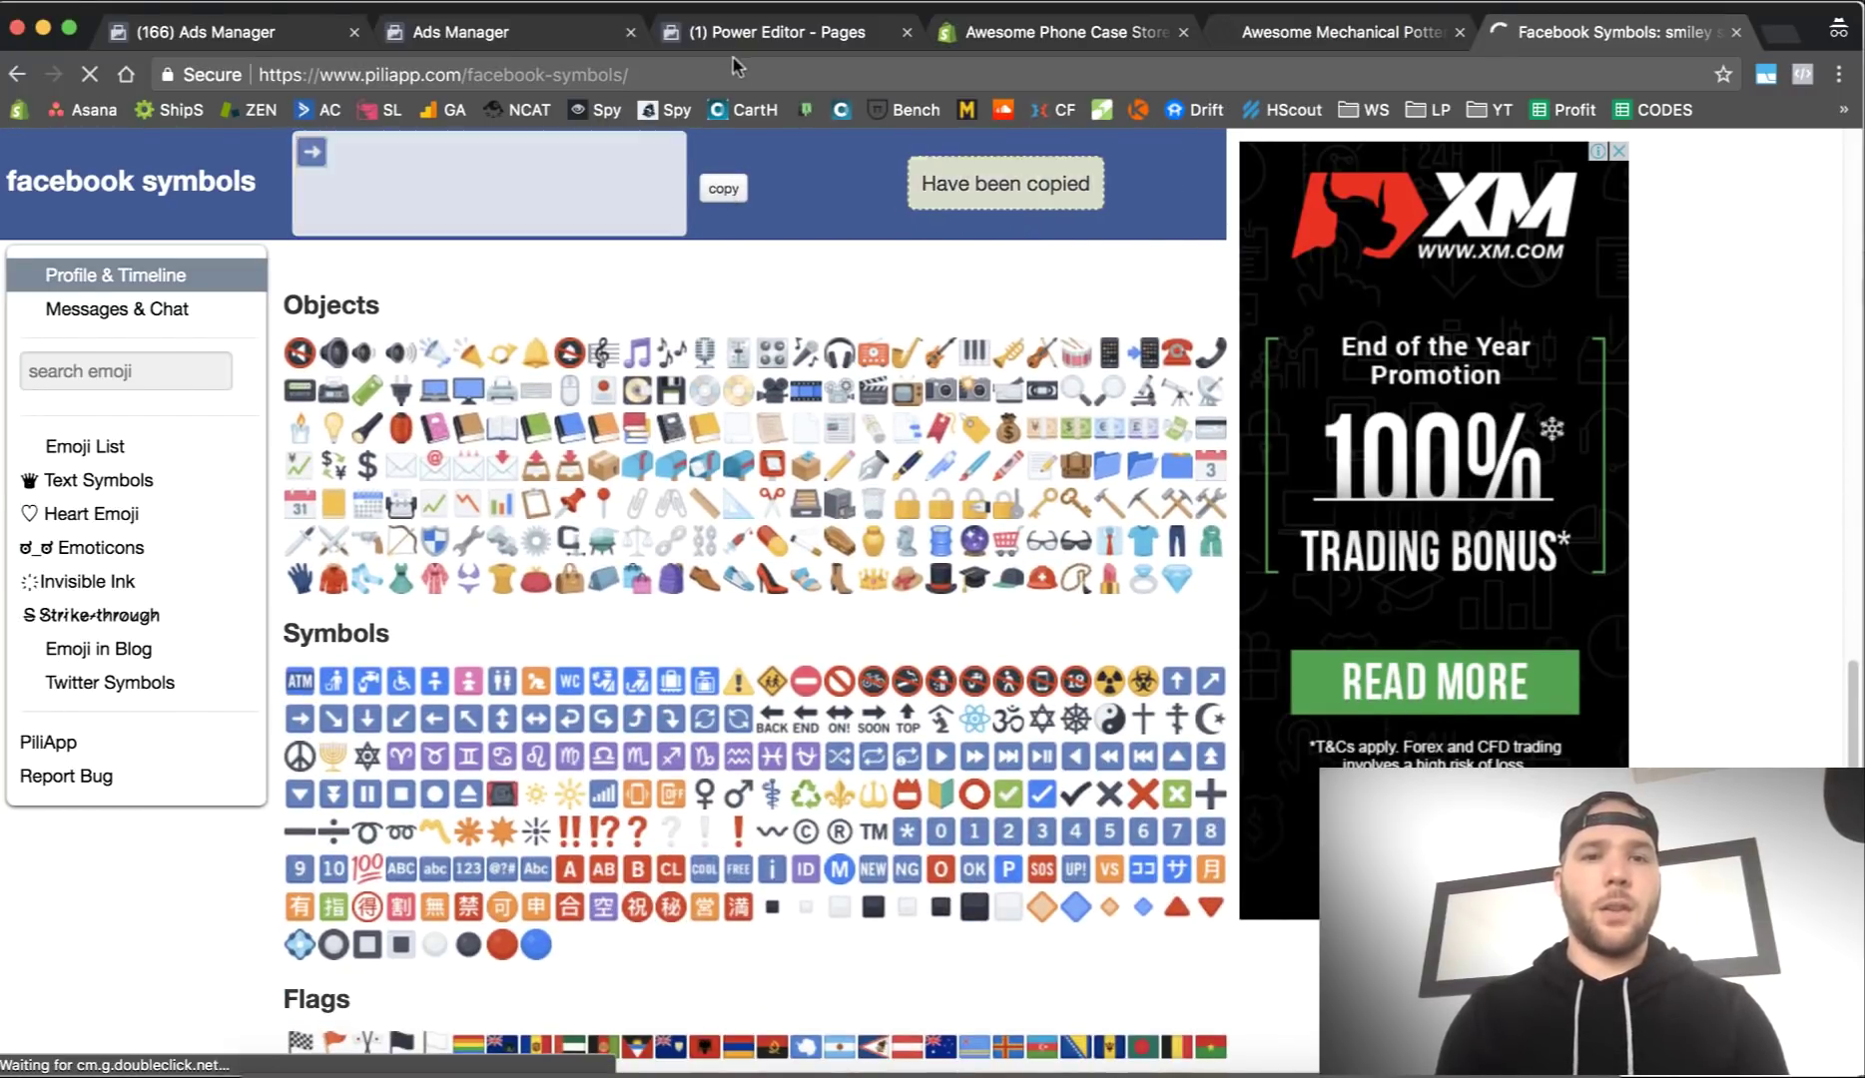
click(555, 33)
Step: Replace the typed '->' with the pasted ➡ emoji and remove the 404 link preview
click(725, 529)
key(BackSpace)
key(BackSpace)
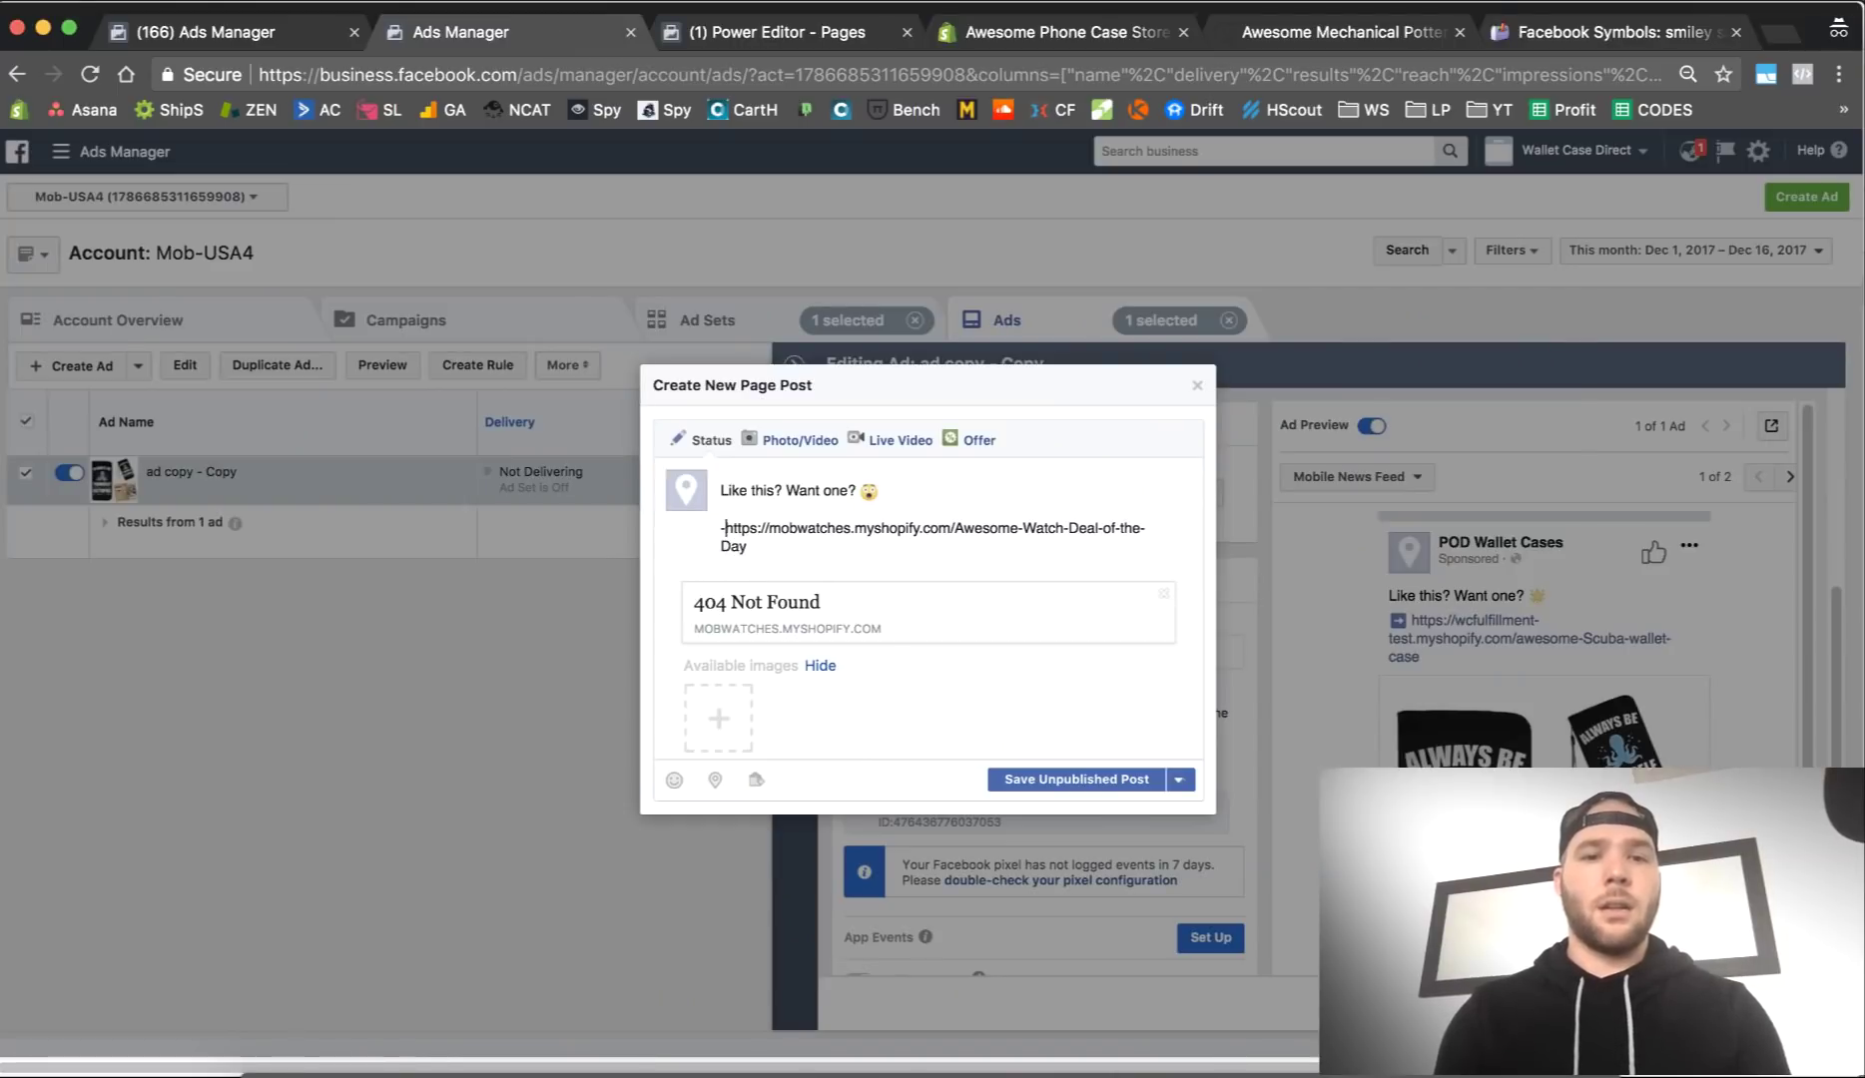
key(super+v)
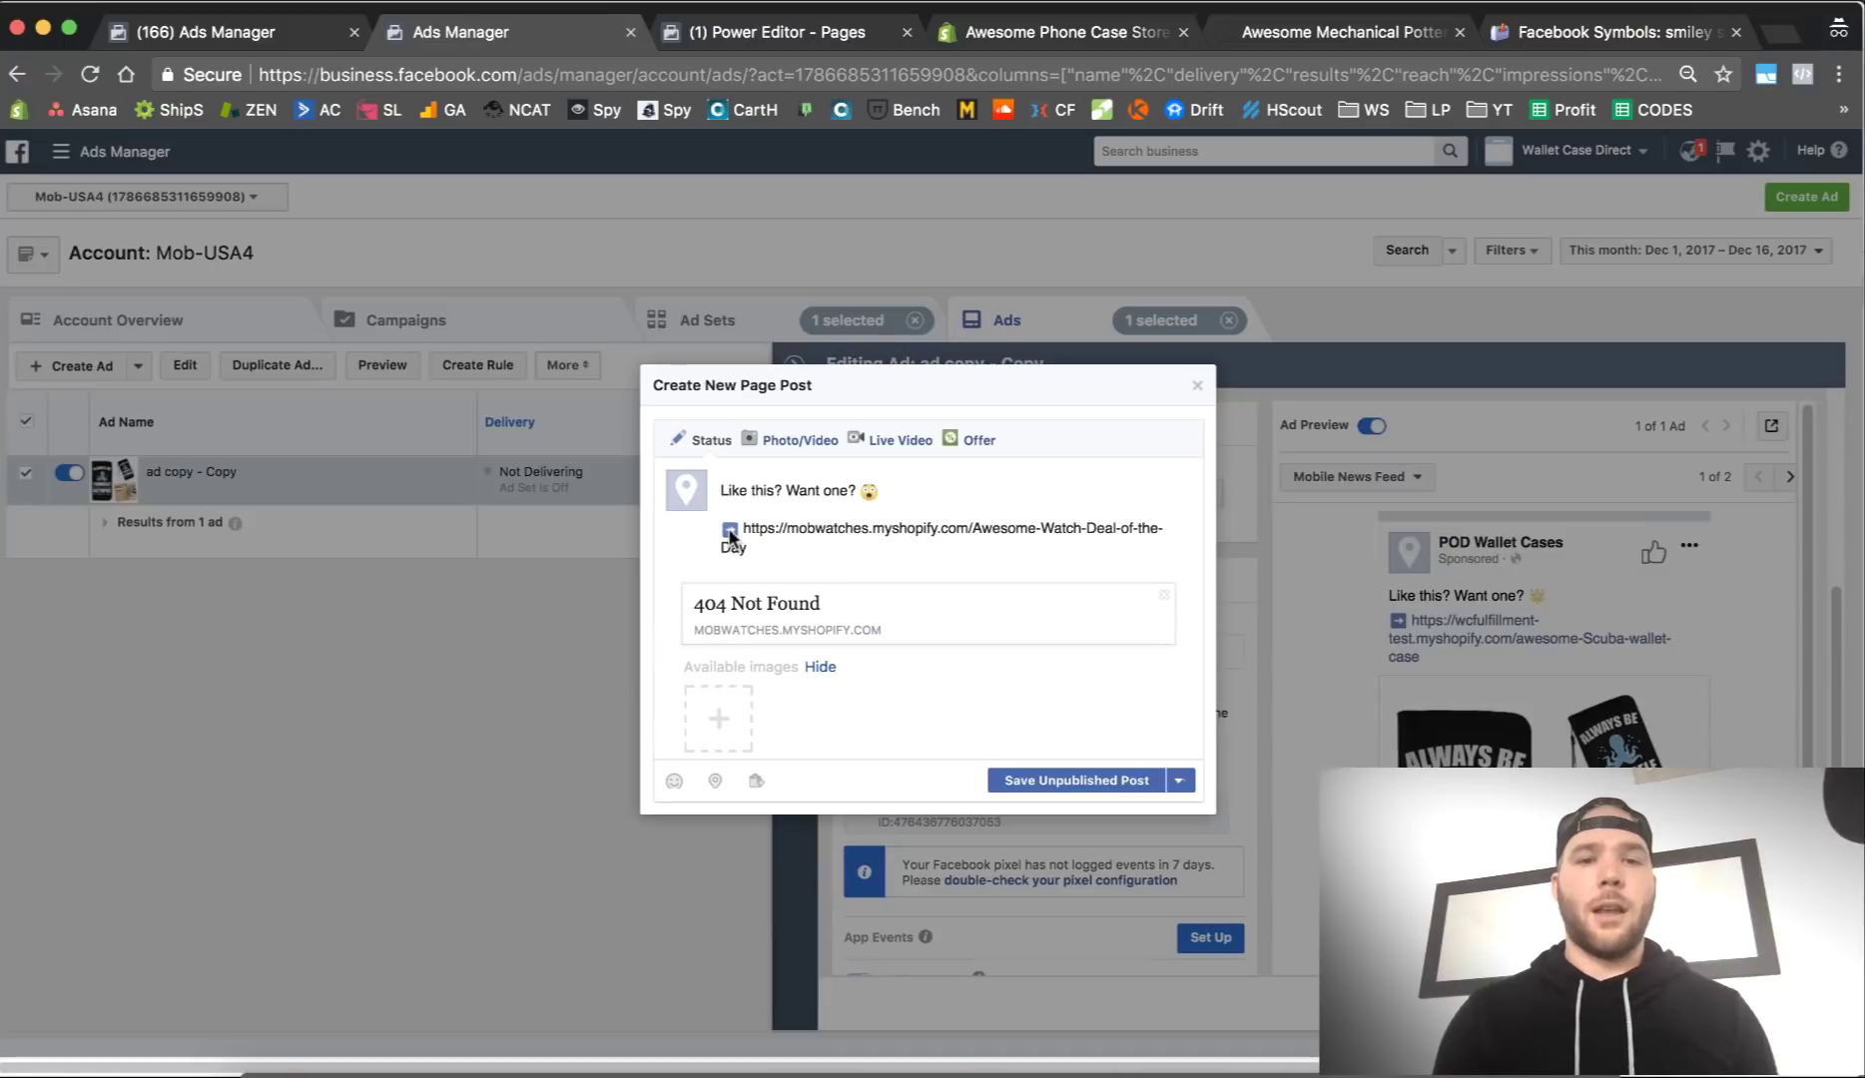
click(1163, 598)
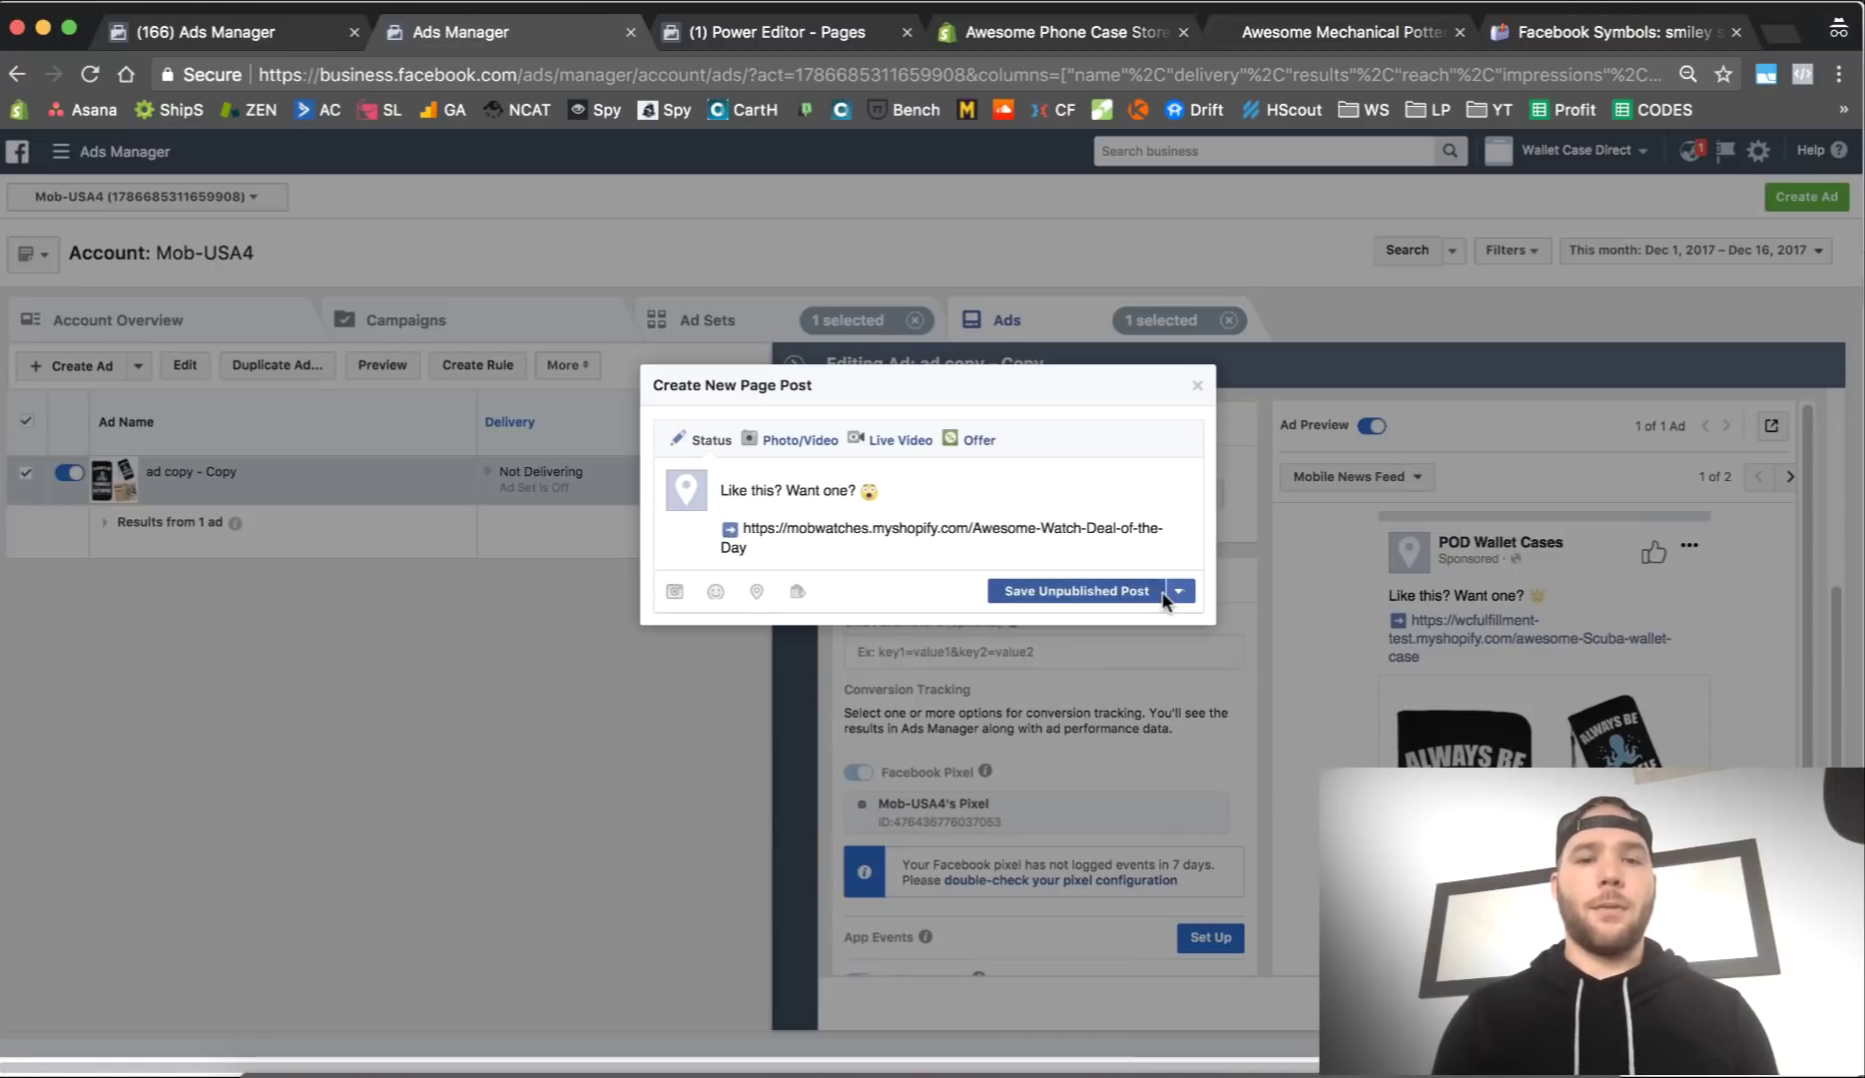
Step: Attach the money-bag image to the post and save it as an unpublished page post
click(816, 438)
click(846, 489)
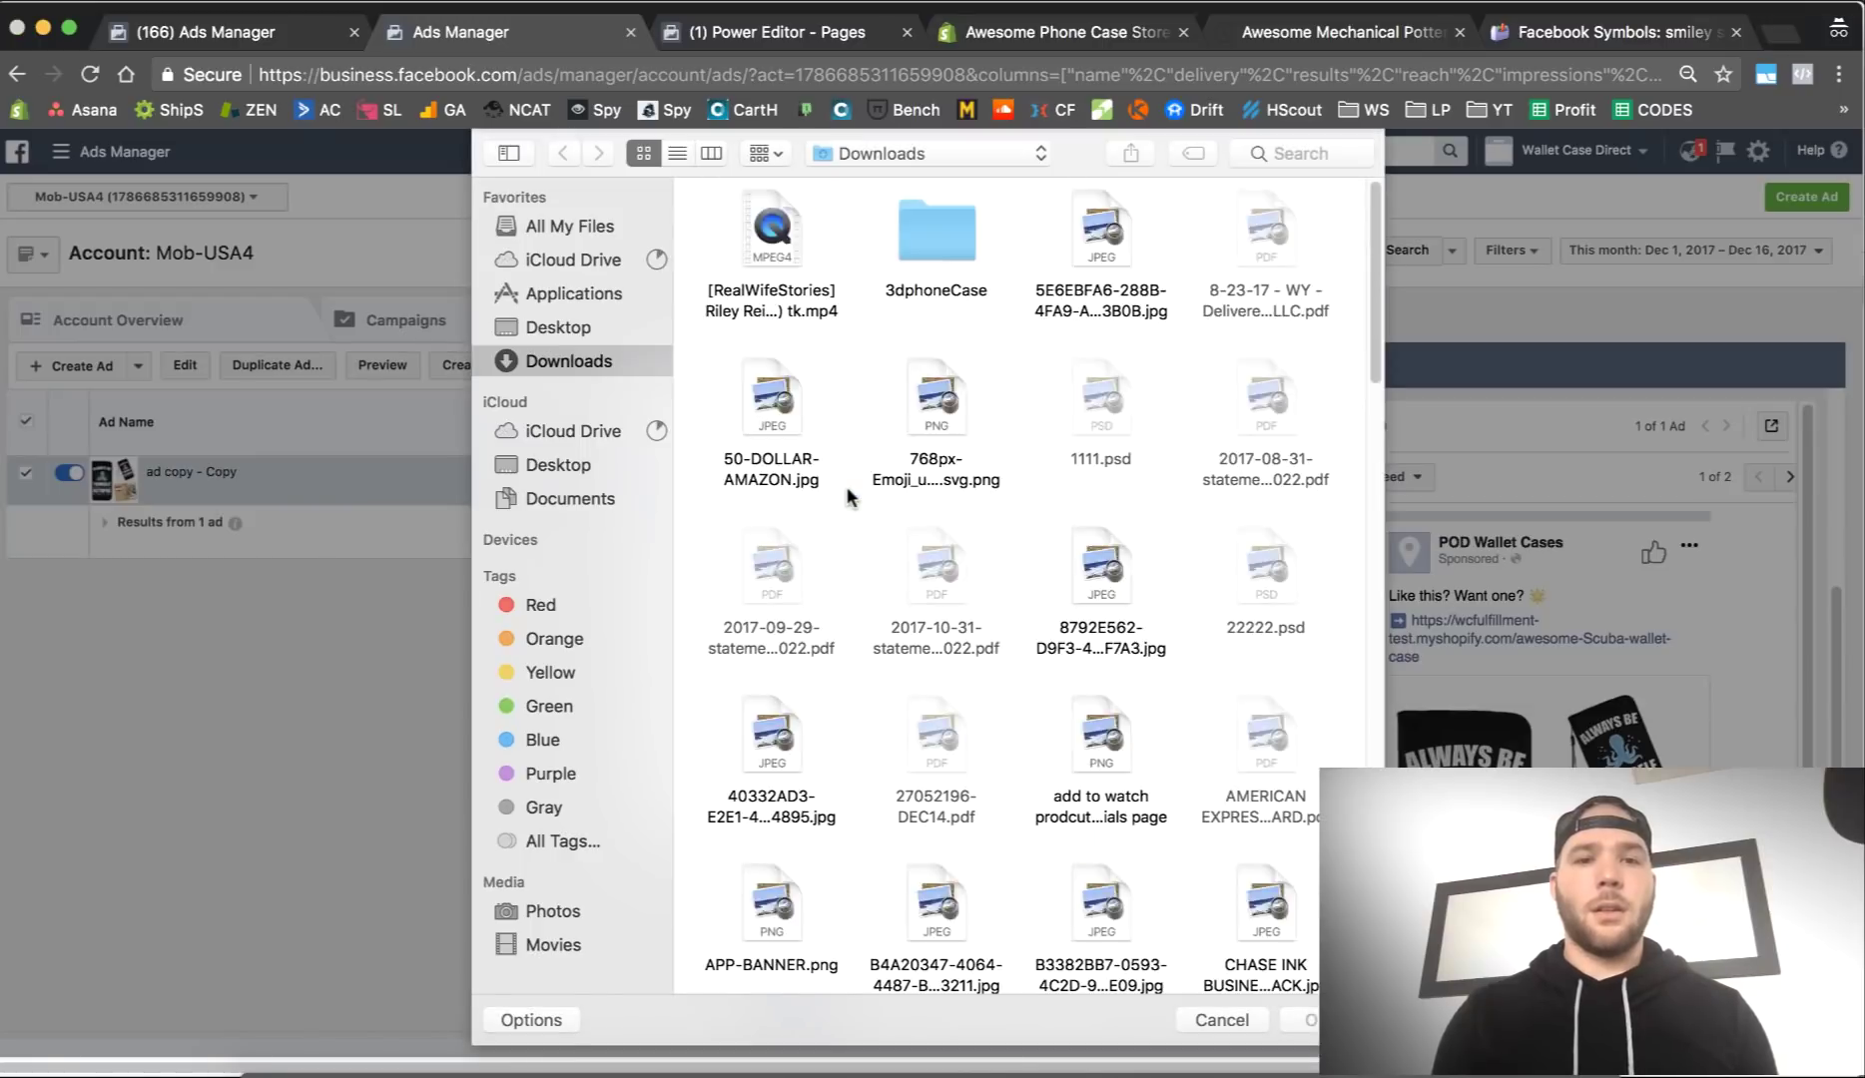
click(909, 418)
click(1310, 1018)
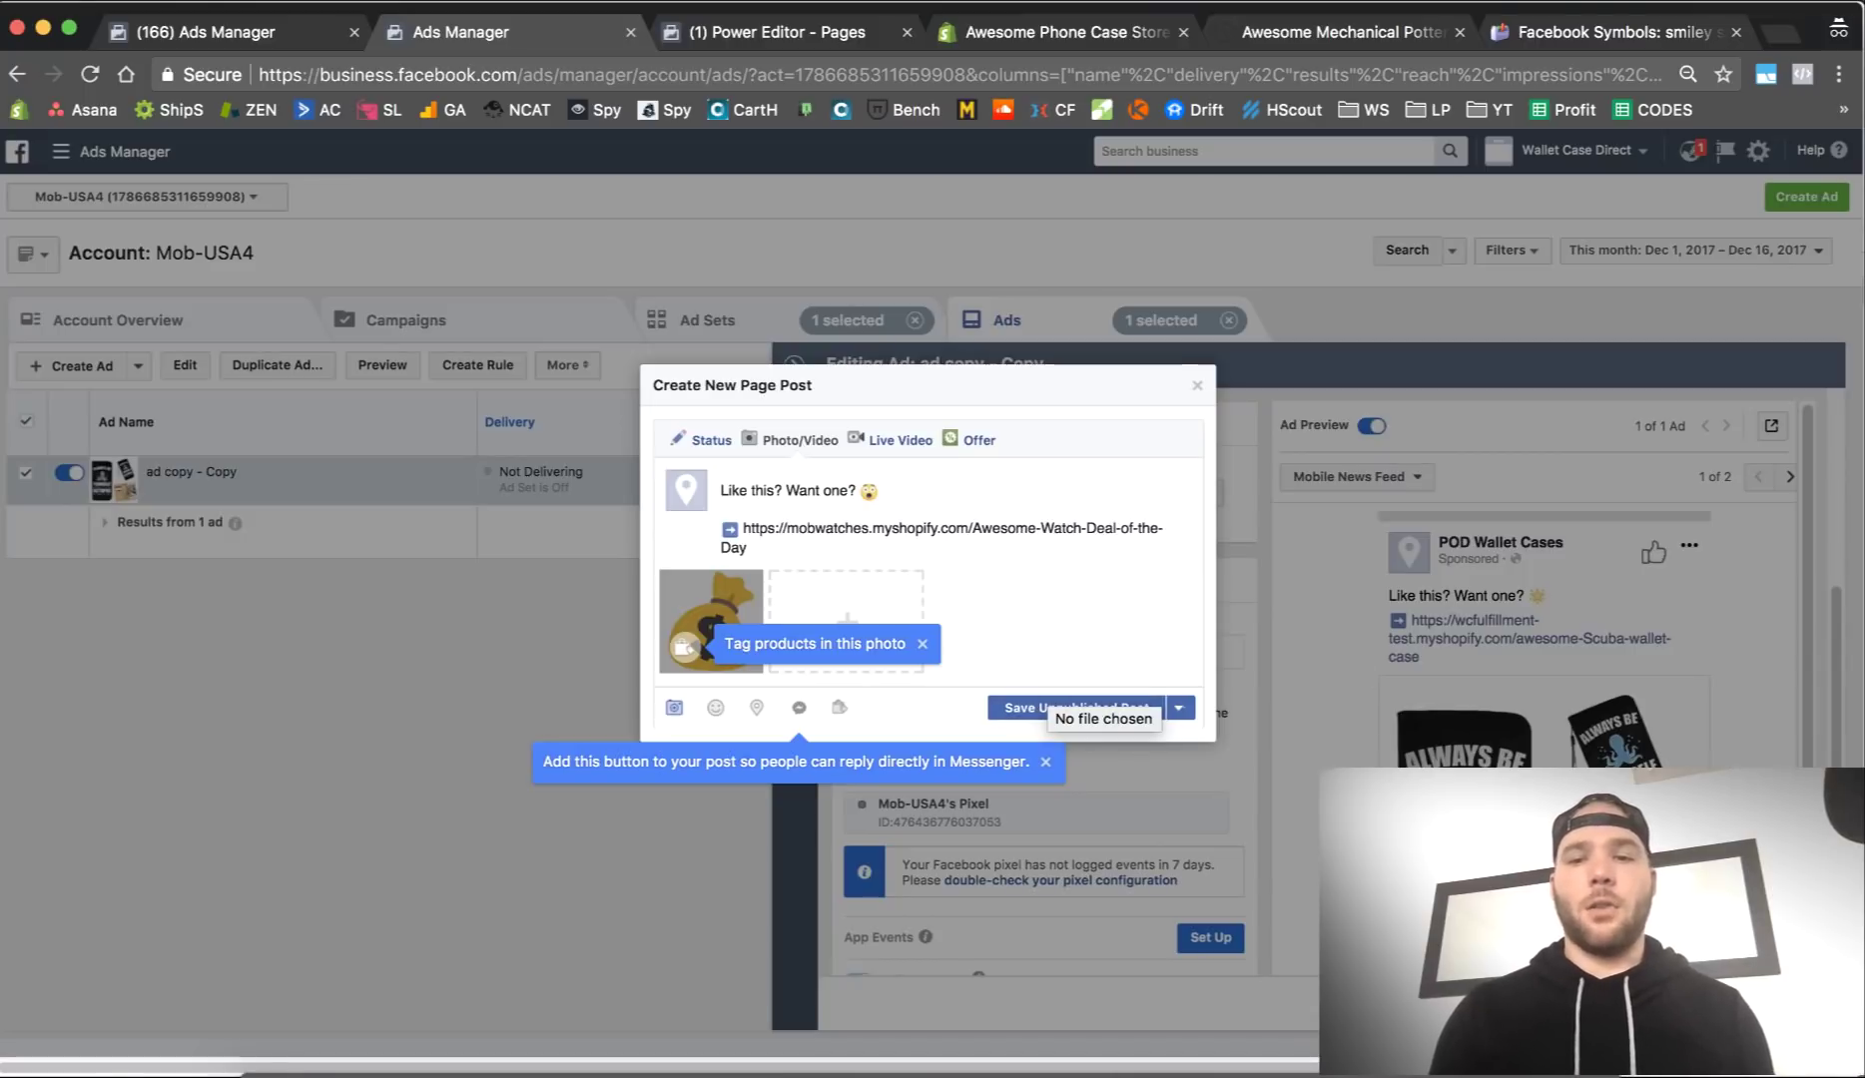
click(1017, 716)
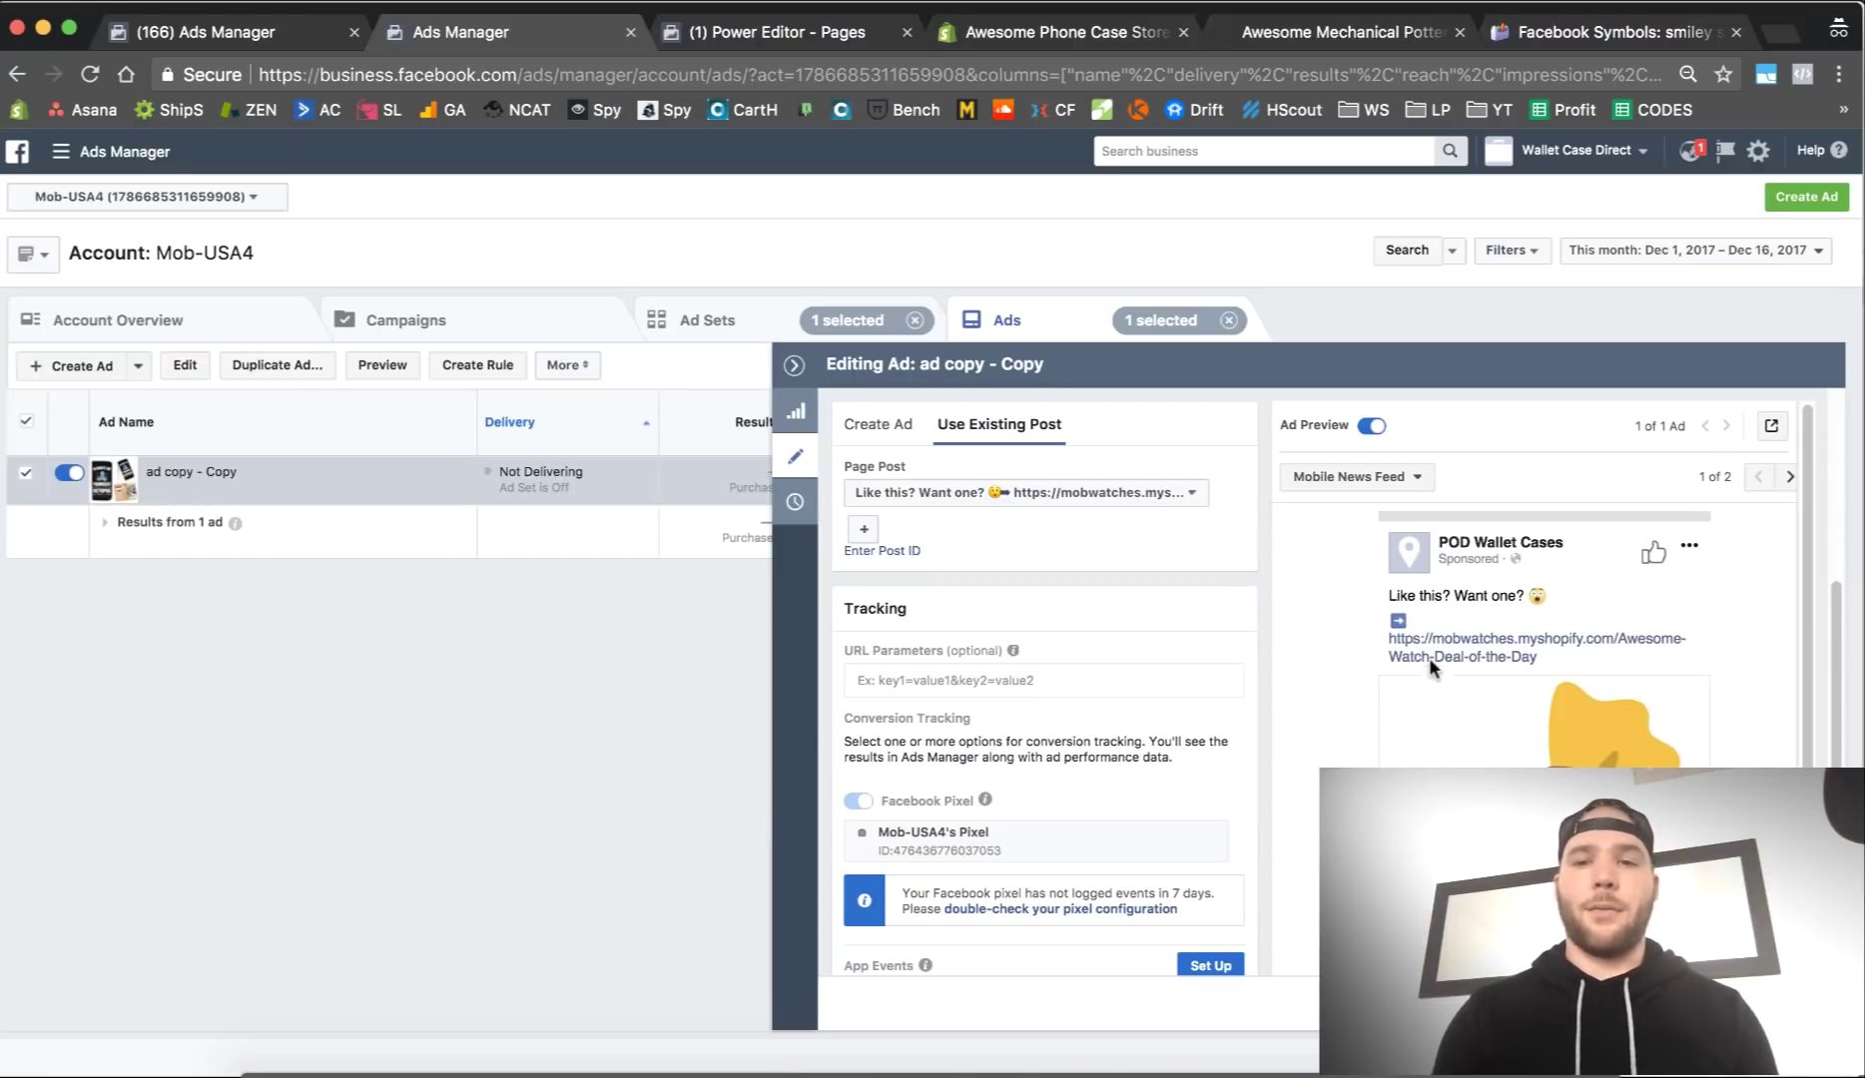
scroll(1458, 619, down, 1)
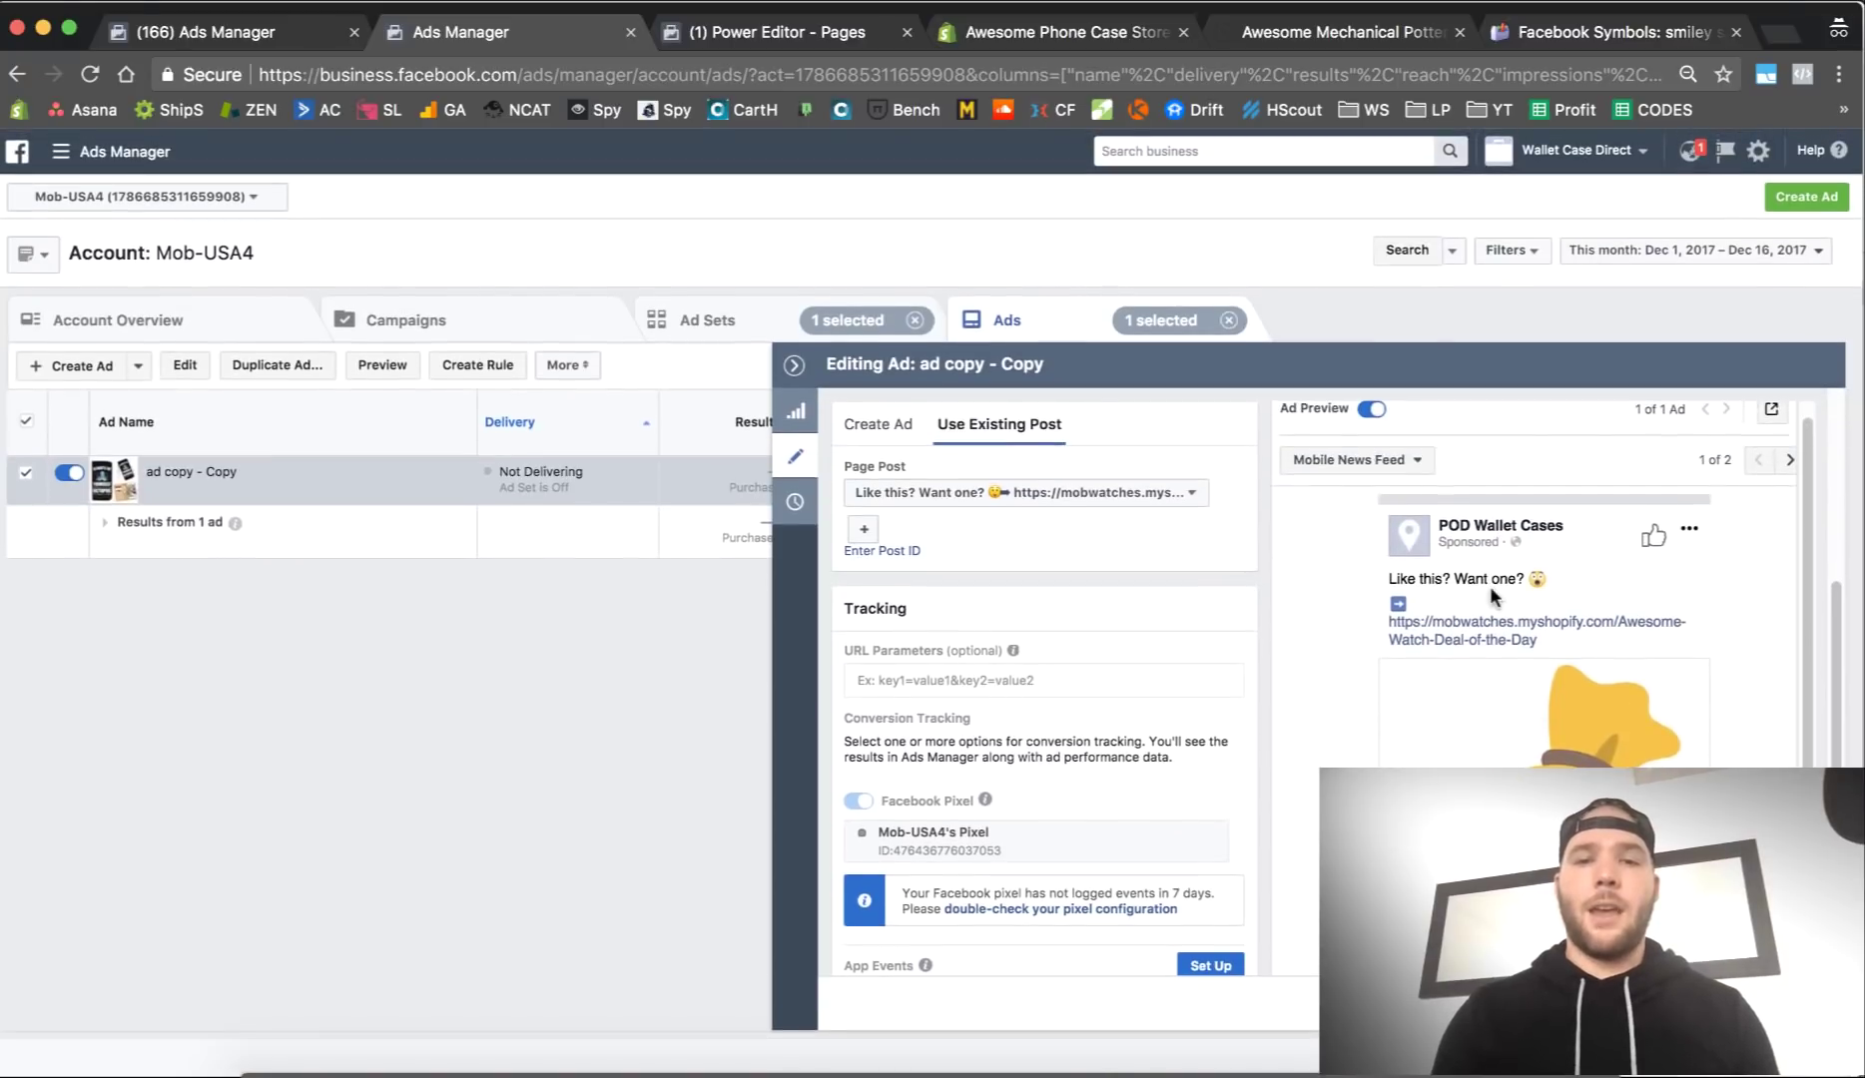
scroll(944, 771, down, 3)
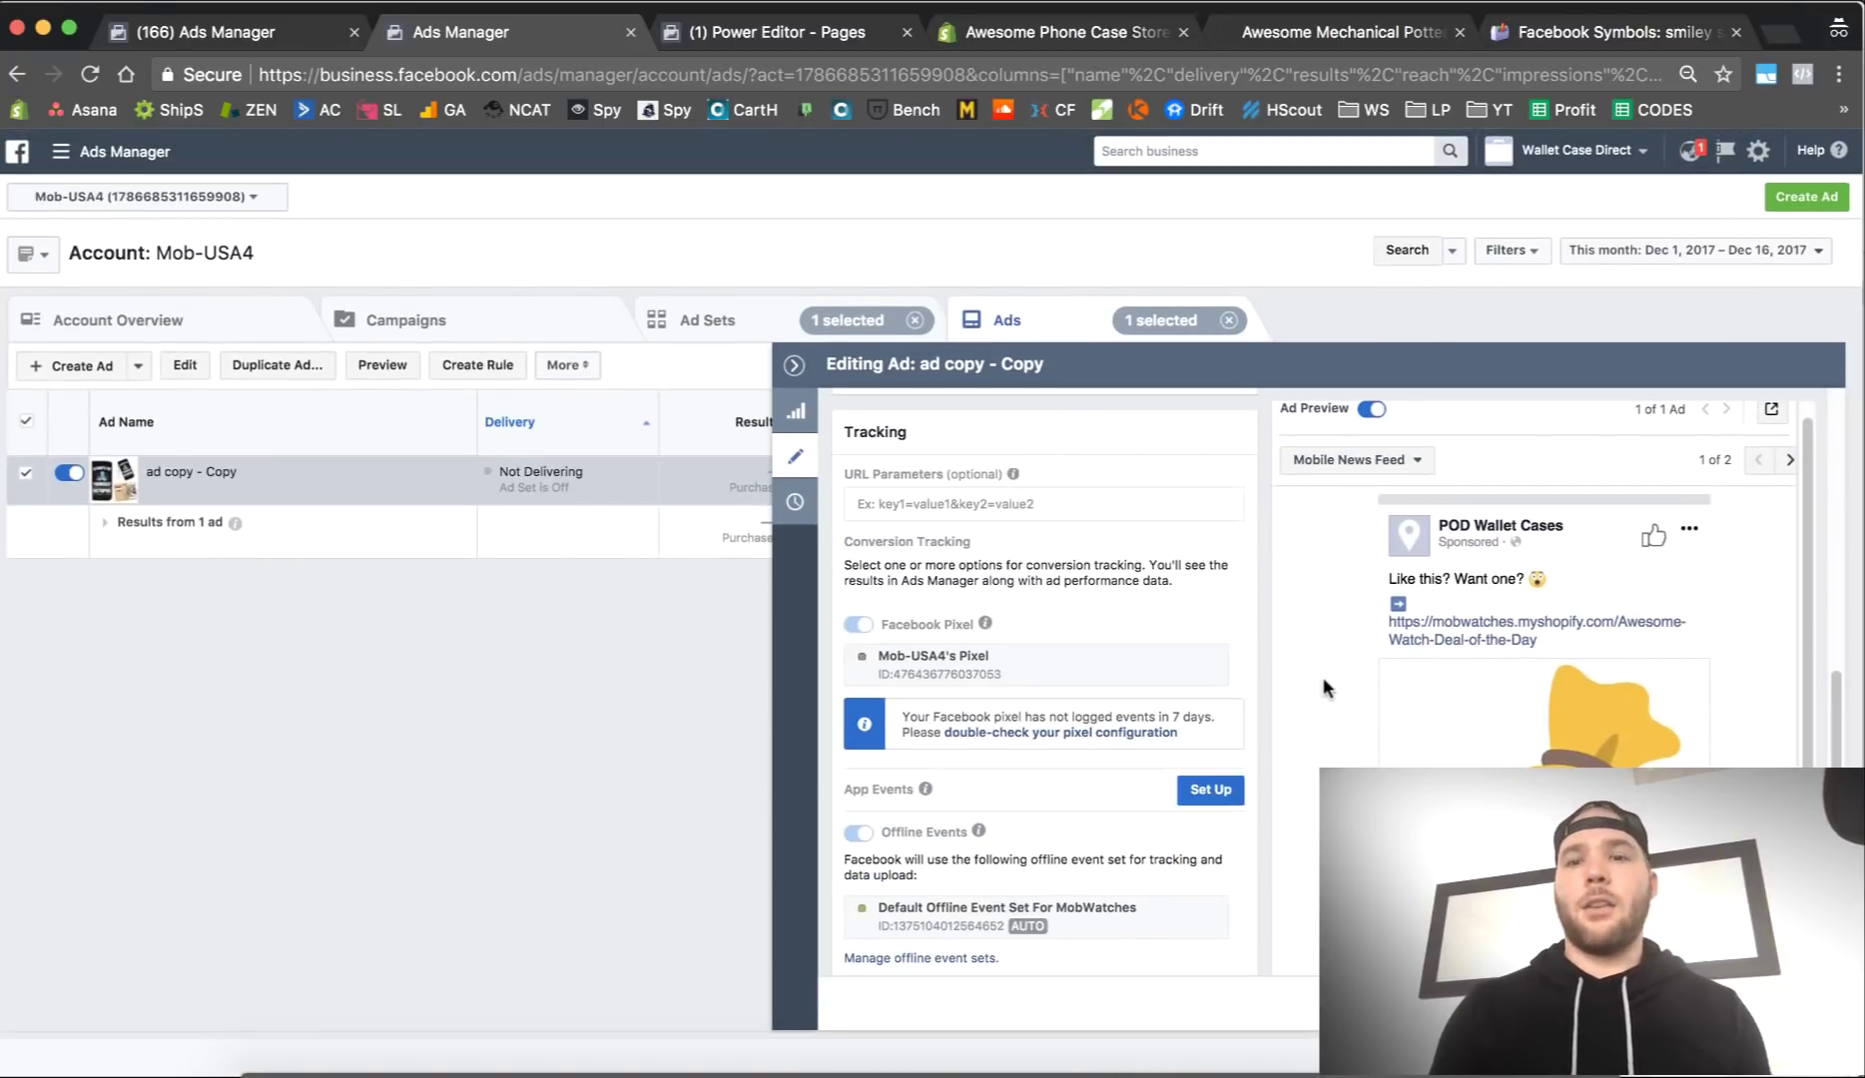